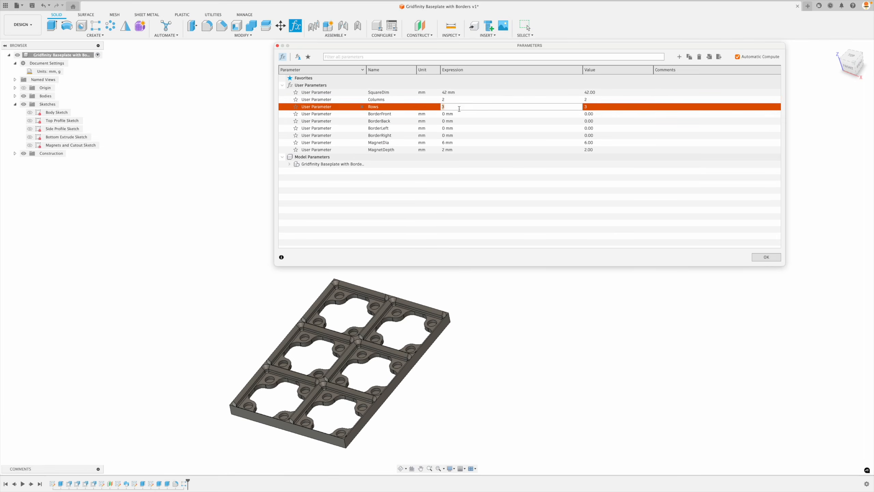
Open the BorderBack user parameter's expression for editing and accept it
left_click(464, 121)
key("Return")
key("Return")
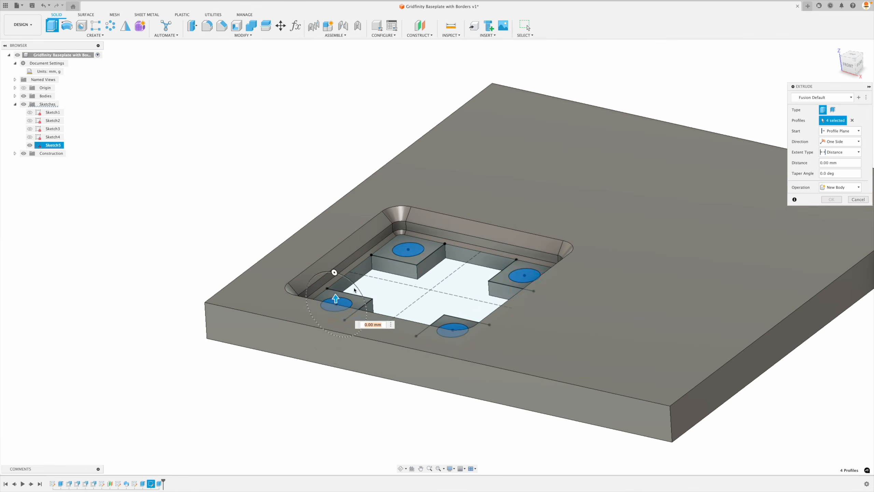
Extrude the four magnet-hole circles downward as a cut into the pocket's corner tabs
type("-2.4")
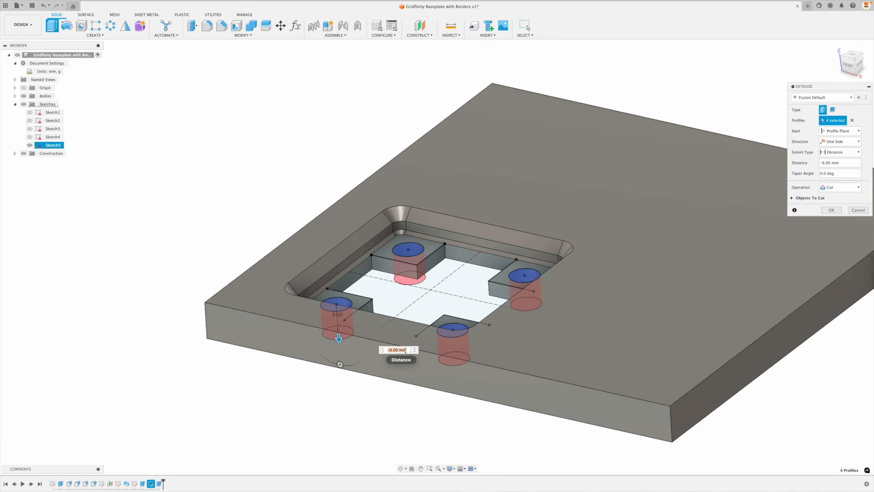
key("Return")
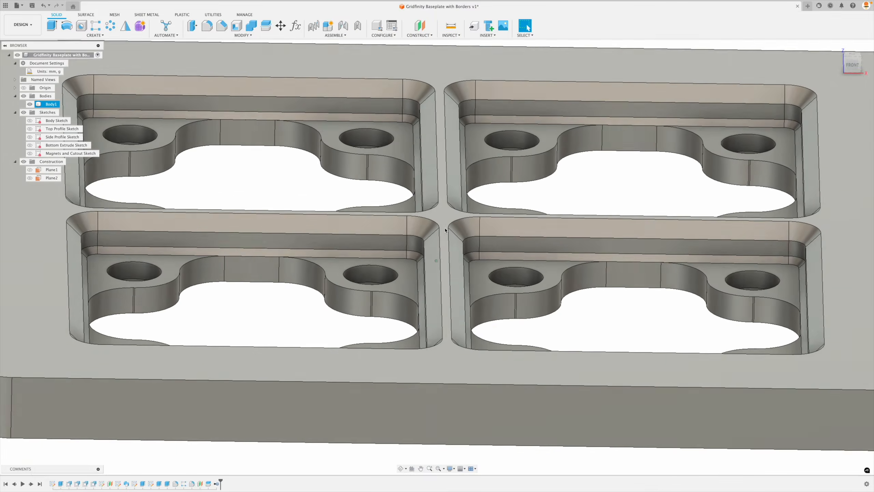
Set the TopOffset user parameter to 0.25 mm
scroll(444, 231, "down", 5)
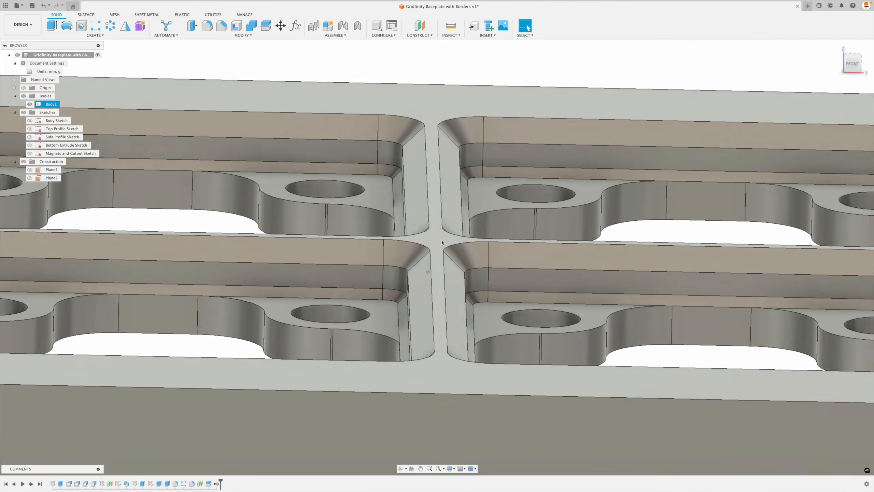
left_click(471, 158)
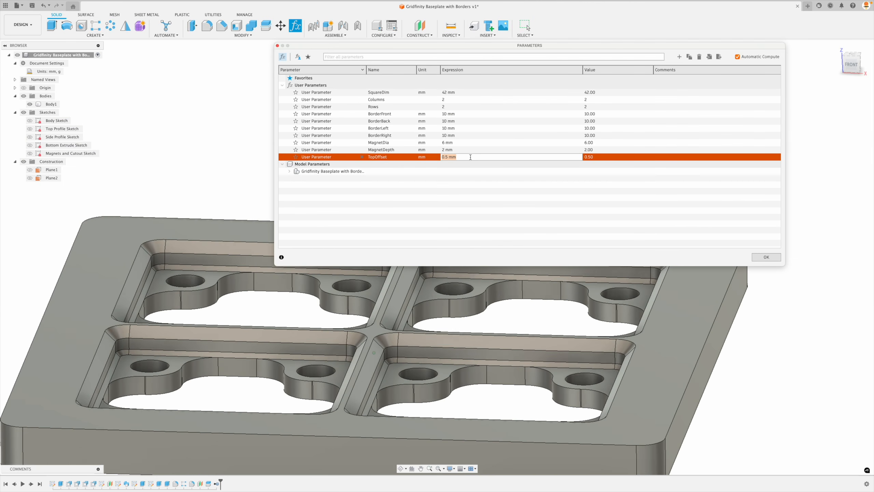
type("0.25")
key("Return")
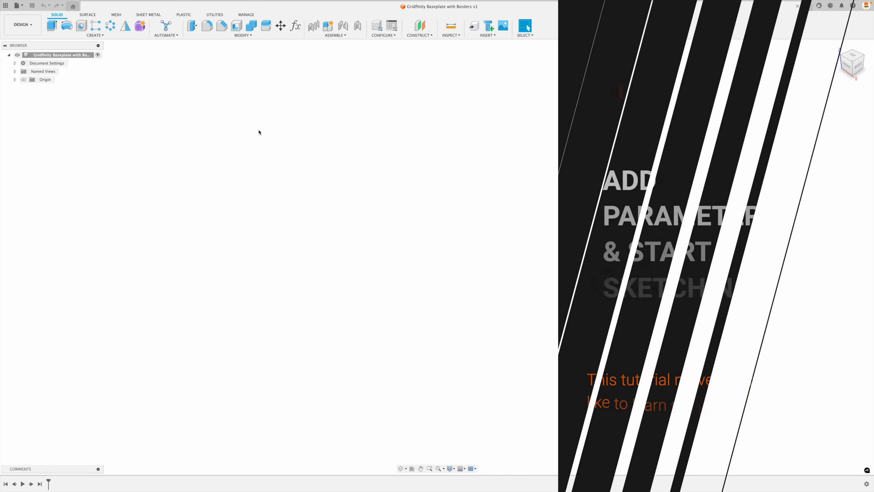
Review the toolbar and shortcut pinning options of the Change Parameters command
left_click(250, 35)
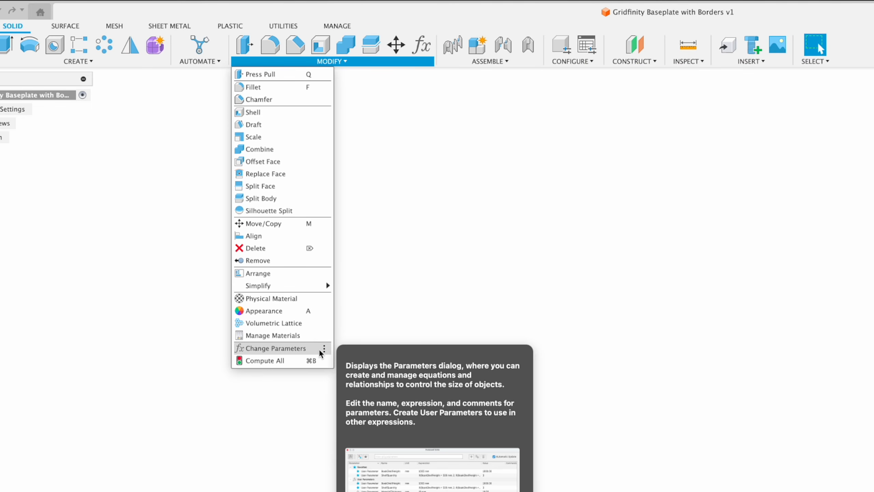
left_click(324, 349)
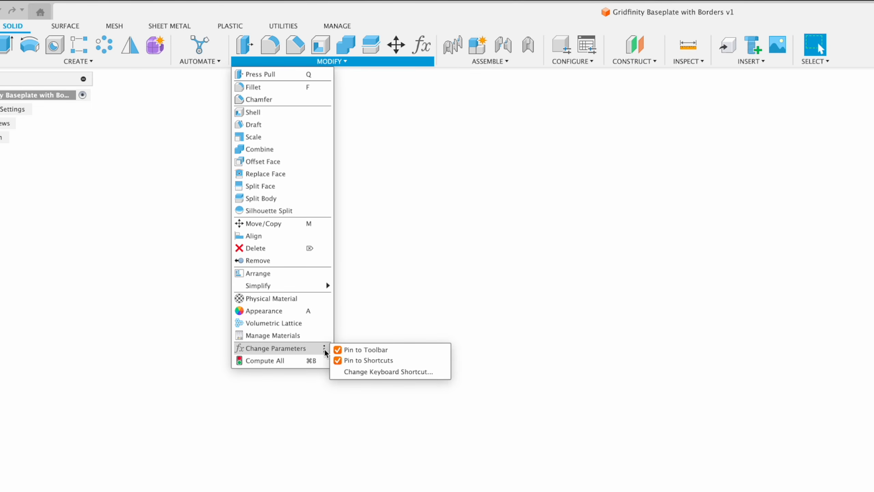
left_click(337, 360)
left_click(397, 141)
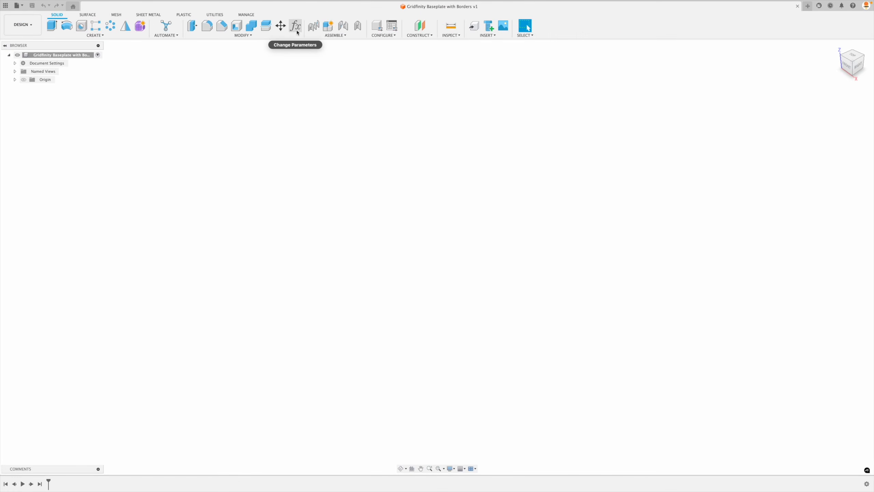
Add a user parameter named SquareDim with unit mm and expression 42, and close the parameter list
left_click(296, 26)
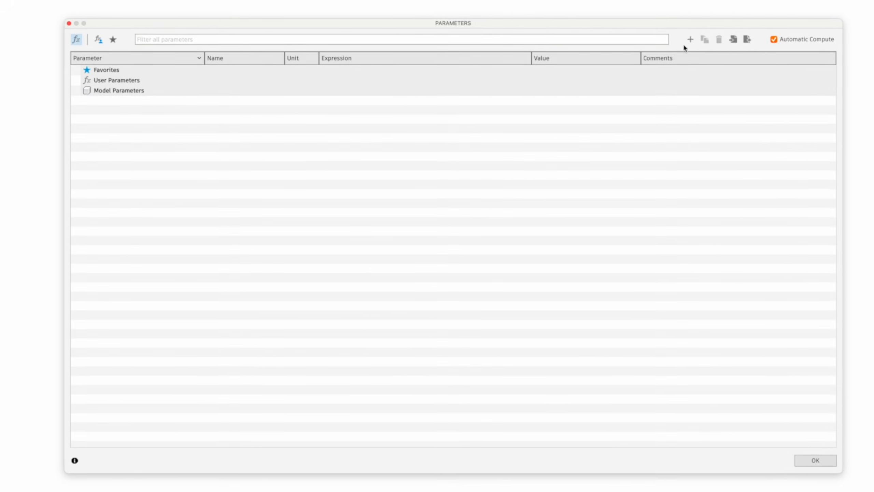
left_click(693, 36)
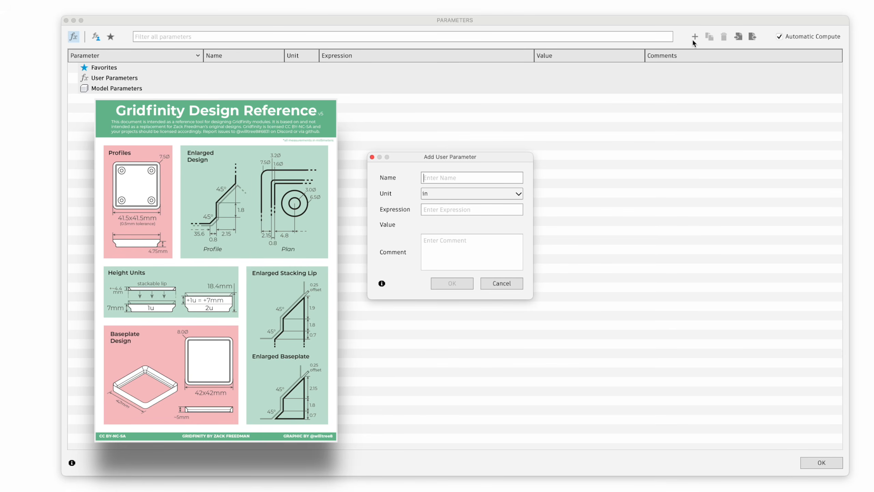
type("SquareDim")
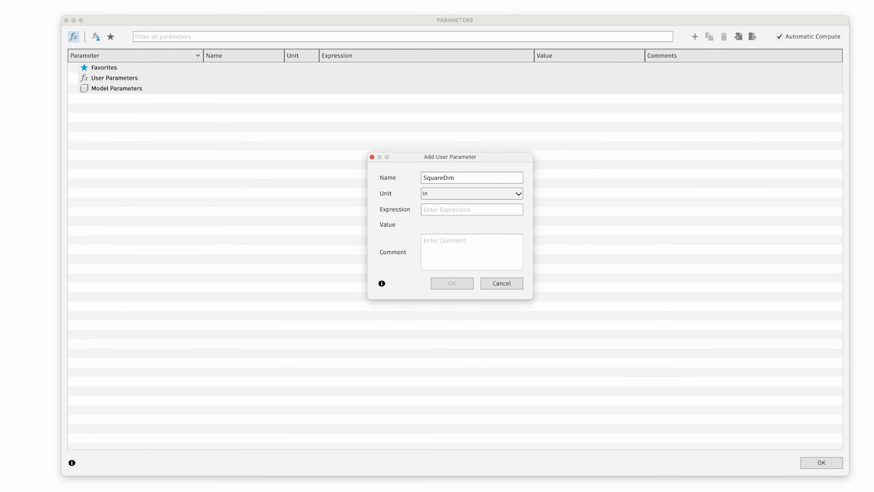
left_click(481, 193)
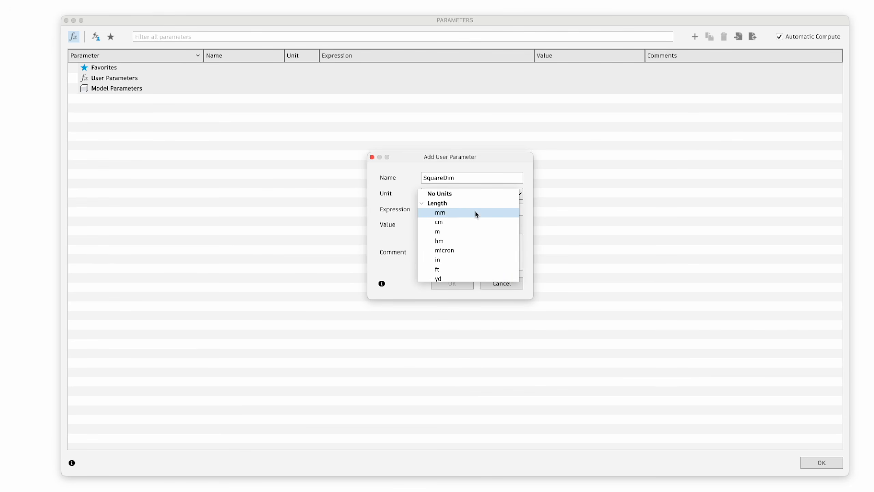
left_click(483, 213)
left_click(479, 210)
type("42")
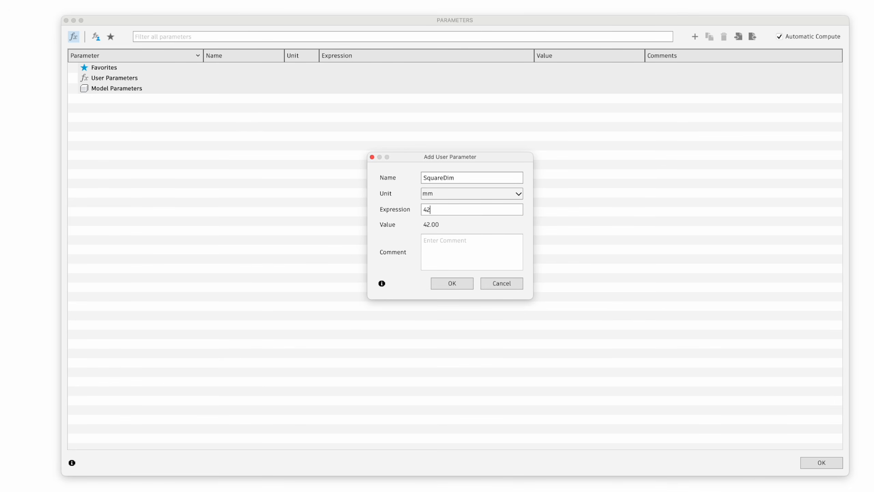
key("Return")
left_click(822, 462)
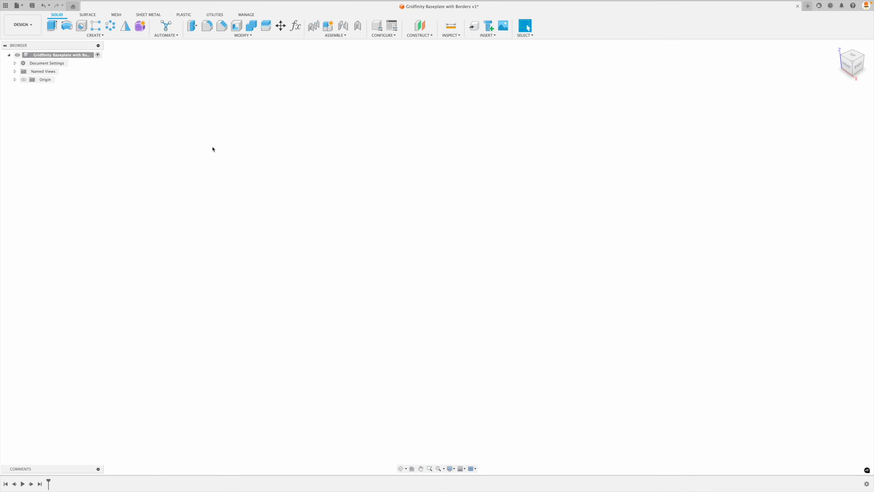
Change the document's active units to millimeter (mm), gram (g)
left_click(15, 63)
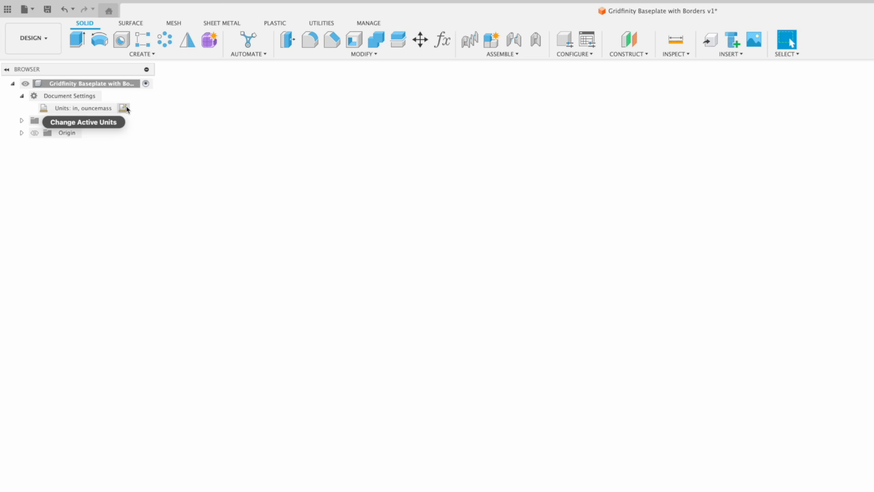
left_click(118, 109)
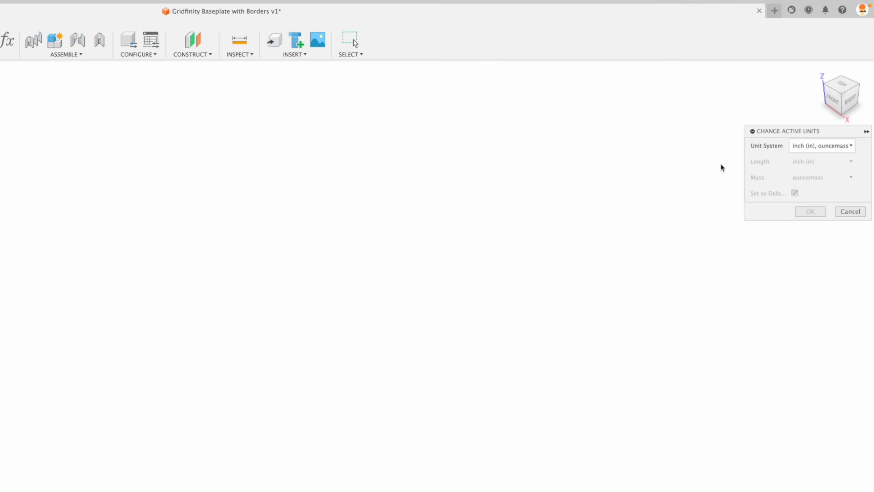
left_click(798, 146)
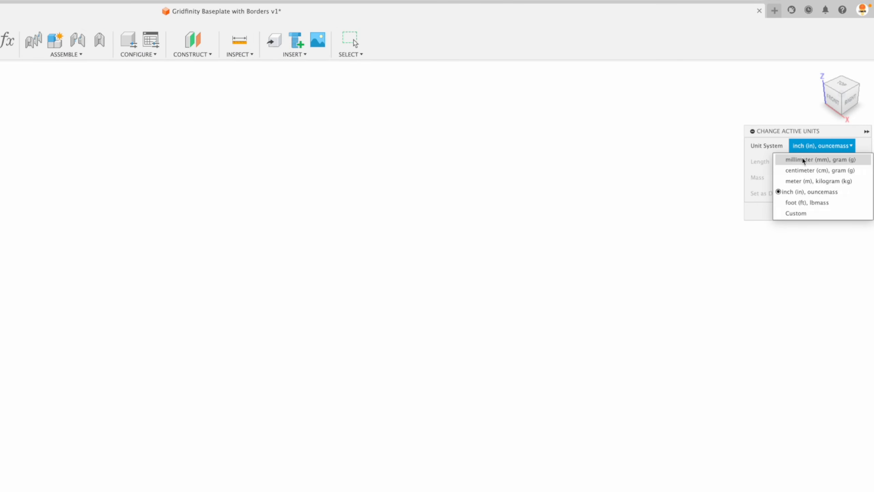
left_click(804, 161)
left_click(810, 211)
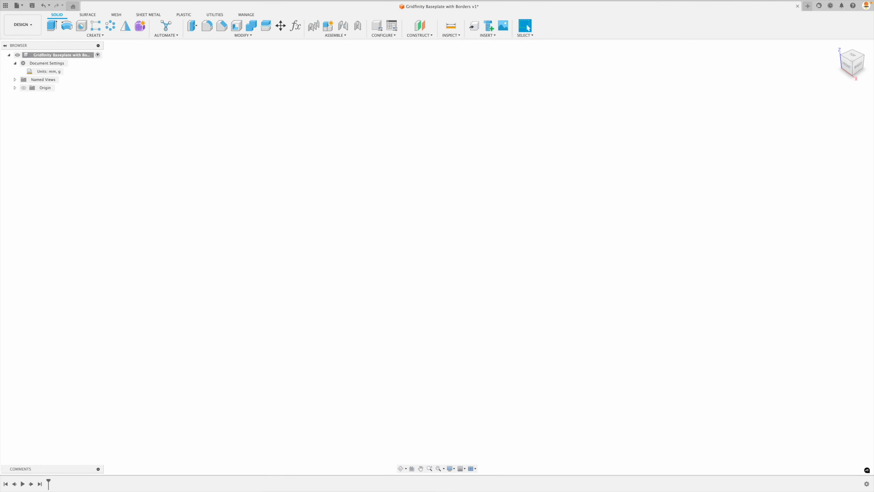
Start a new sketch so that an origin plane can be chosen
left_click(95, 35)
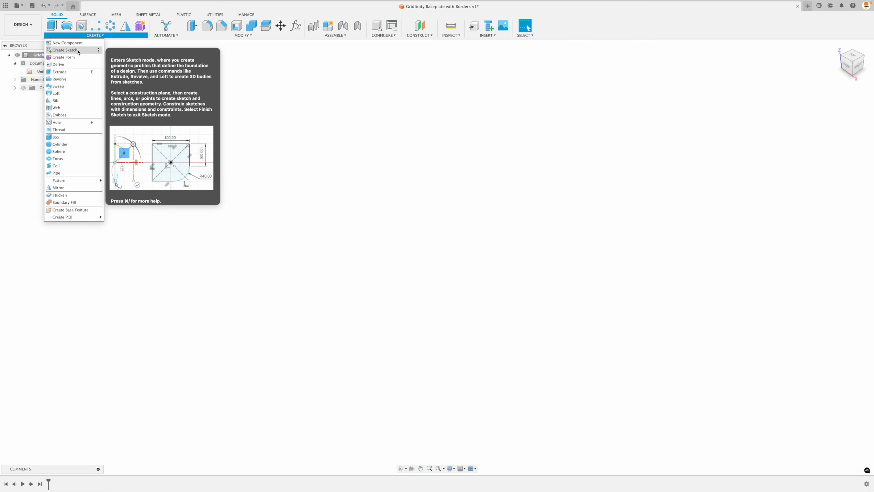
left_click(60, 46)
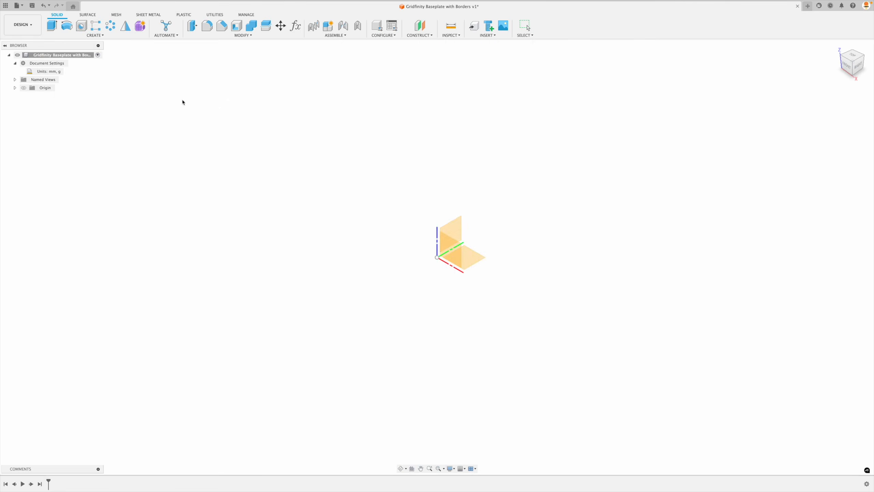
left_click(471, 255)
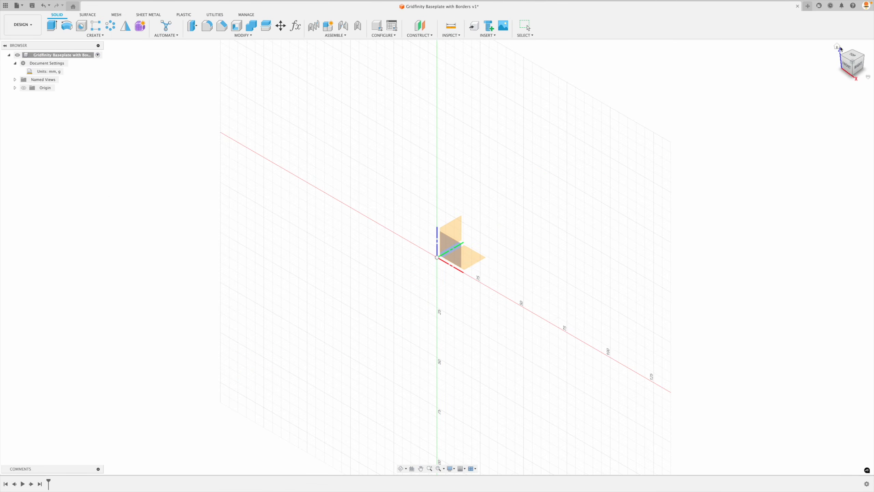
Review the default modeling orientation setting in the preferences and close them without saving
left_click(866, 5)
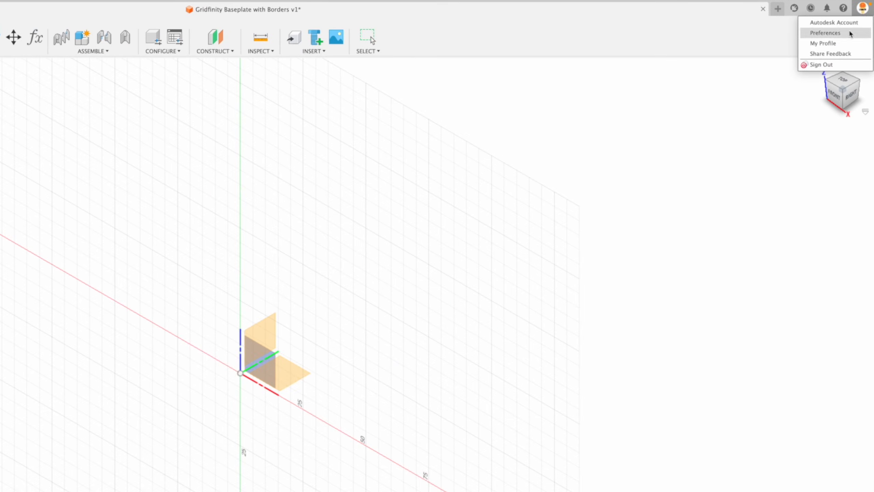
left_click(833, 33)
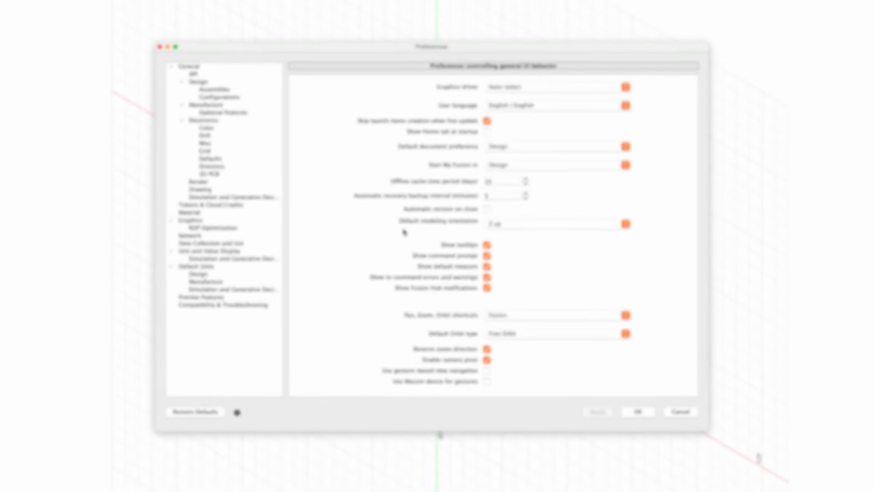
left_click(501, 224)
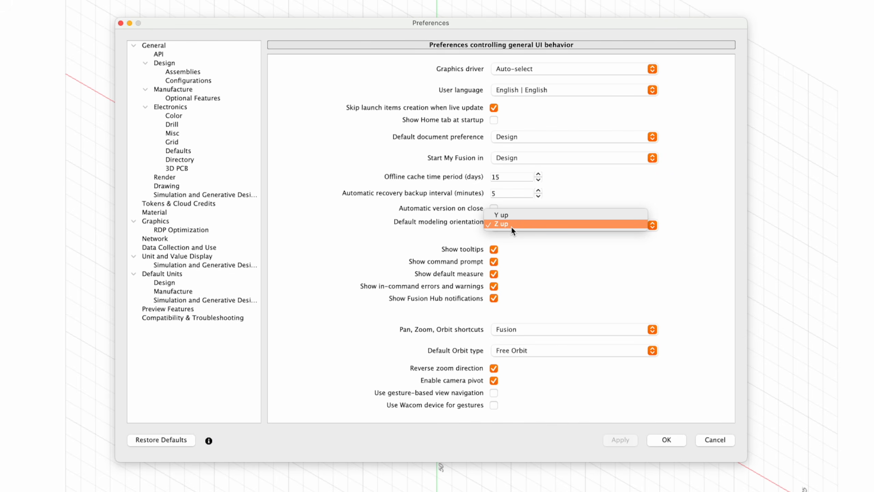
left_click(512, 228)
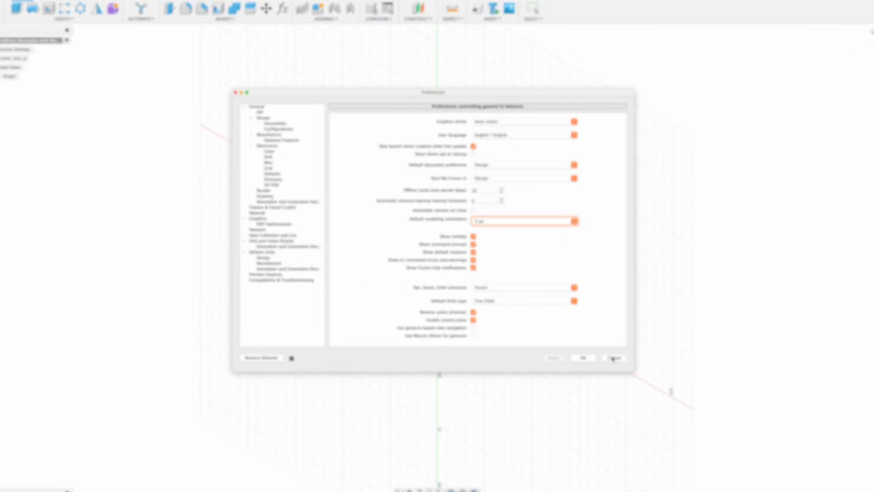
left_click(713, 439)
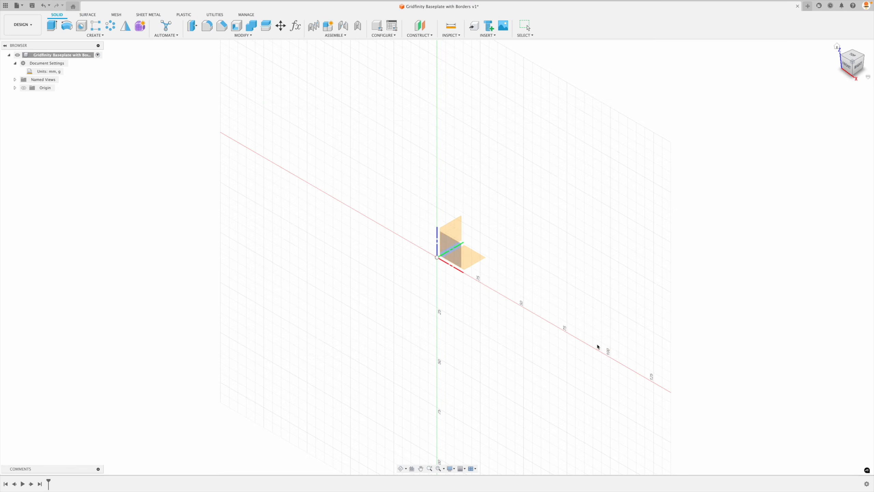
Place the sketch on the horizontal XY plane and draw a rectangle from the origin with height and width both set to SquareDim
left_click(473, 257)
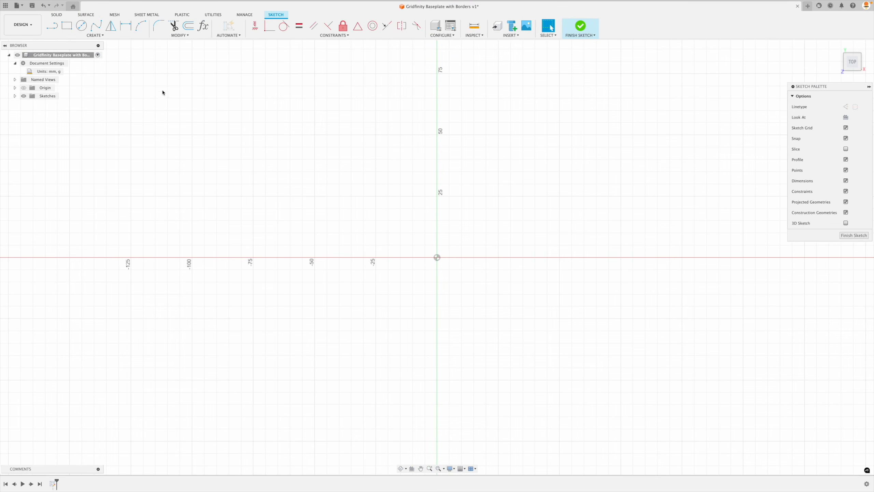
left_click(67, 26)
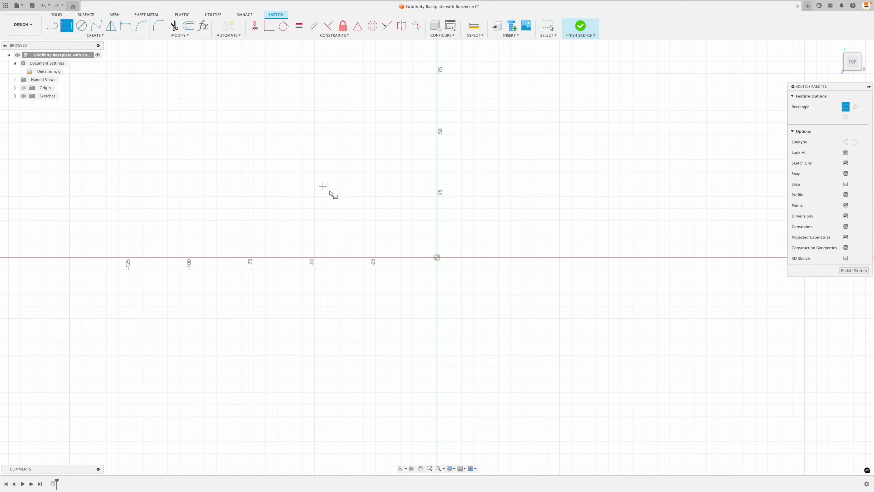
left_click(437, 257)
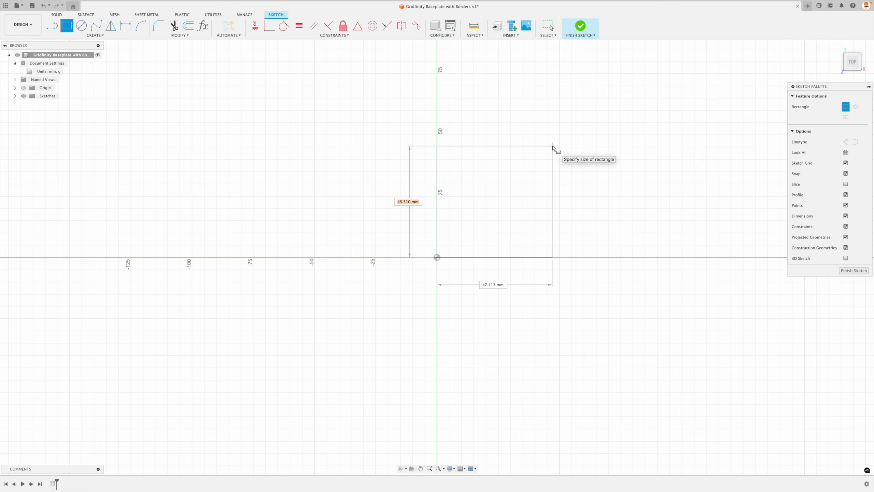
type("sq")
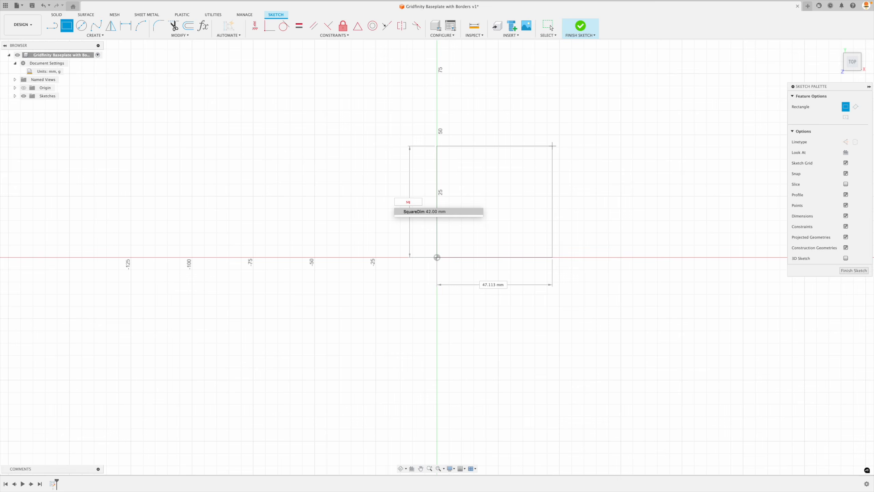
key("Return")
key("Tab")
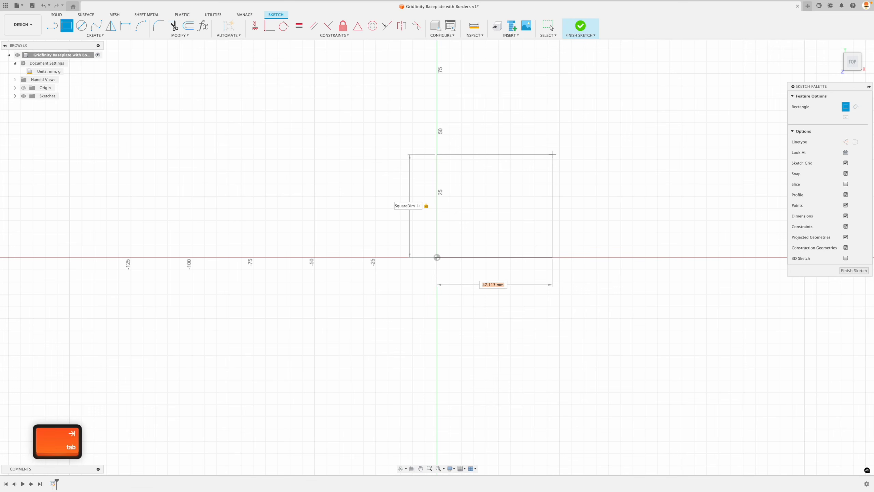
type("sq")
key("Return")
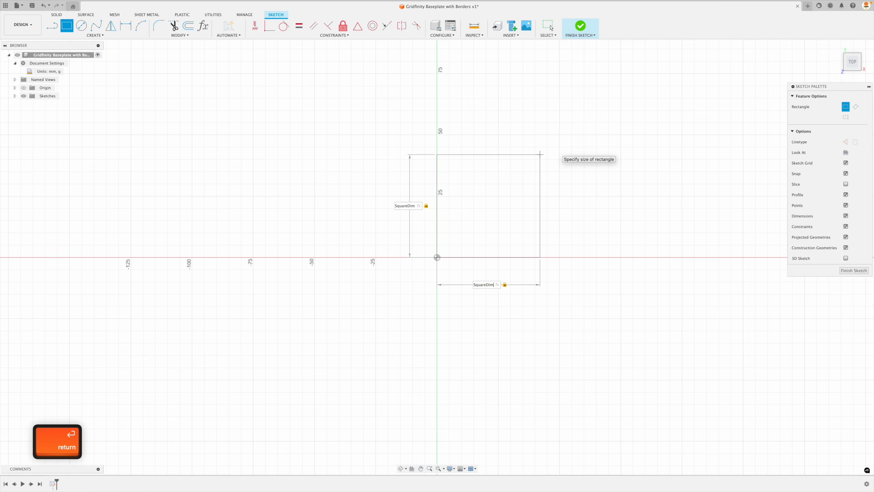
key("Return")
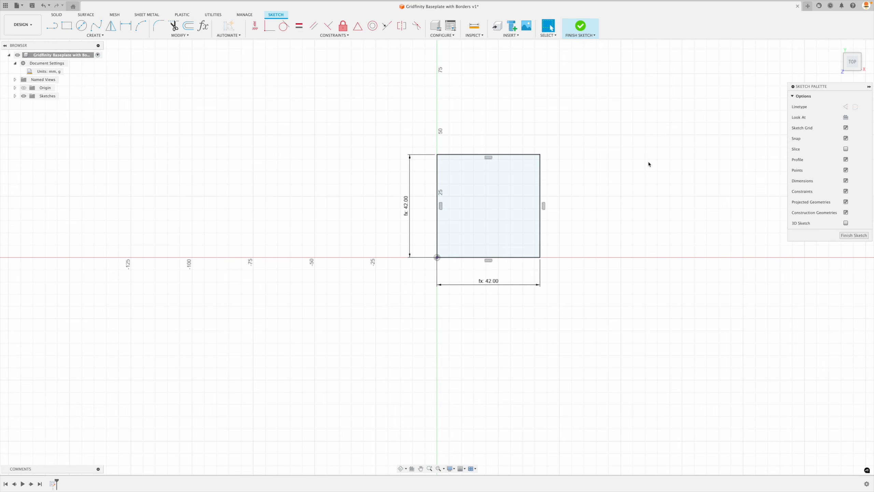
middle_click_drag(564, 203, 361, 283)
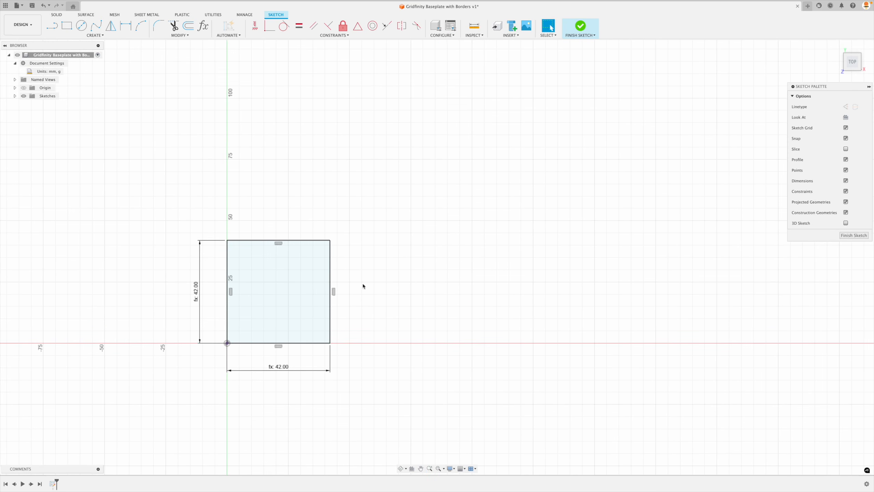
Add a unitless user parameter named Columns with the expression 2
left_click(203, 27)
left_click_drag(442, 102, 546, 49)
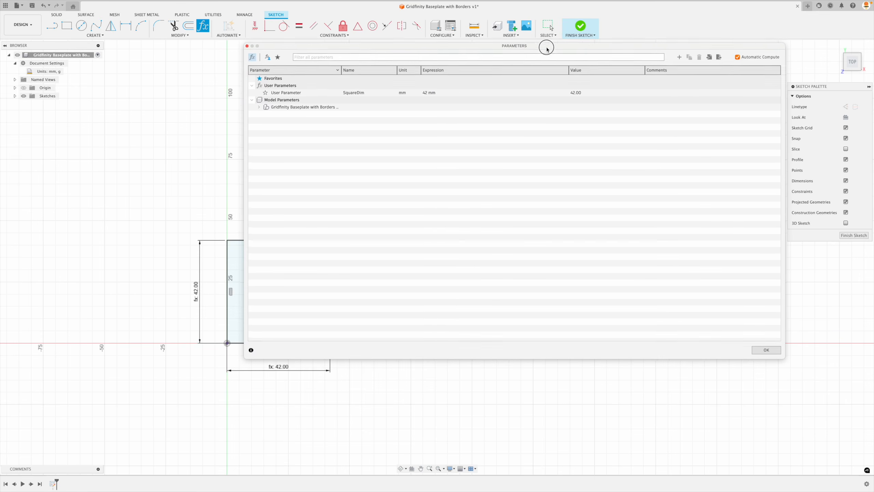
mouse_move(240, 362)
left_mouse_down()
mouse_move(275, 310)
mouse_move(275, 266)
left_mouse_up()
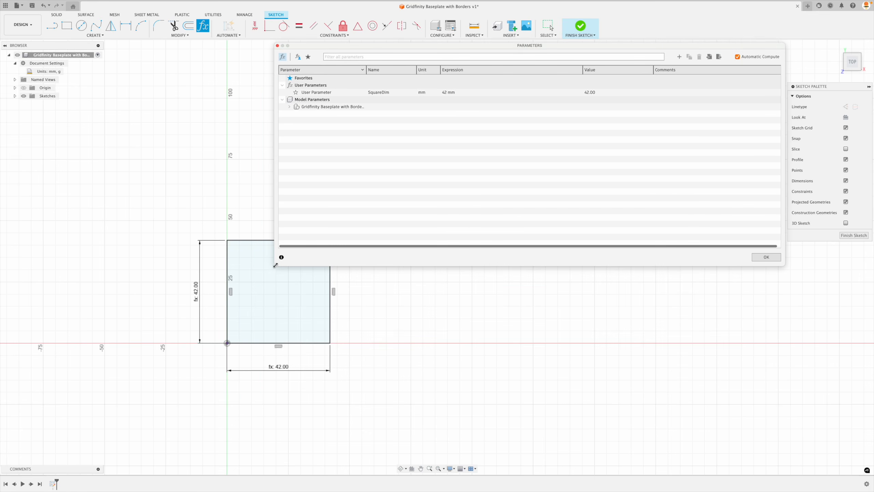
left_click(679, 56)
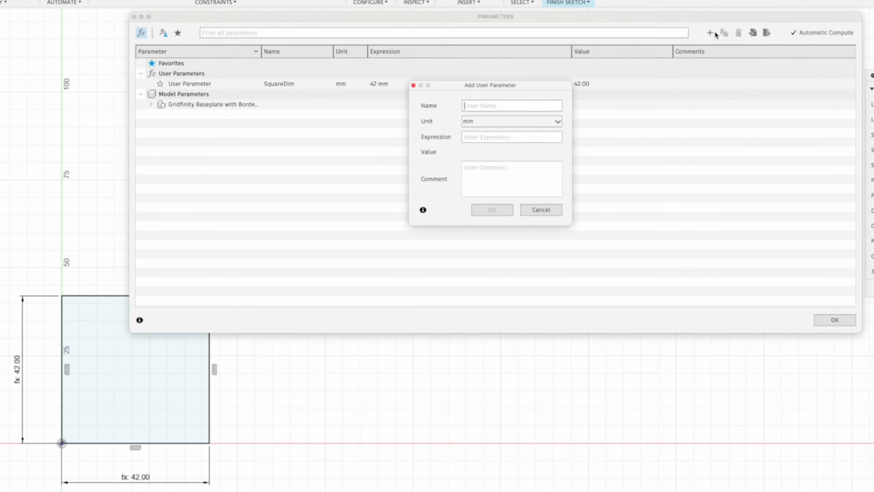
type("Columns")
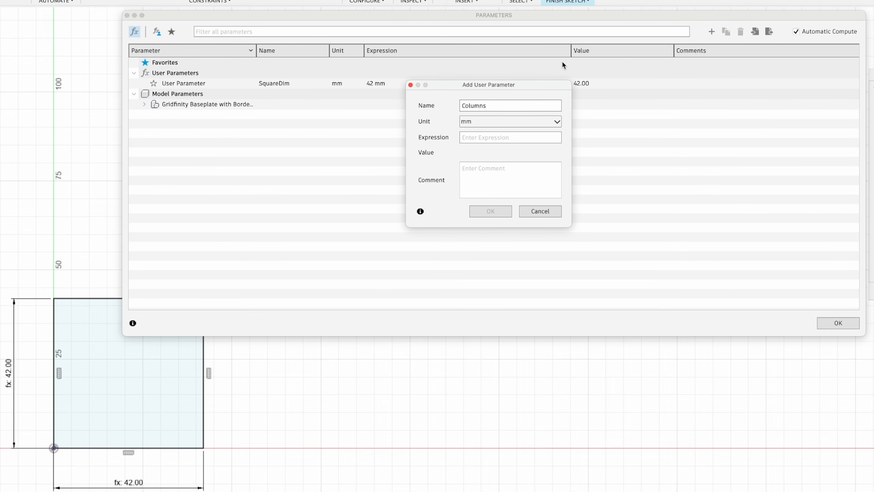
left_click(527, 122)
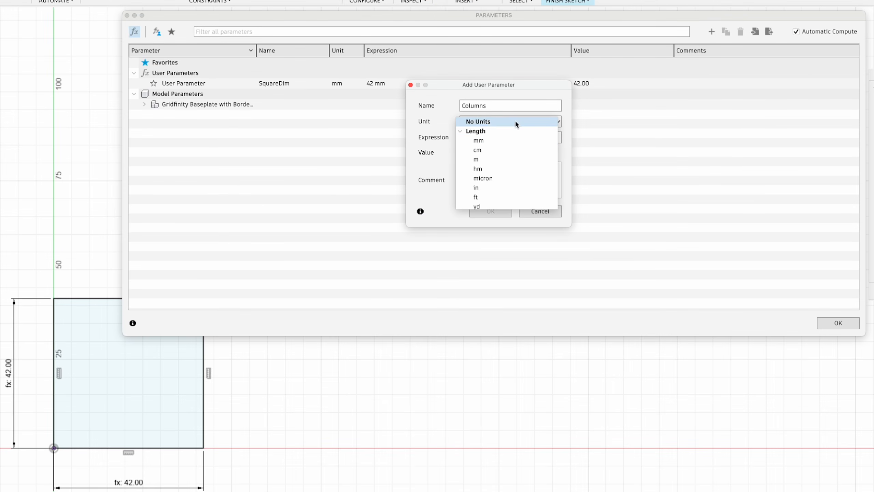
left_click(490, 122)
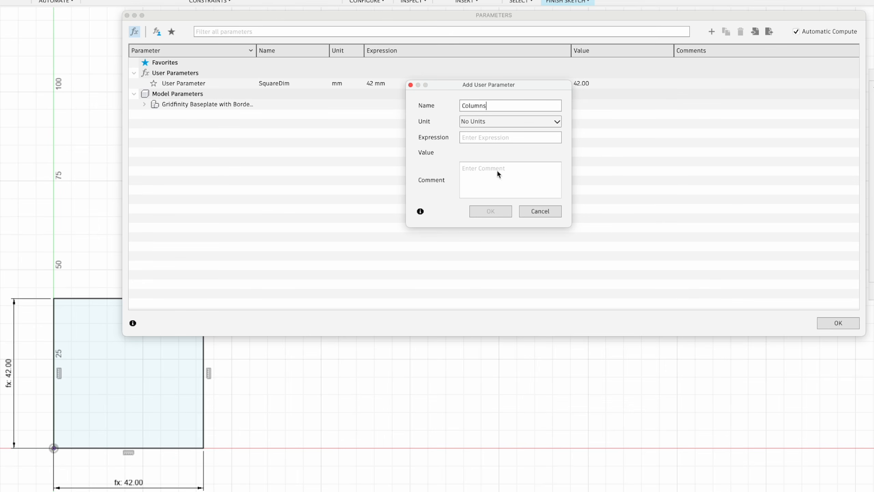
left_click(489, 135)
type("2")
key("Return")
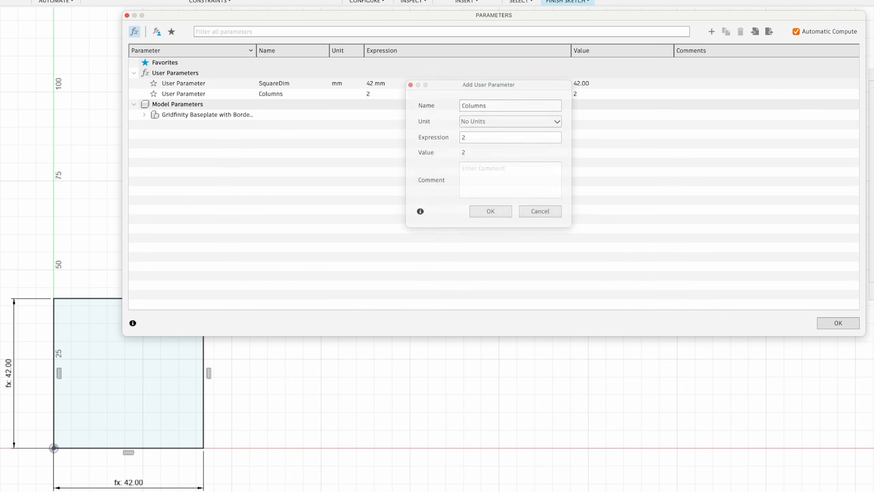
Add a unitless user parameter named Rows with the expression 2 and close the parameters table
left_click(711, 32)
type("Rows")
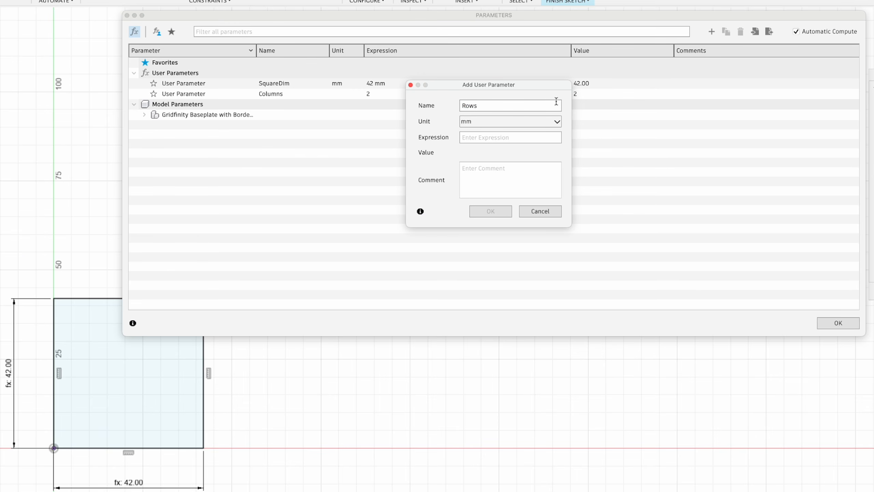
left_click(533, 123)
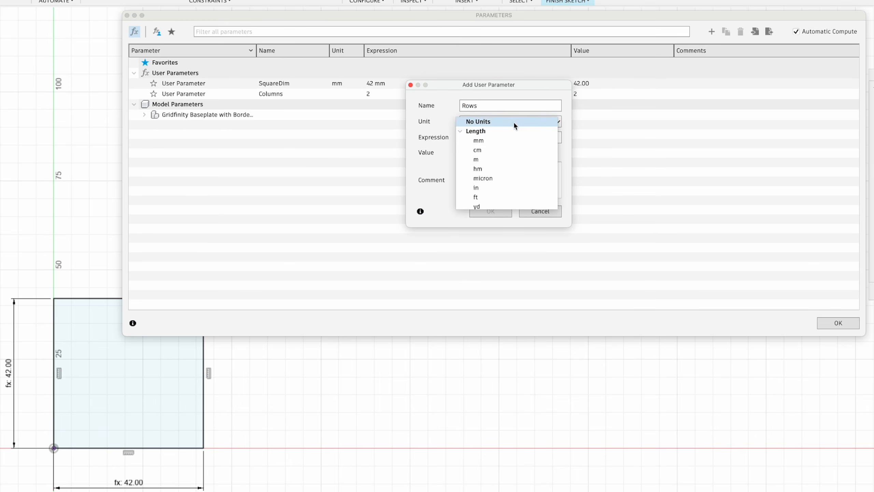
left_click(513, 122)
left_click(488, 137)
type("2")
key("Return")
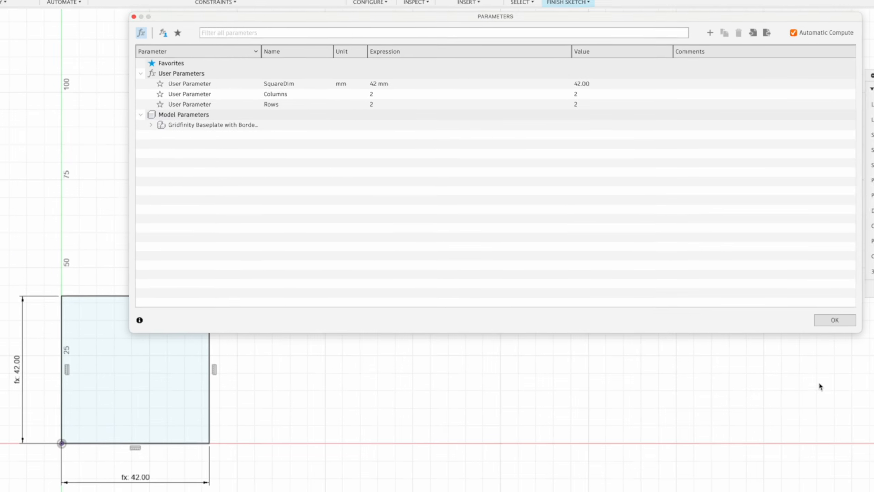
left_click(834, 320)
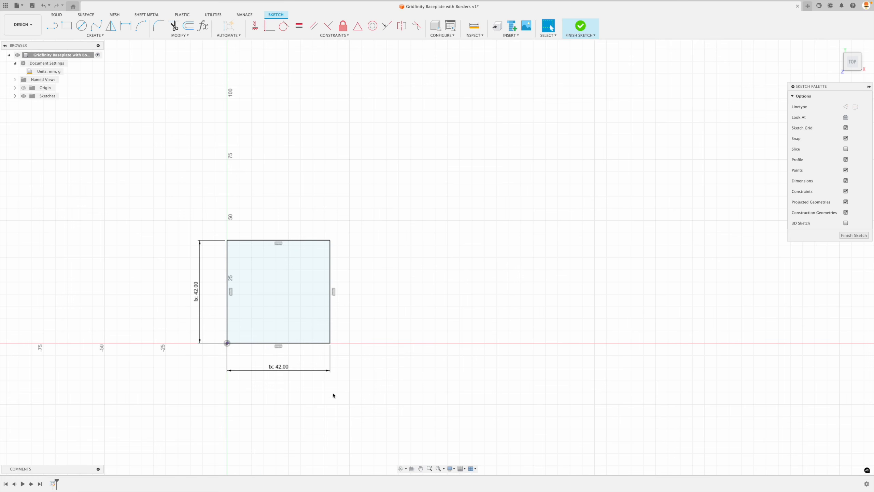
Set the rectangle's height dimension to SquareDim*Rows
double_click(198, 284)
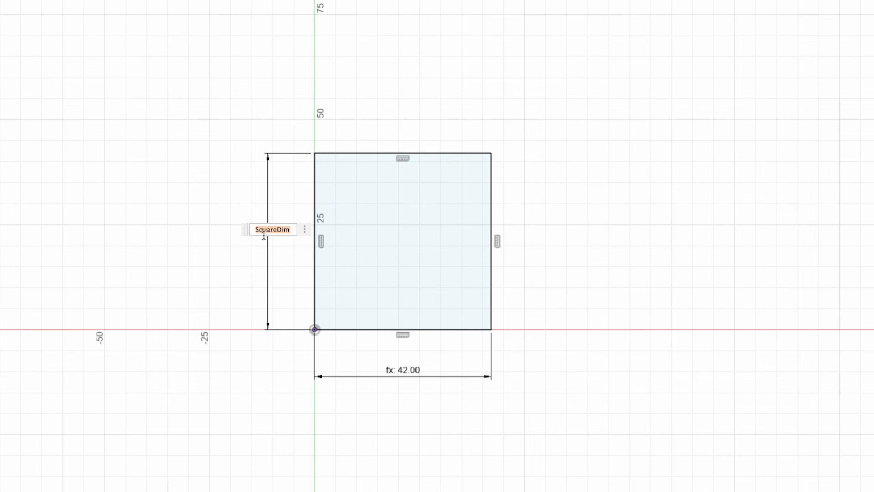
left_click(292, 230)
type("*Rows")
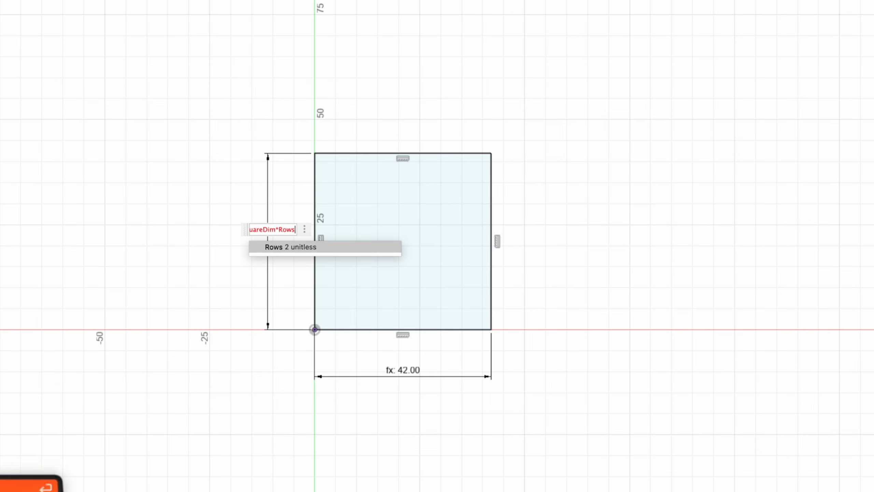
key("Return")
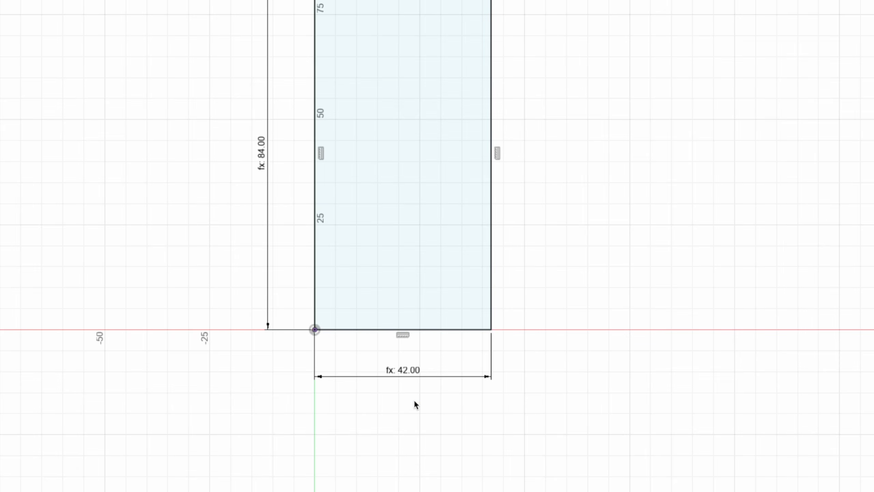
Set the rectangle's width dimension to SquareDim*Columns
double_click(410, 379)
key("Right")
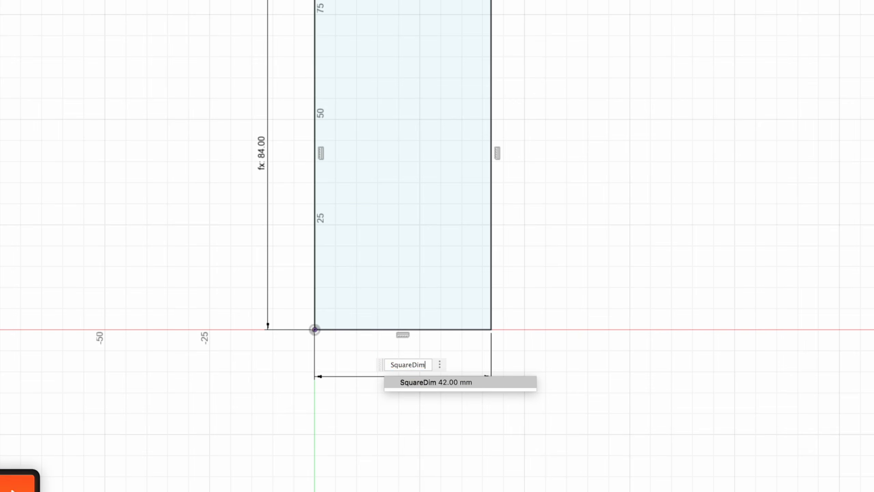
type("*")
type("2")
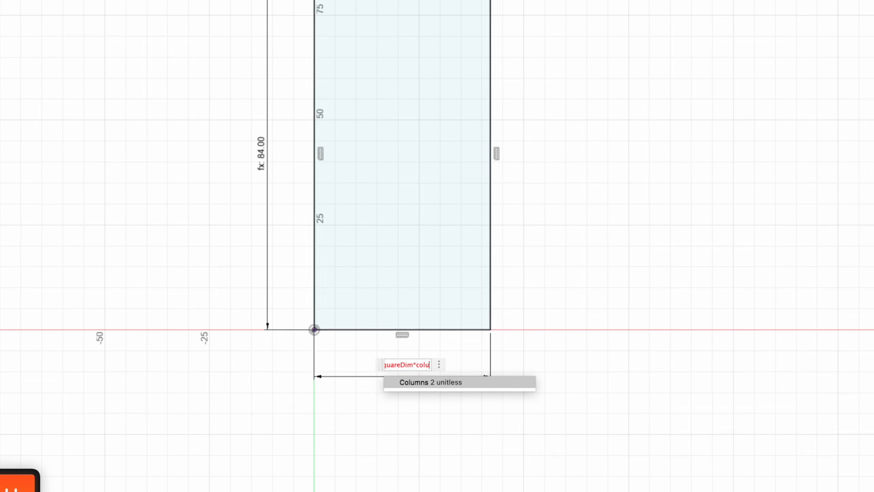
key("Return")
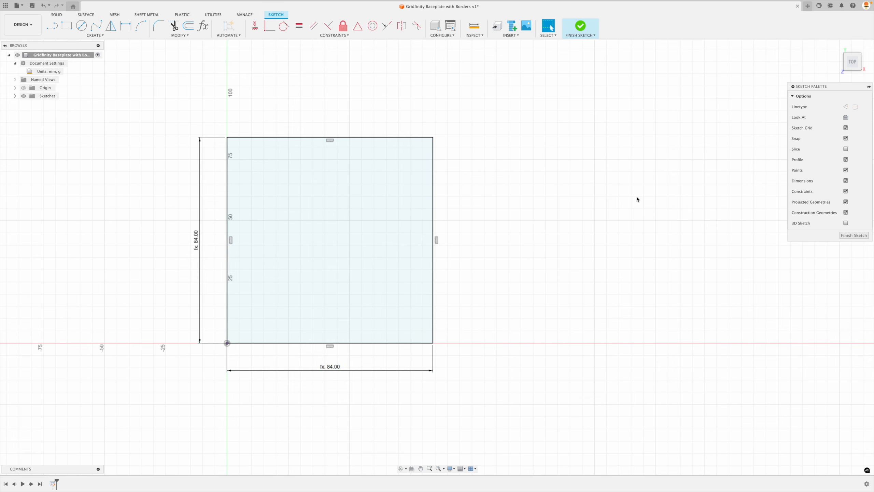
Test the parametric rectangle by setting Columns to 1 and 3, and Rows to 5
scroll(636, 199, "down", 2)
middle_click_drag(536, 239, 541, 238)
middle_click_drag(423, 309, 423, 304)
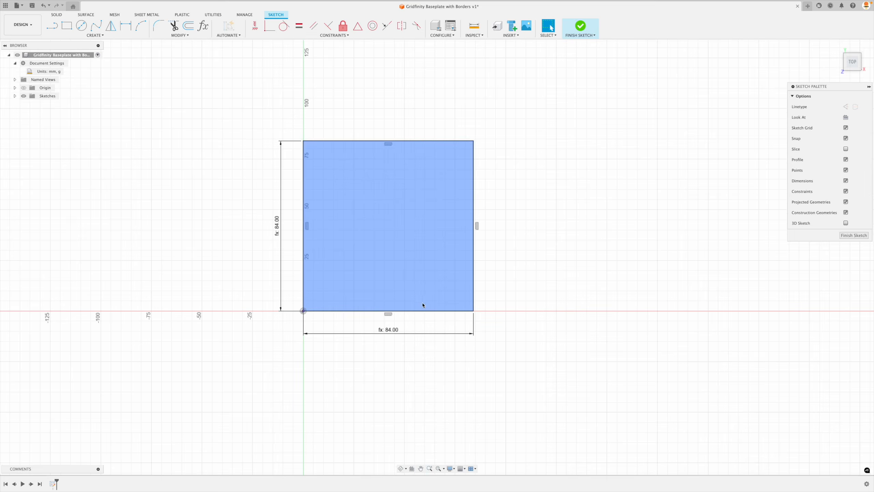
middle_click_drag(452, 340, 421, 364)
left_click_drag(420, 364, 315, 414)
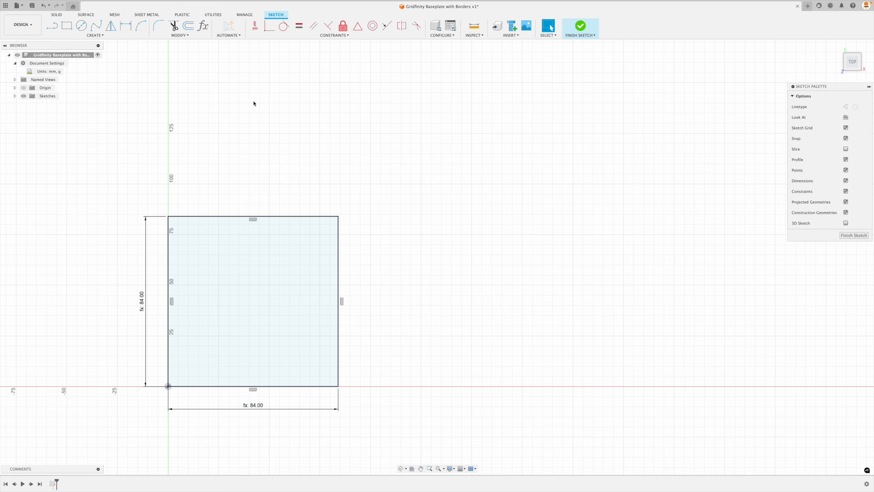
left_click(203, 25)
double_click(443, 99)
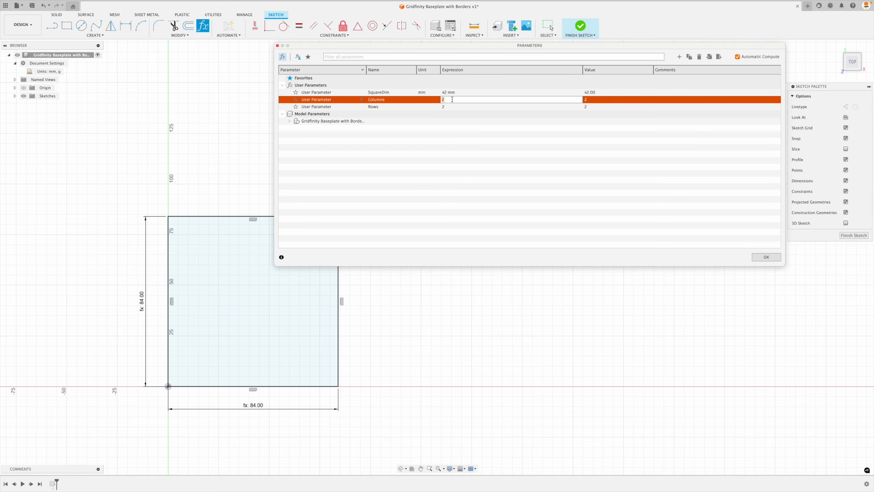
type("1")
key("Return")
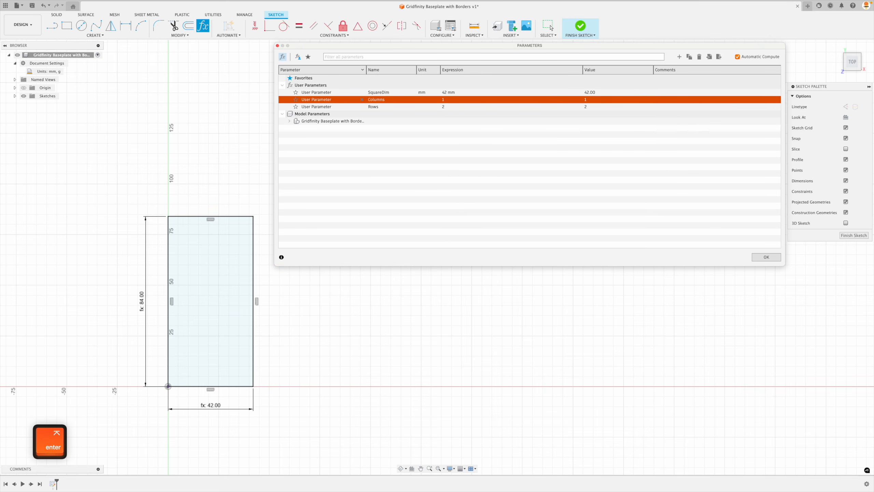
double_click(452, 100)
type("3")
key("Return")
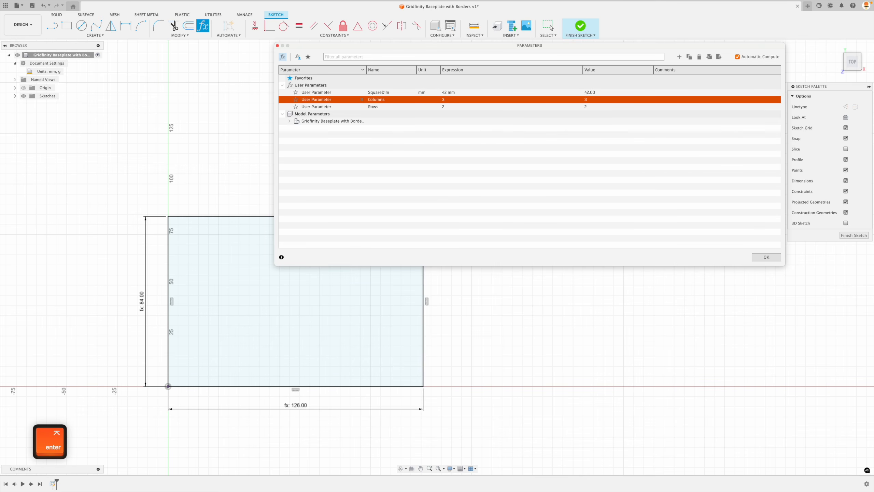
double_click(460, 106)
type("5")
key("Return")
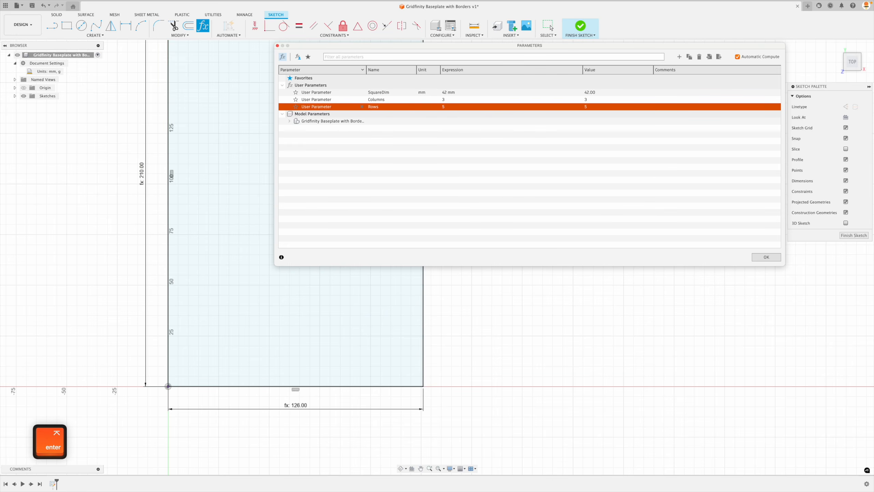
Set the Rows and Columns parameters back to 2 and close the parameters table
double_click(453, 107)
type("2")
key("Return")
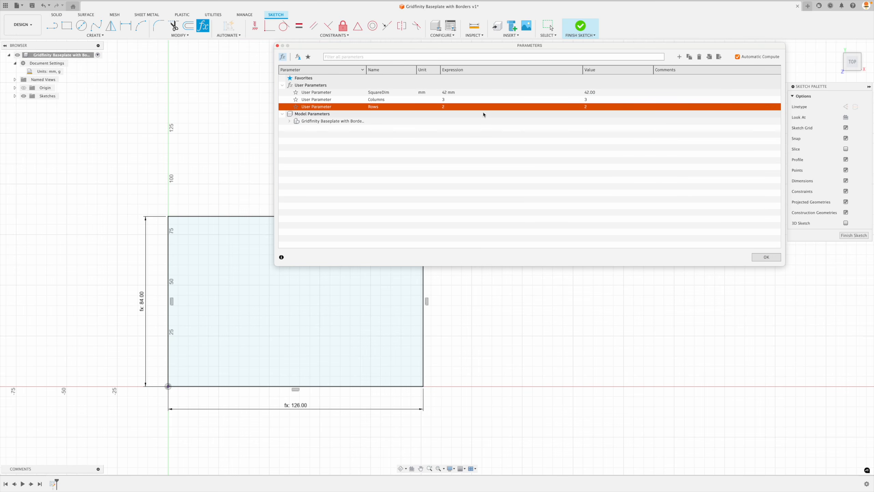
double_click(455, 100)
type("2")
key("Return")
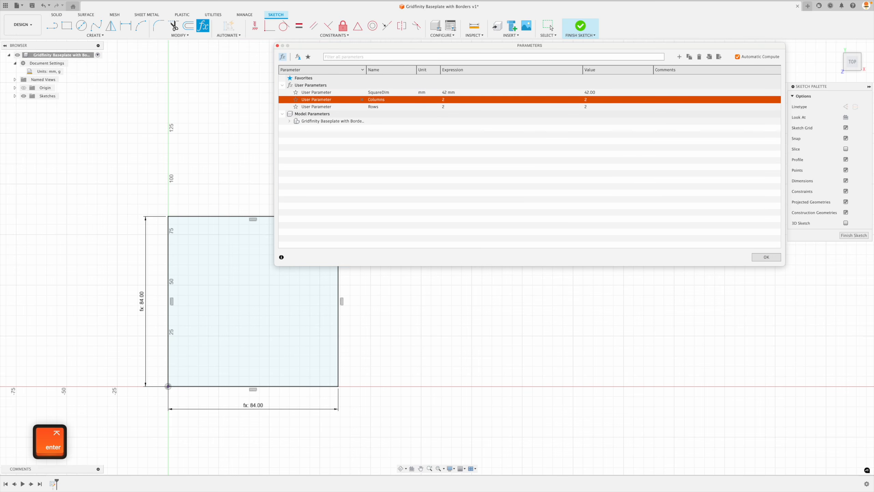
left_click(767, 256)
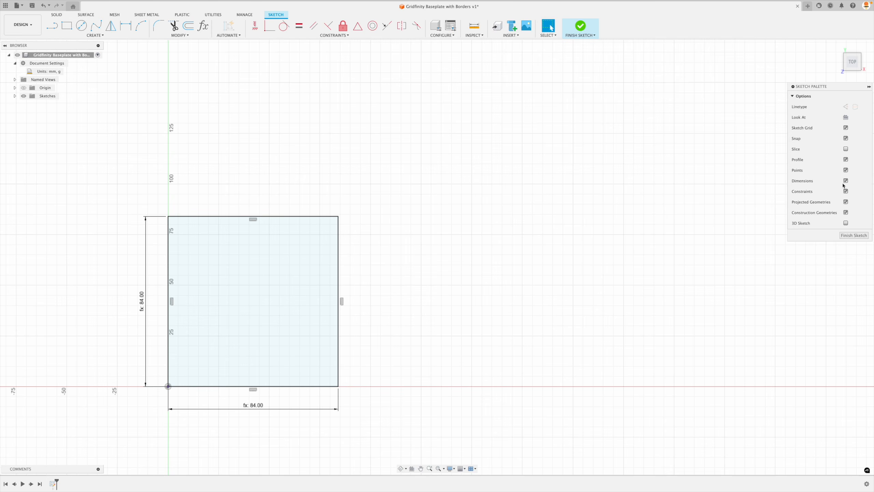
Finish the sketch and extrude the square profile upward by 2.15+1.8+.7 mm as a new body
left_click(855, 236)
left_click(837, 47)
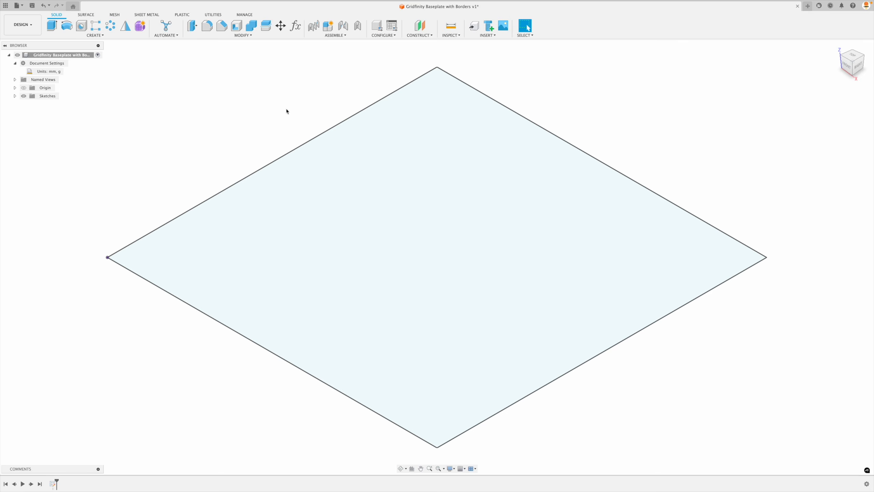
key("e")
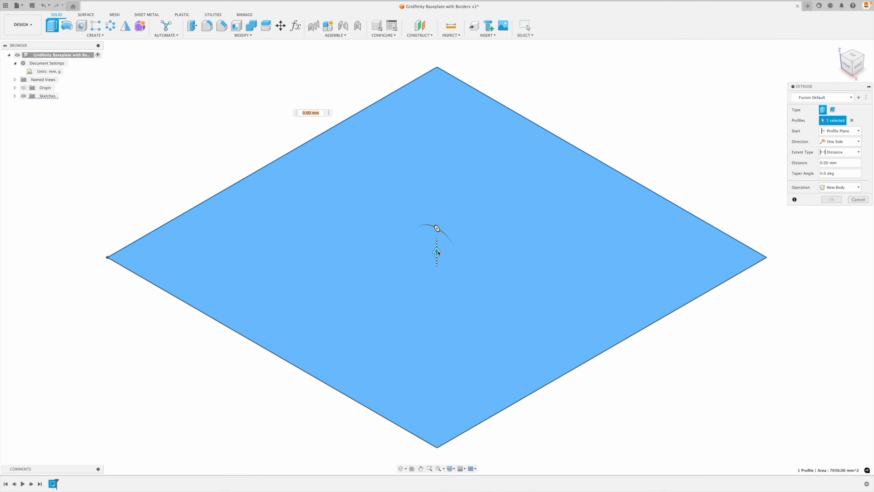
left_click_drag(633, 362, 636, 357)
left_click_drag(438, 246, 437, 196)
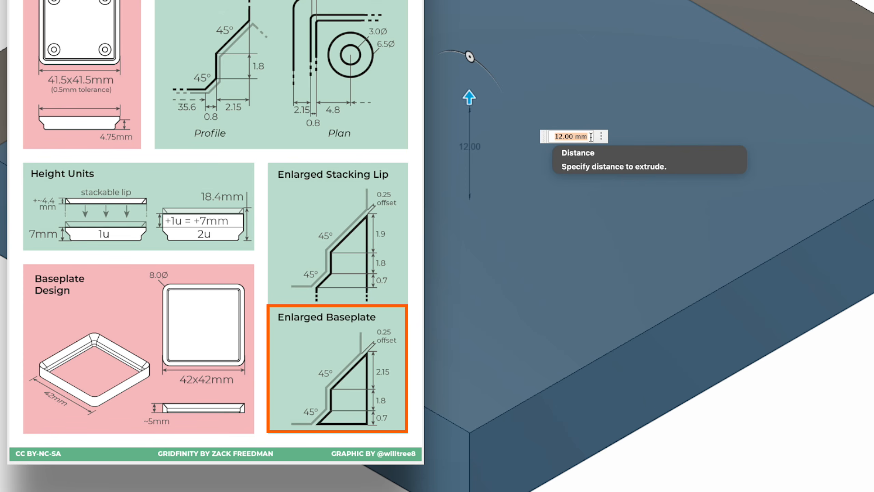
type("2.15")
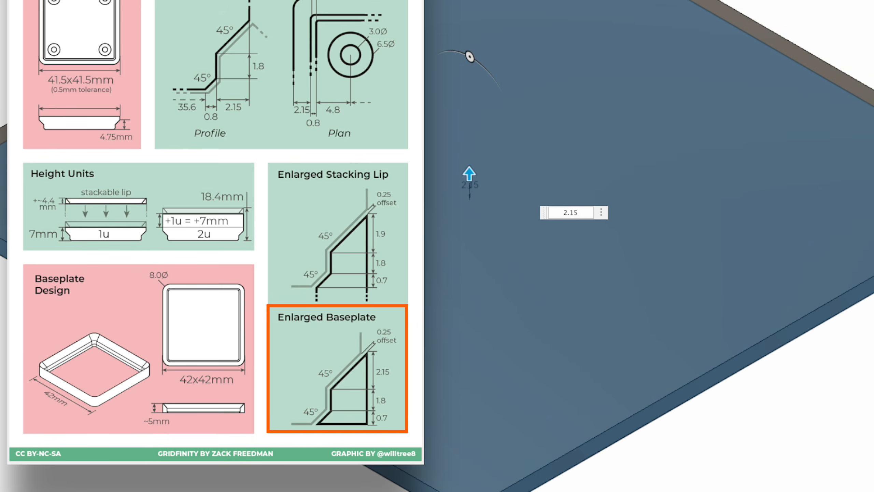
type("+1.8+.7")
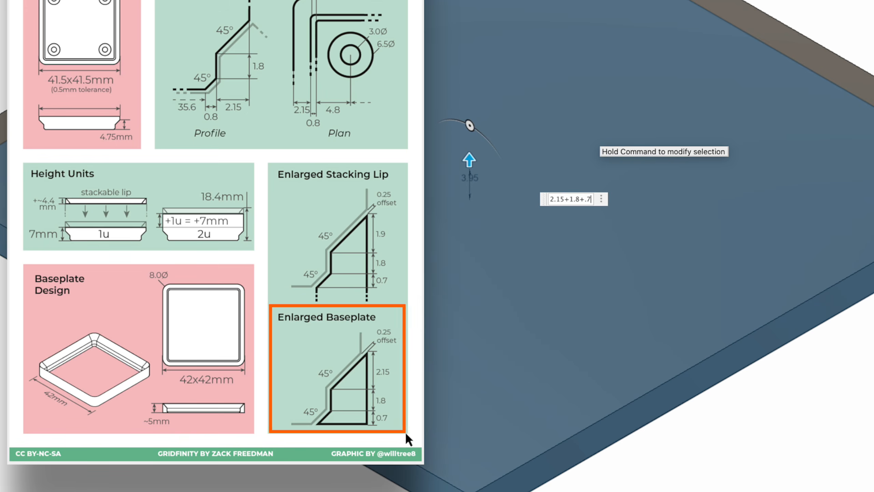
left_click_drag(405, 431, 343, 432)
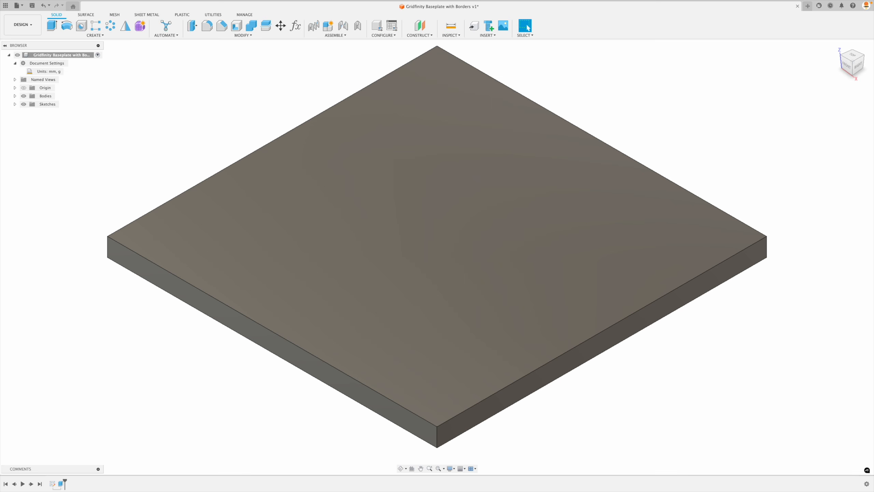
Add a user parameter named BorderFront in millimetres with the expression 10
scroll(422, 163, "down", 3)
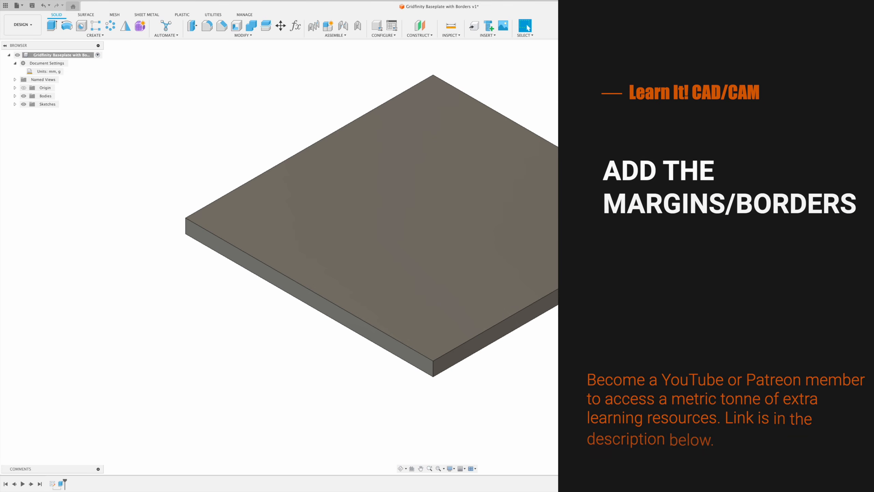
middle_click_drag(422, 163, 384, 190)
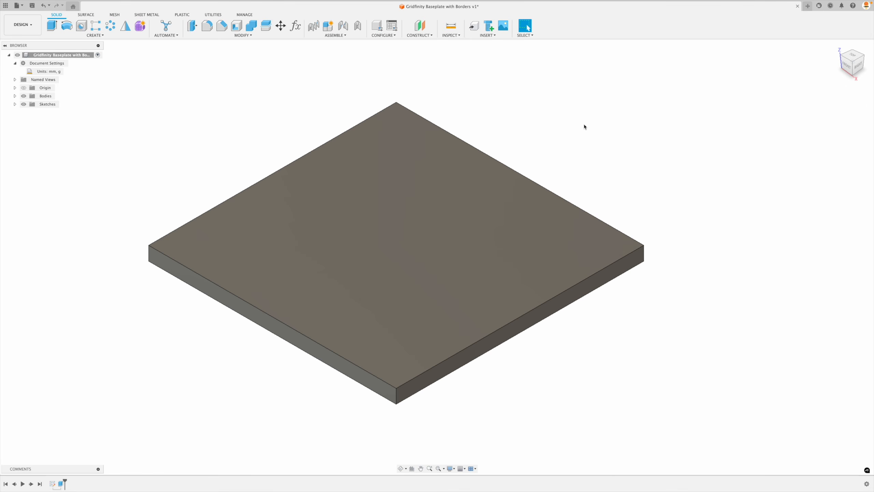
left_click(295, 25)
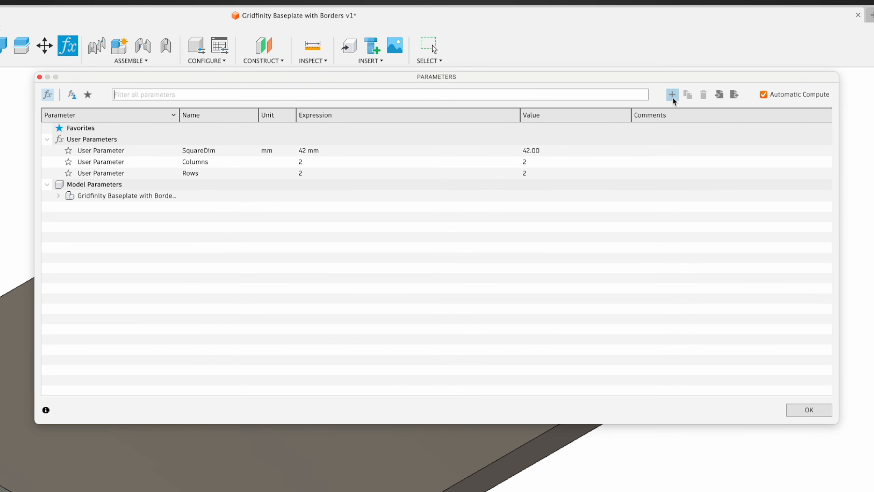
left_click(673, 90)
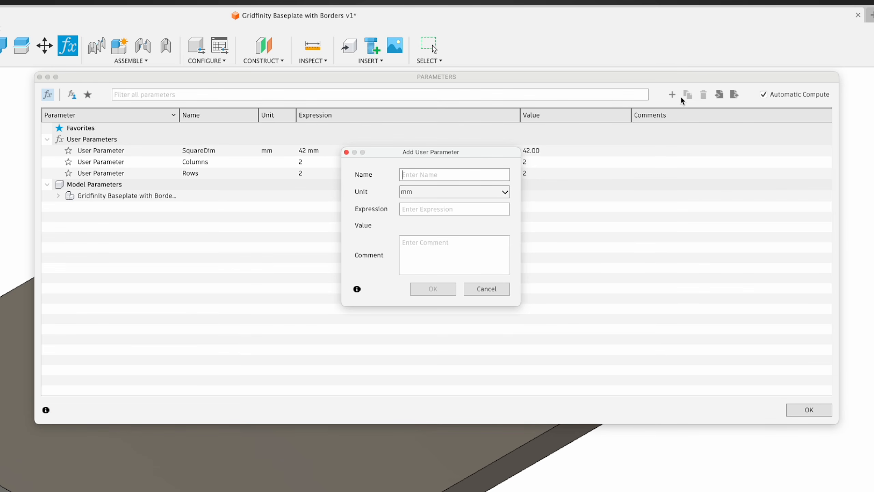
type("BorderFront")
left_click(457, 209)
type("10")
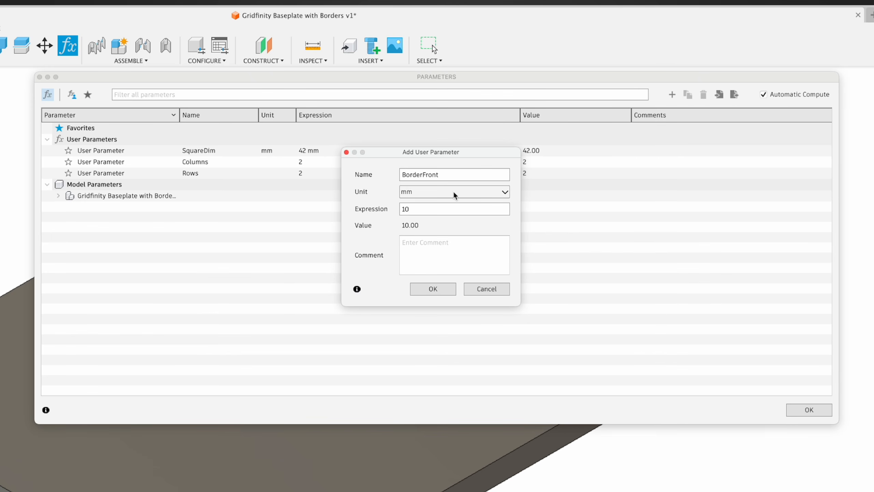
left_click(422, 175)
type("_")
key("BackSpace")
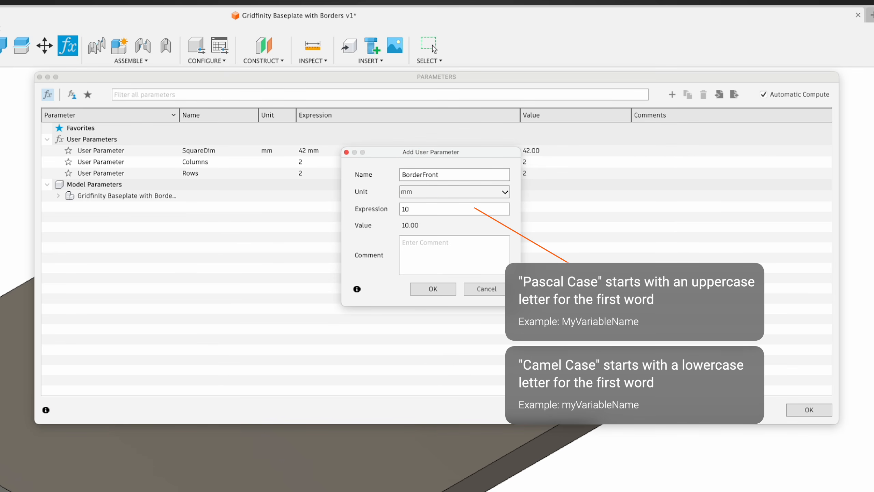
left_click(432, 288)
Add a second border parameter named BorderBack with a value of 10 mm
left_click(671, 95)
type("BorderBack")
key("Tab")
type("10")
key("Return")
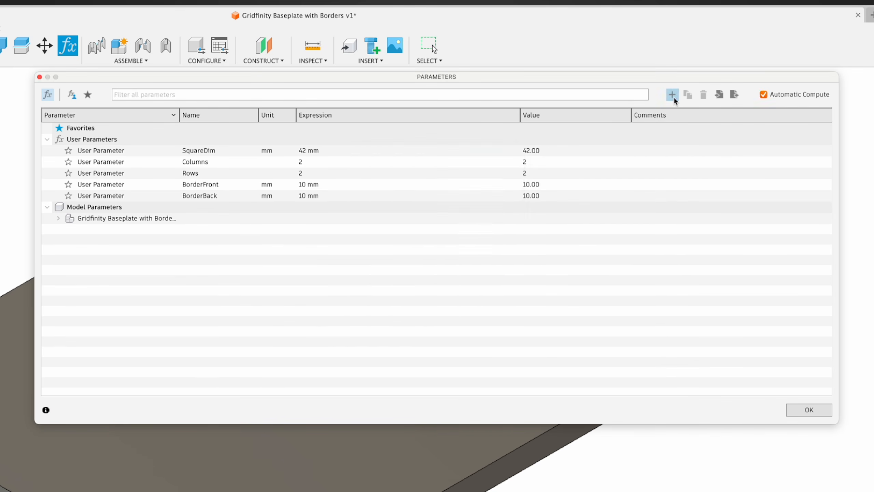
Add user parameters BorderLeft and BorderRight at 10 mm each and close the parameters table
left_click(672, 98)
type("BorderLeft")
key("Tab")
type("10")
left_click(671, 95)
type("BorderRight")
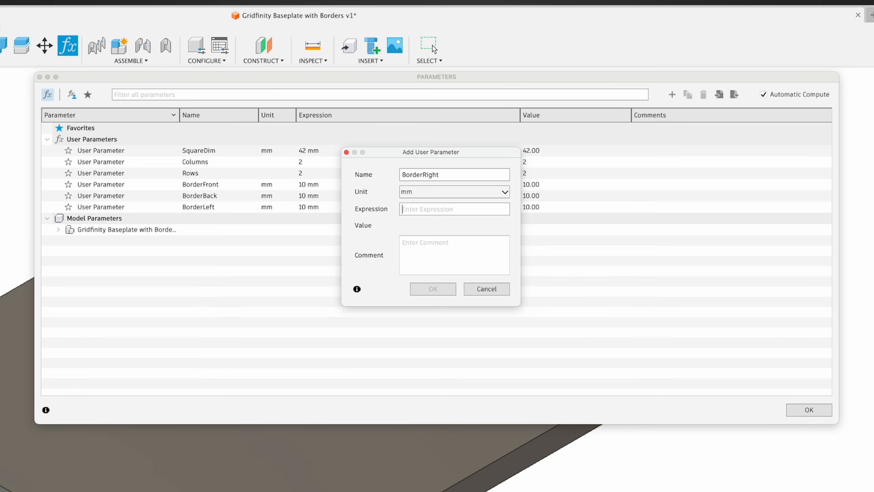
key("Tab")
type("10")
key("Return")
left_click(816, 409)
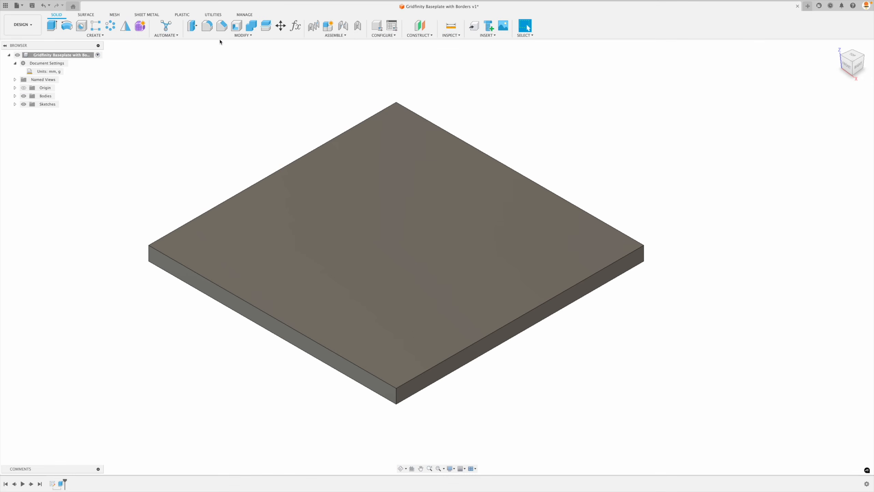
Offset the plate's front face outward by the BorderFront parameter using Press Pull
left_click(223, 36)
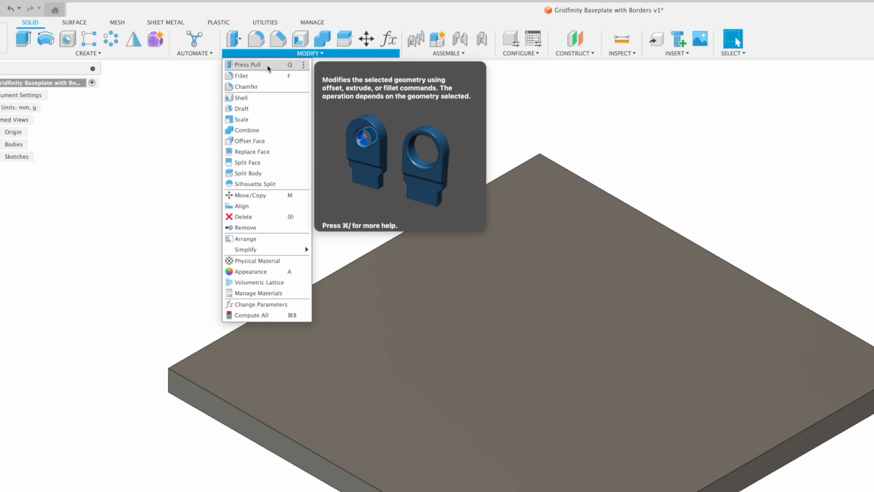
key("q")
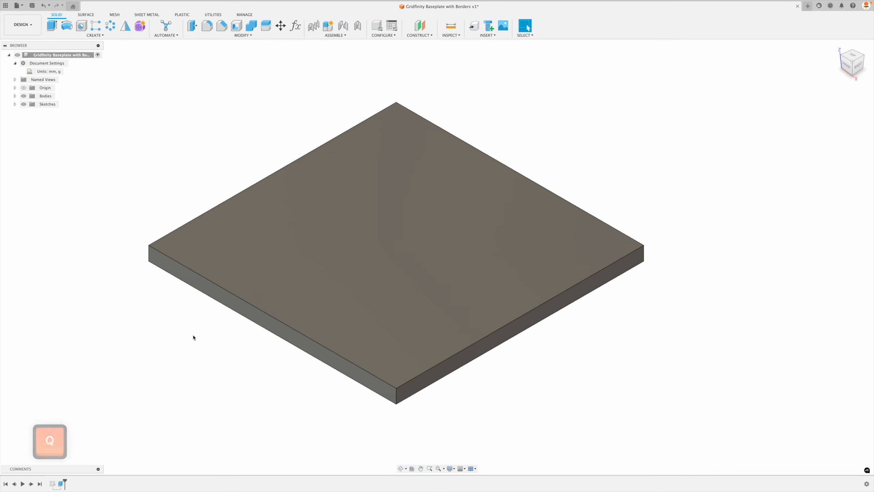
key("q")
left_click(229, 303)
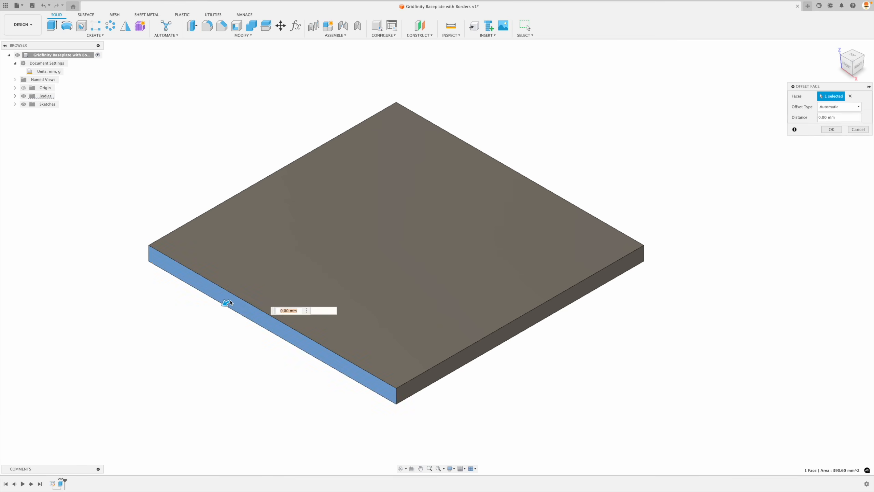
left_click_drag(229, 303, 216, 320)
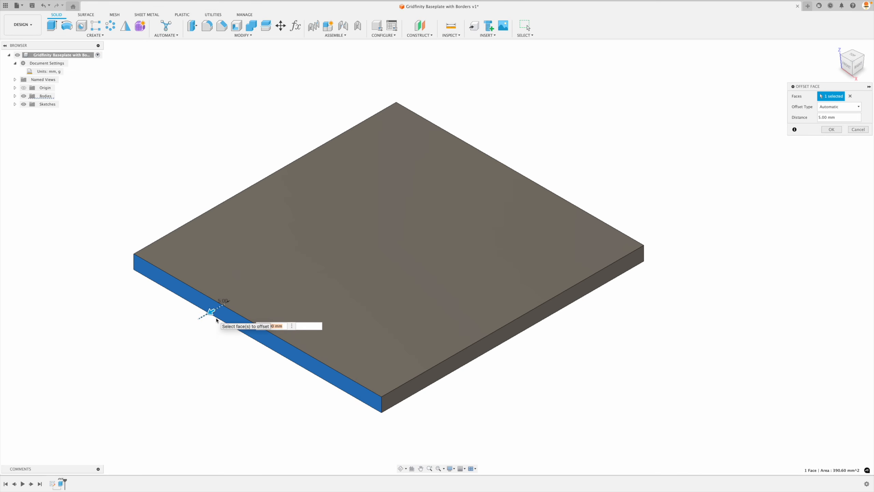
type("f")
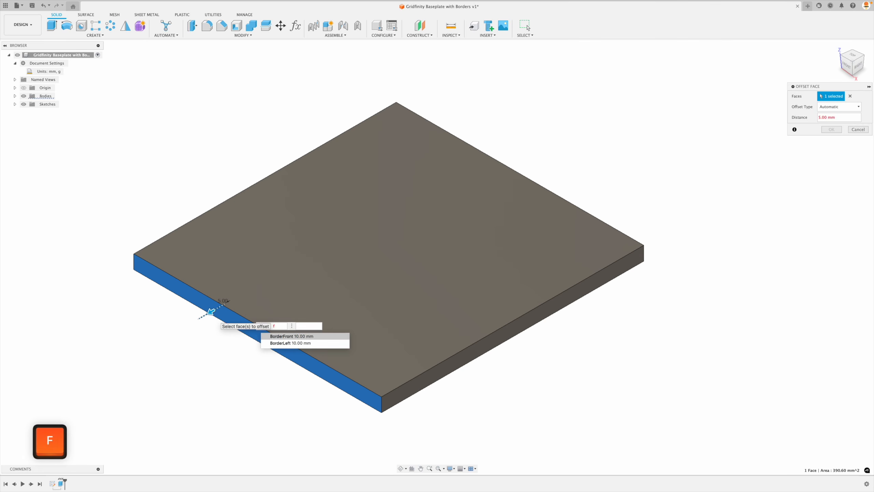
key("Return")
key("Return")
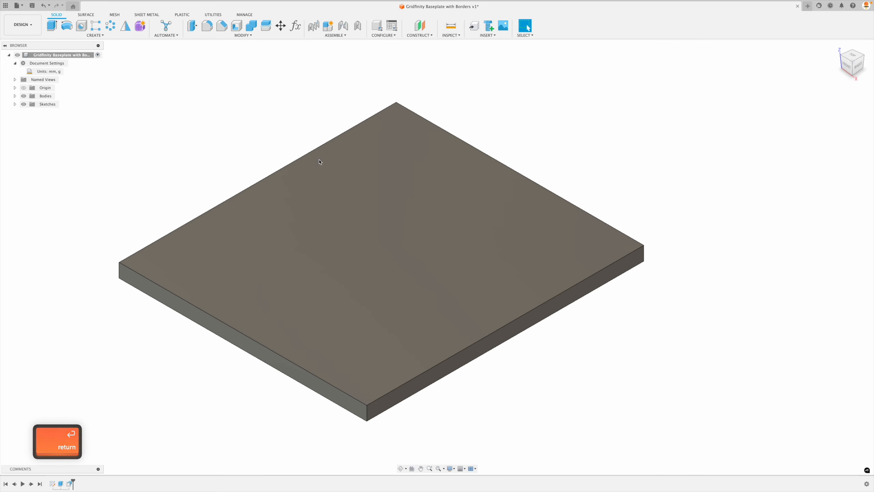
Repeat Press Pull on the plate's back face with BorderBack as the offset distance
right_click(300, 122)
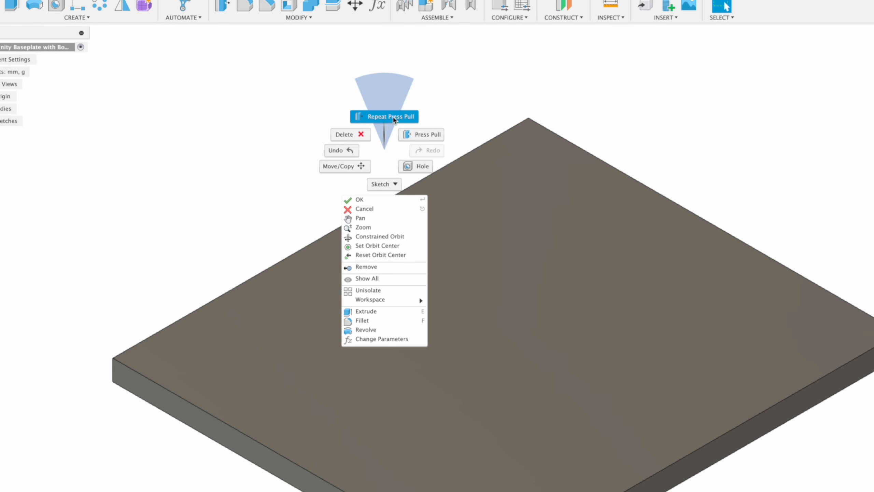
left_click(388, 117)
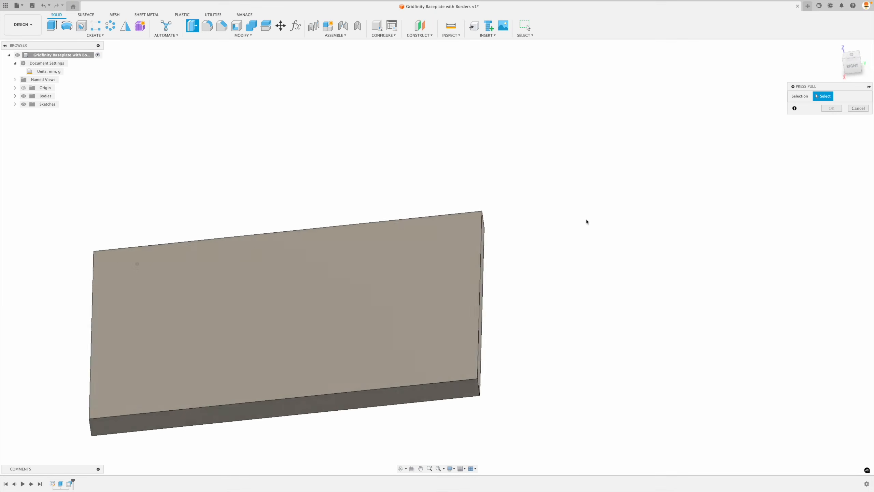
left_click(440, 286)
type("ba")
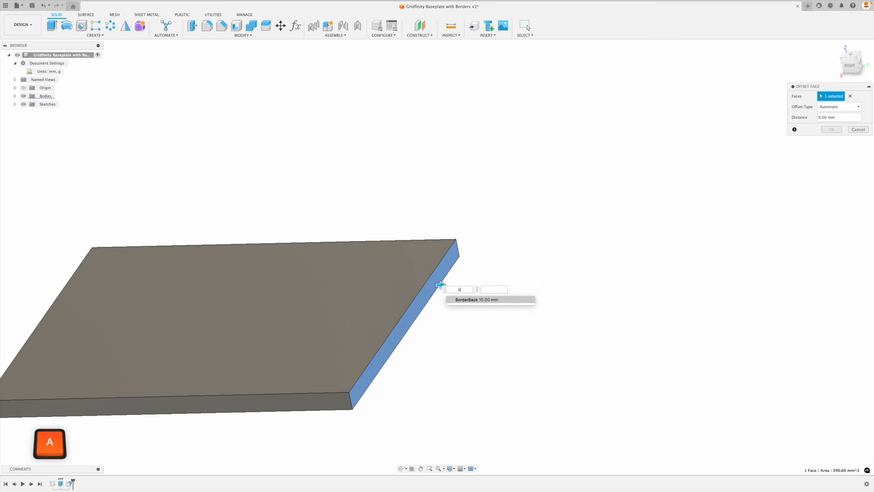
key("Return")
key("Return")
Repeat Press Pull on the plate's left face with BorderLeft as the offset distance
middle_click_drag(440, 286, 219, 204, "shift")
right_click(218, 203)
left_click(217, 186)
mouse_move(145, 291)
middle_mouse_down("shift")
mouse_move(237, 271)
mouse_move(248, 292)
mouse_move(145, 292)
middle_mouse_up("shift")
left_click(247, 292)
type("BorderLeft")
key("Return")
key("Return")
Repeat Press Pull on the plate's right face with BorderRight as the offset distance
right_click(535, 179)
left_click(535, 158)
left_click(478, 277)
type("BorderRight")
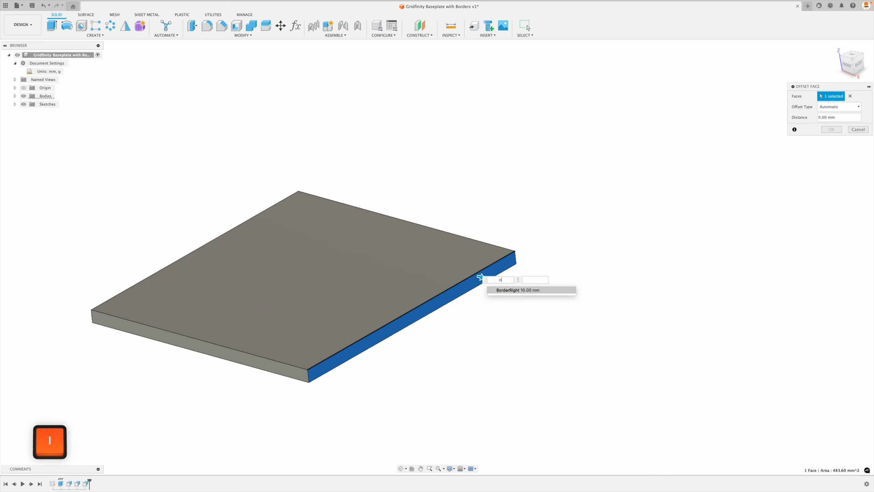
key("Return")
key("Return")
middle_click_drag(302, 286, 389, 310)
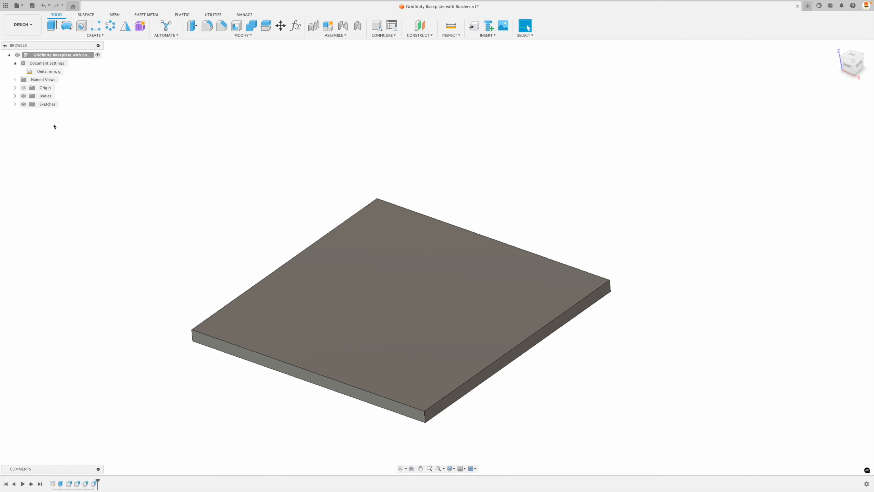
Show the origin and test the front border by setting BorderFront to 0 mm
left_click(24, 87)
middle_click_drag(272, 146, 304, 134)
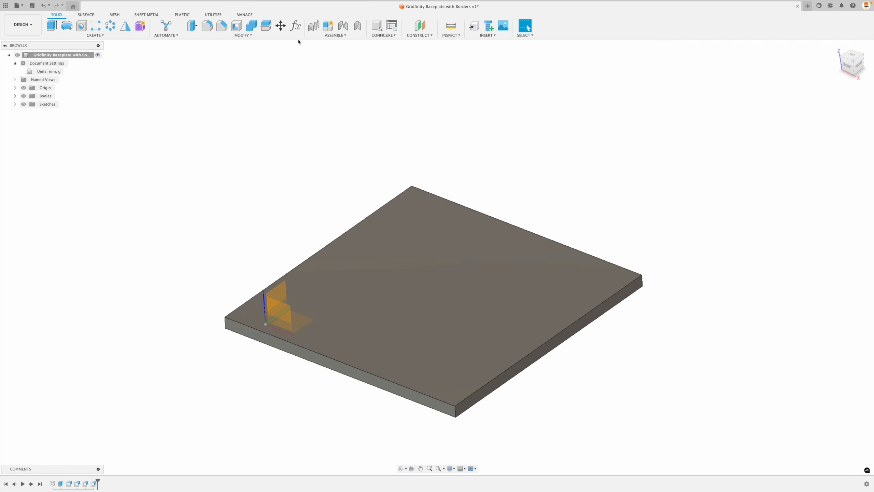
left_click(298, 29)
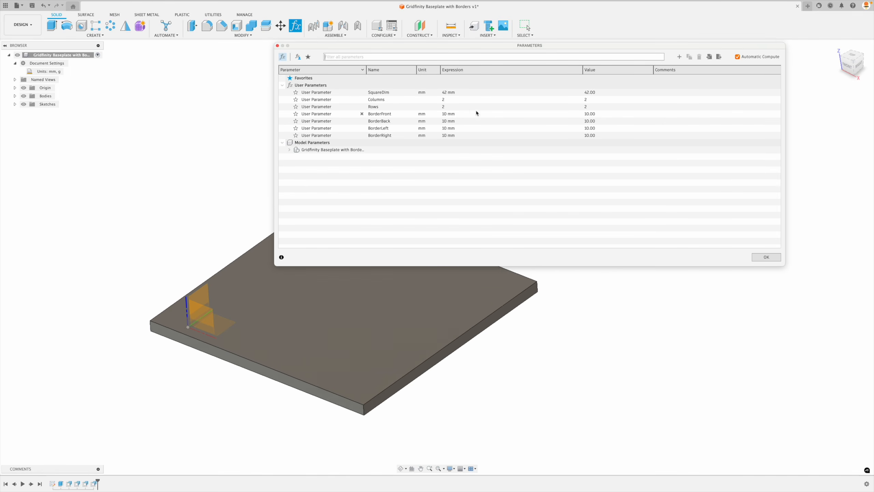
left_click(463, 114)
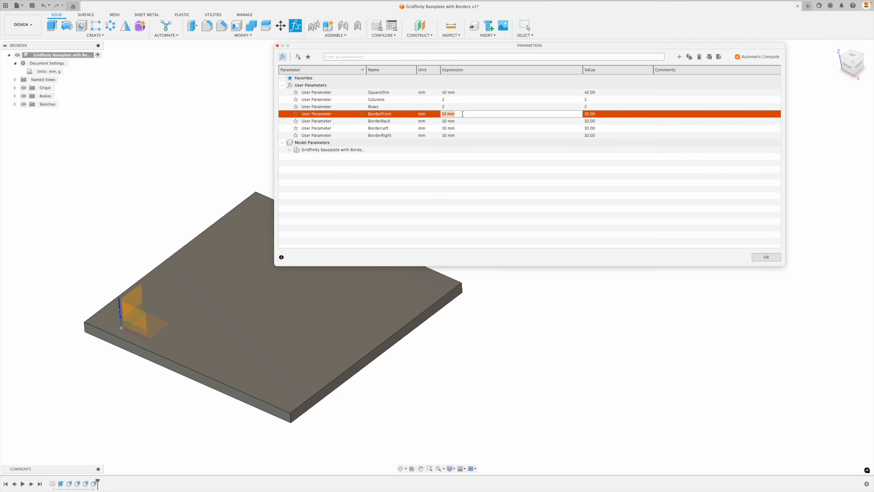
type("0")
key("Return")
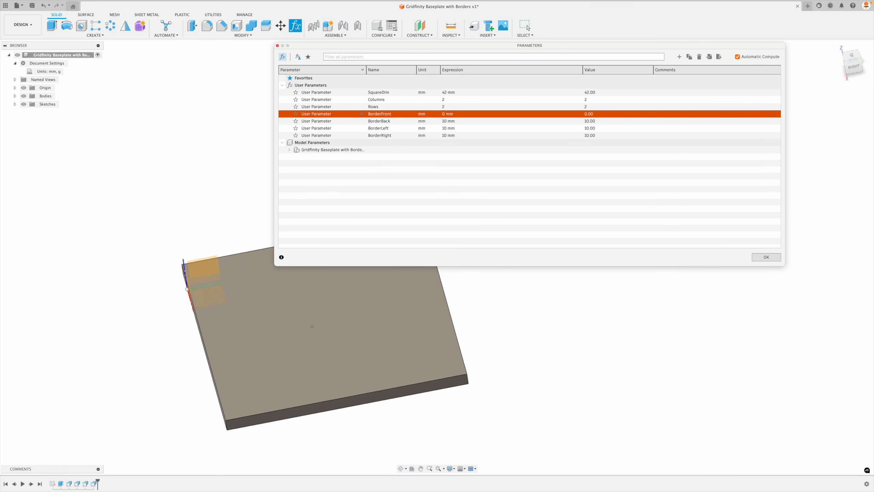
Test the remaining borders by setting BorderLeft, BorderBack and BorderRight to 0 mm
left_click(455, 121)
left_click(456, 130)
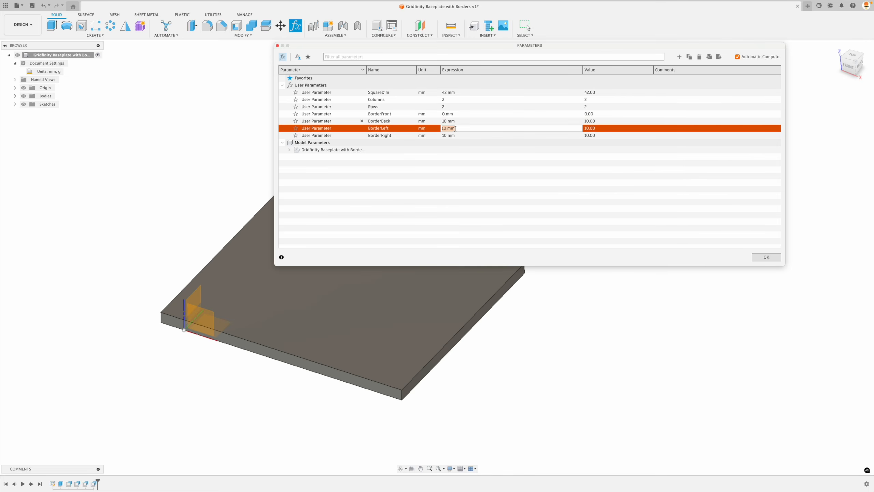
type("0")
key("Return")
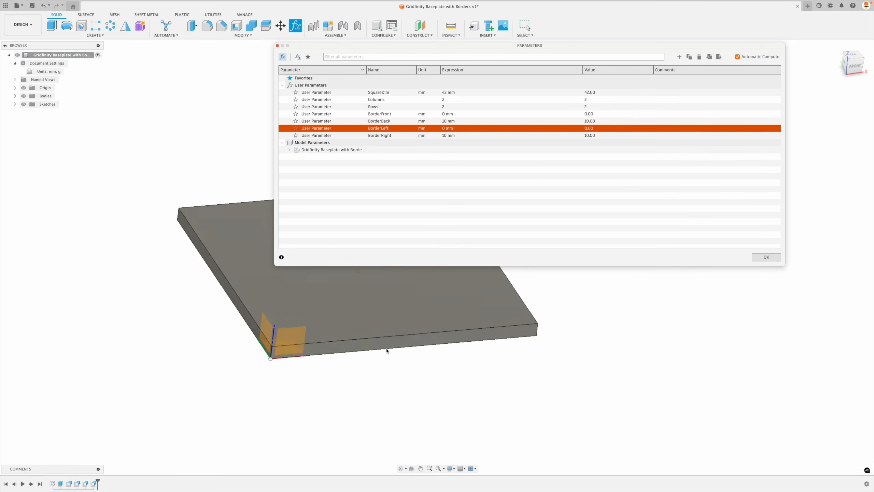
left_click(461, 121)
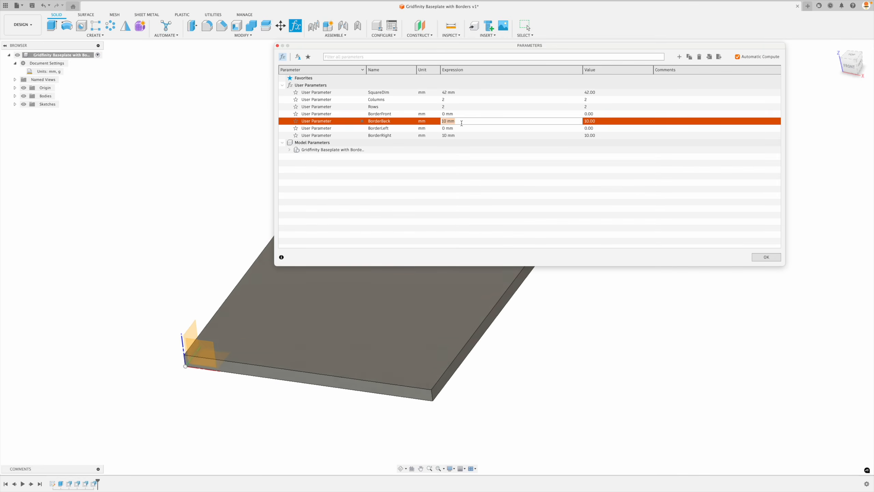
type("0")
key("Return")
left_click(457, 135)
type("0")
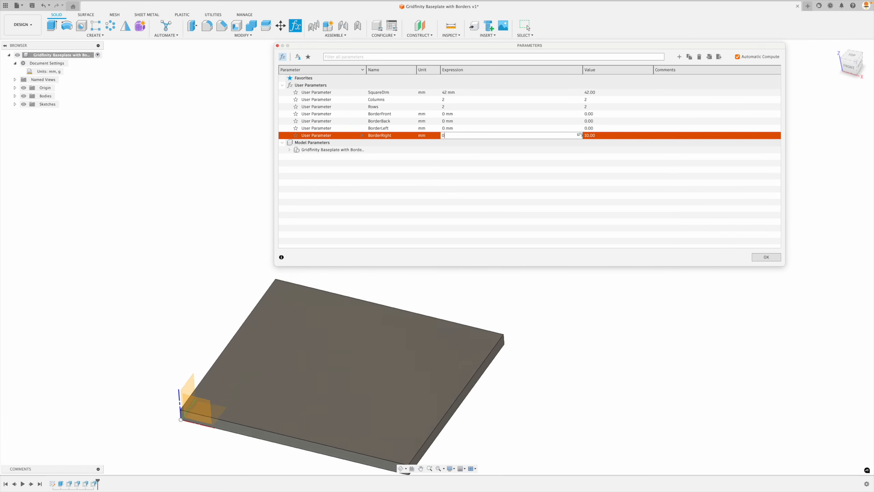
key("Return")
Set BorderFront, BorderBack, BorderLeft and BorderRight back to 10 mm each
left_click(454, 120)
left_click(454, 114)
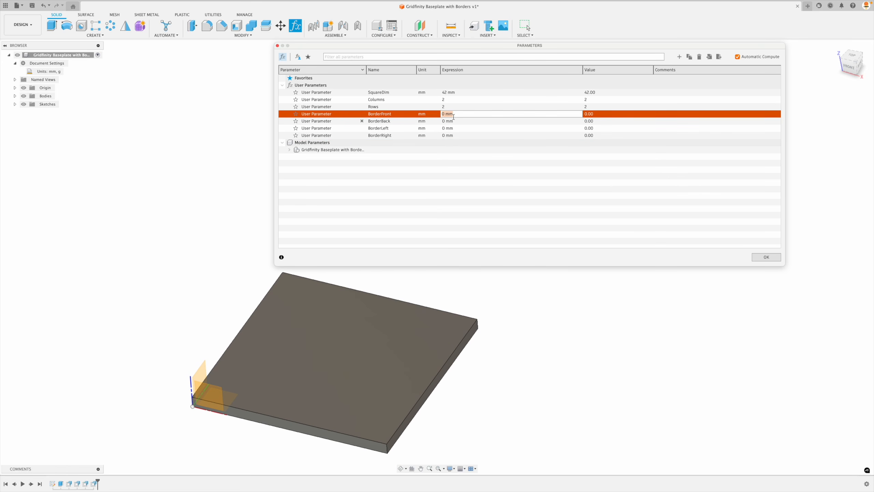
type("10")
key("Return")
left_click(456, 120)
type("10")
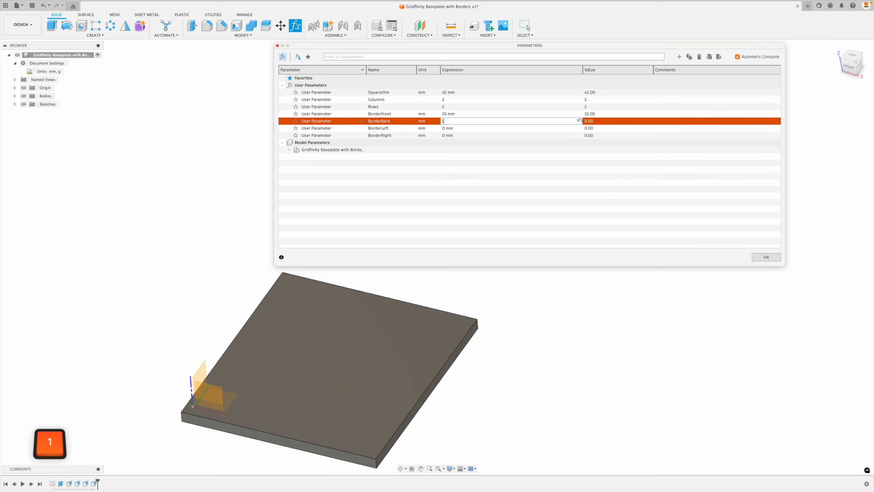
key("Return")
left_click(458, 128)
type("10")
key("Return")
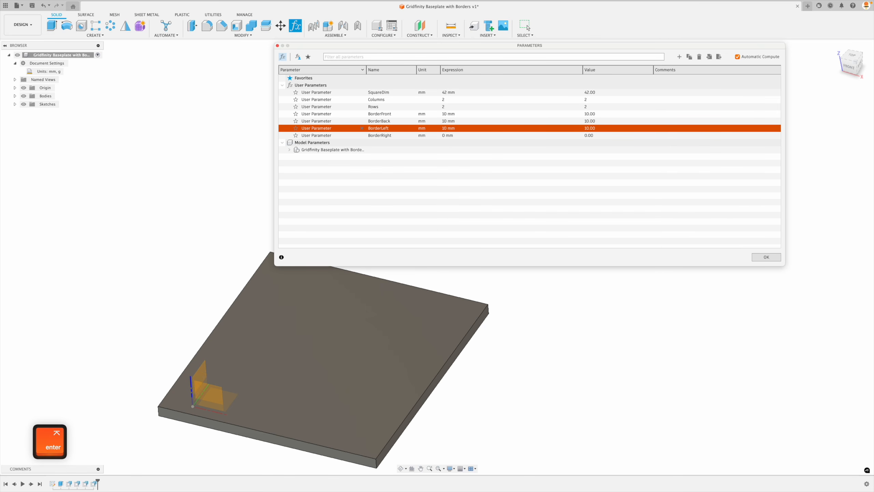
left_click(454, 135)
type("10")
key("Return")
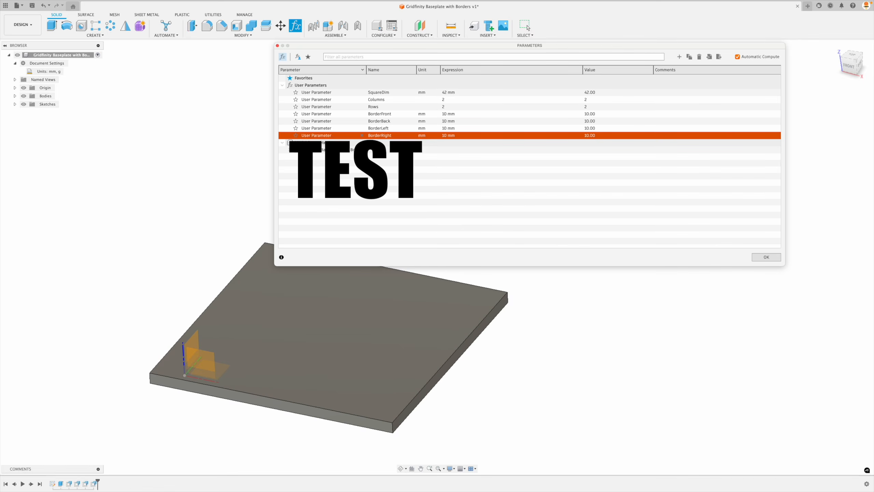
Set both the Columns and Rows parameters to 3 and close the parameters table
left_click(458, 100)
type("3")
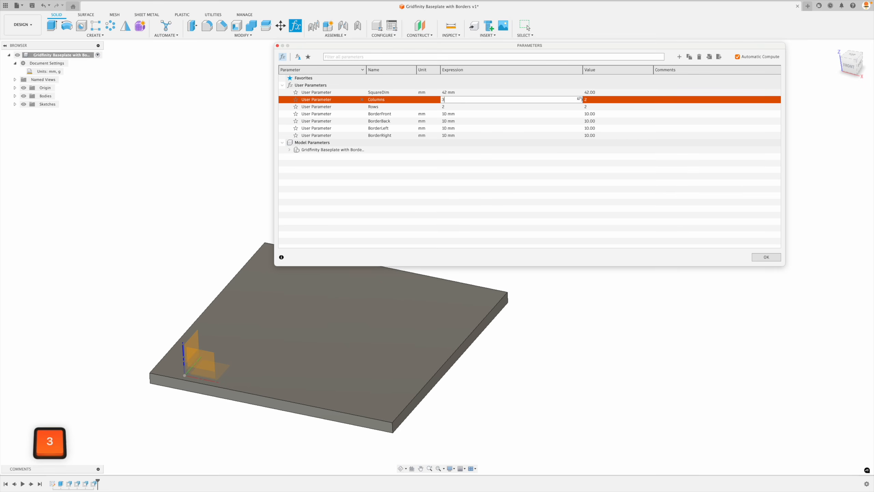
key("Return")
left_click(461, 106)
type("3")
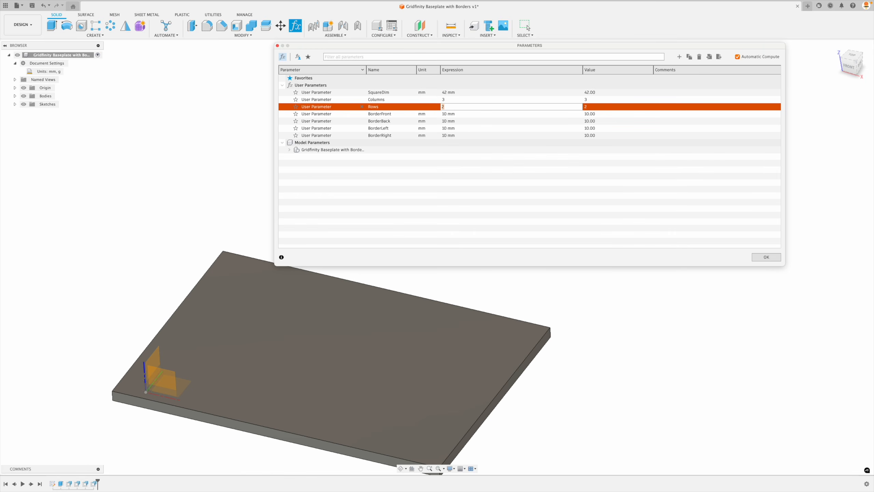
key("Return")
middle_click_drag(337, 319, 416, 290, "shift")
left_click(769, 257)
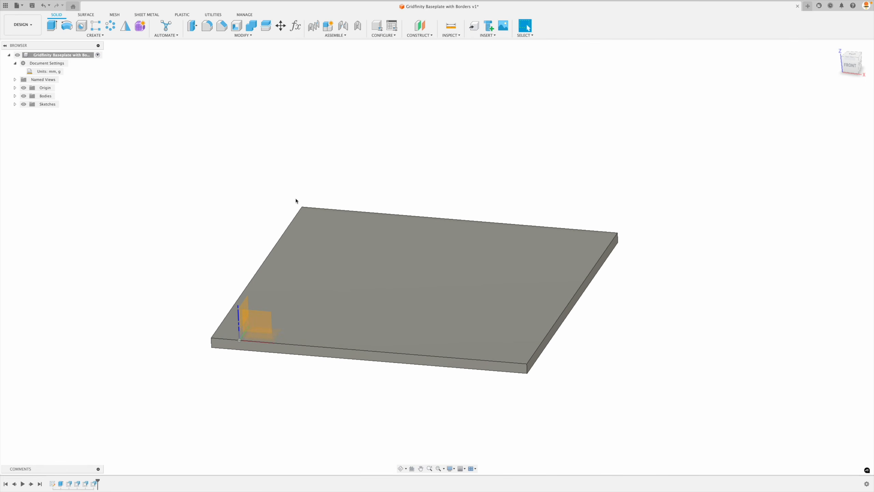
Start a new sketch on the plate's top face
left_click(837, 47)
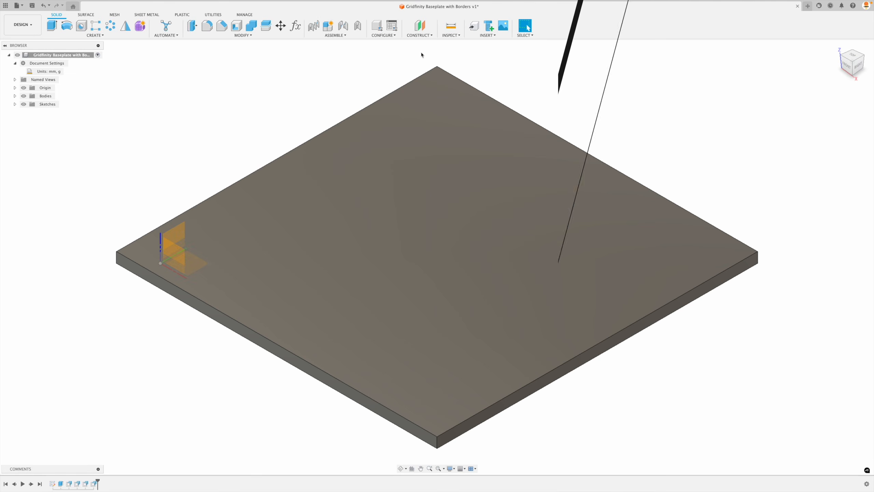
left_click(95, 35)
left_click(92, 50)
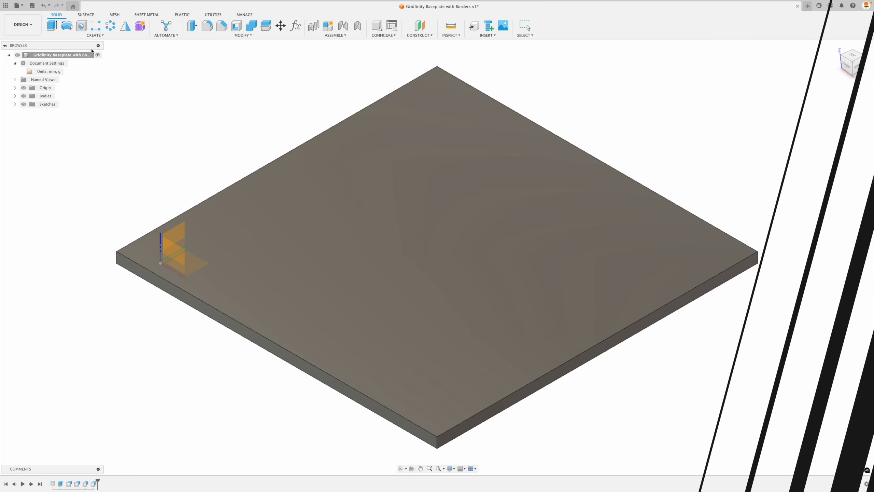
left_click(264, 240)
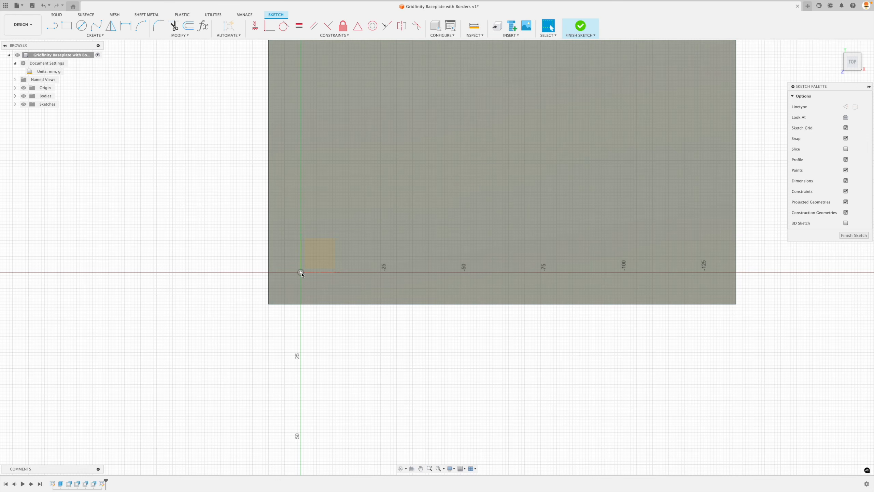
middle_click_drag(330, 330, 283, 397)
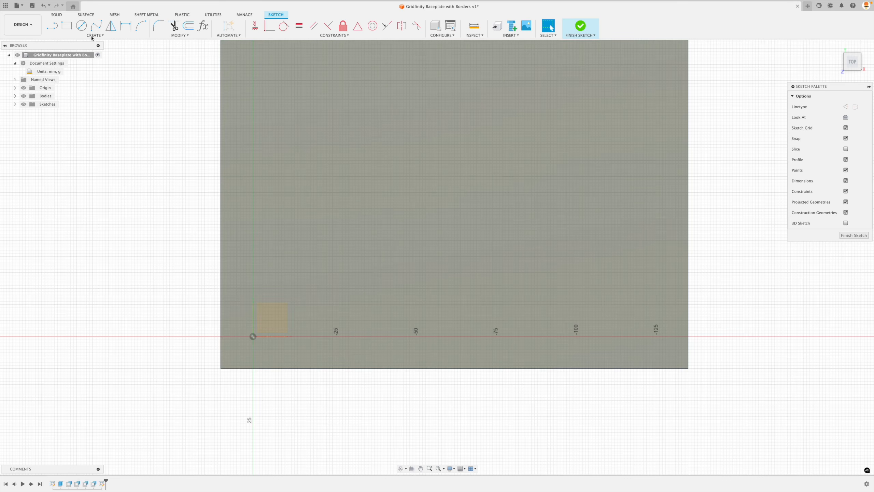
Draw a two-point rectangle from the origin with both its height and width set to SquareDim
left_click(66, 26)
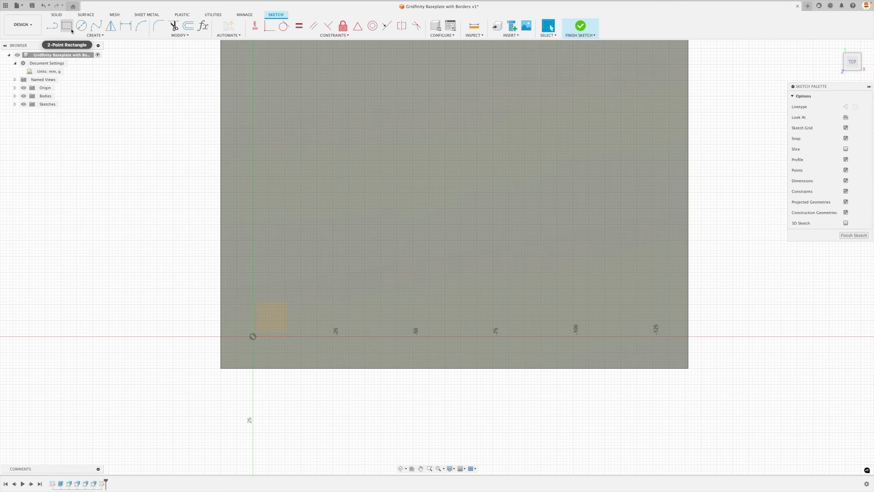
left_click(252, 336)
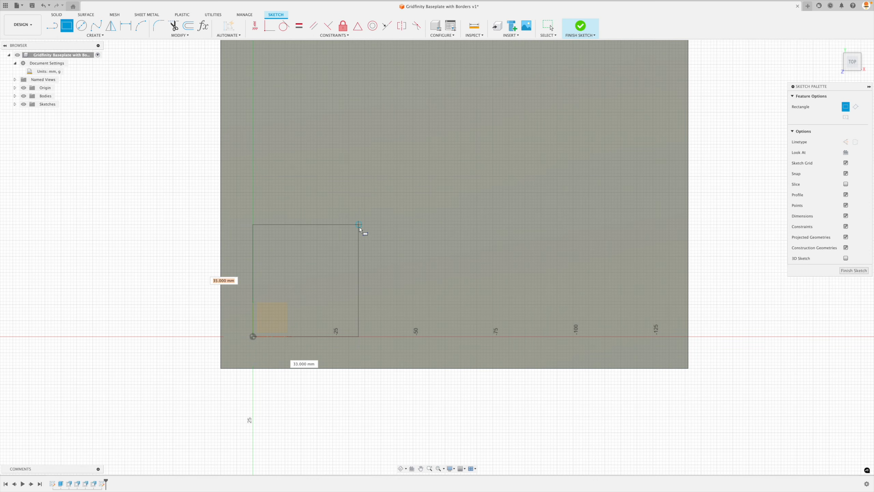
type("SquareDim")
key("Return")
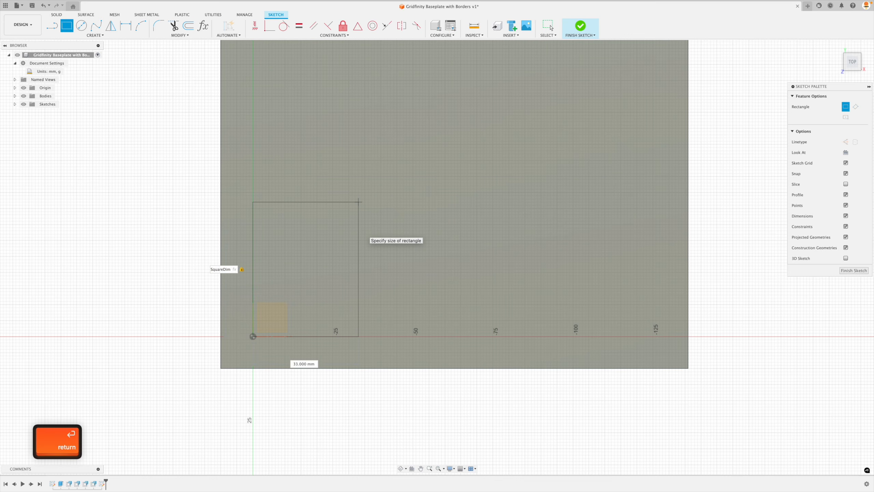
key("Tab")
type("SquareDim")
key("Return")
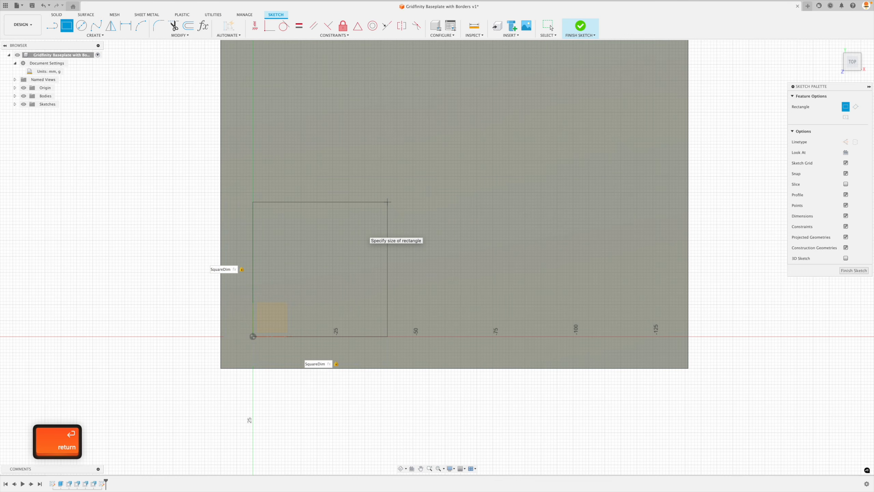
key("Return")
Move the square's height and width dimensions outside the plate outline
scroll(289, 395, "down", 1)
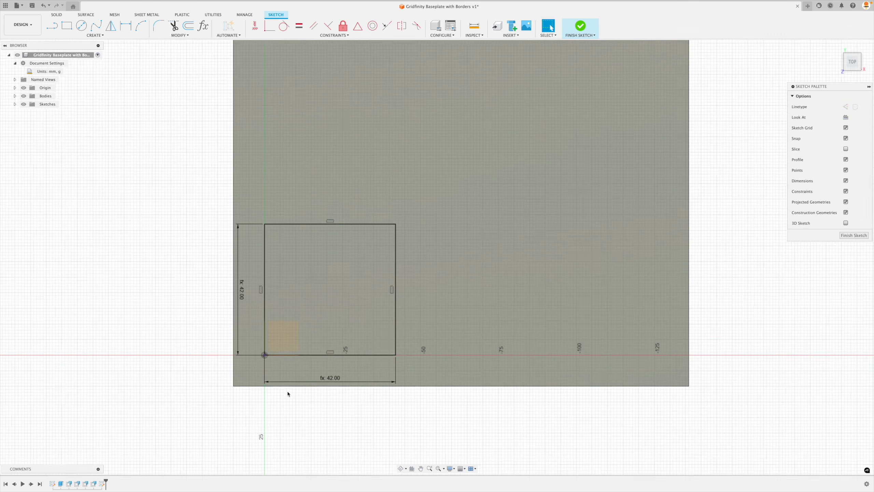
scroll(272, 325, "up", 1)
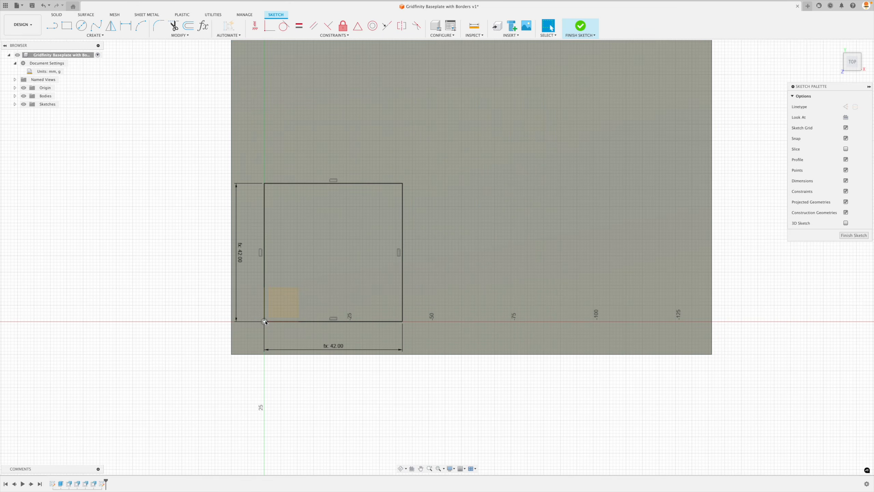
left_click_drag(239, 252, 207, 251)
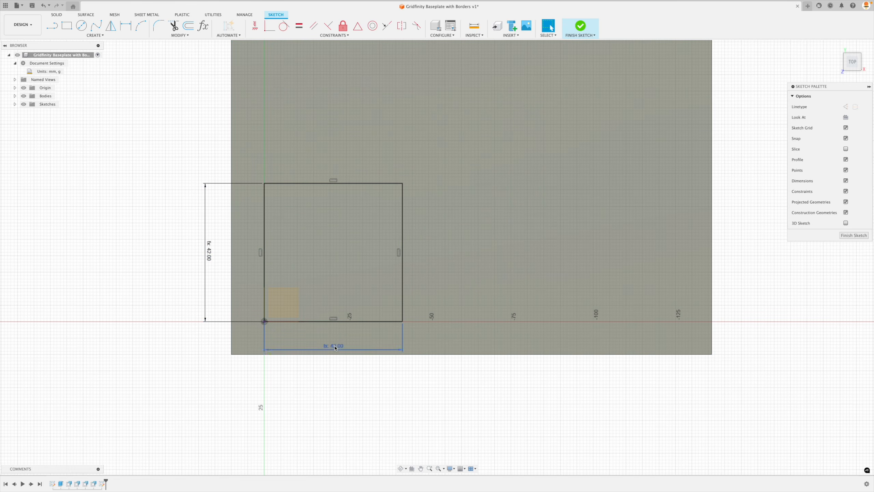
left_click_drag(333, 345, 332, 390)
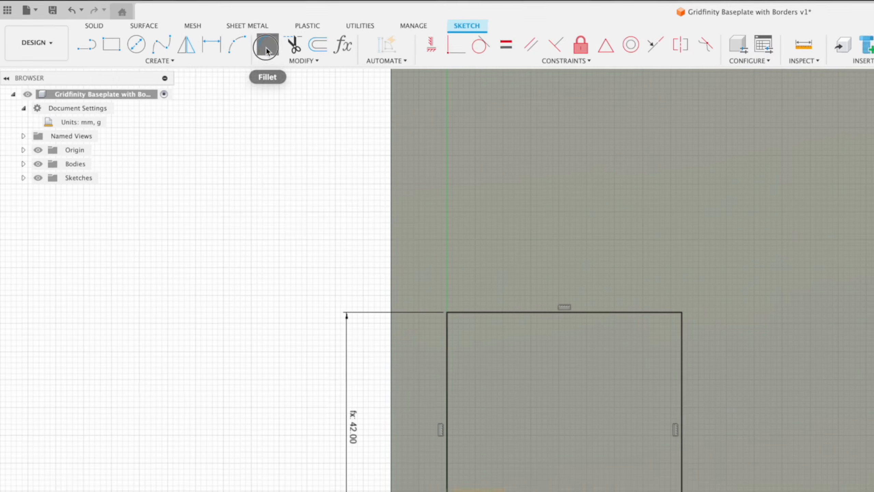
Fillet all four corners of the square with a 4 mm radius
left_click(157, 29)
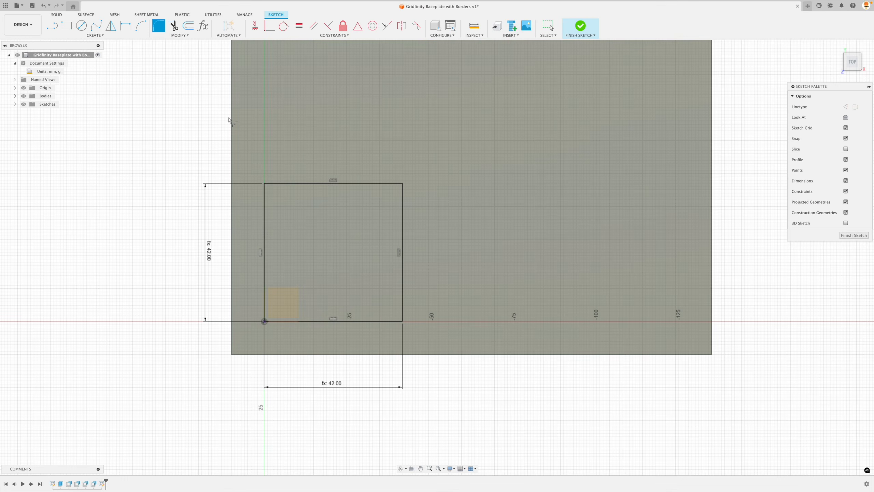
left_click(263, 191)
left_click(268, 183)
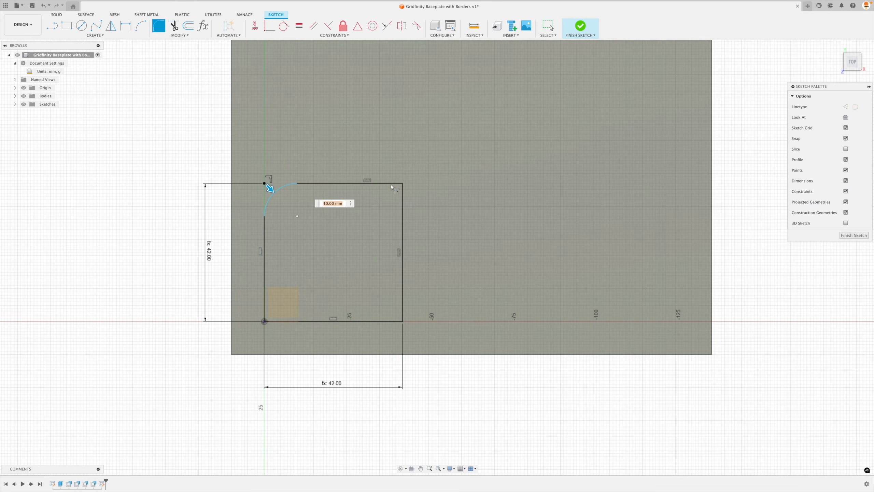
left_click(402, 184)
left_click(403, 321)
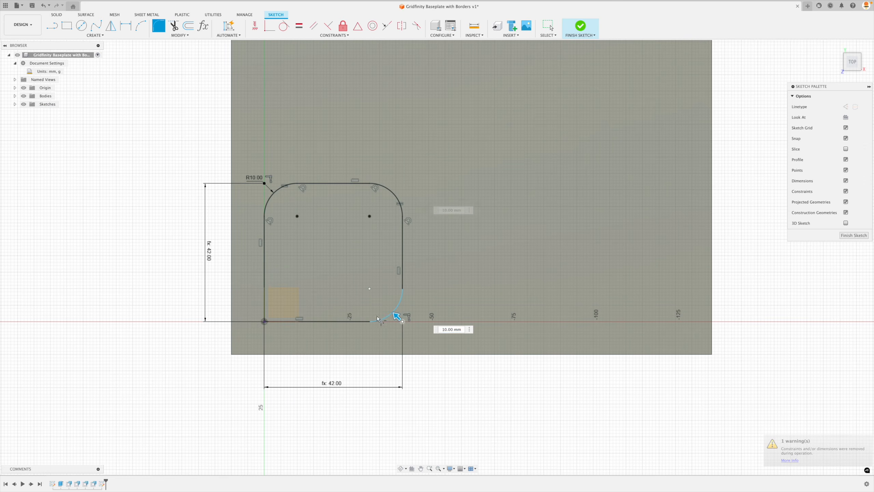
left_click(264, 321)
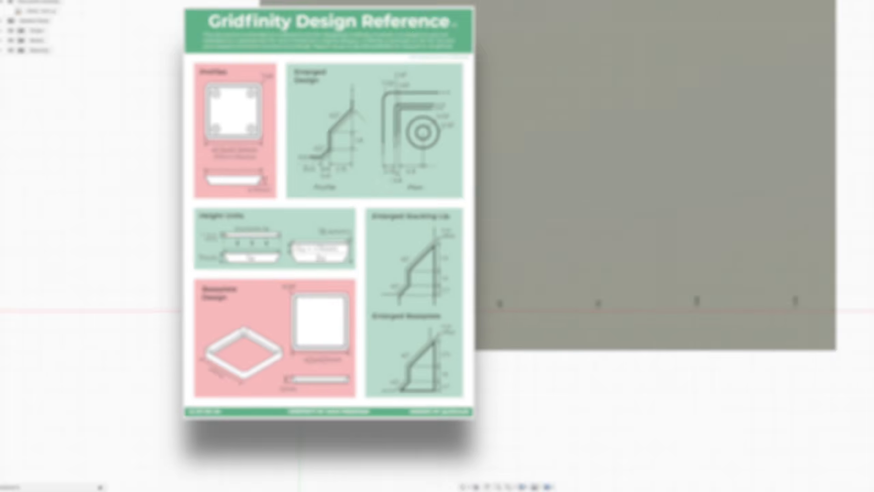
type("4")
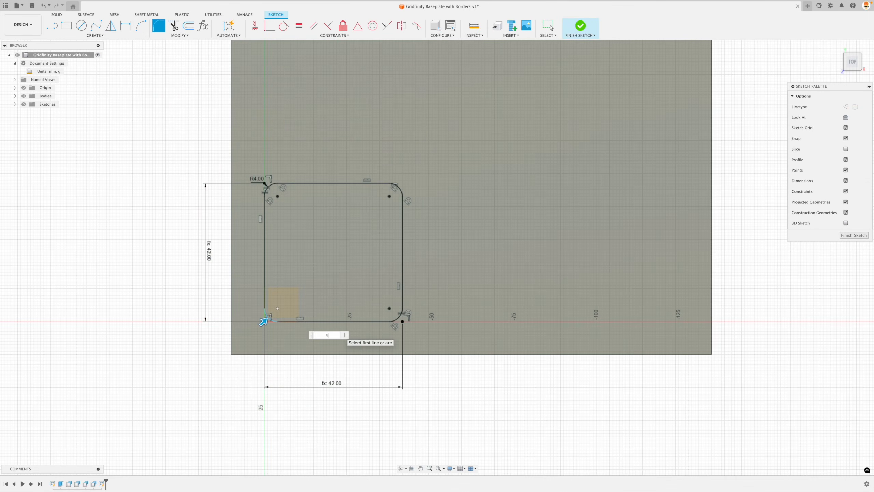
key("Return")
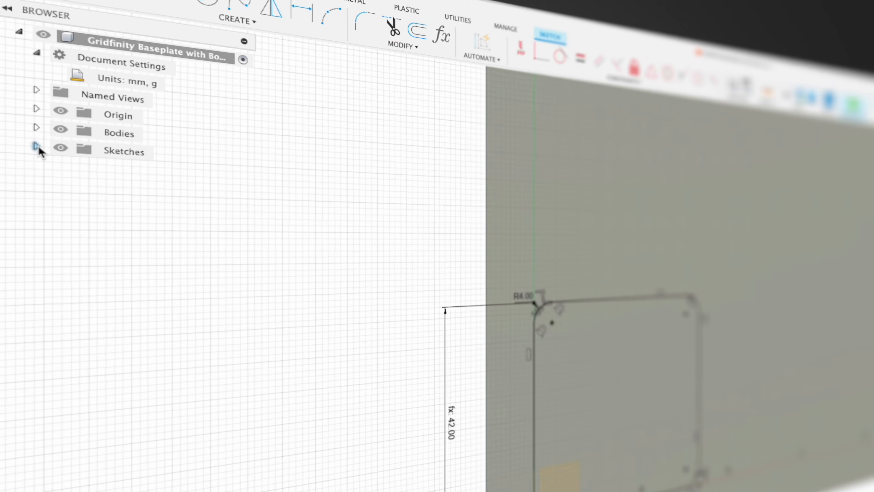
Check in the sketch list that the rounded-square sketch is fully constrained, inspect its outline, and finish the sketch
left_click(37, 146)
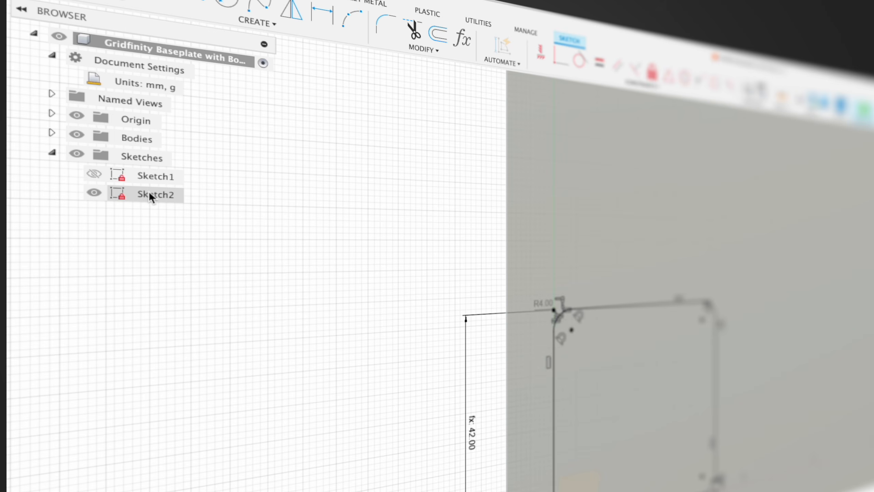
left_click(136, 188)
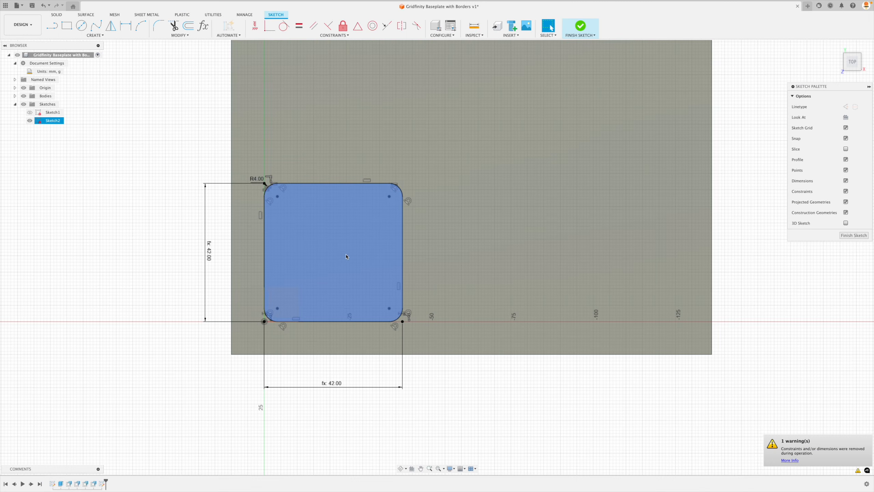
double_click(402, 215)
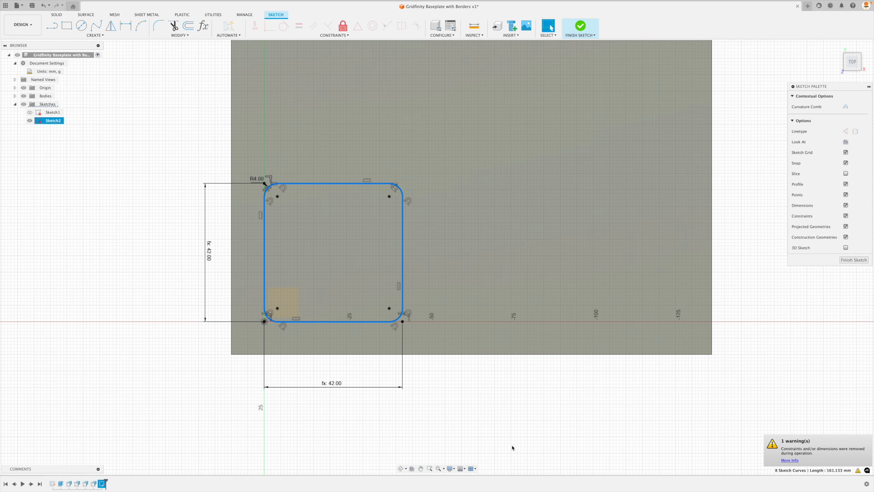
left_click(512, 448)
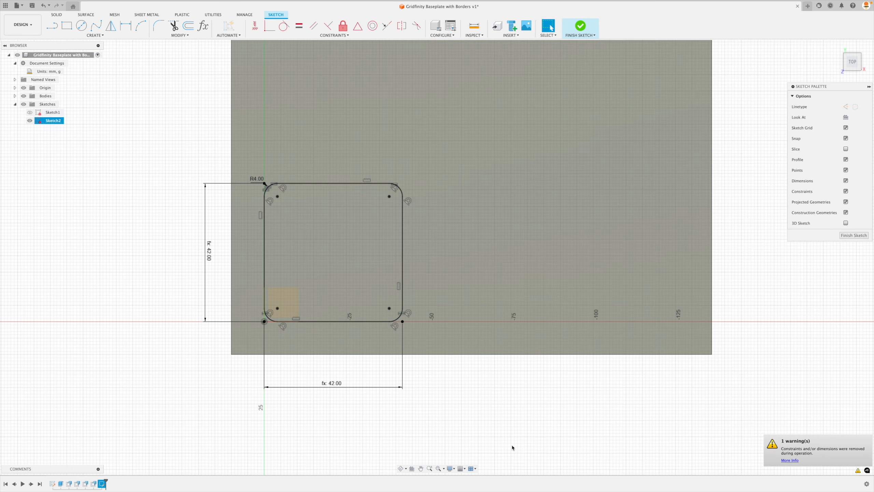
left_click(849, 237)
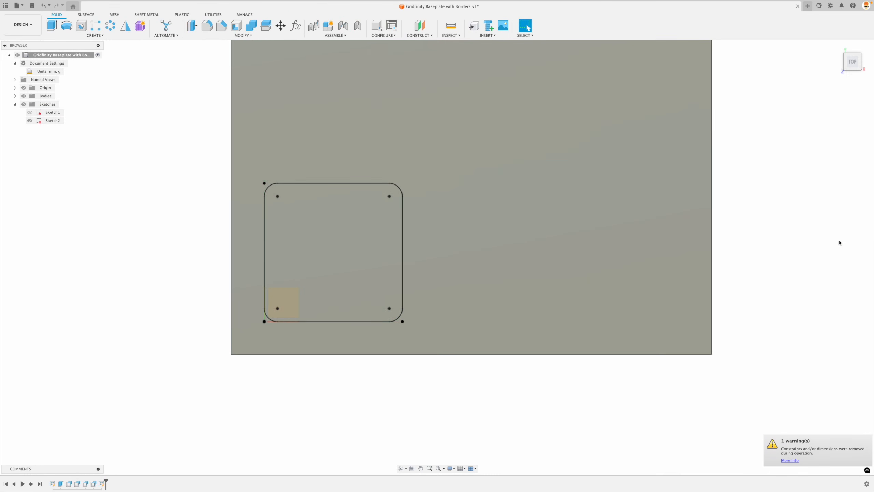
Create an offset plane from the XZ origin plane at a distance of SquareDim/2
left_click(837, 47)
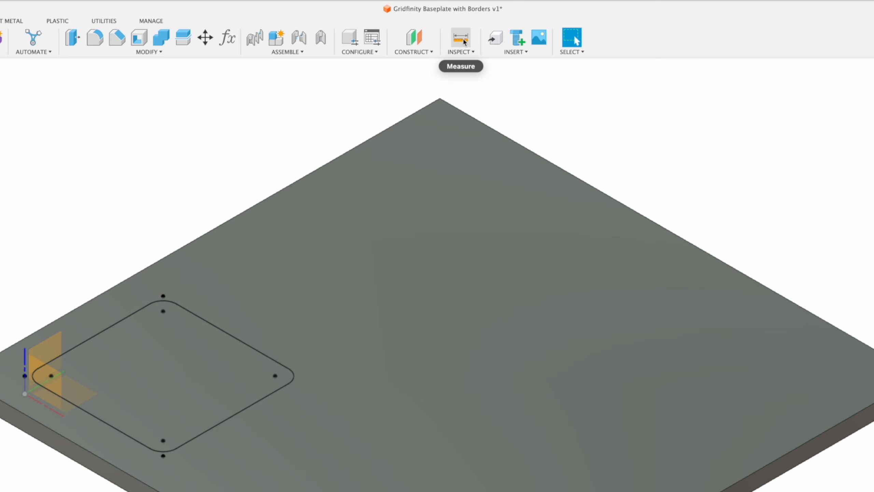
left_click(423, 39)
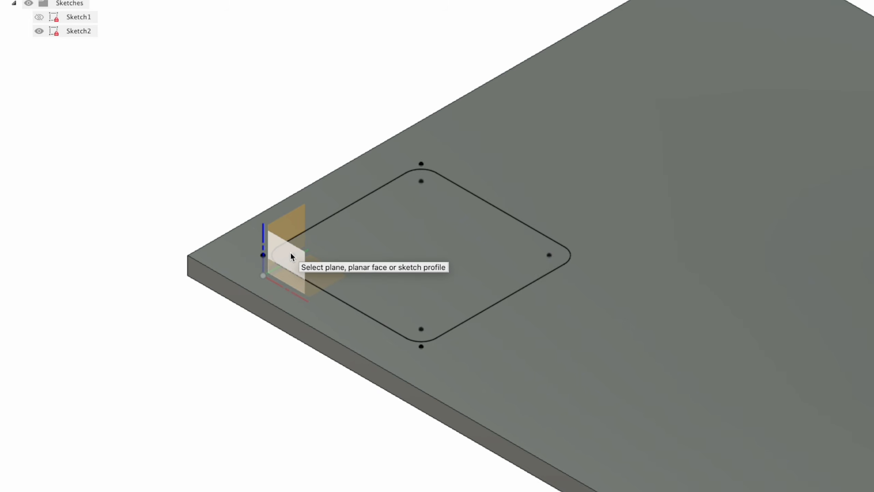
left_click(187, 244)
left_click_drag(320, 229, 434, 189)
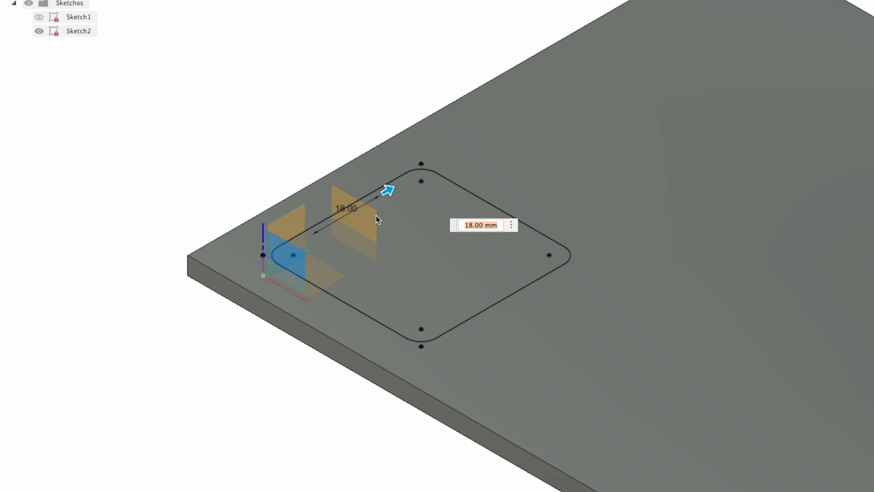
type("sq")
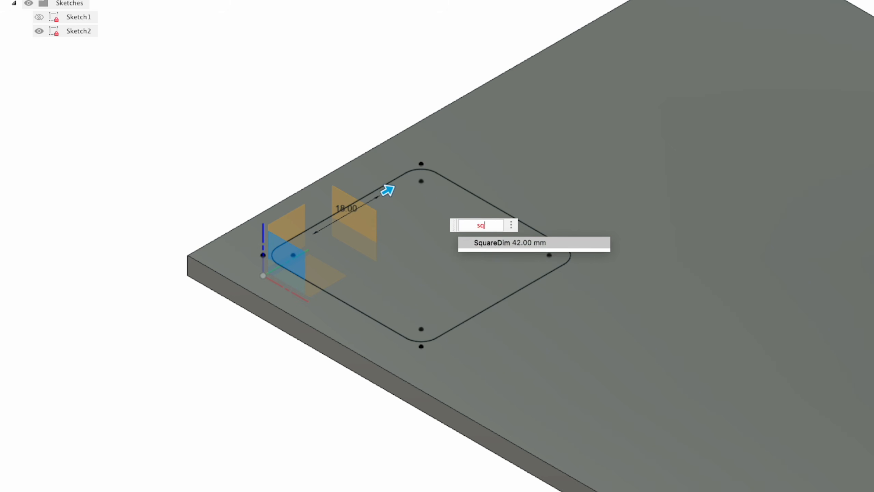
key("Tab")
type("/2")
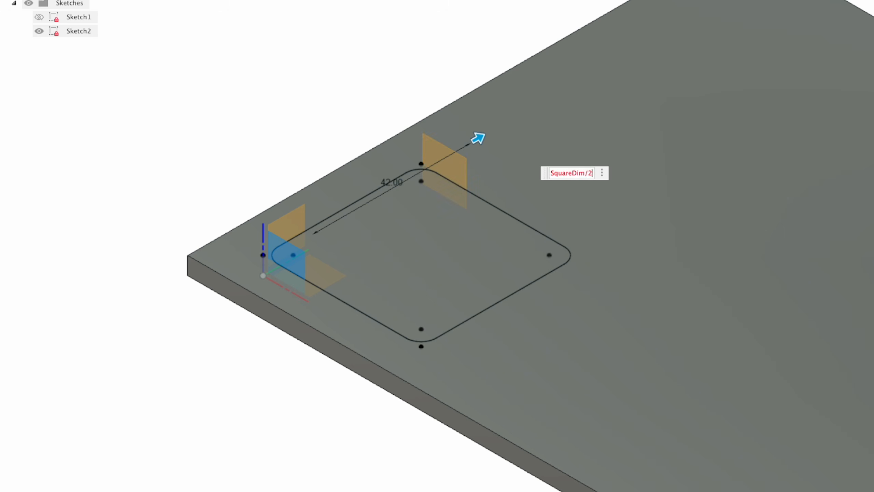
key("Return")
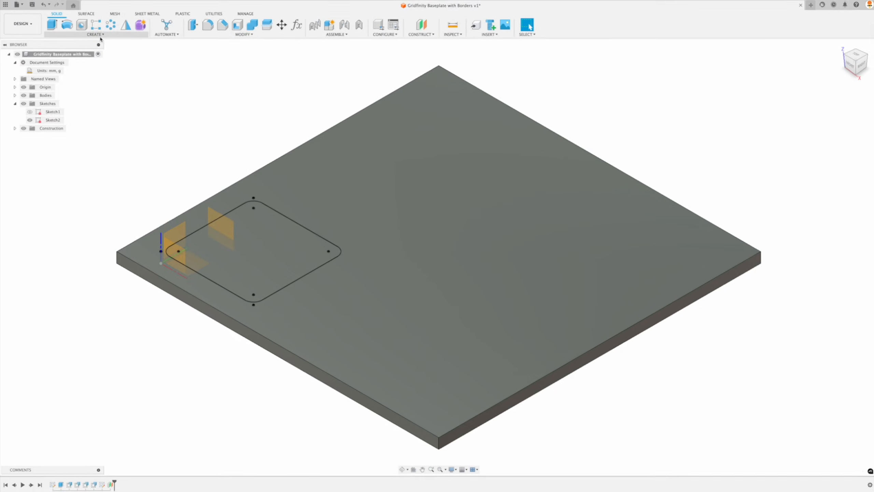
Start a new sketch on the offset plane through the middle of the rounded square
left_click(95, 35)
left_click(86, 52)
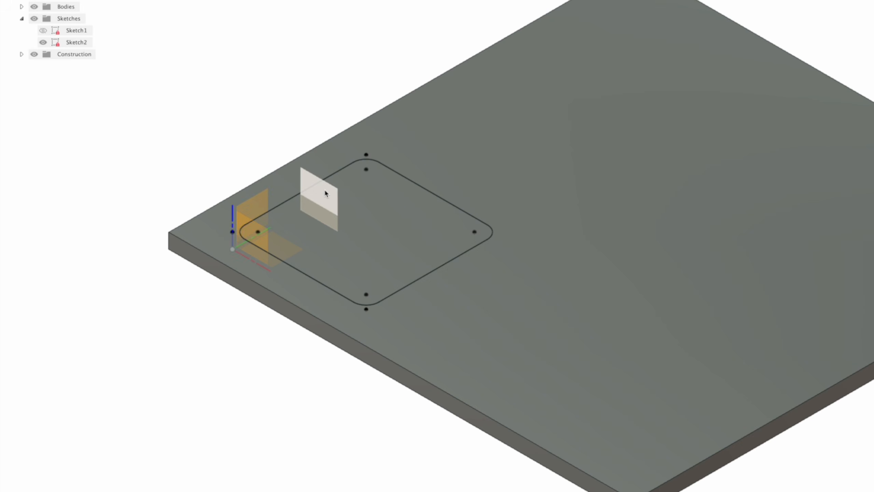
right_click(325, 193)
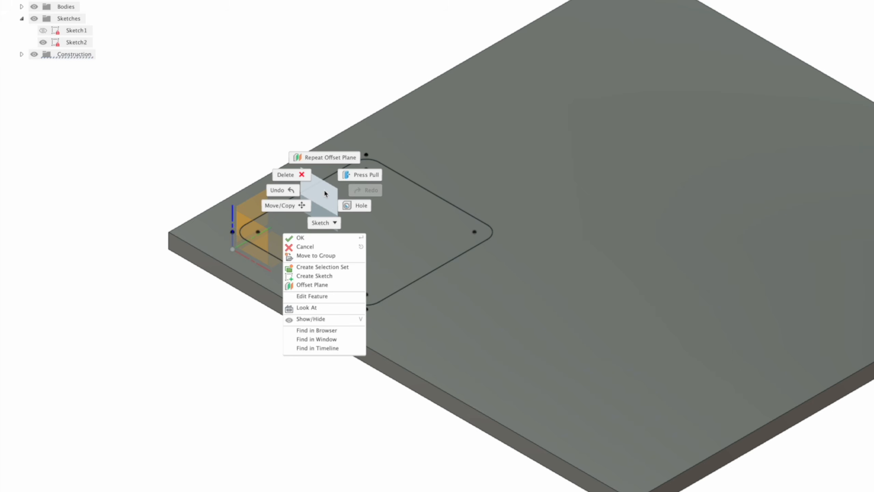
left_click(326, 276)
left_click(326, 277)
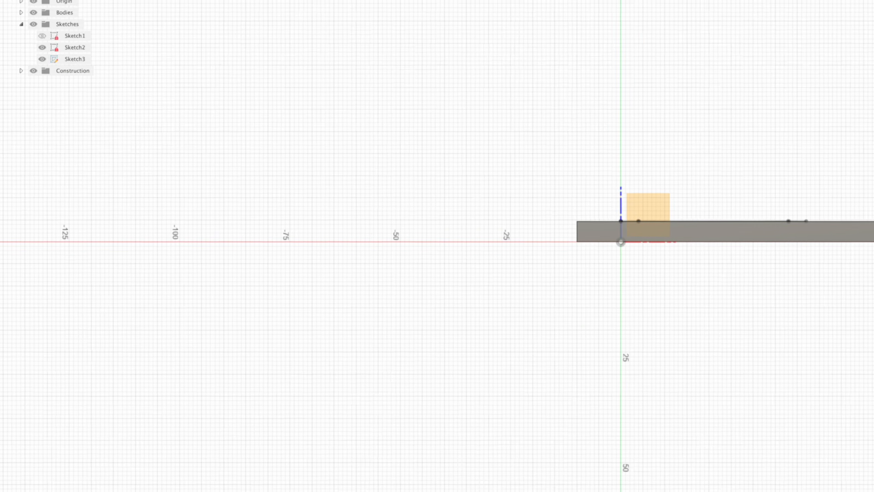
Project the two opposite straight side lines of the rounded square onto the mid-plane sketch as linked points
middle_click_drag(584, 245, 558, 279, "shift")
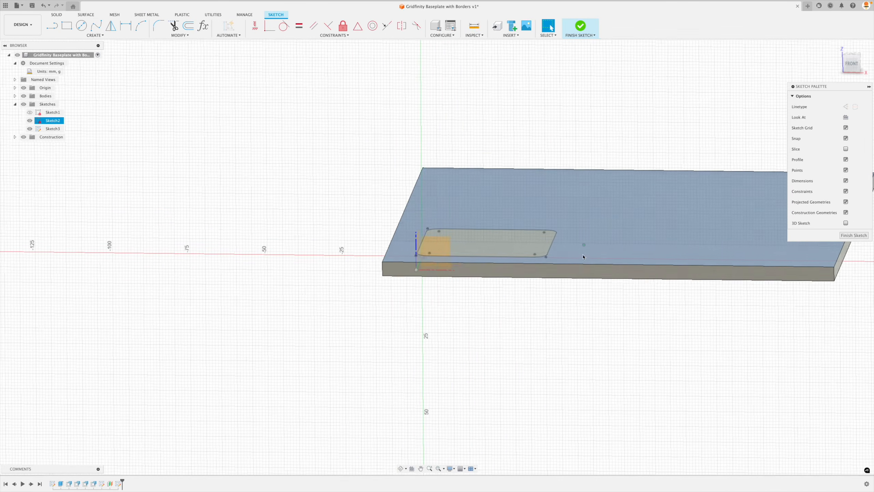
left_click(202, 132)
middle_click_drag(203, 132, 199, 162)
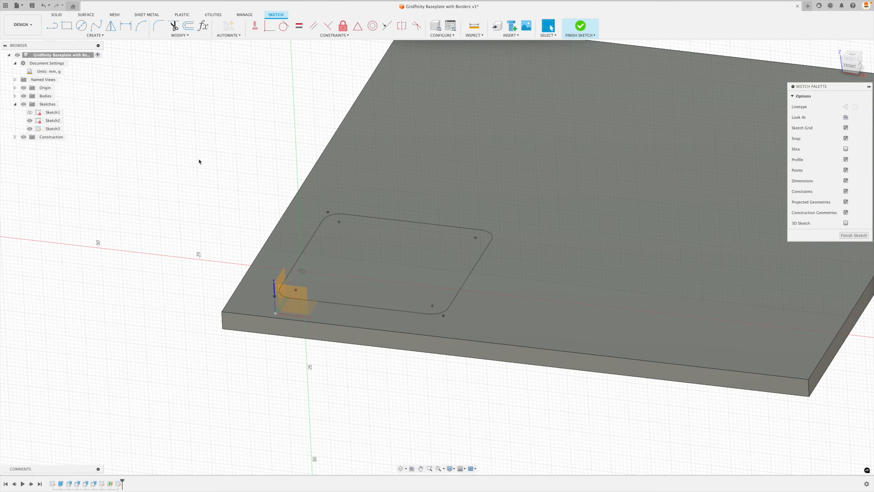
key("p")
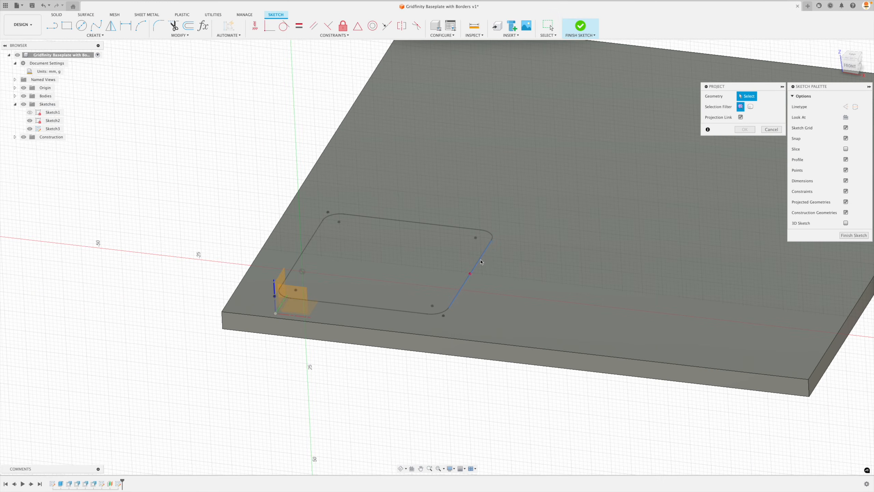
left_click(481, 262)
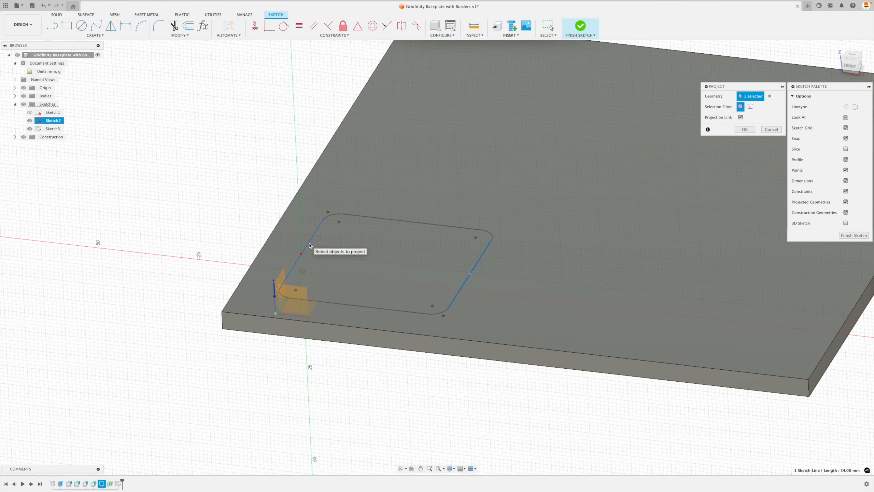
left_click(309, 246)
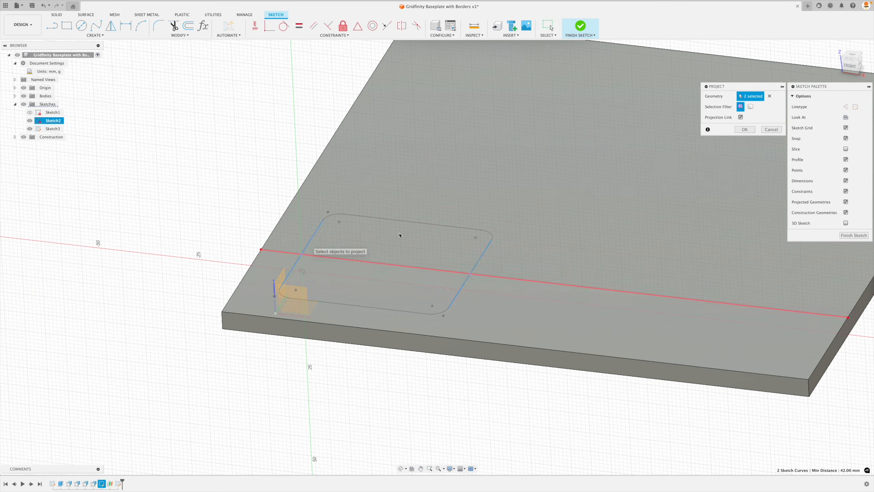
left_click(745, 129)
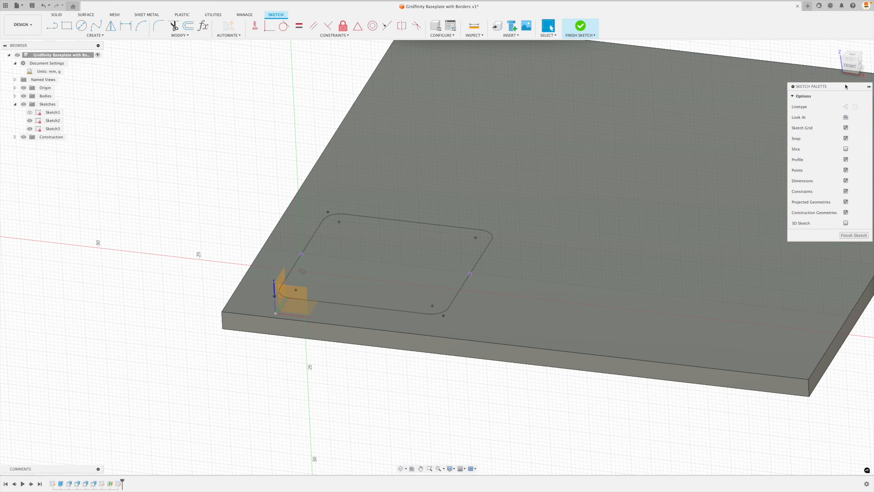
View the sketch from the front and hide the bodies and the rounded-square sketch
left_click(850, 66)
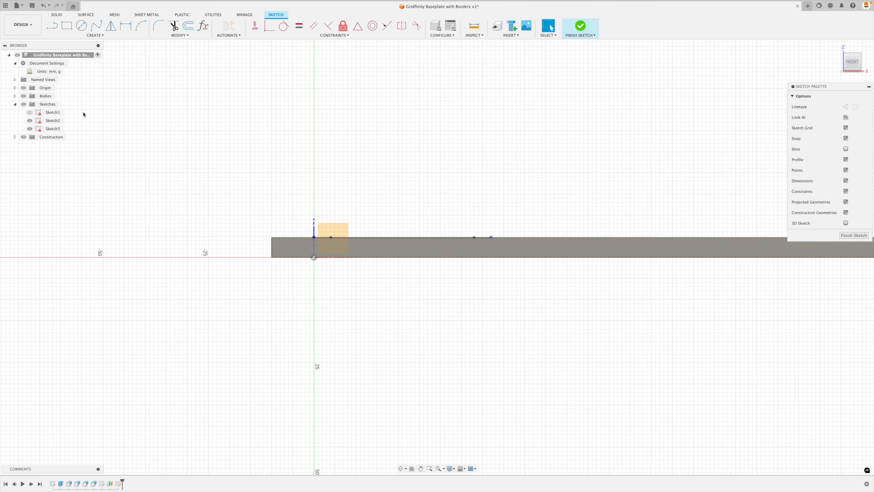
left_click(24, 95)
scroll(396, 247, "up", 4)
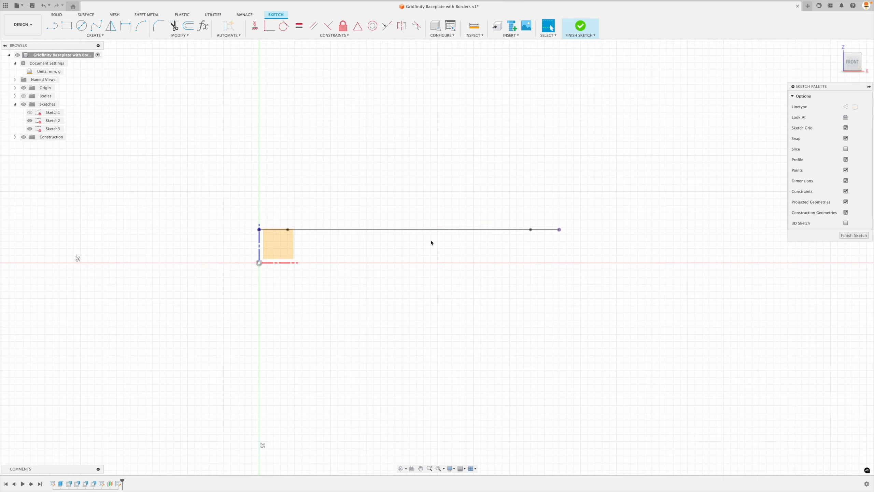
scroll(431, 243, "up", 1)
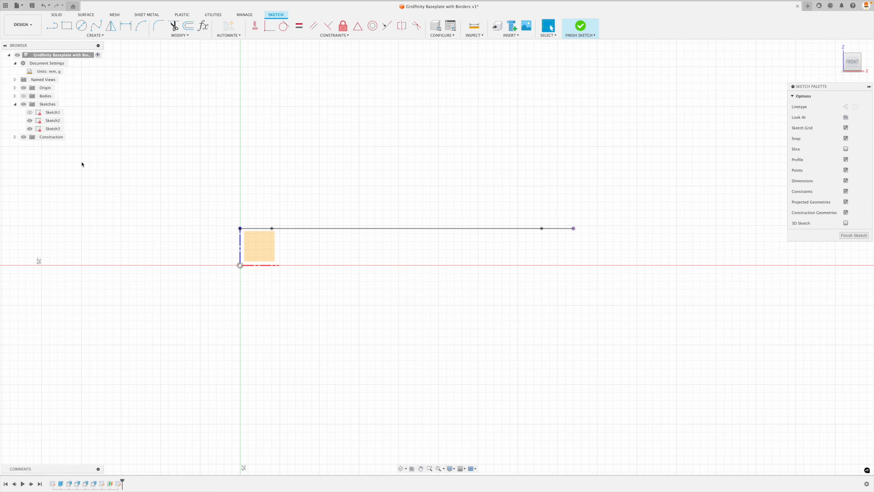
left_click(30, 120)
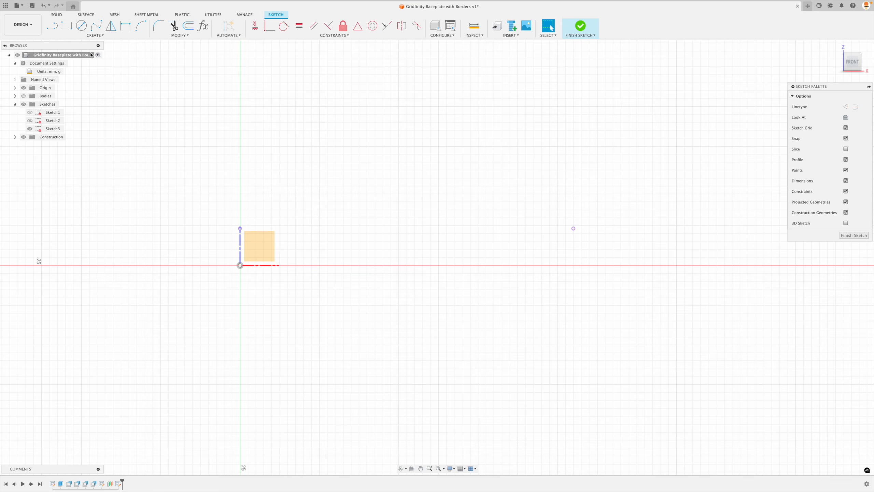
Draw a two-point rectangle from the origin to the far projected point
left_click(66, 26)
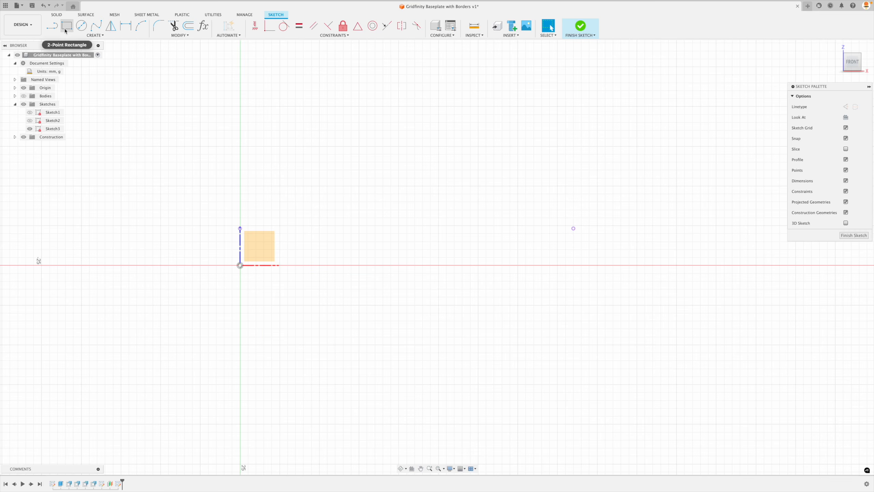
left_click(240, 266)
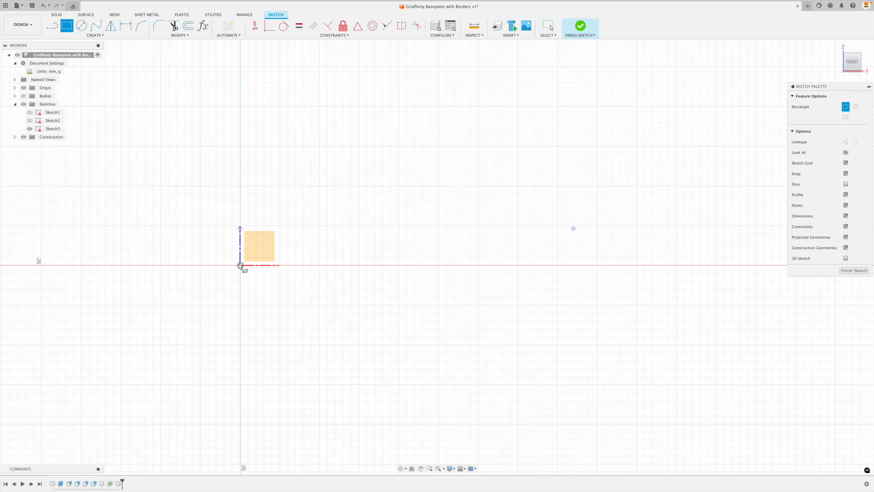
left_click(574, 229)
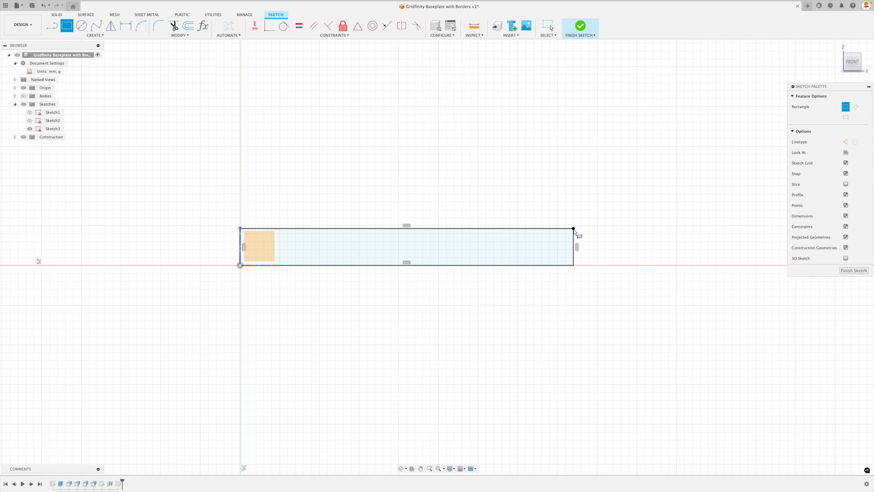
Draw a short slanted line about 5.6 mm long in the free space above the rectangle
left_click(52, 26)
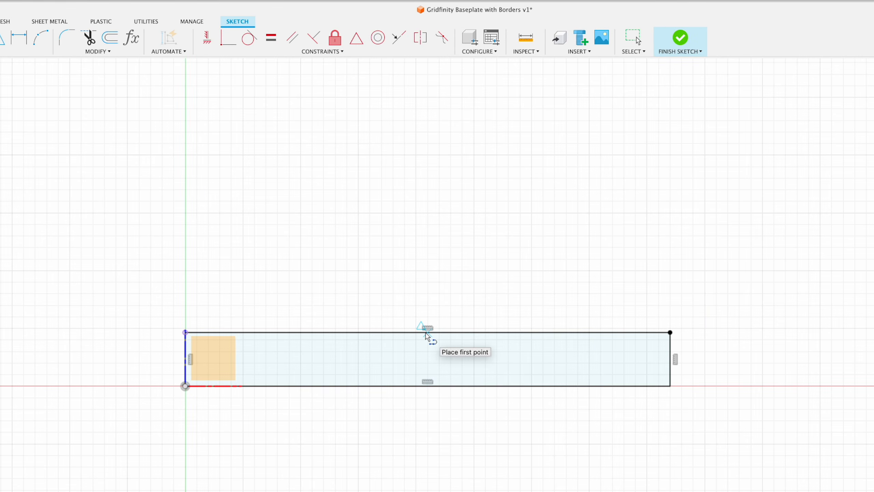
left_click(375, 237)
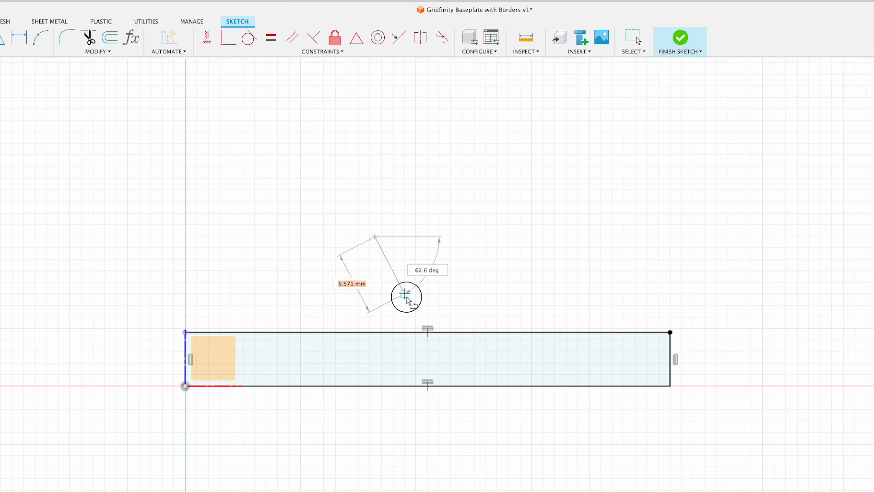
left_click(404, 293)
key("Escape")
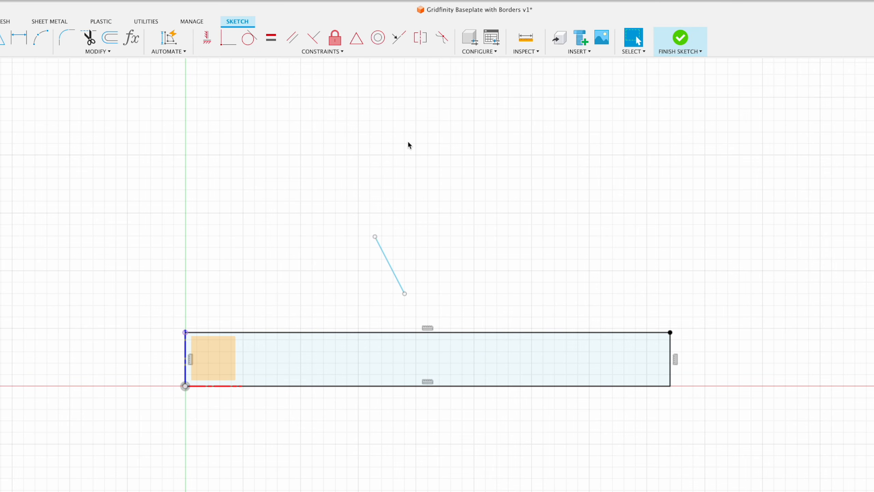
Apply midpoint constraints joining the slanted line's two ends to the midpoints of the rectangle's upper and lower edges
left_click(358, 45)
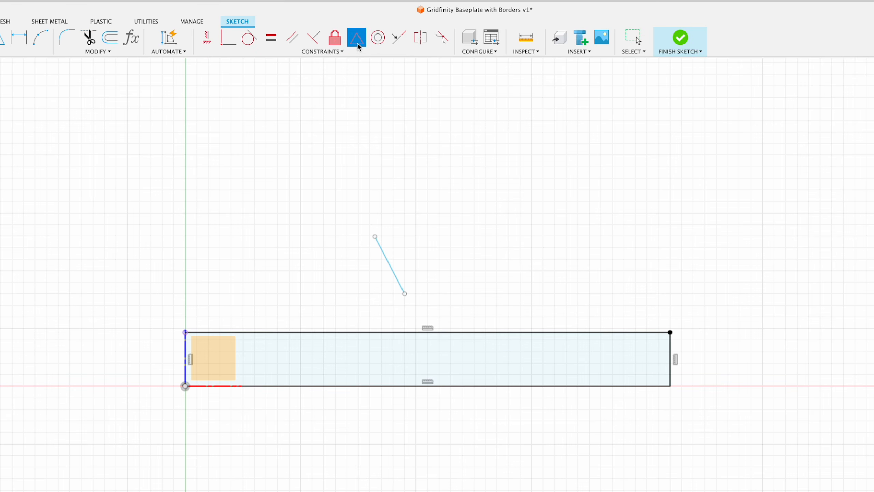
left_click(405, 295)
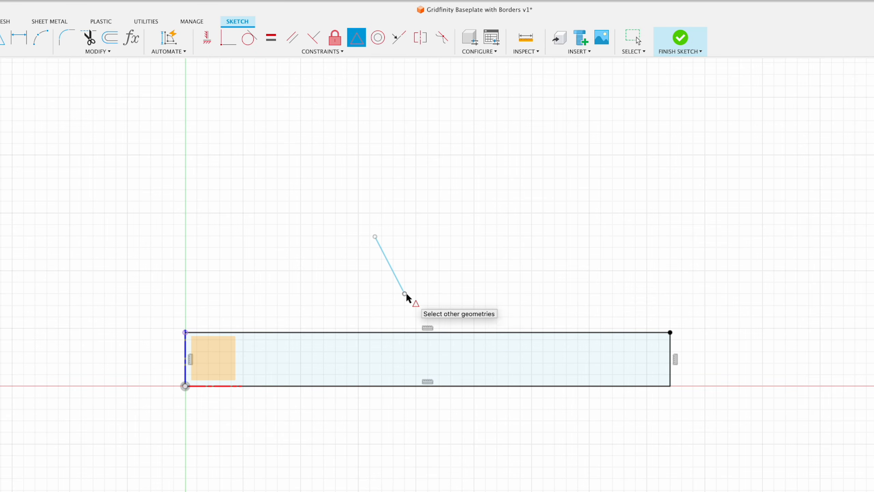
left_click(464, 332)
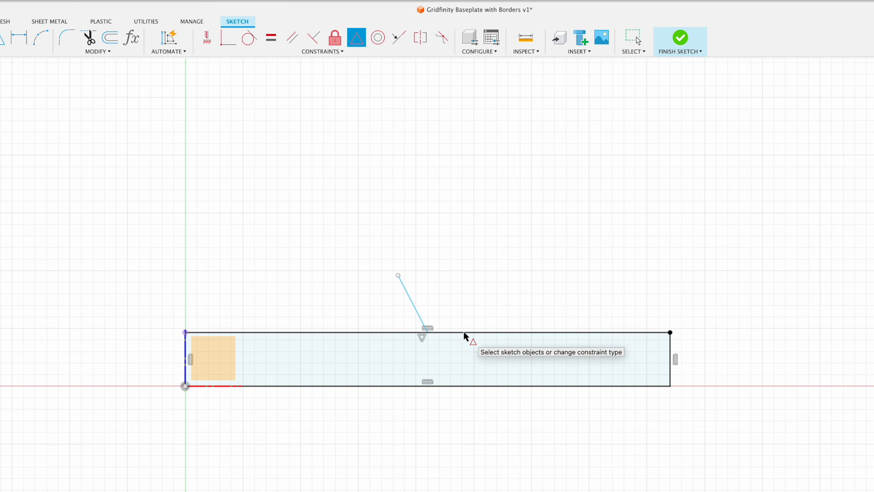
left_click(399, 276)
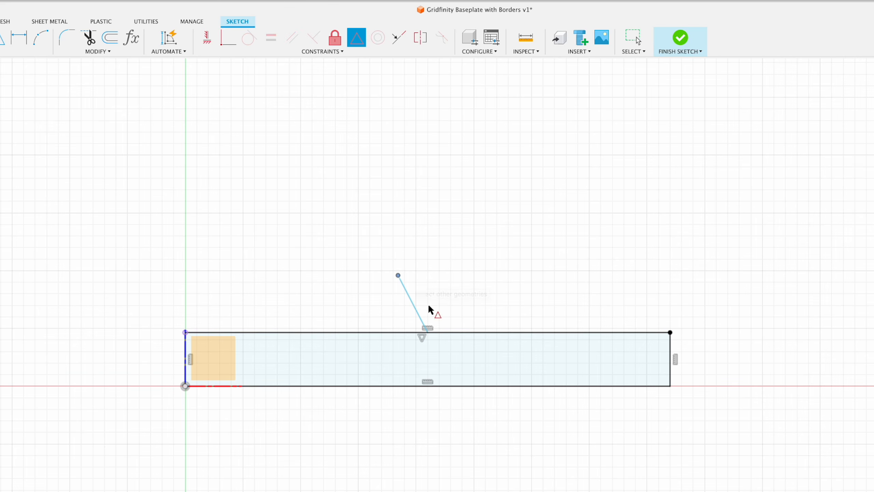
left_click(468, 385)
Draw a three-segment baseplate profile, slanted, vertical, slanted, from the rectangle's upper right corner down to its lower edge
scroll(805, 395, "up", 5)
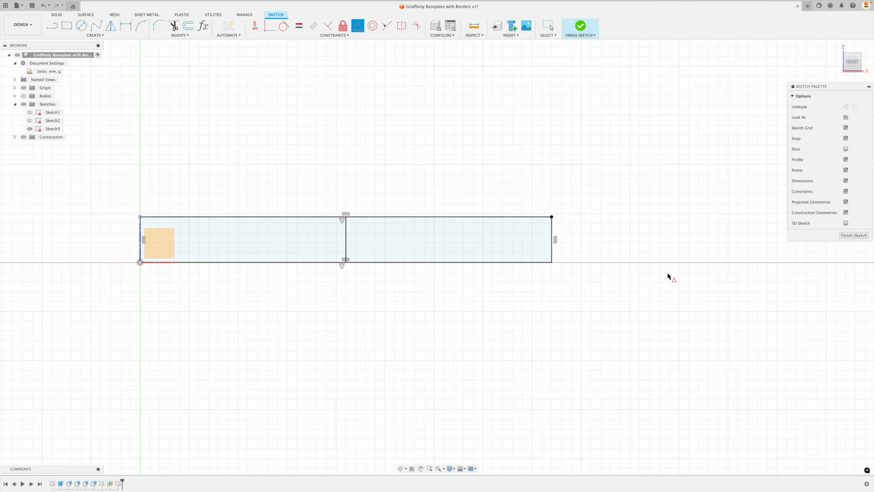
scroll(561, 219, "up", 3)
left_click(52, 25)
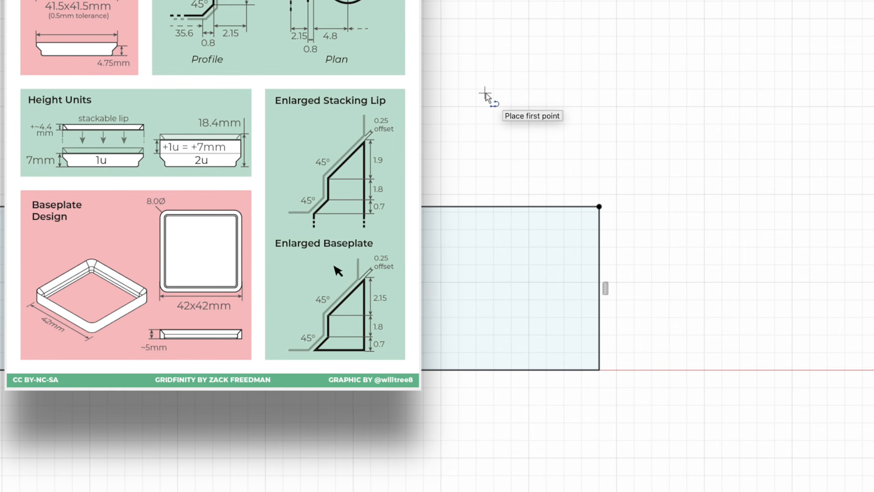
left_click(599, 207)
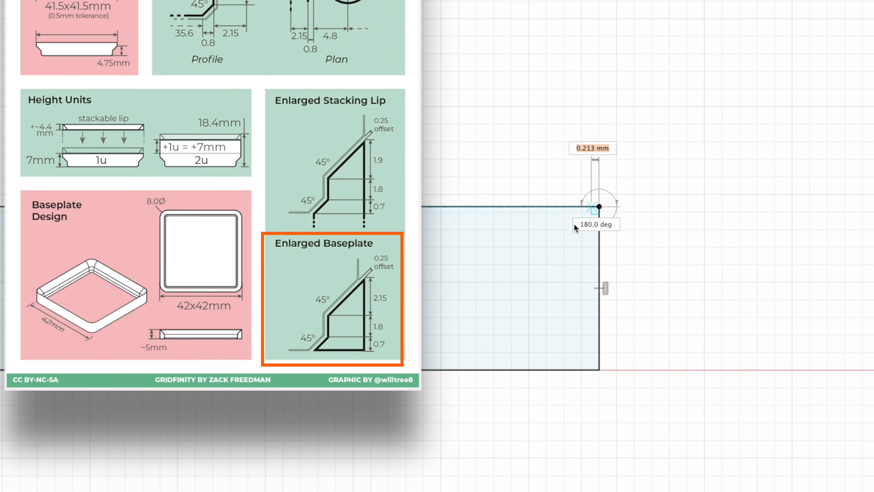
left_click(529, 264)
left_click(529, 317)
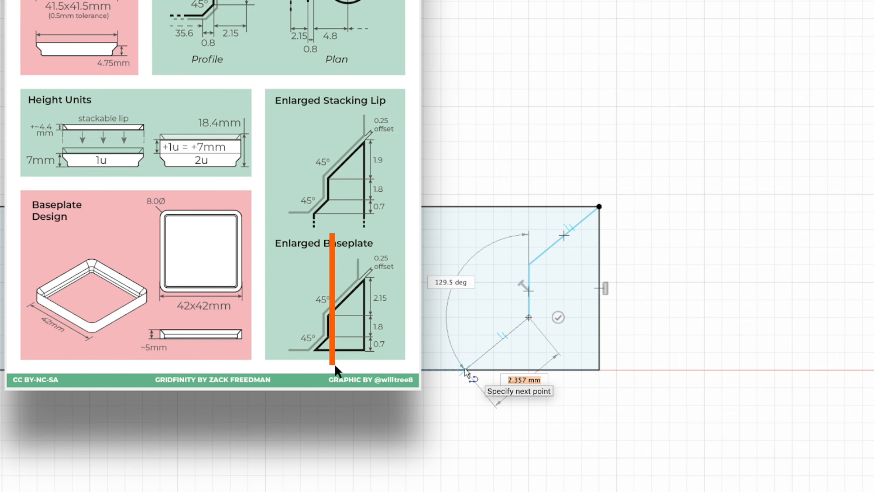
left_click(425, 353)
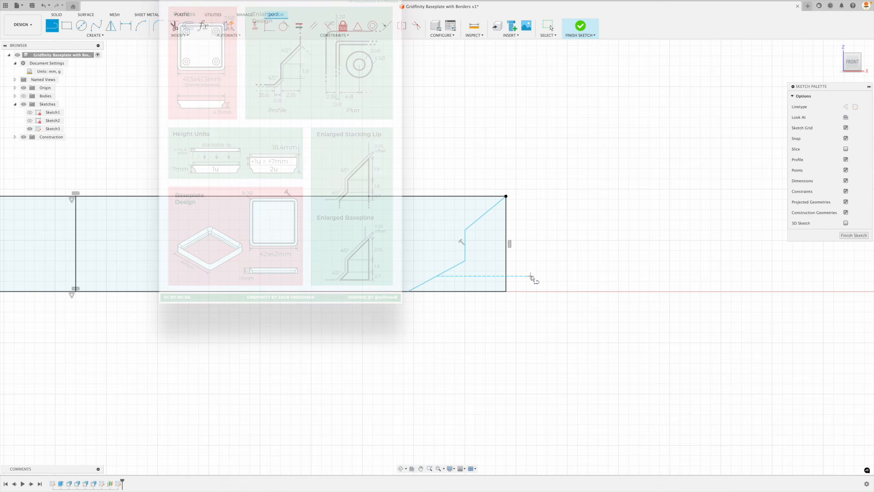
key("Escape")
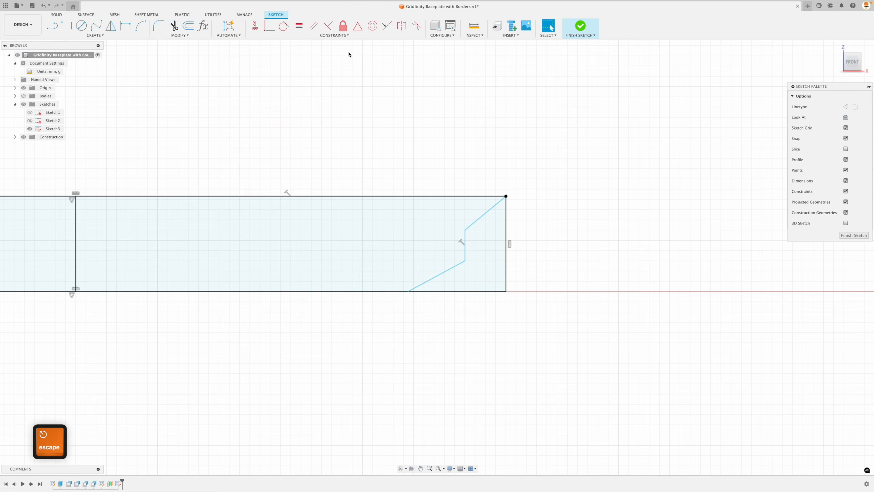
Make the upper and lower slanted segments of the profile parallel
left_click(315, 27)
left_click(478, 218)
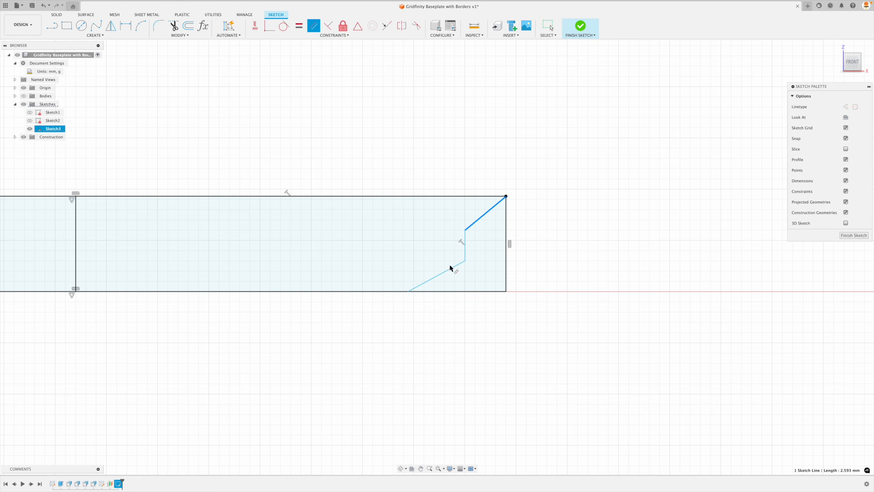
left_click(450, 269)
Dimension the lower slanted segment at 45° to the rectangle's lower edge and pull the flipped vertex back below the upper slant
scroll(482, 308, "up", 3)
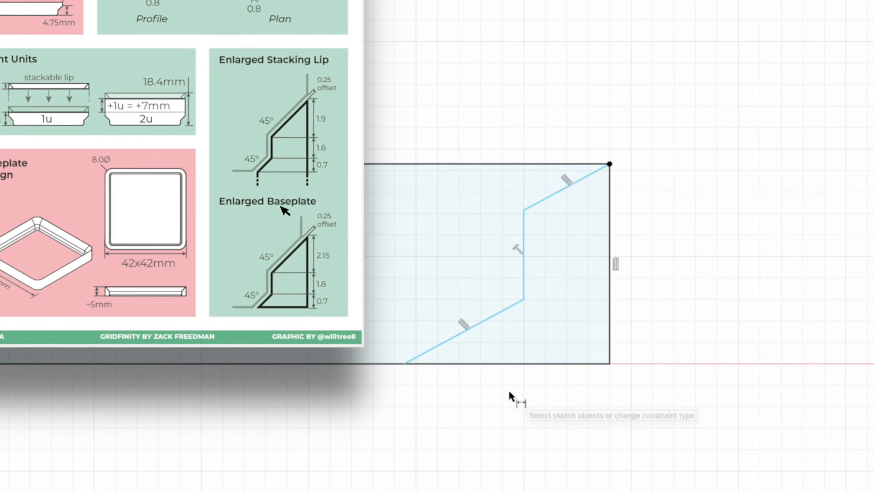
key("d")
left_click(503, 316)
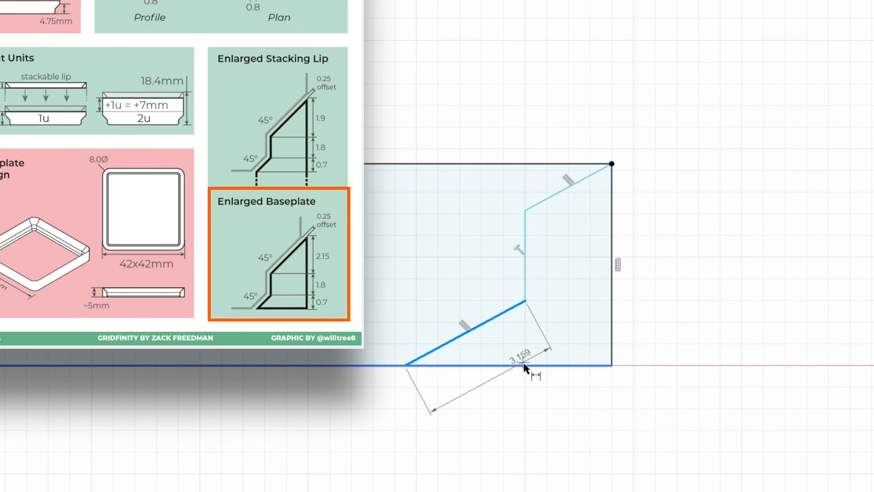
left_click(523, 364)
left_click(571, 339)
type("45")
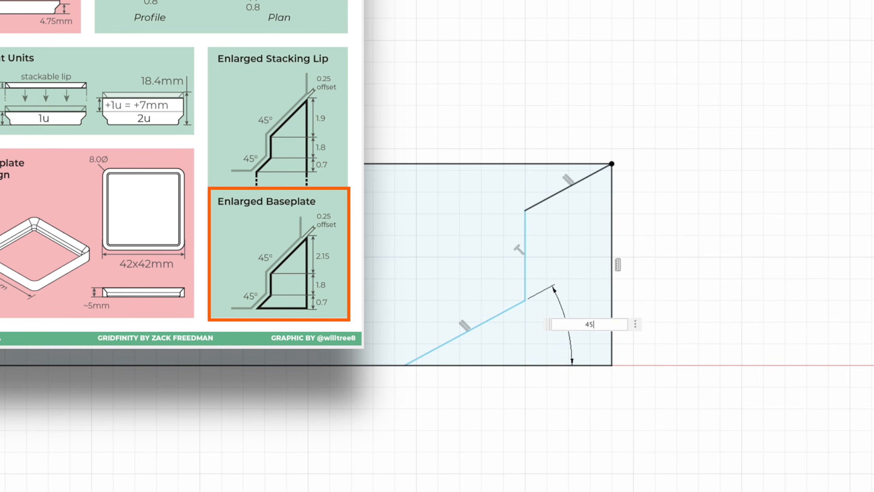
key("Return")
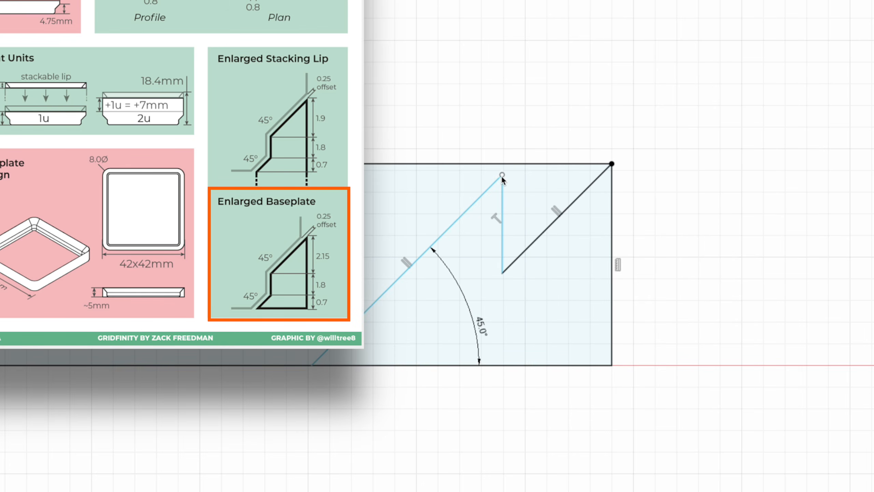
mouse_move(501, 176)
left_mouse_down()
mouse_move(499, 276)
mouse_move(517, 308)
mouse_move(548, 305)
left_mouse_up()
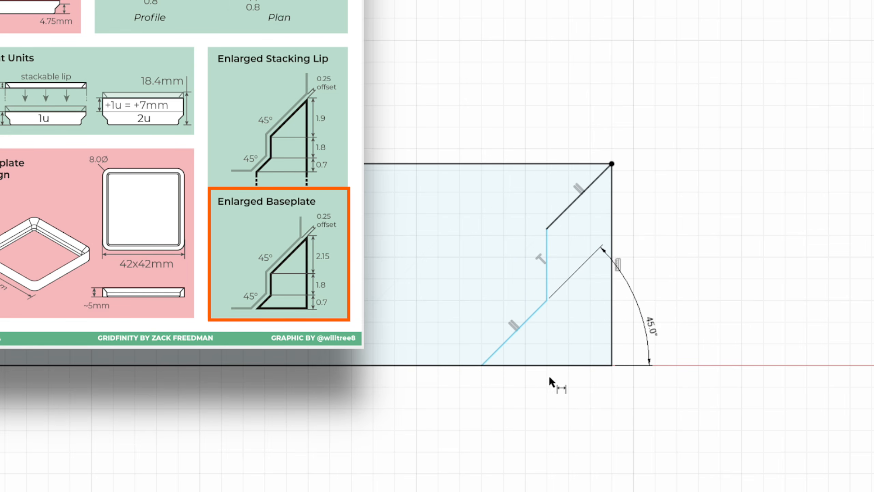
Set the height from the rectangle's lower edge to the top of the lower slanted segment to 0.7 mm
left_click(547, 365)
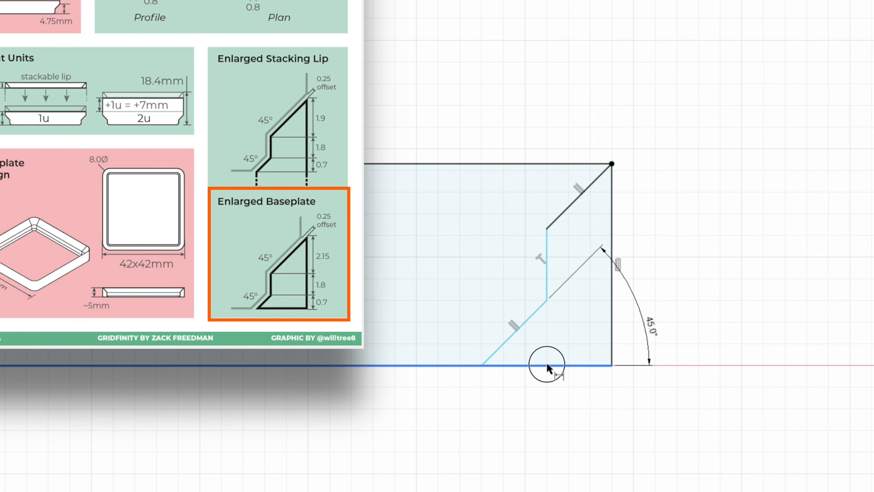
left_click(547, 300)
left_click(727, 326)
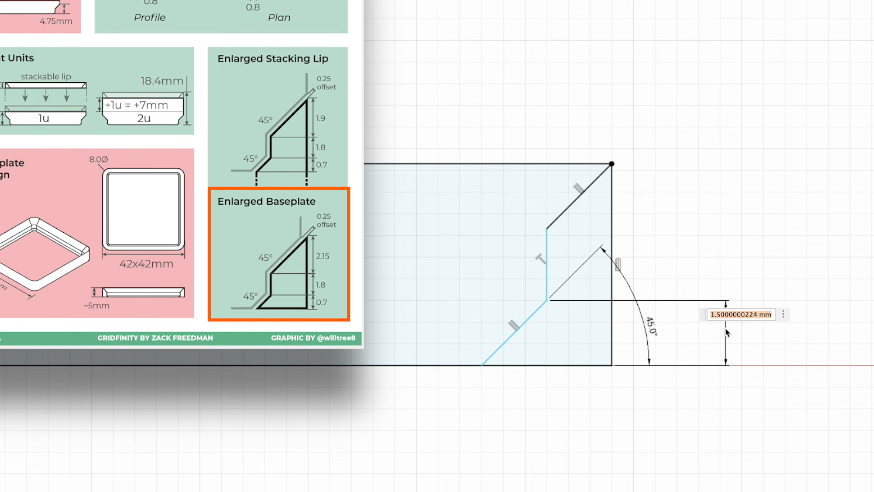
type("0.7")
key("Return")
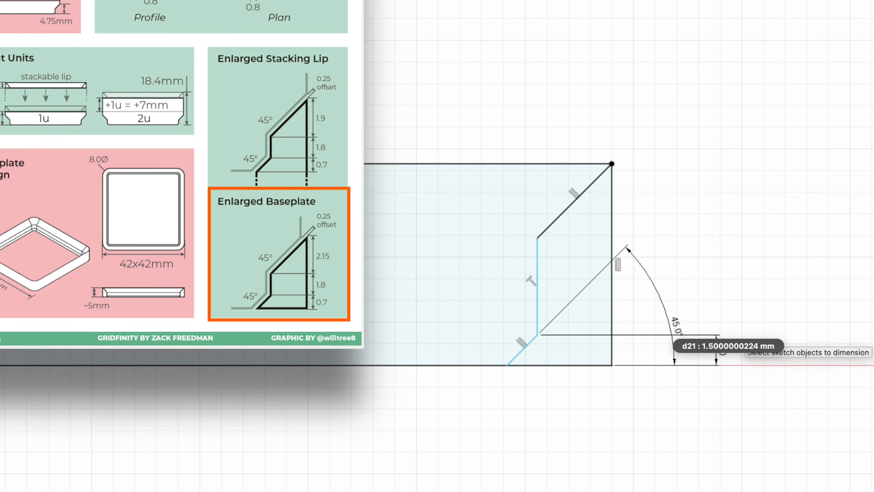
Dimension the profile's vertical segment at 1.8 mm
left_click(538, 282)
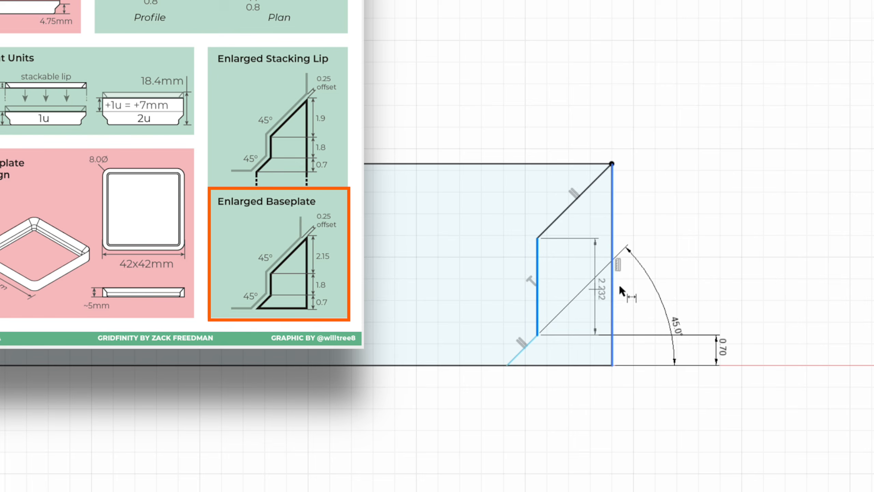
left_click(716, 286)
type("1.8")
key("Return")
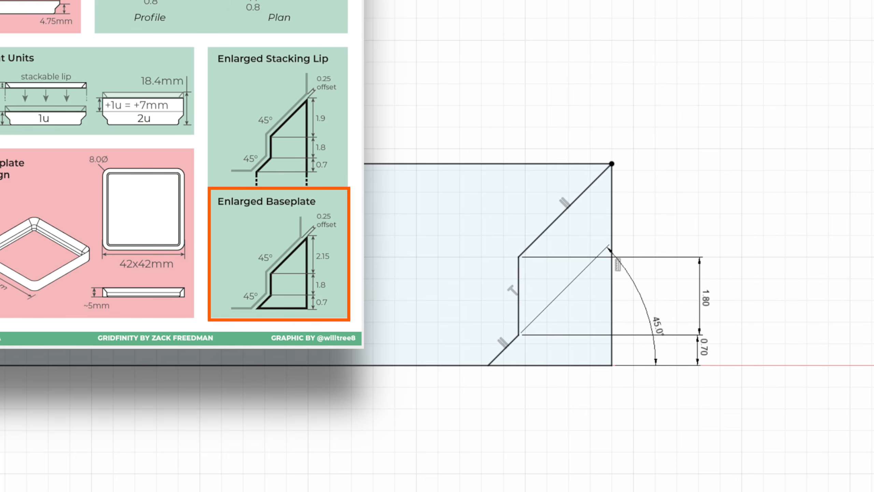
Add a driven height dimension from the vertical segment's upper end to the rectangle's upper edge, and finish the sketch
left_click(519, 256)
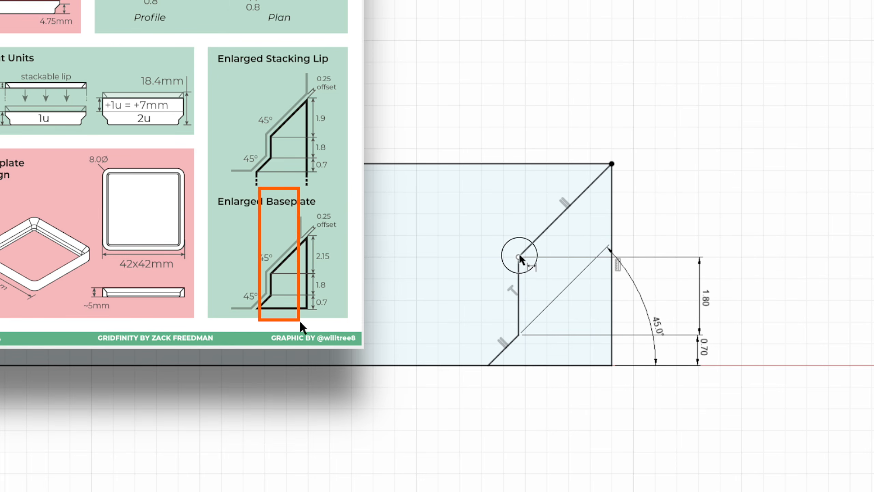
left_click(528, 166)
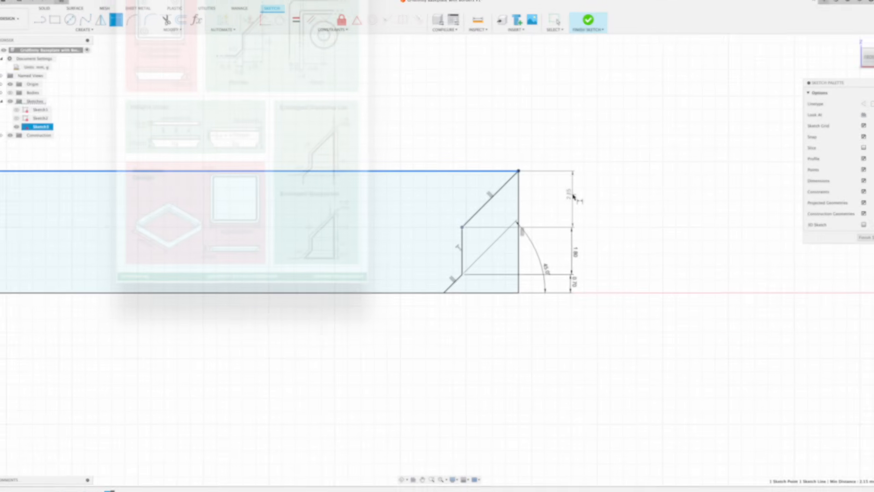
left_click(699, 202)
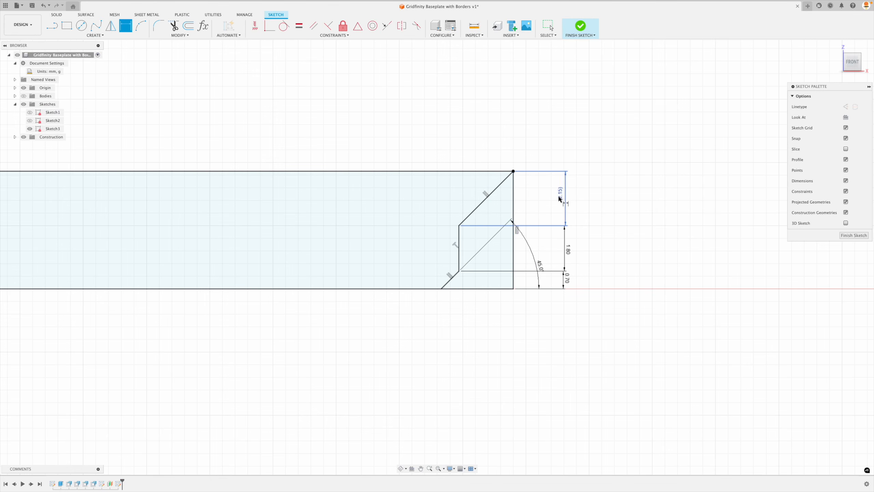
scroll(594, 228, "down", 5)
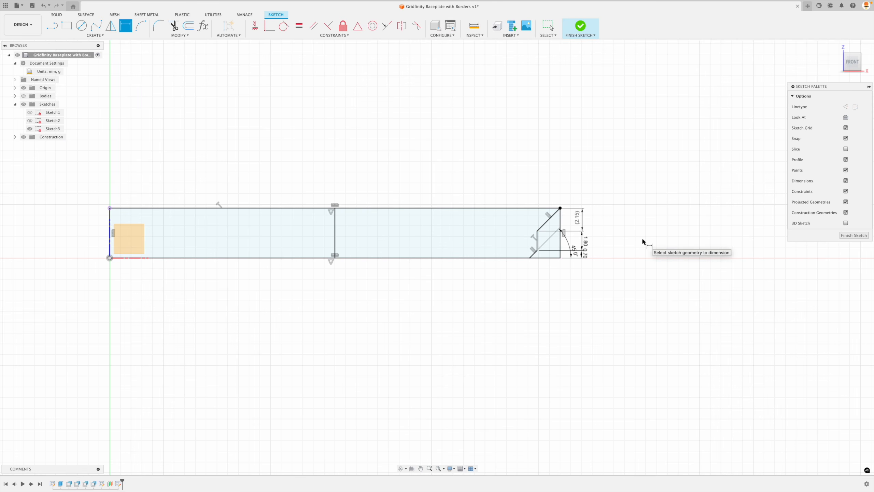
key("Escape")
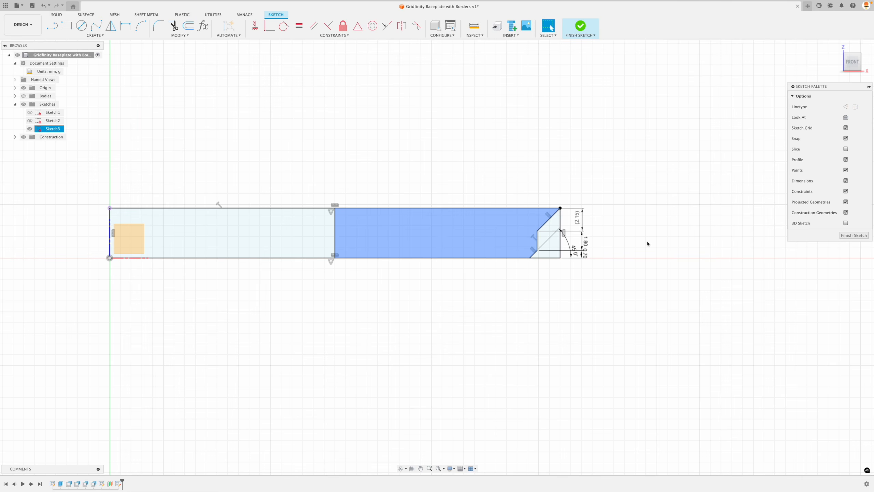
left_click(849, 237)
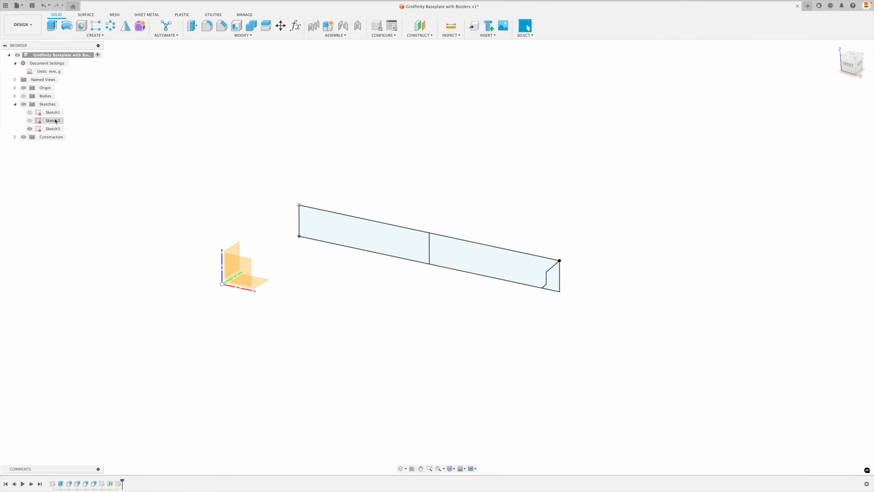
Show the rounded-square sketch and the bodies, and sweep the stepped half profile along the rounded square as a cut through the plate
left_click(30, 120)
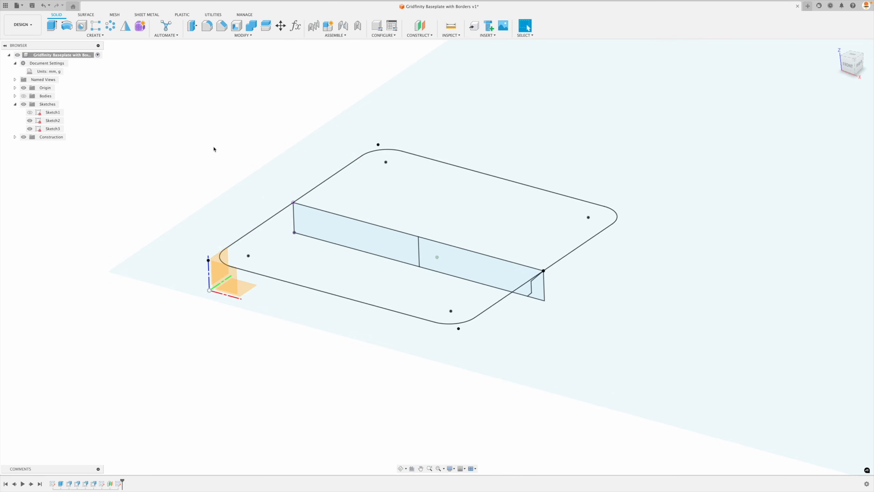
left_click(95, 35)
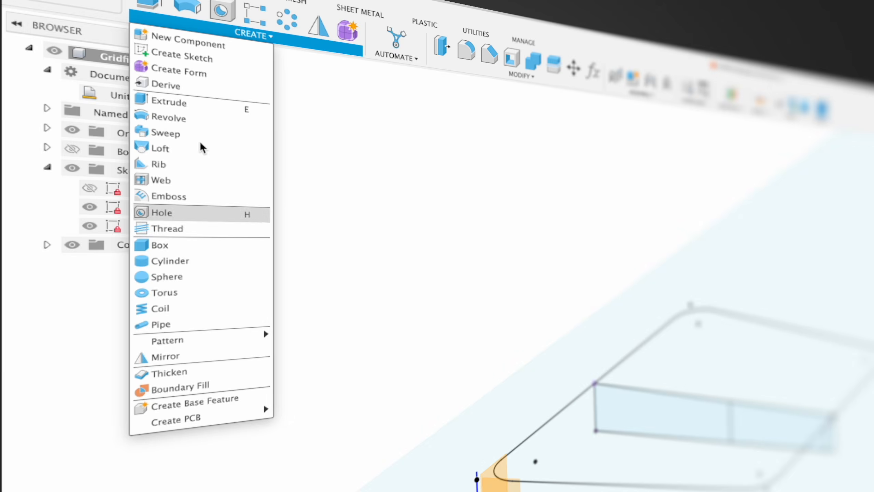
left_click(200, 142)
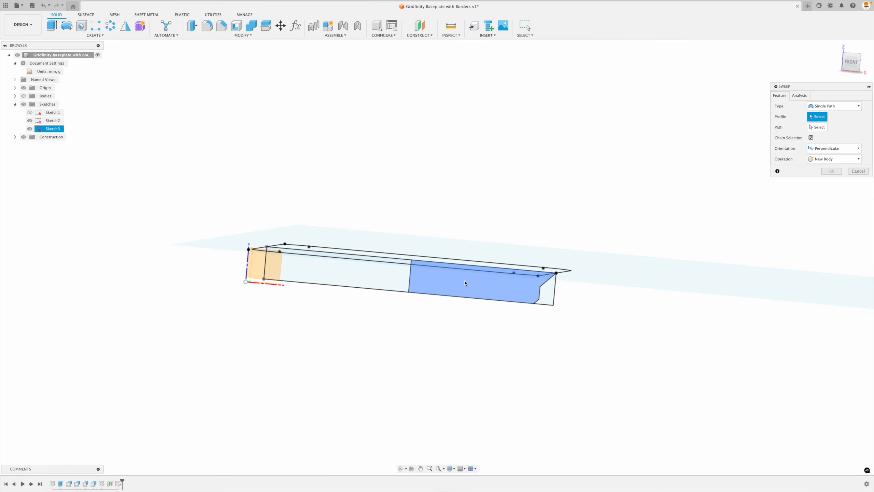
left_click(745, 408)
left_click(817, 127)
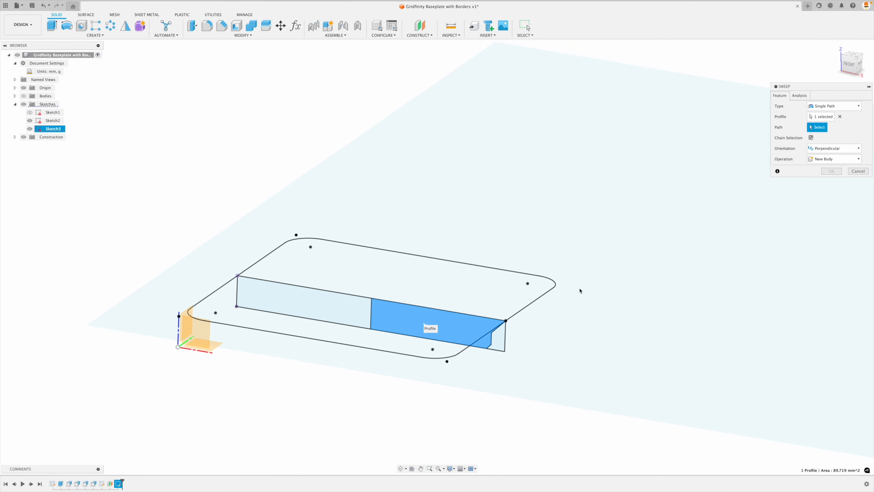
left_click(537, 299)
scroll(722, 412, "down", 3)
middle_click_drag(439, 241, 423, 256, "shift")
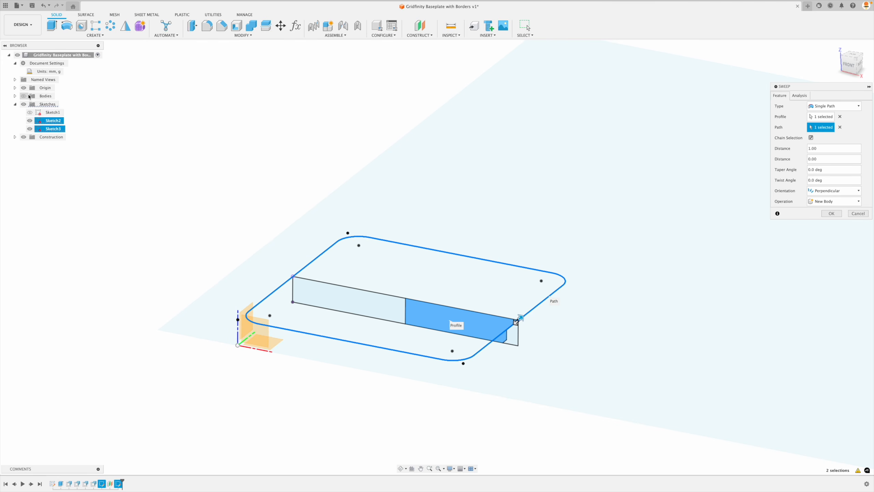
left_click(26, 98)
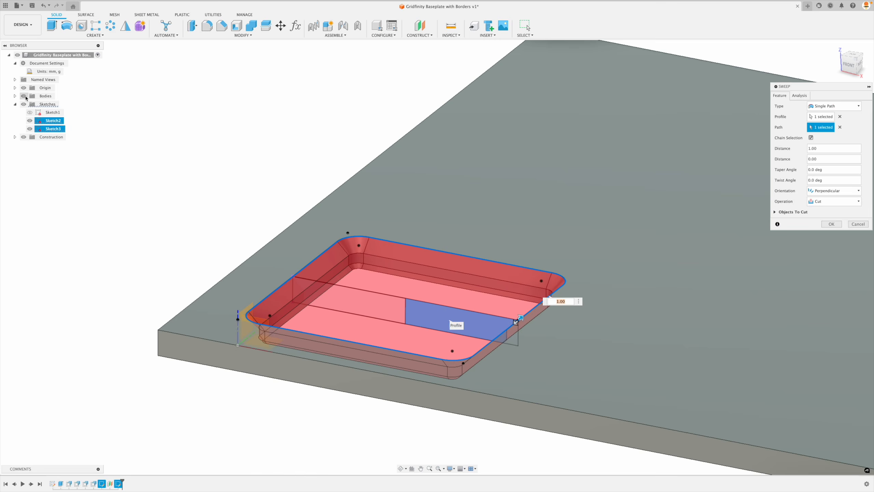
middle_click_drag(206, 237, 826, 228, "shift")
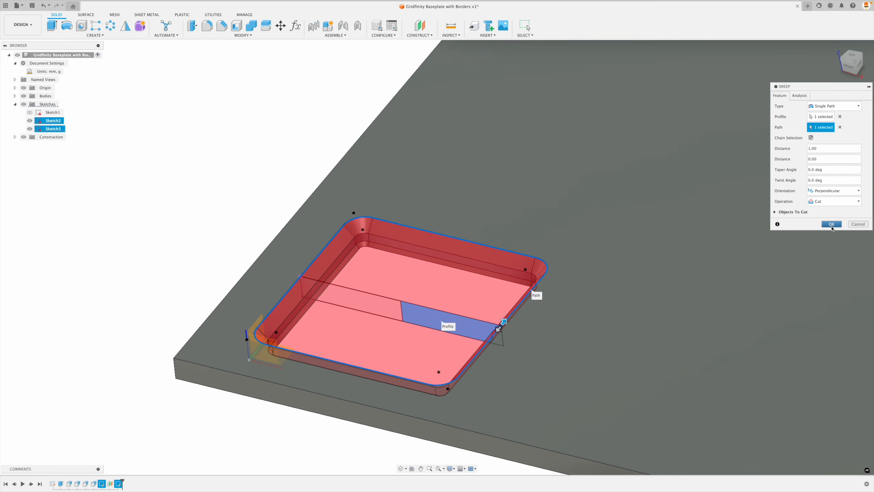
left_click(831, 224)
left_click(838, 49)
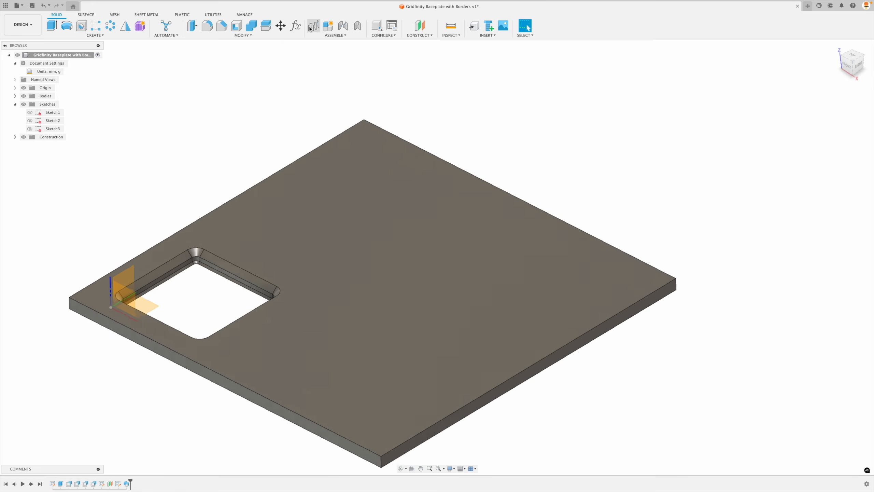
Set the user parameters Columns and Rows to 1
left_click(295, 26)
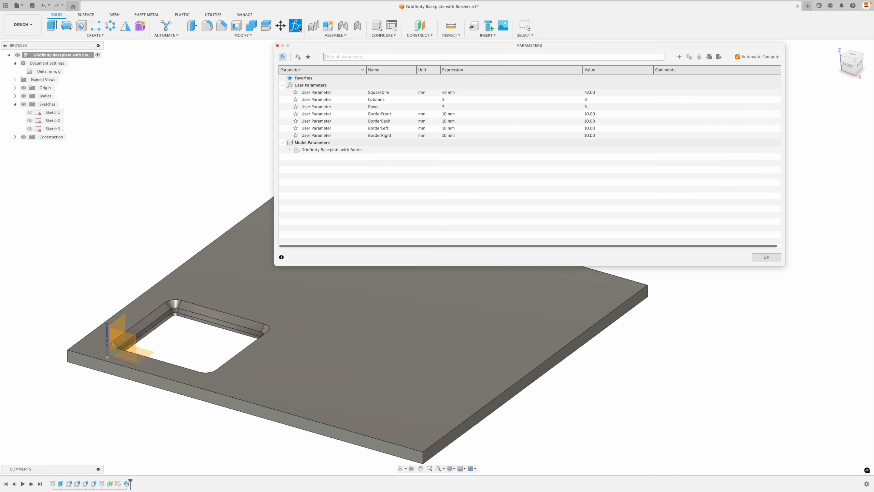
left_click(458, 100)
type("1")
key("Return")
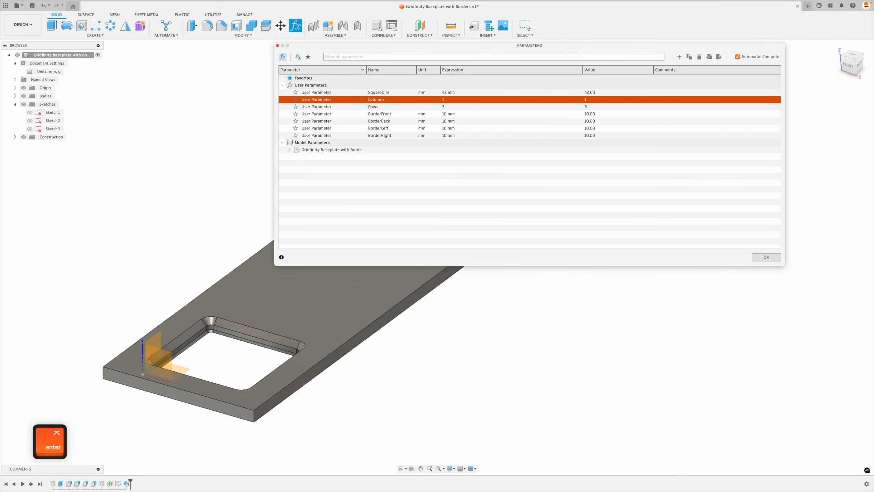
left_click(453, 108)
type("1")
key("Return")
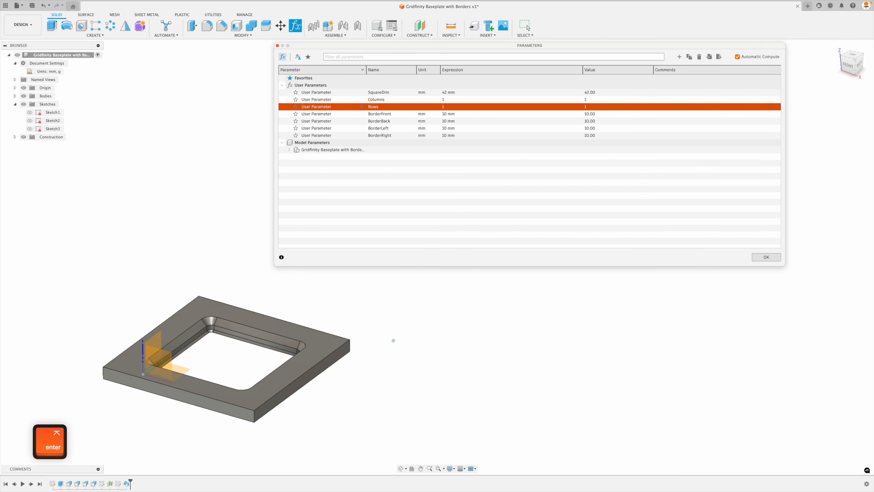
Set the BorderFront and BorderLeft parameters to 0 mm
left_click(449, 114)
type("0")
key("Return")
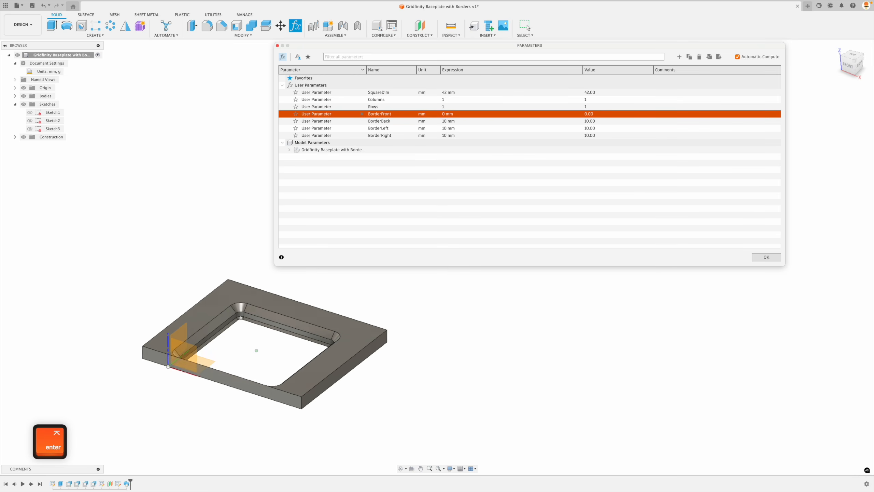
left_click(456, 127)
type("0")
key("Return")
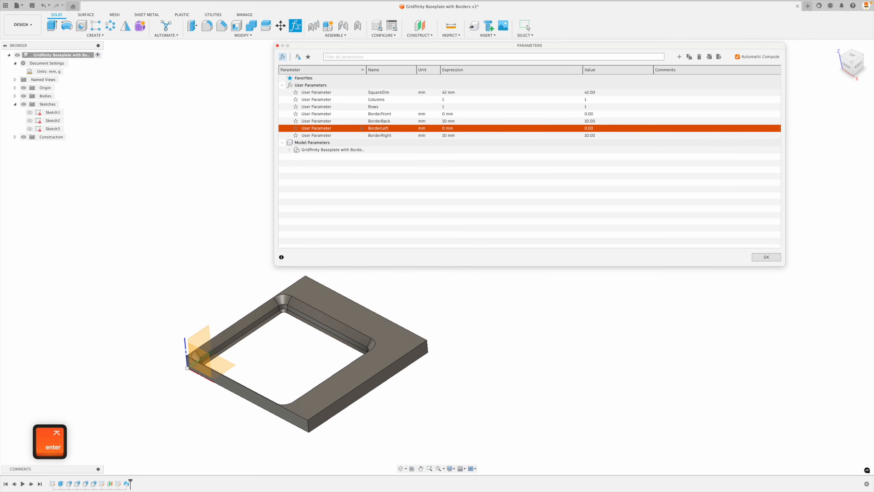
Set the BorderFront and BorderLeft parameters back to 10 mm
left_click(467, 123)
left_click(466, 114)
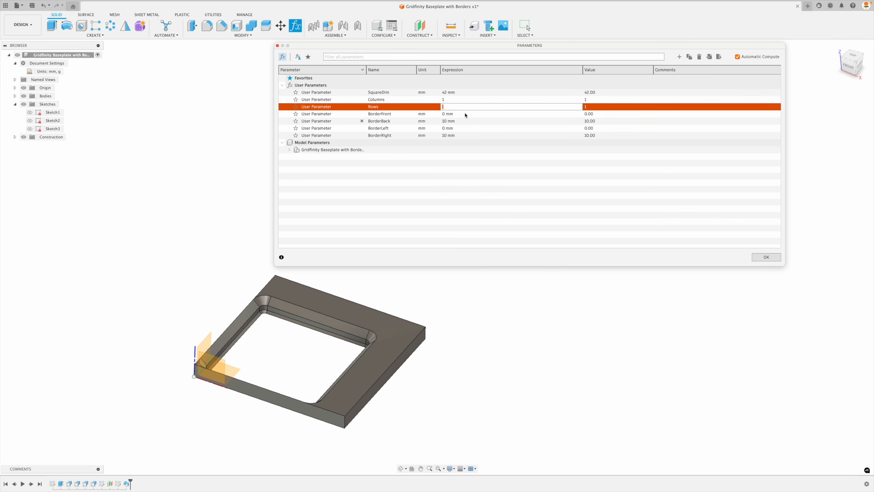
type("10")
key("Return")
left_click(466, 127)
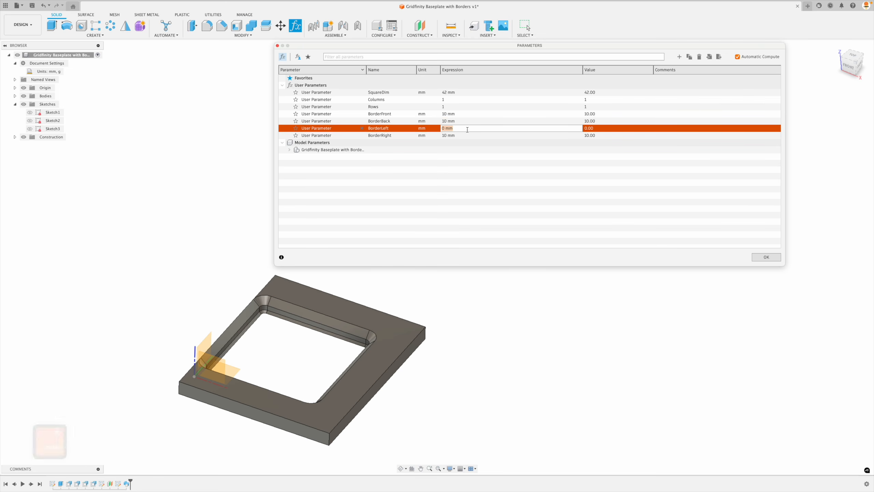
type("10")
key("Return")
Set the Columns and Rows parameters to 2, and hide the origin
left_click(453, 99)
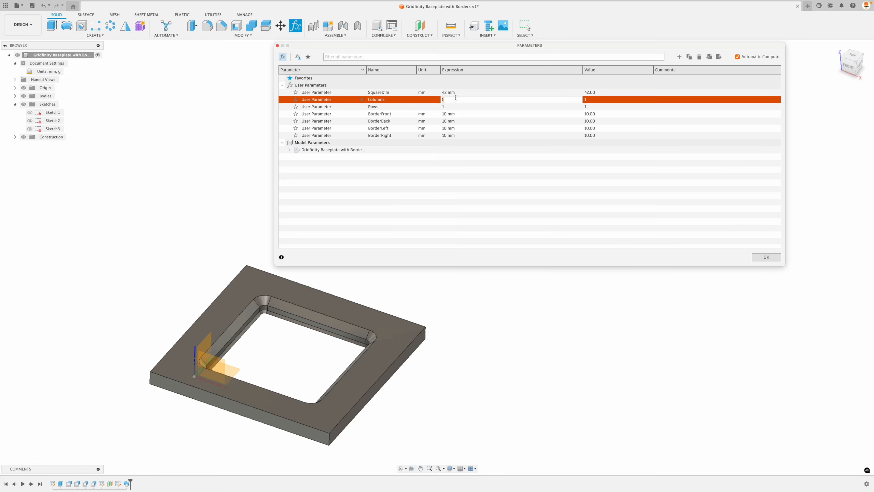
type("2")
key("Return")
left_click(467, 107)
type("2")
key("Return")
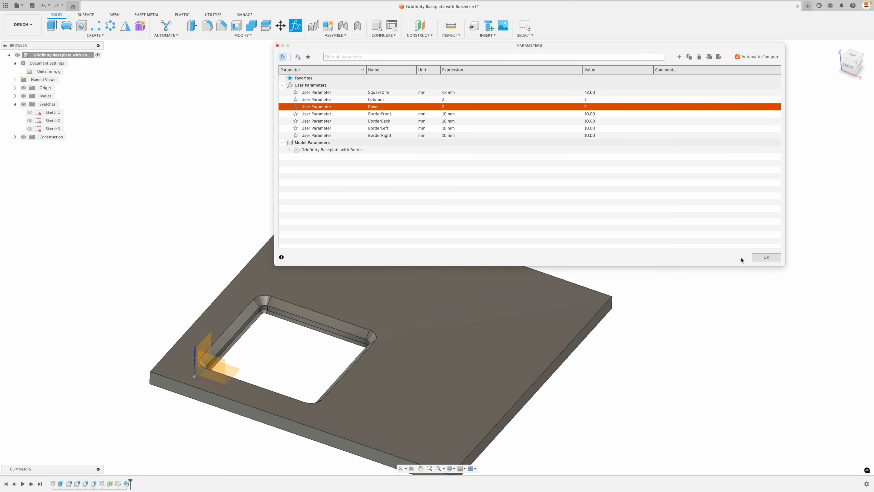
left_click(767, 257)
scroll(152, 160, "up", 3)
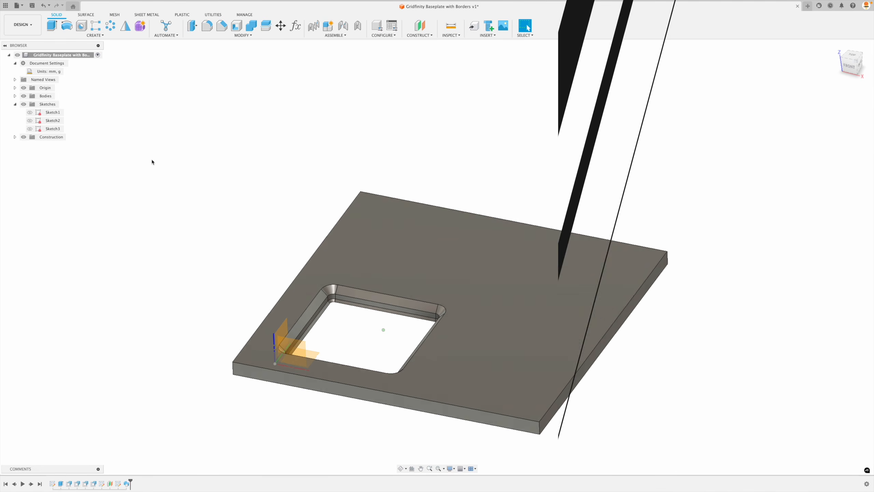
left_click(24, 87)
middle_click_drag(251, 108, 264, 155, "shift")
key("e")
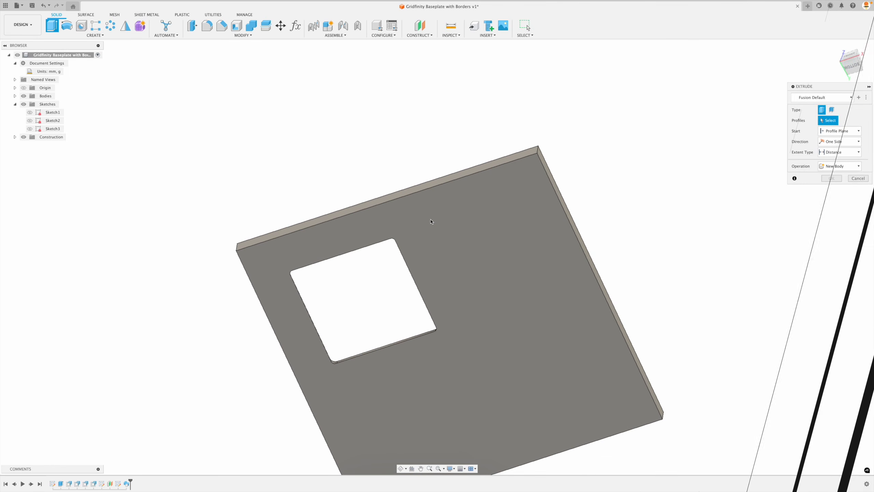
left_click(430, 222)
middle_click_drag(430, 222, 430, 232, "shift")
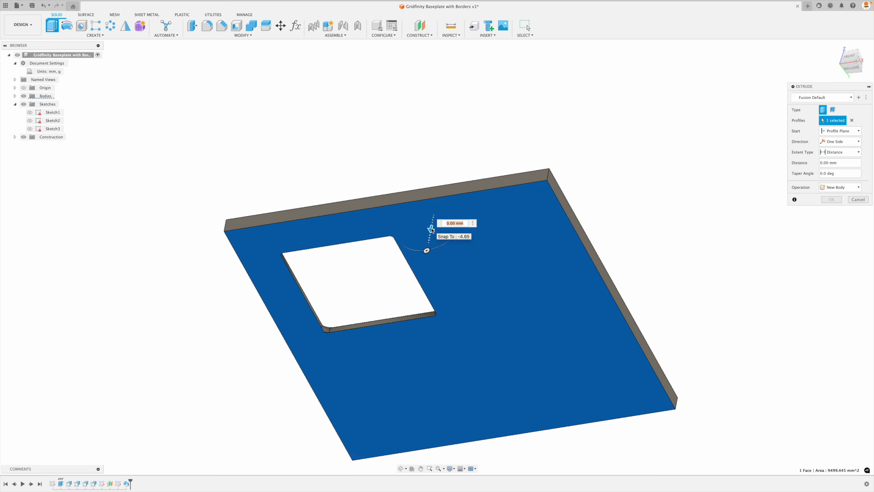
left_click_drag(431, 230, 430, 237)
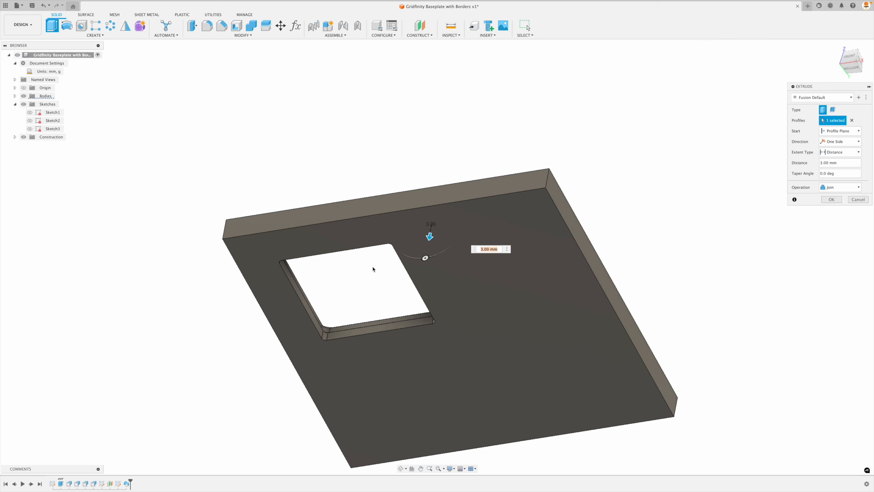
left_click(853, 200)
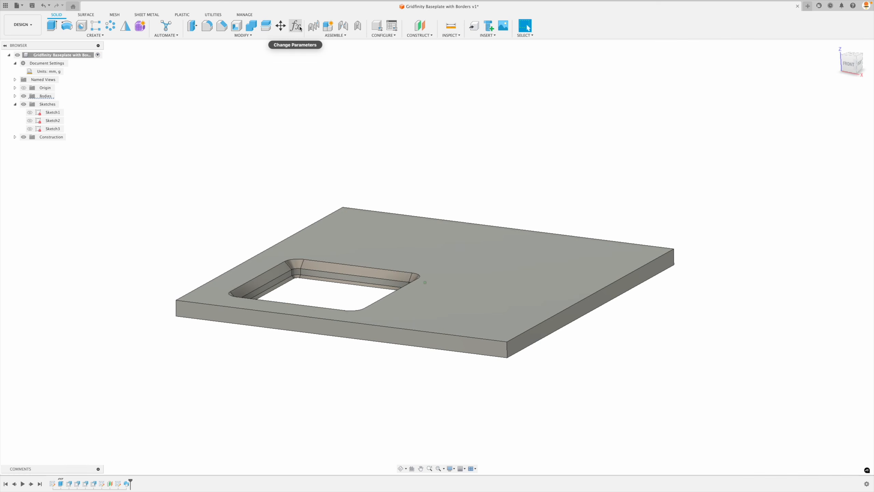
Add the user parameters MagnetDia at 6 mm and MagnetDepth at 2 mm
left_click(300, 28)
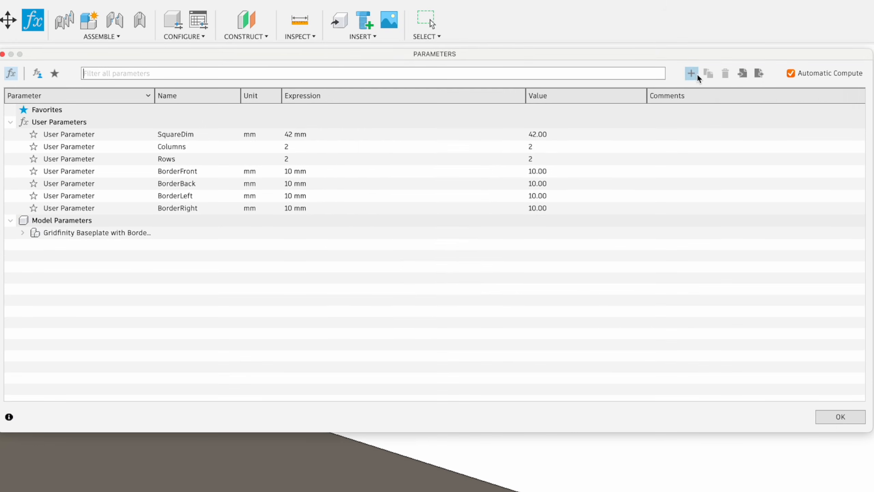
left_click(679, 56)
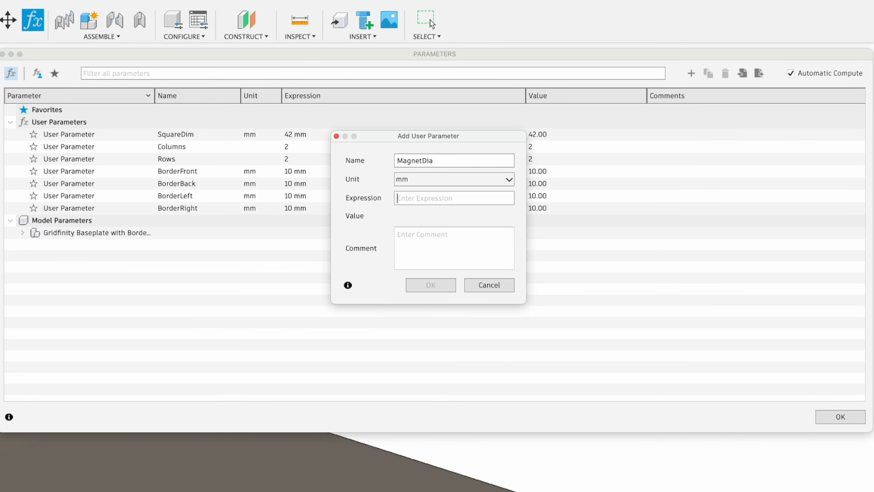
key("Return")
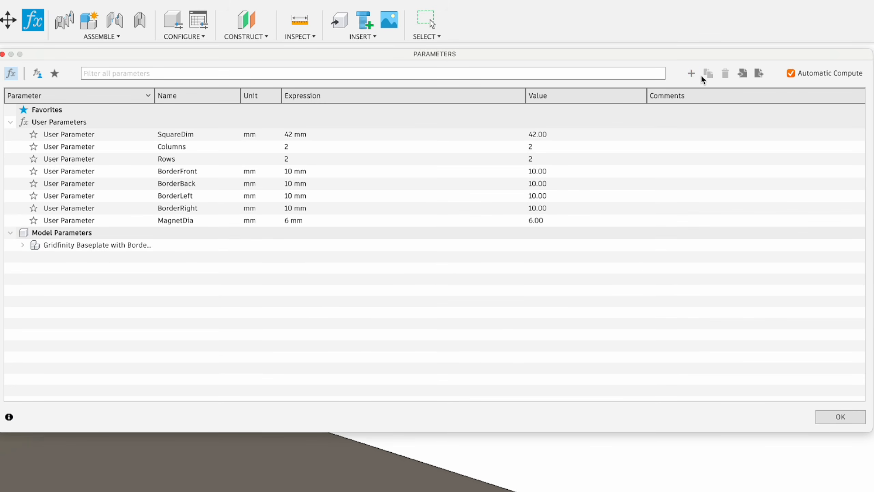
left_click(691, 74)
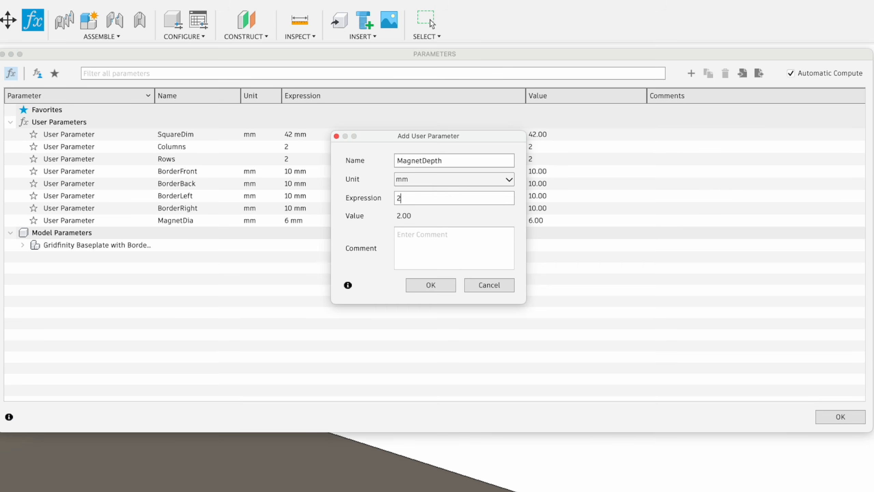
key("Return")
left_click(833, 415)
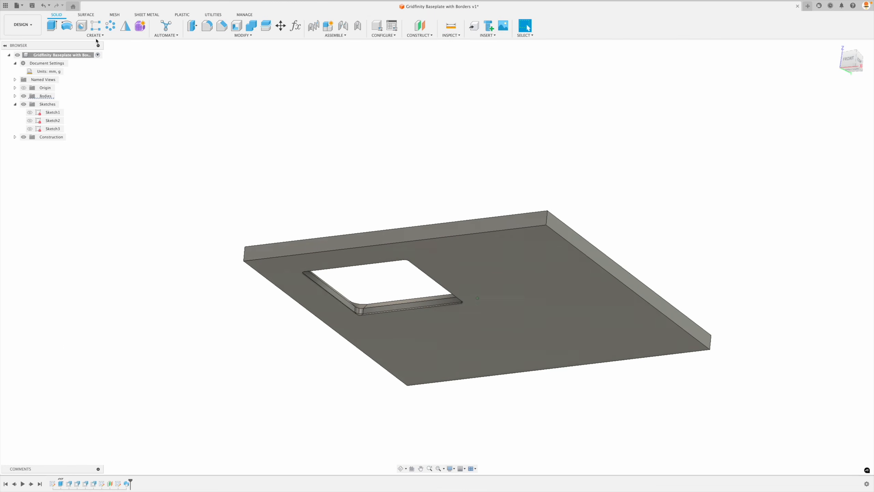
left_click(95, 36)
left_click(92, 51)
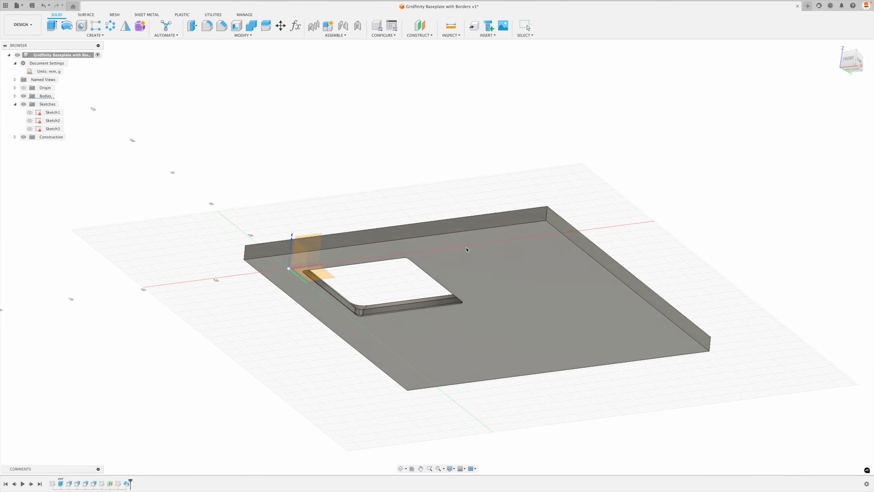
left_click(466, 250)
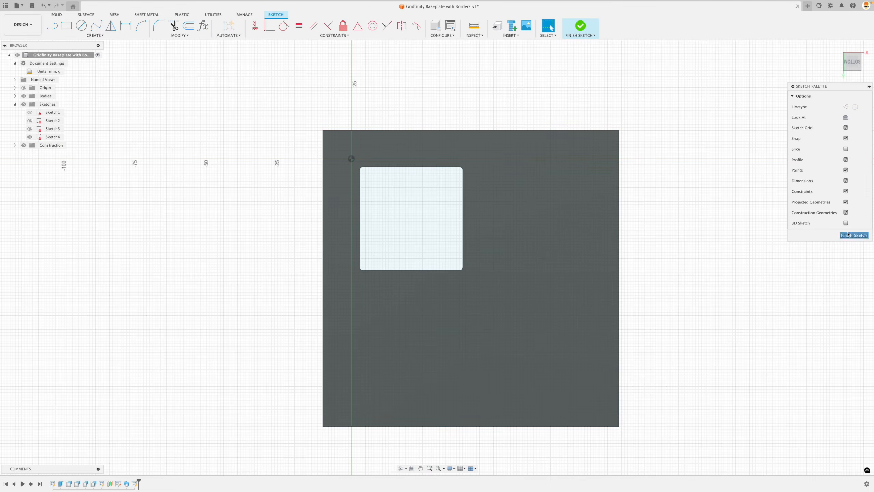
key("super+z")
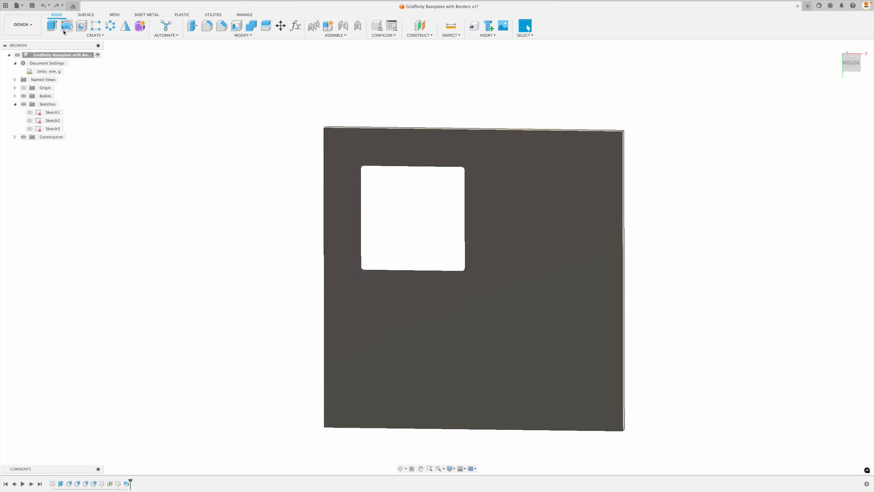
key("e")
left_click(487, 221)
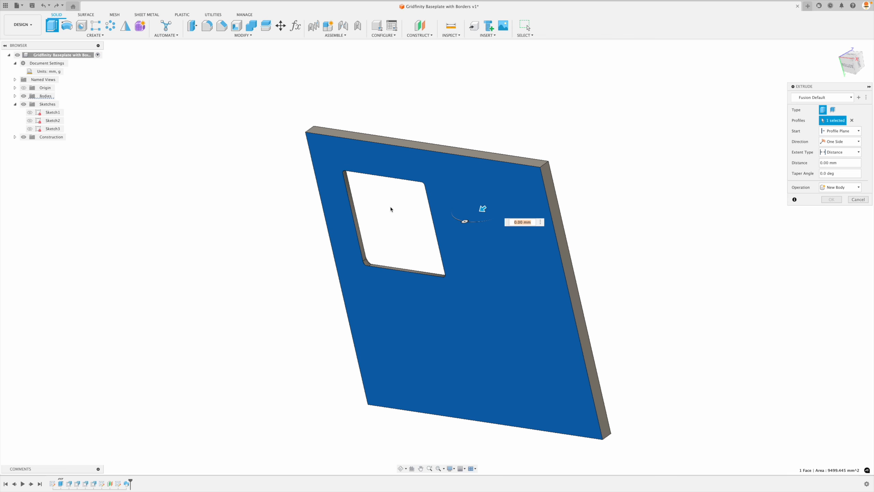
left_click(858, 199)
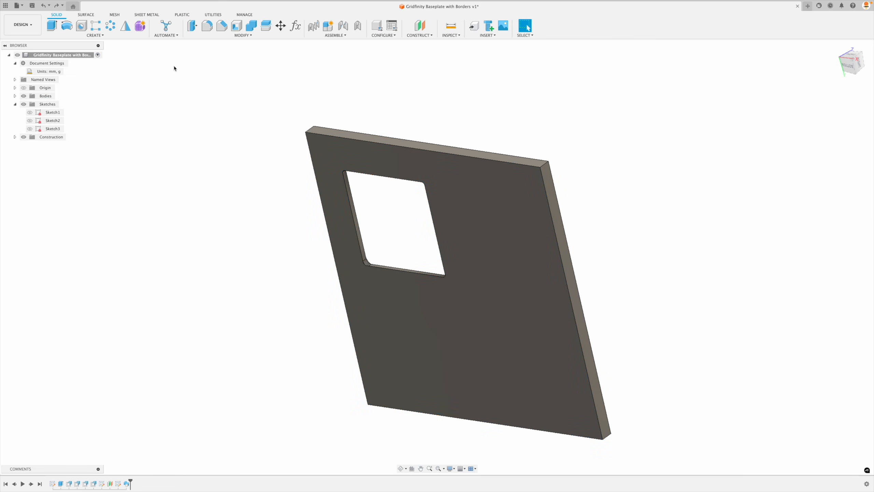
Create a sketch on the plate's underside face and finish it without drawing anything, leaving the cell opening as a profile
right_click(193, 107)
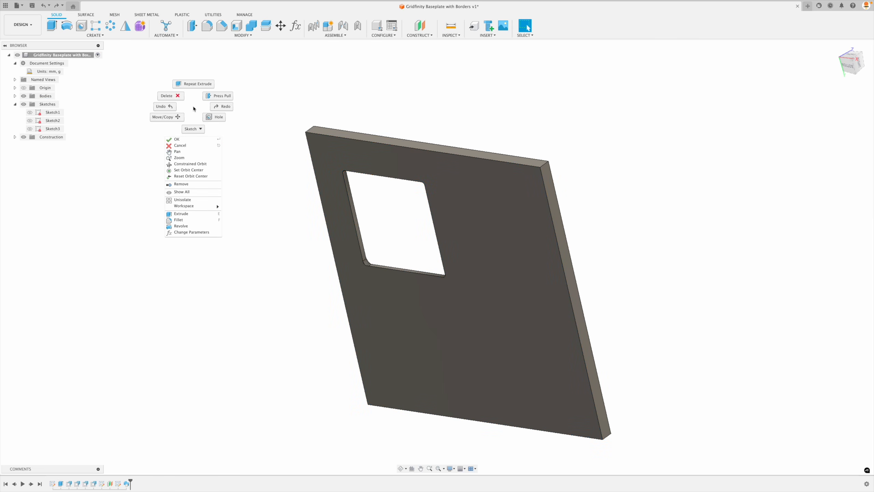
left_click(288, 190)
right_click(373, 160)
left_click(376, 213)
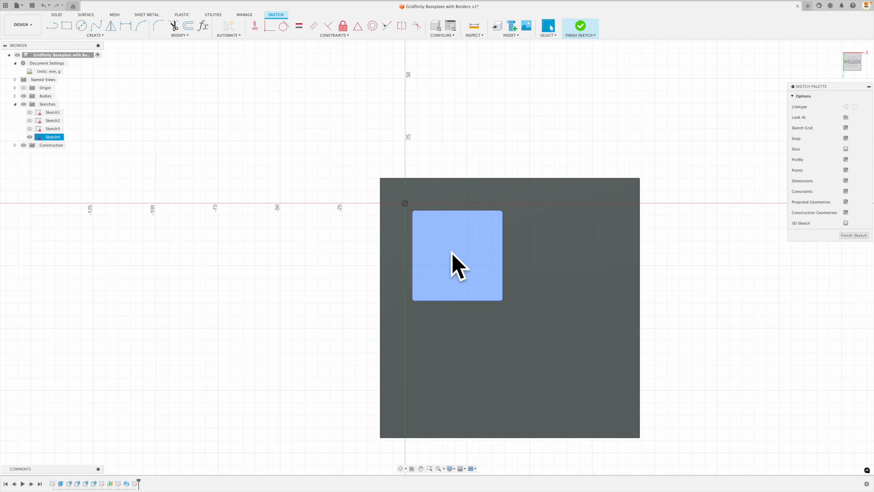
left_click(854, 235)
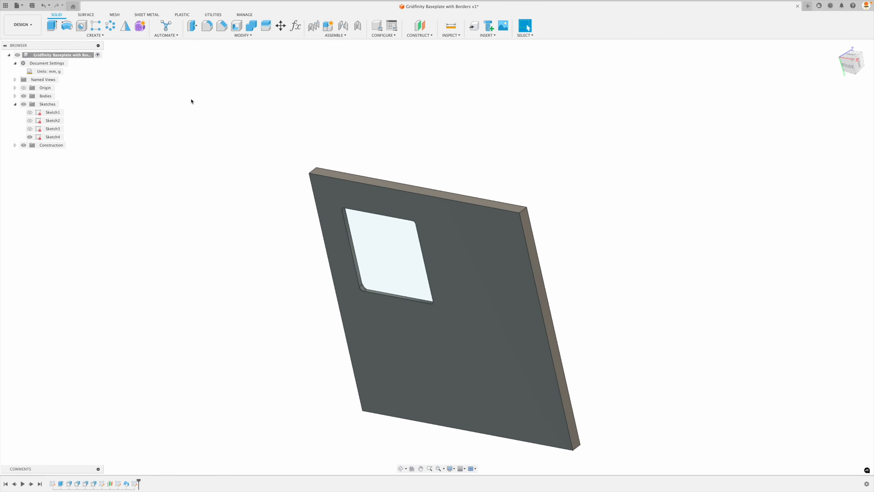
Extrude both underside profiles, the plate area and the cell opening, downward by MagnetDepth + 1 mm, joined to the body
key("e")
left_click(448, 238)
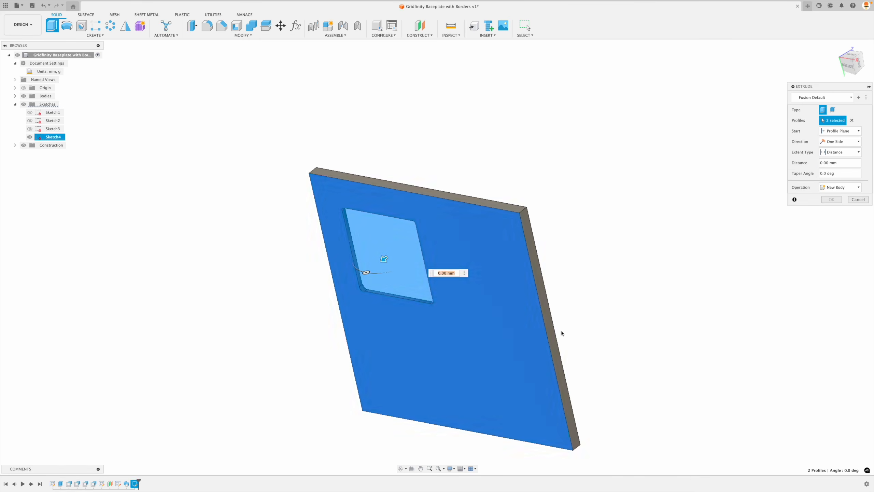
left_click(379, 265)
left_click_drag(378, 266, 375, 269)
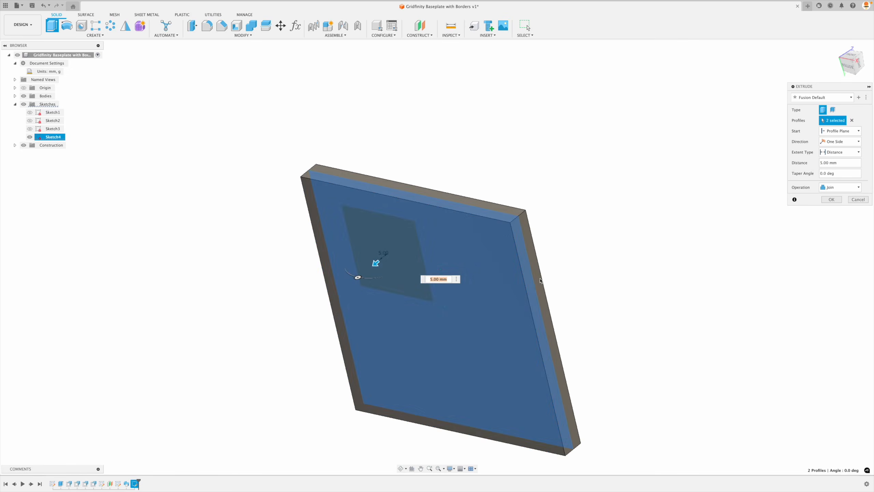
type("m")
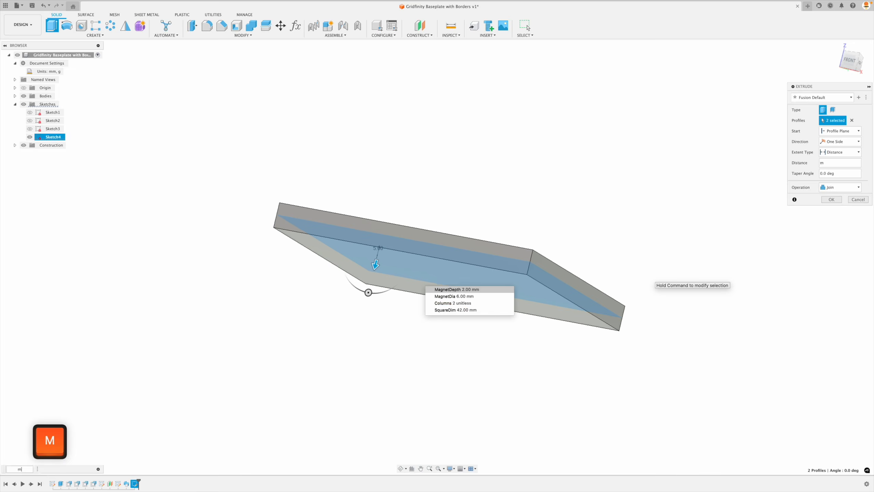
key("Up")
key("Return")
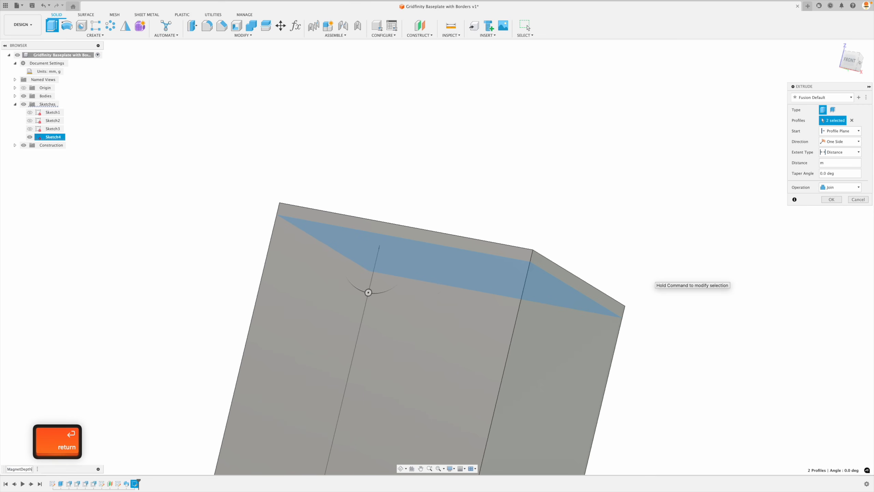
type("+1")
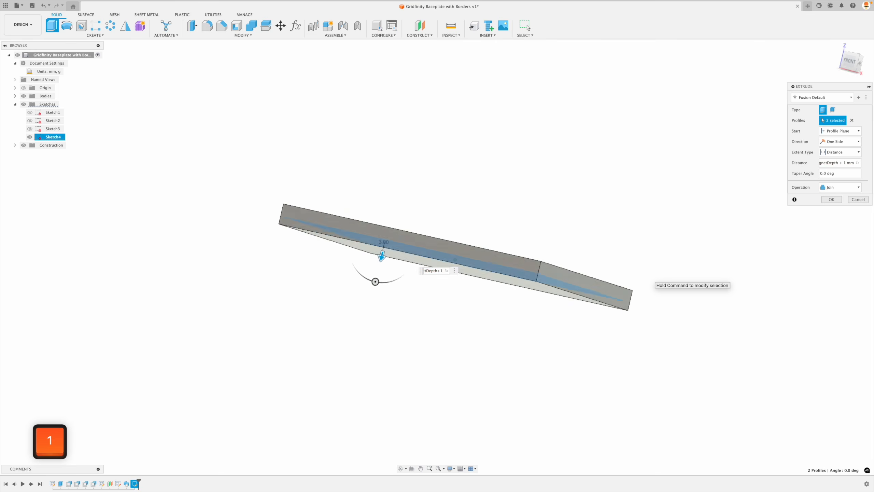
key("Return")
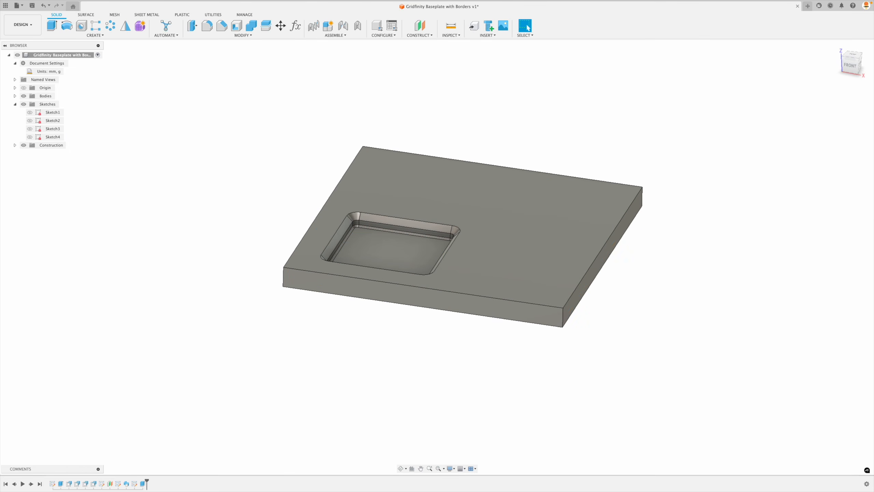
Create a sketch on the floor of the cell pocket
middle_click_drag(214, 299, 151, 210, "shift")
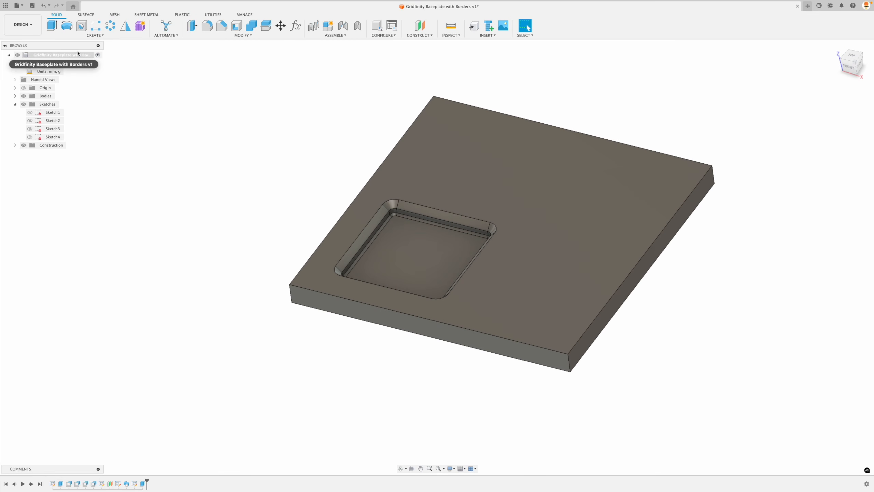
right_click(424, 248)
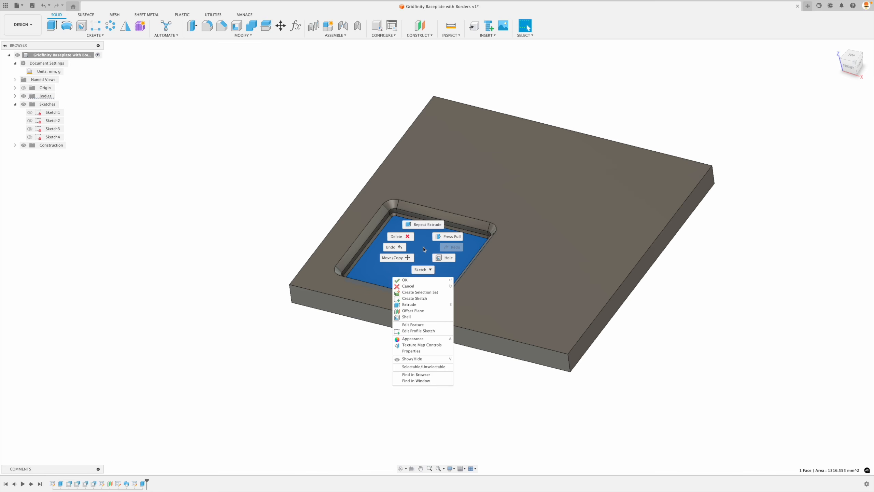
left_click(433, 301)
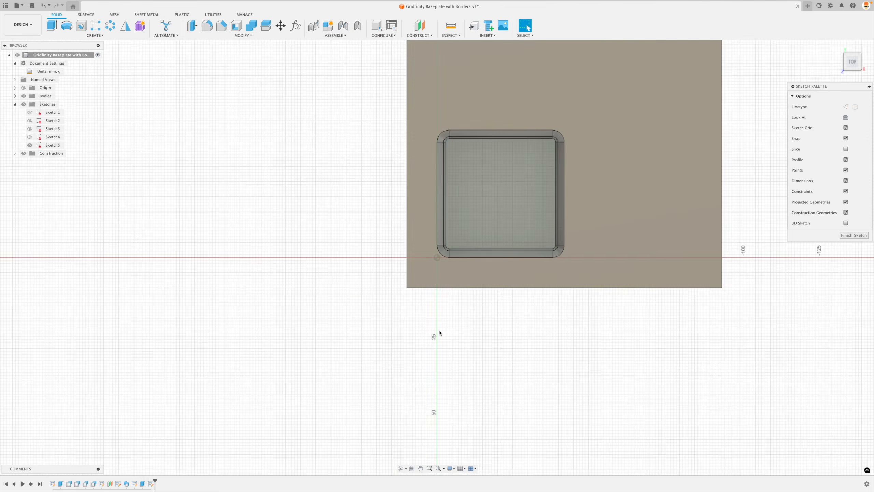
scroll(465, 184, "up", 3)
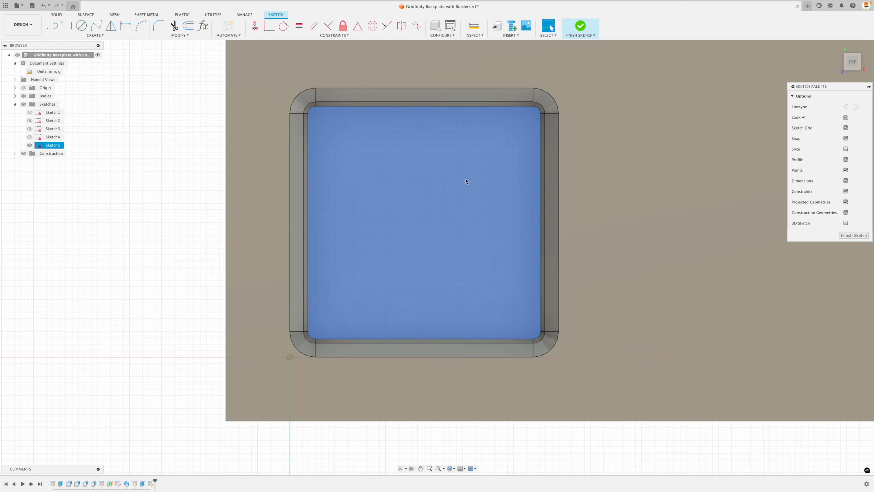
Draw vertical and horizontal lines between opposite edge midpoints of the pocket floor, and convert both to construction lines
left_click(52, 28)
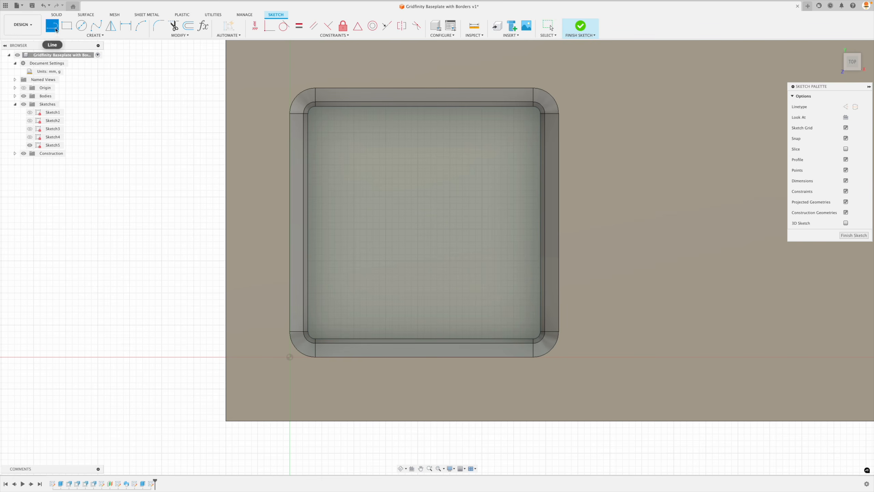
left_click(424, 106)
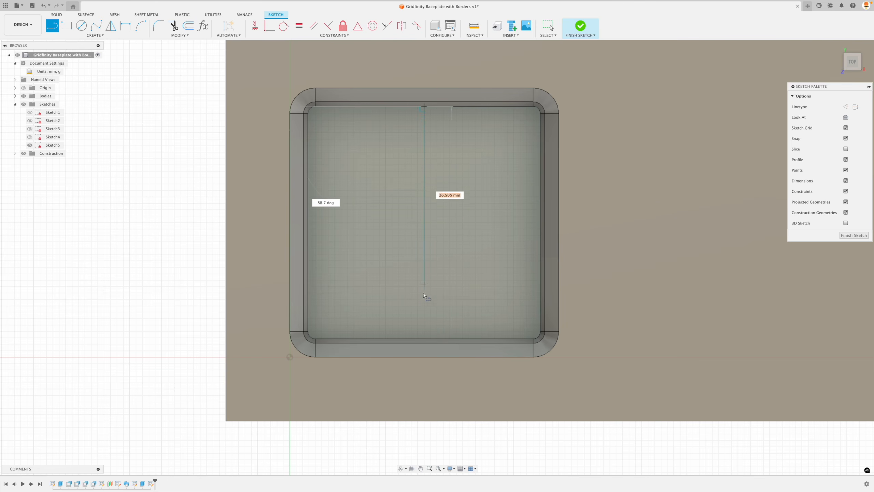
double_click(427, 338)
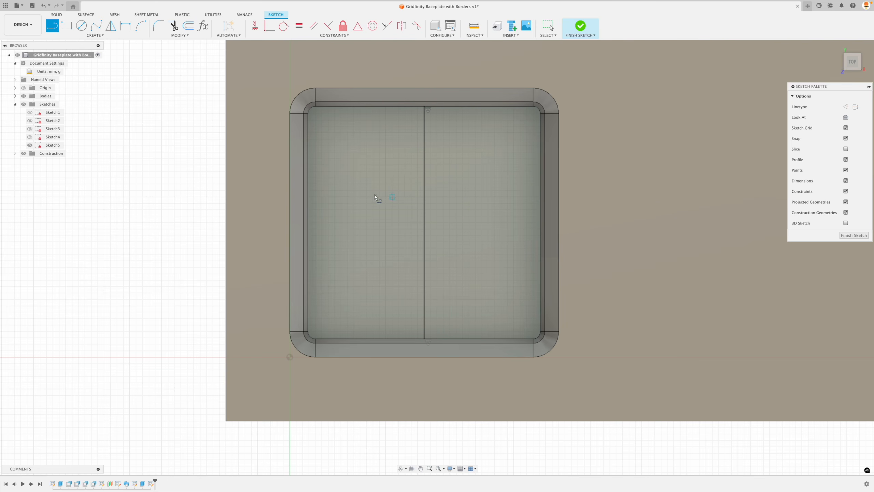
left_click(308, 222)
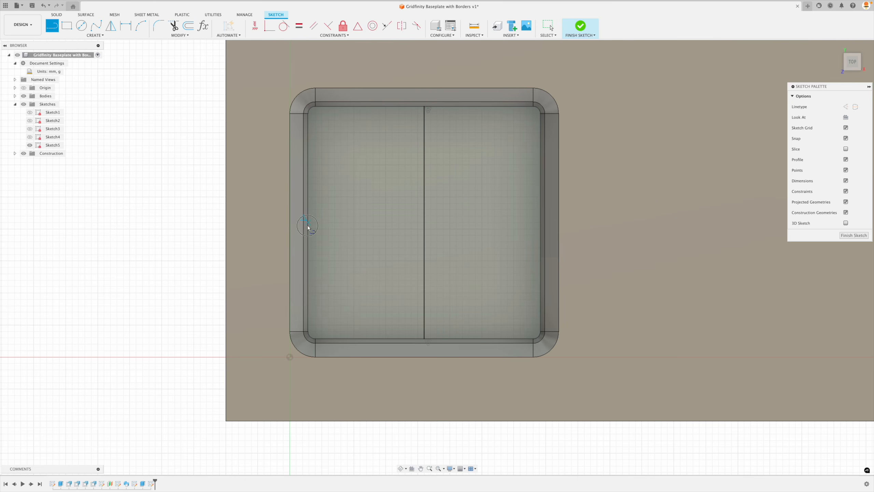
double_click(540, 222)
key("Escape")
left_click(424, 200)
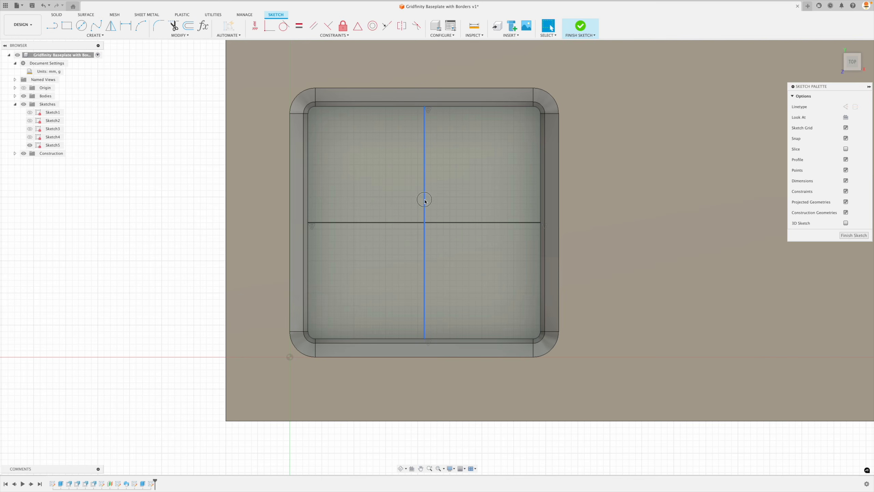
key("x")
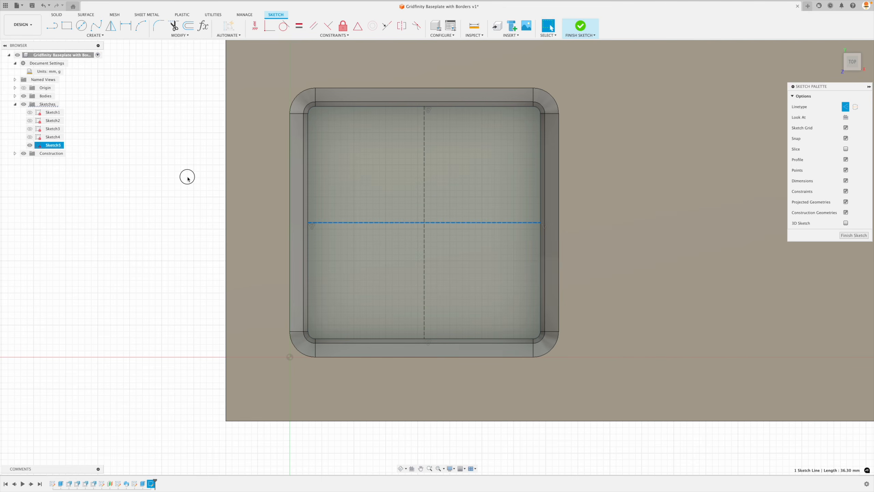
Sketch a circle near the pocket floor's upper-left corner with its diameter set to the MagnetDia parameter
left_click(82, 26)
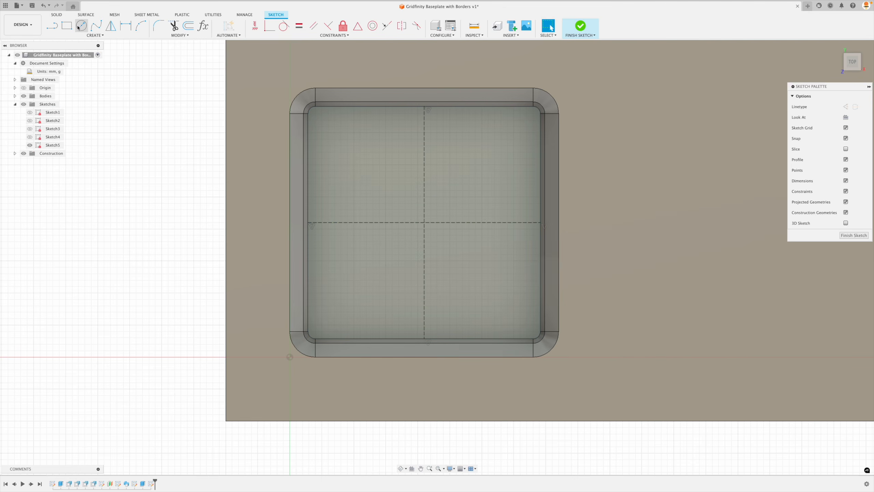
left_click(335, 134)
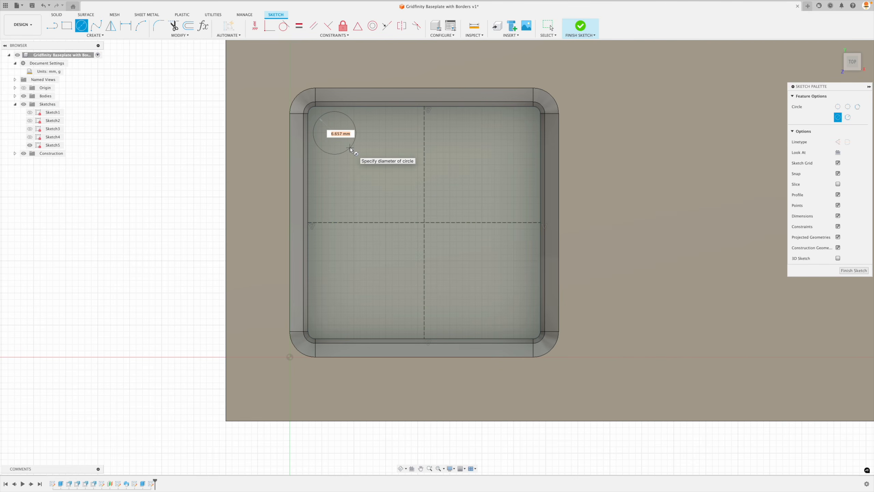
type("M")
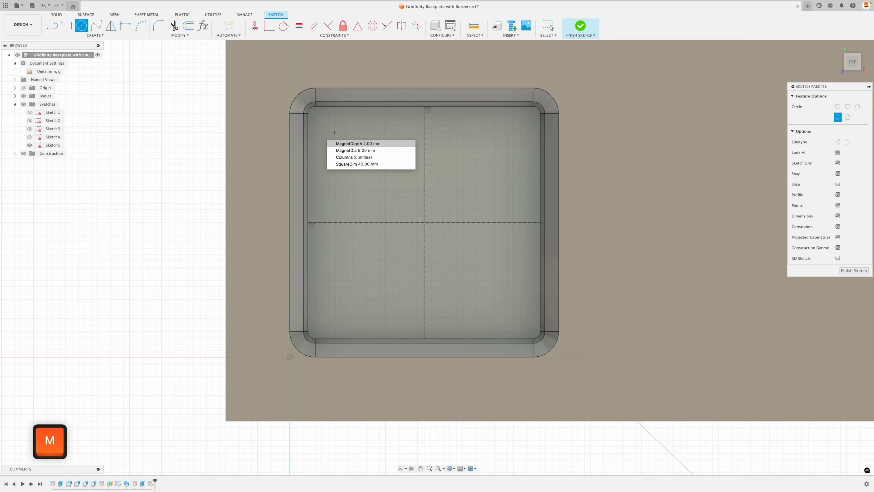
key("Down")
key("Return")
key("Return")
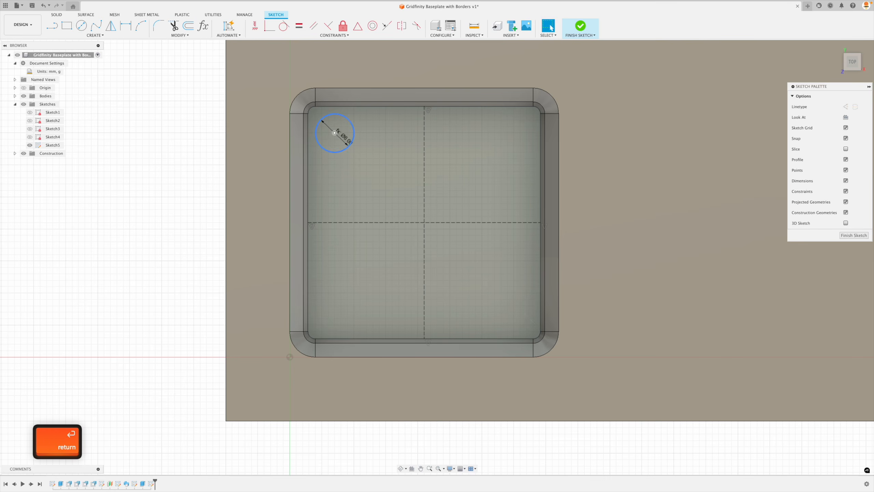
key("Escape")
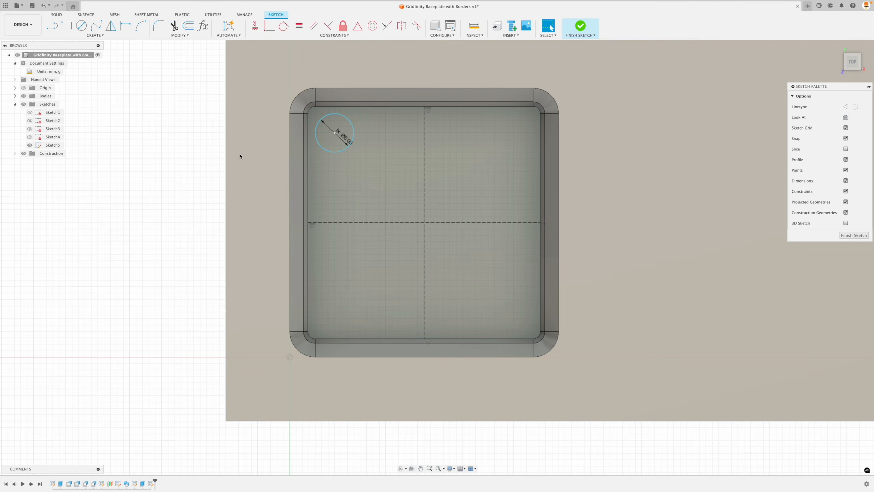
Dimension the horizontal distance from the circle's centre to the vertical construction line as 13 mm
key("d")
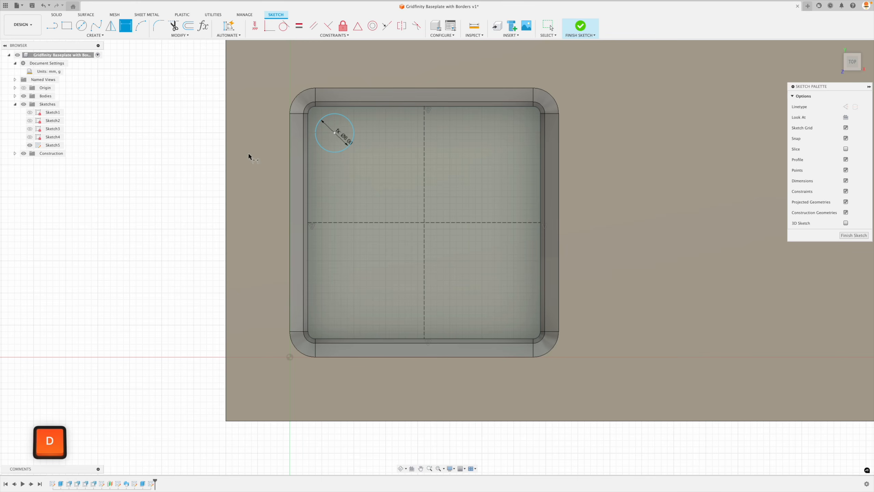
left_click(334, 133)
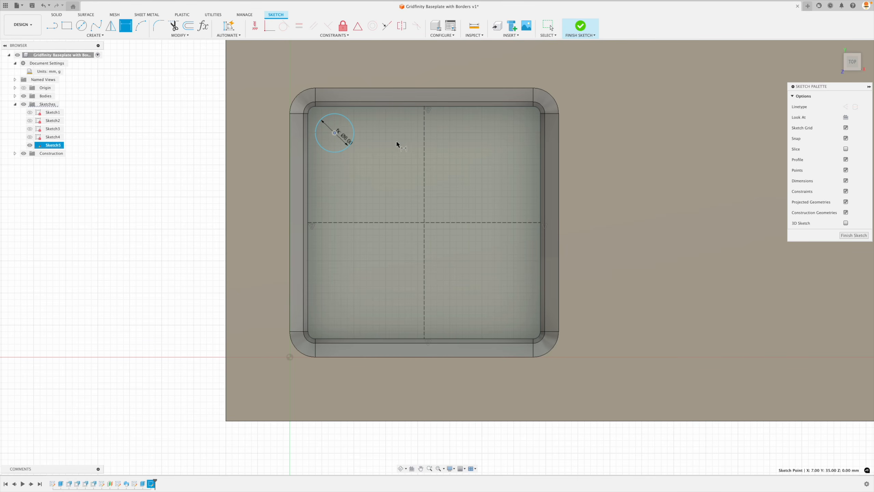
left_click(425, 142)
scroll(406, 204, "down", 2)
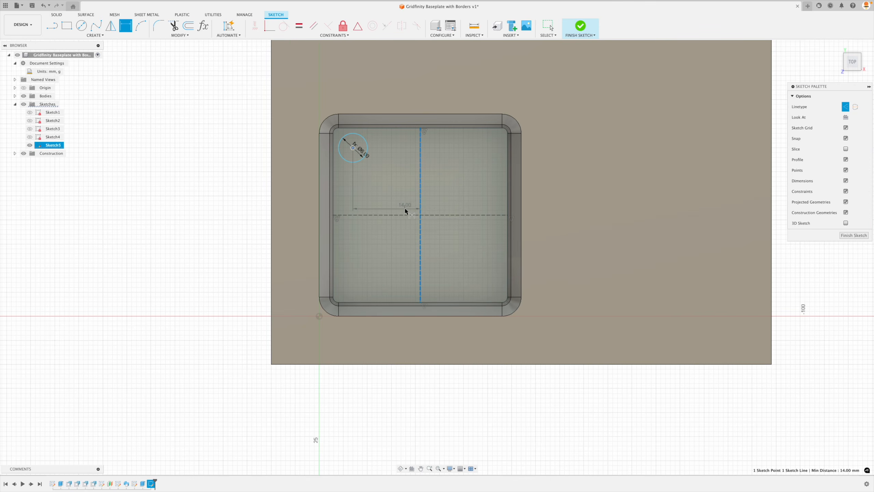
left_click(383, 86)
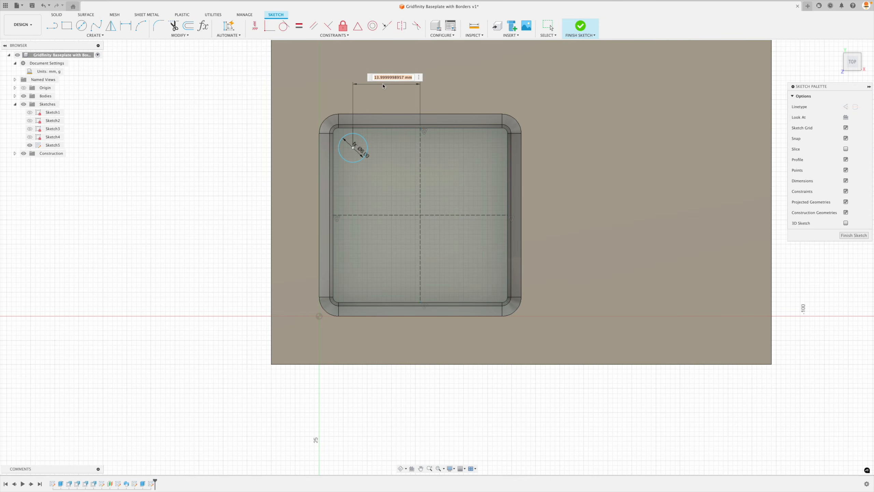
type("13")
key("Return")
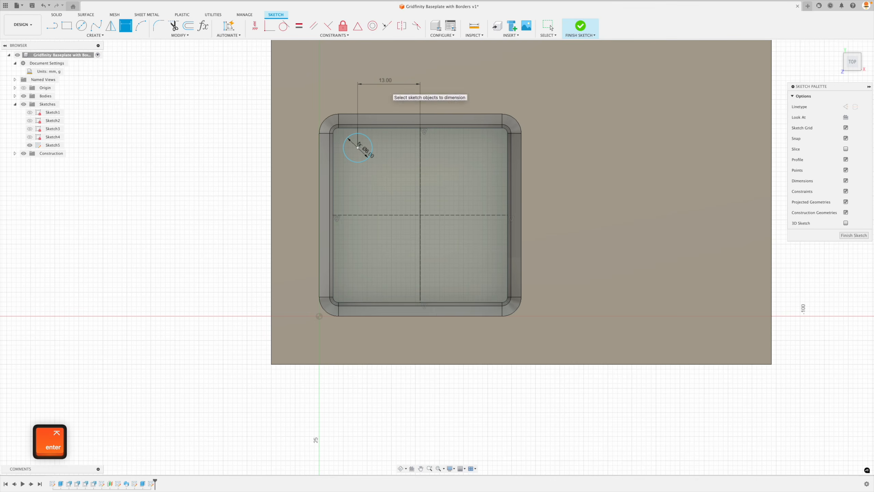
Dimension the vertical distance from the circle's centre to the horizontal construction line as 13 mm
left_click(358, 147)
left_click(332, 196)
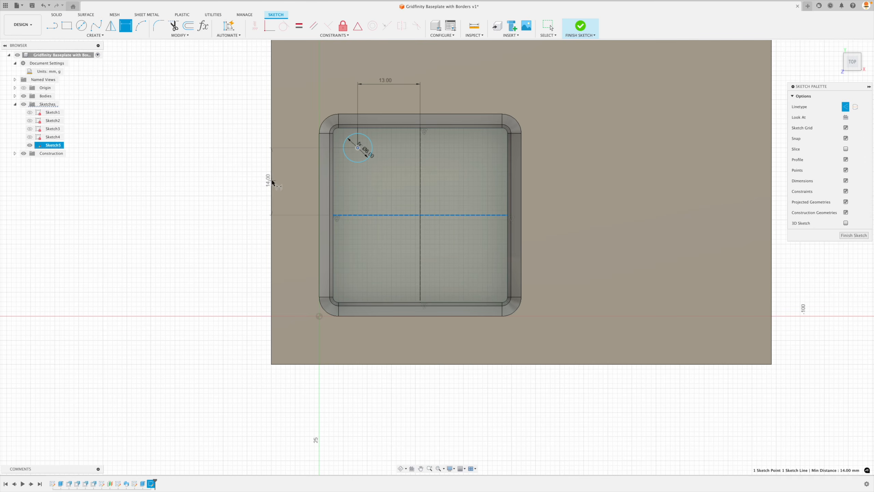
left_click(292, 189)
type("13")
key("Return")
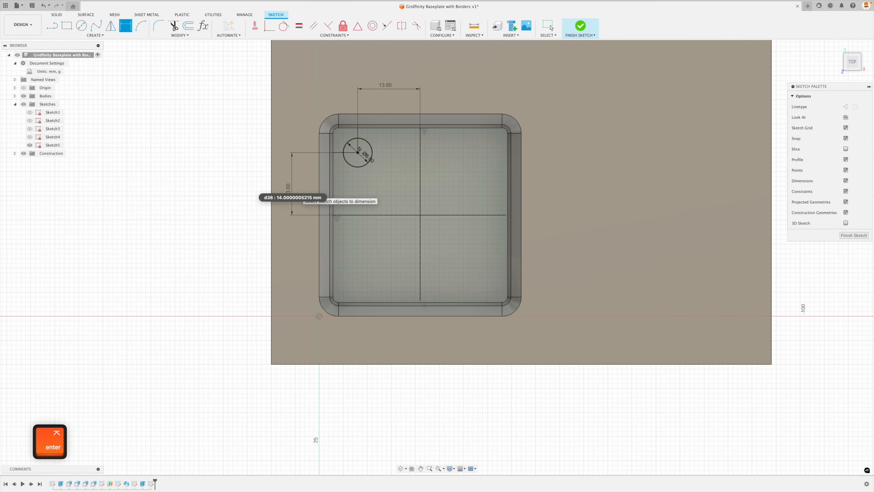
Link the circle's vertical centre dimension to its horizontal centre dimension by setting its value to d35
double_click(290, 194)
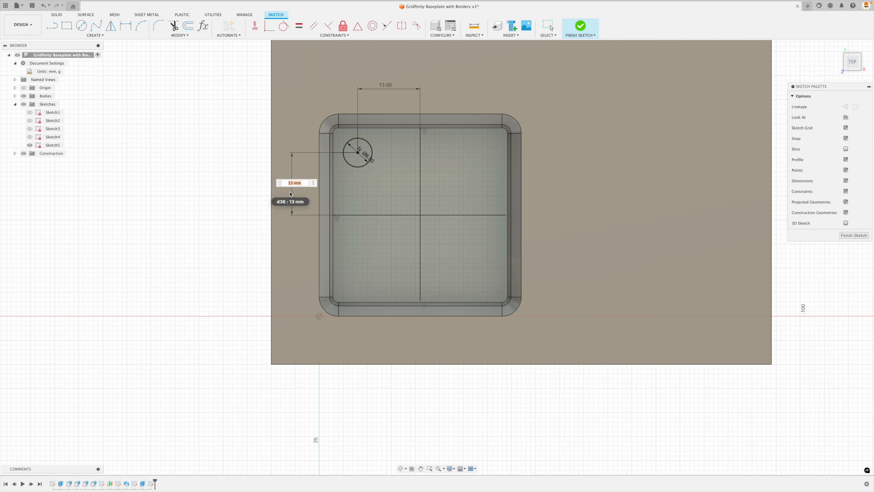
key("BackSpace")
left_click(389, 88)
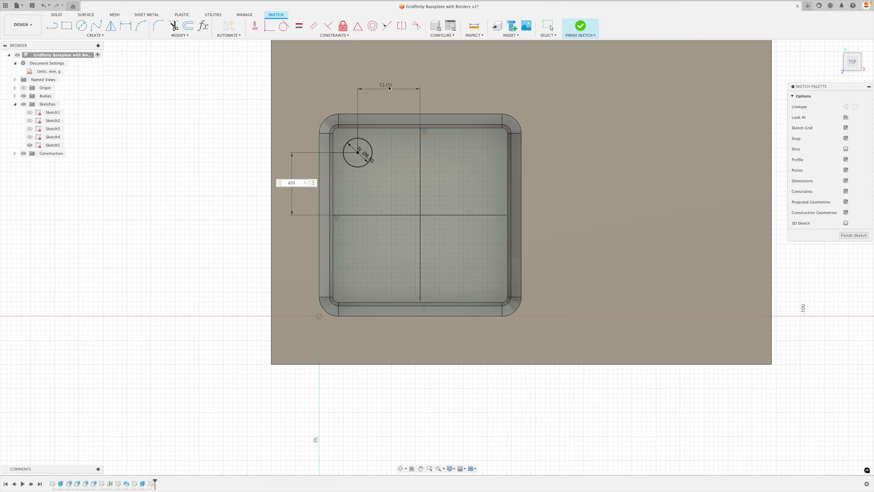
key("Return")
Draw a horizontal line from the pocket floor's left edge, just below the circle, to slightly past the circle's right side
scroll(407, 131, "up", 3)
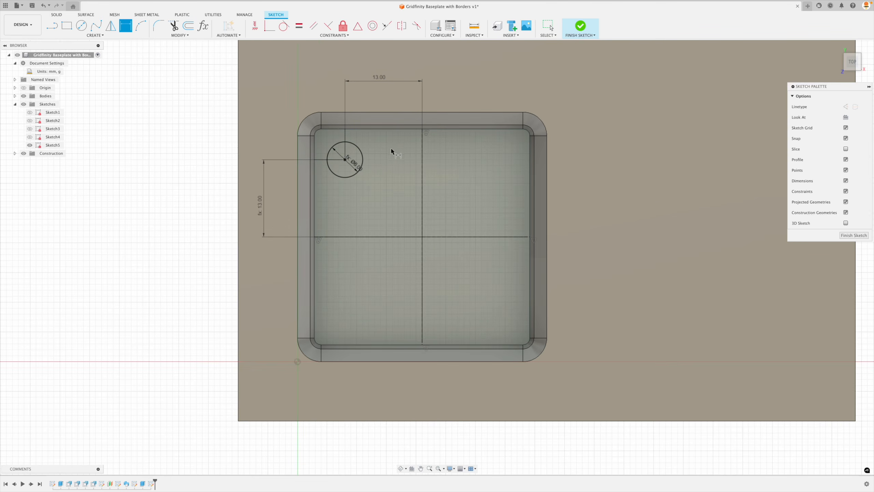
left_click(57, 29)
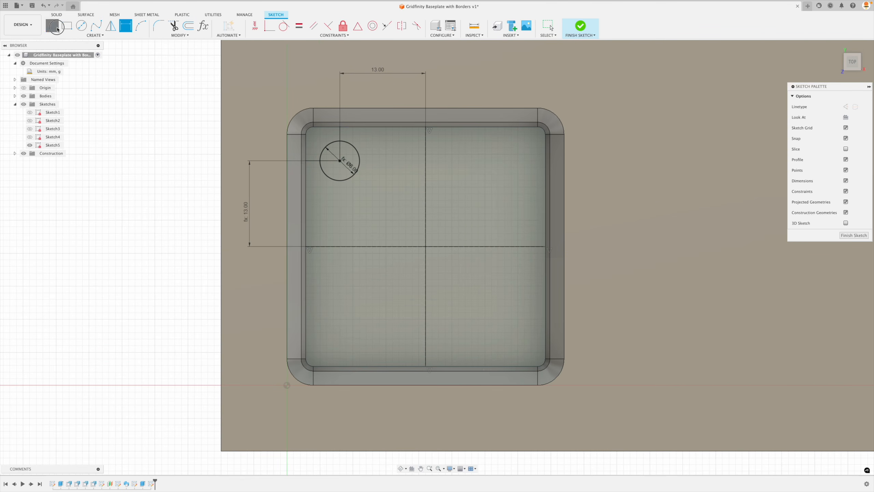
left_click(308, 195)
left_click(372, 194)
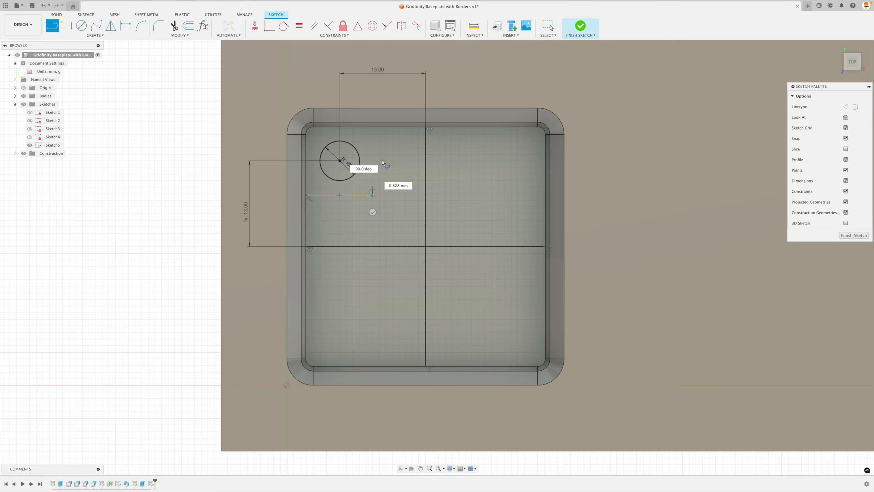
Draw a vertical line about 10.3 mm long up to the pocket's upper edge, closing the corner square around the circle
left_click(373, 127)
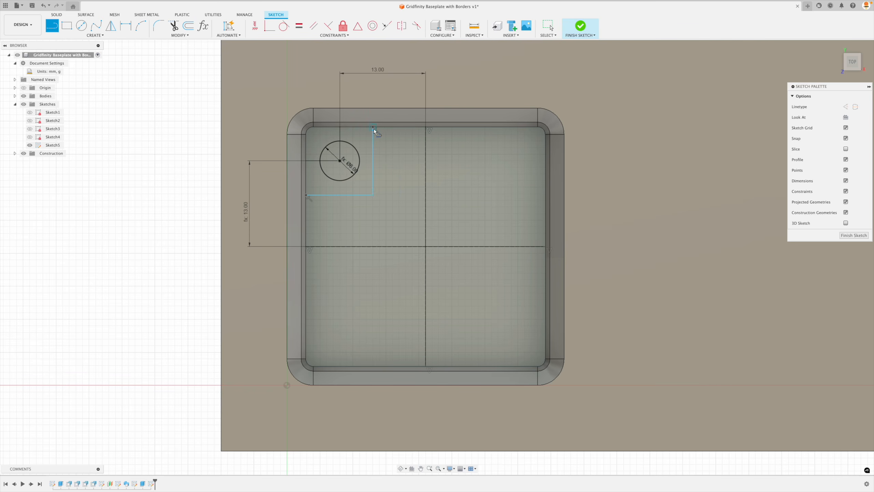
key("Escape")
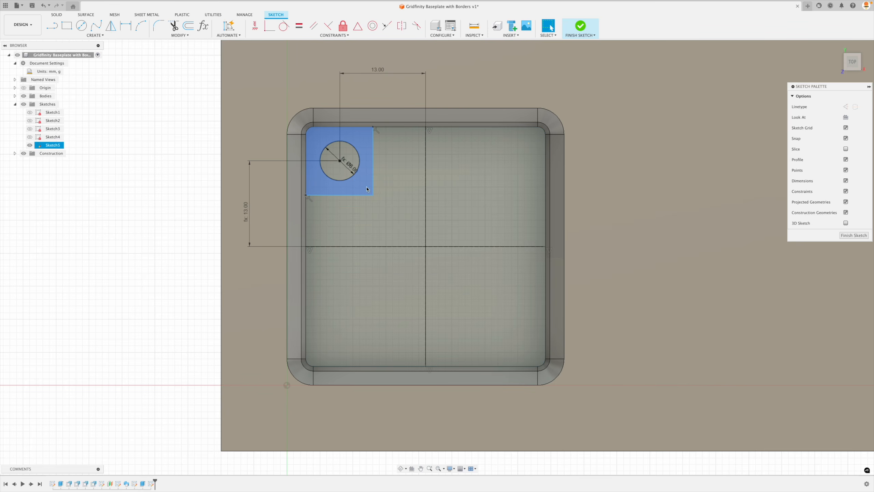
scroll(368, 173, "up", 3)
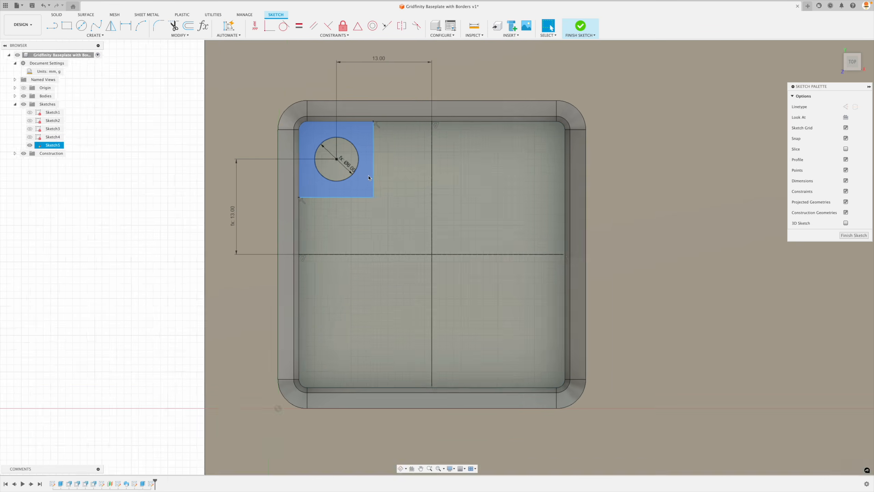
key("Escape")
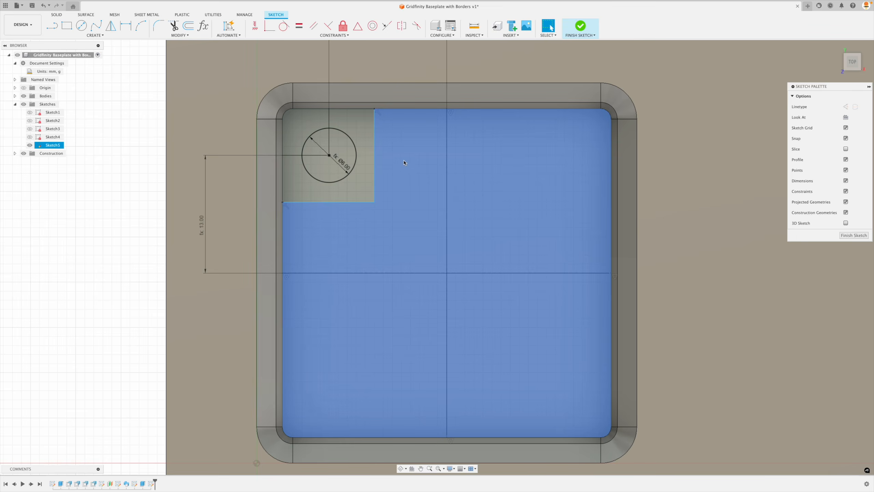
Dimension the square's vertical line to the circle's tangent edge at 2 mm
key("d")
left_click(376, 160)
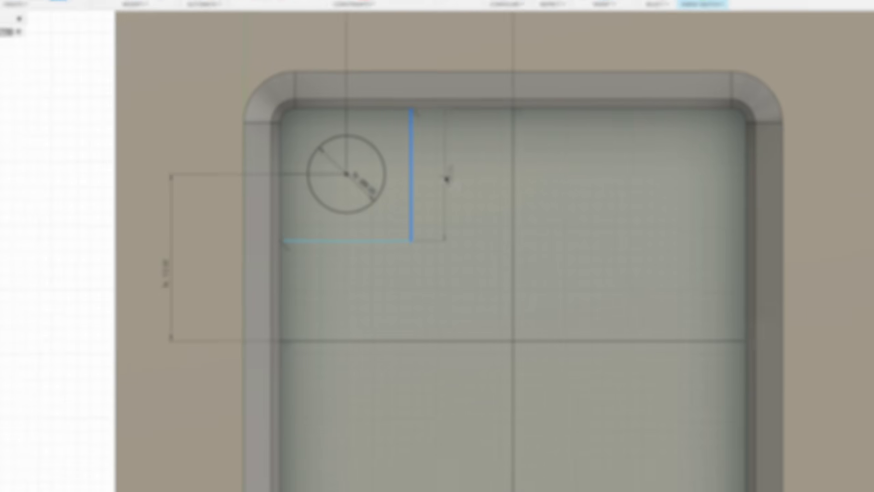
right_click(398, 156)
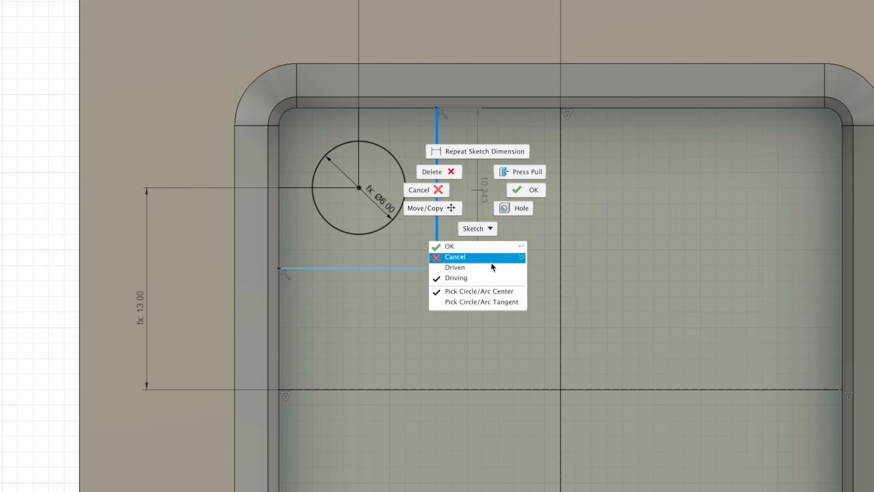
left_click(495, 302)
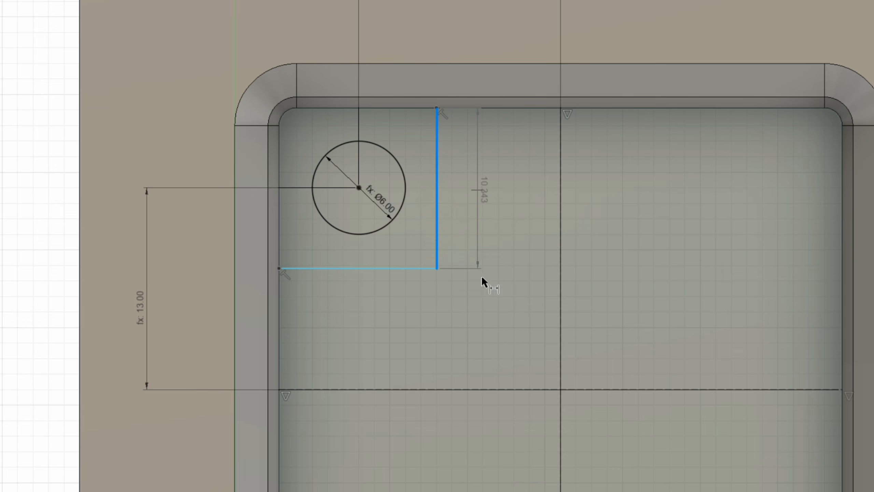
left_click(406, 188)
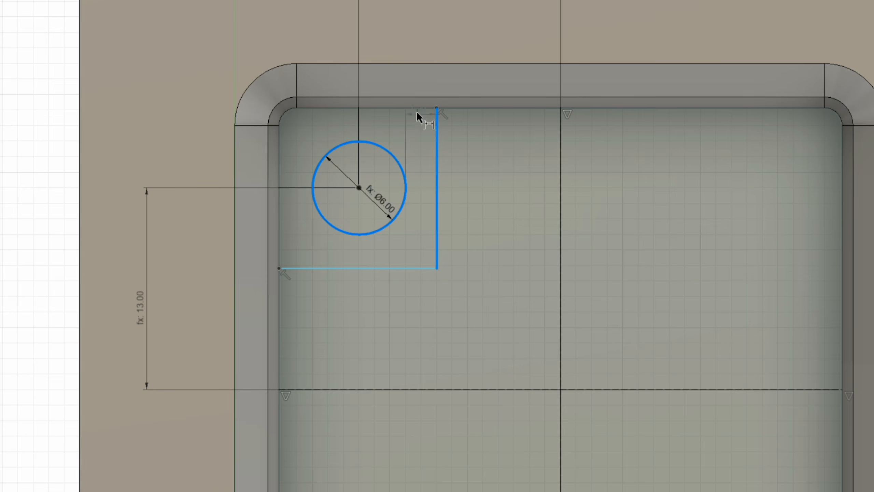
left_click(416, 36)
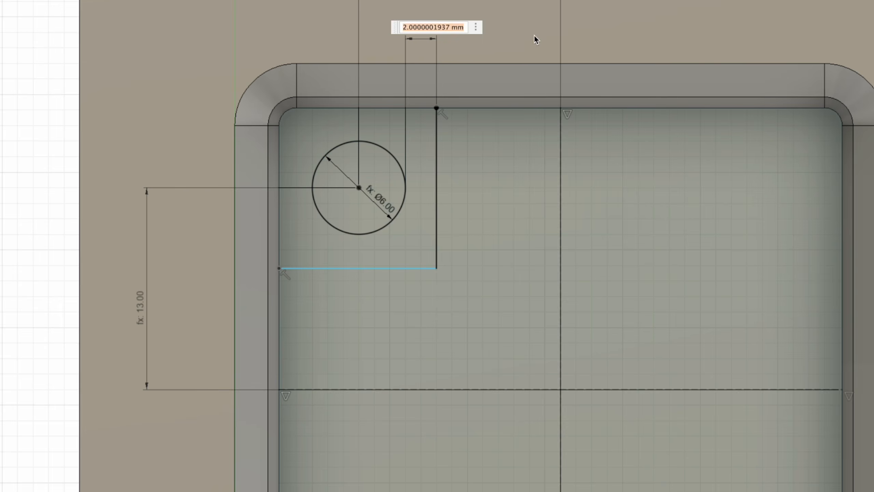
type("2")
key("Return")
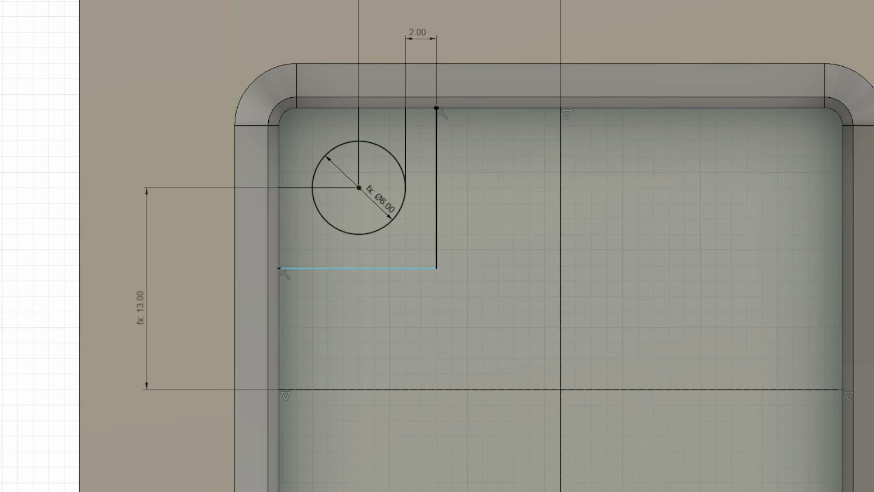
Dimension the square's horizontal line to the circle's tangent edge, linking its value to the existing 2 mm dimension
left_click(366, 267)
right_click(370, 254)
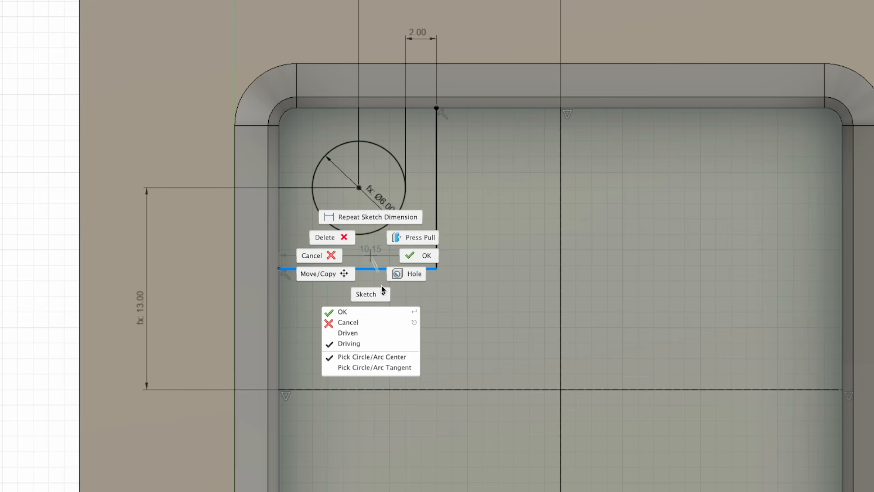
left_click(378, 367)
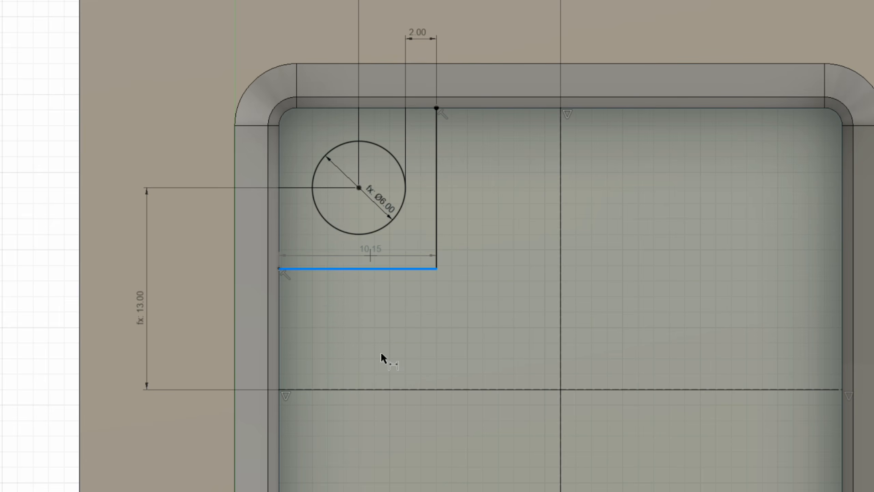
left_click(358, 235)
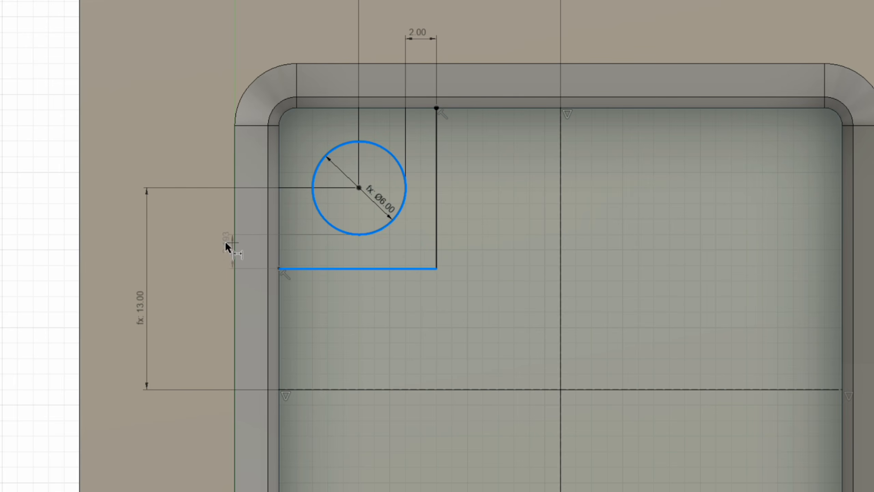
left_click(190, 243)
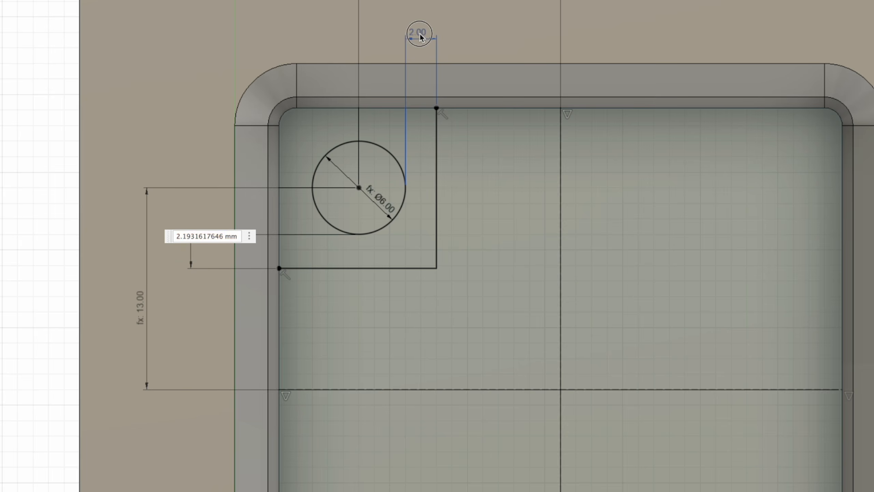
type("d37")
key("Return")
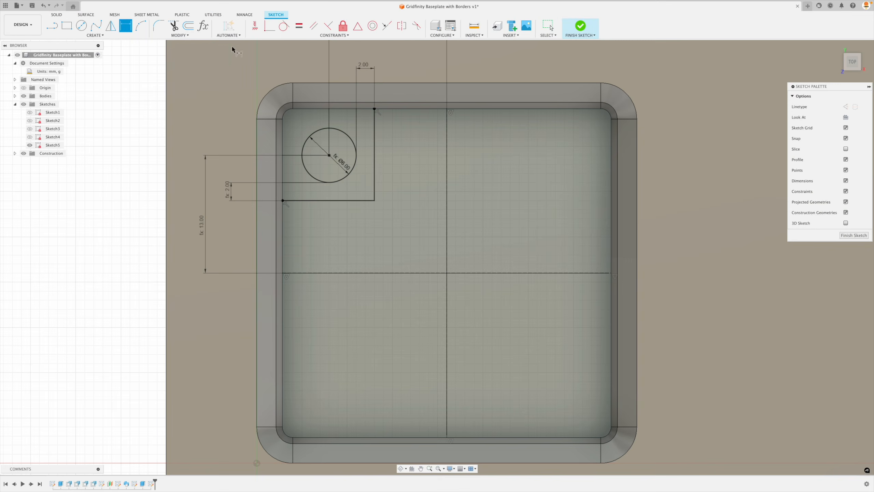
Mirror the circle and both corner square lines across the vertical construction centerline of the pocket
left_click(111, 27)
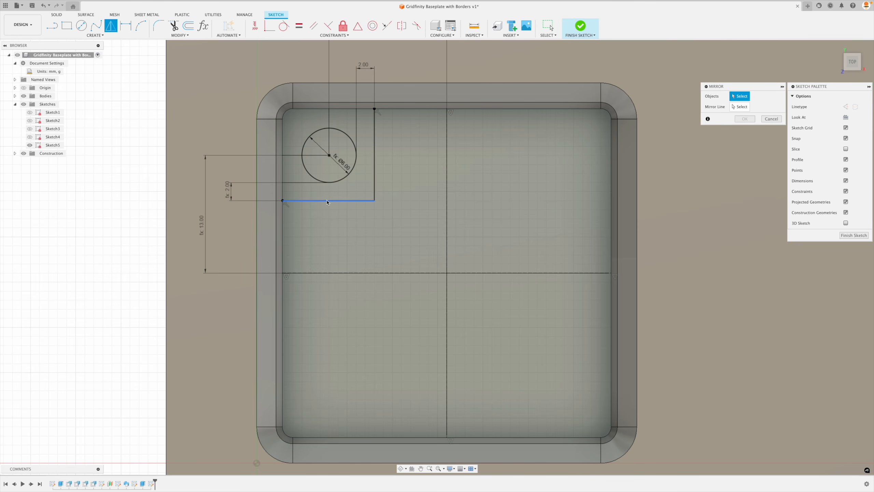
double_click(375, 130)
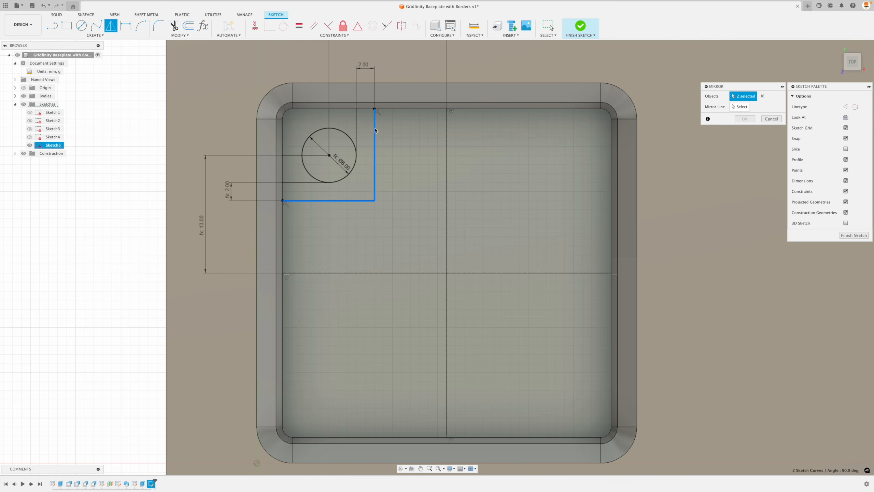
left_click(358, 161)
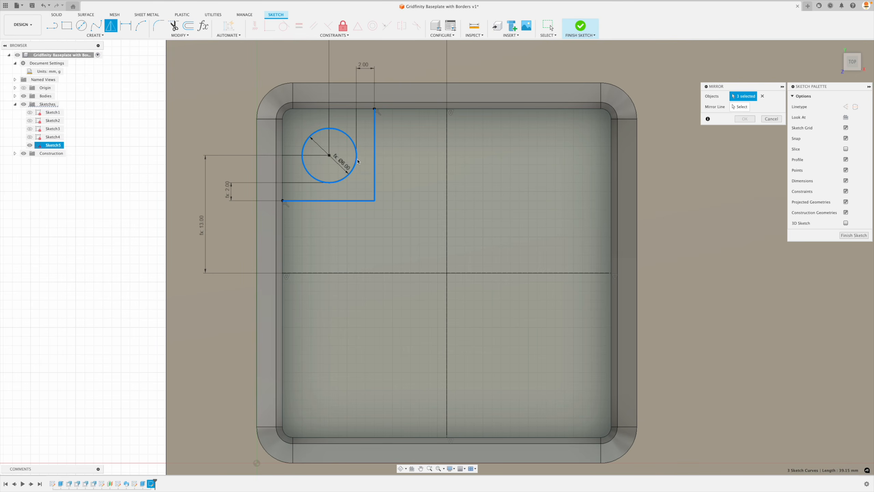
left_click(740, 107)
left_click(446, 169)
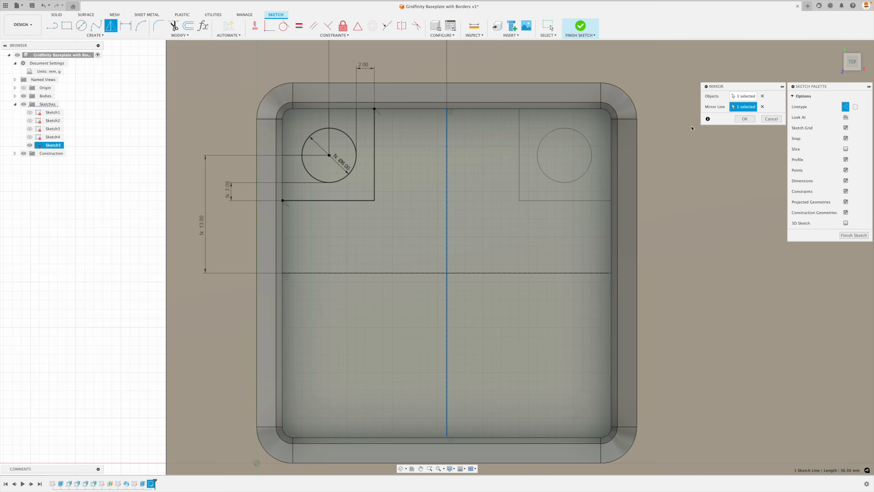
left_click(745, 119)
Mirror both upper circles and their corner lines across the horizontal construction centerline, and finish the sketch
left_click(468, 179)
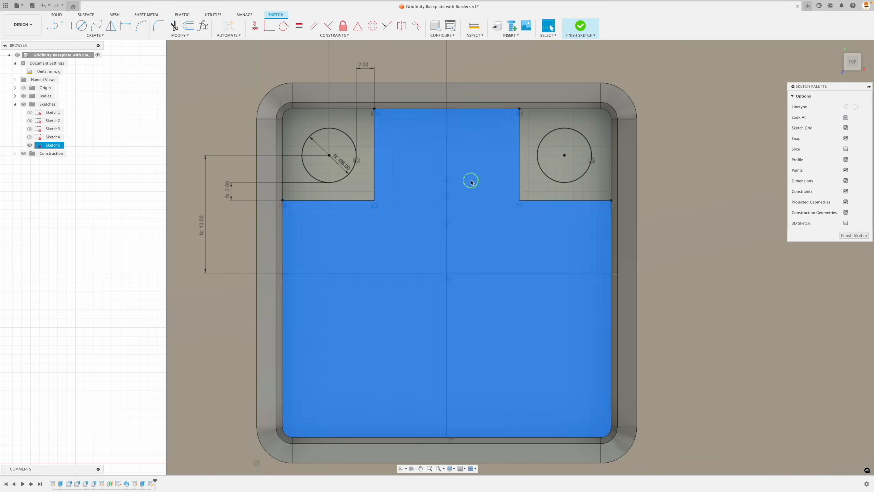
right_click(471, 180)
left_click(475, 159)
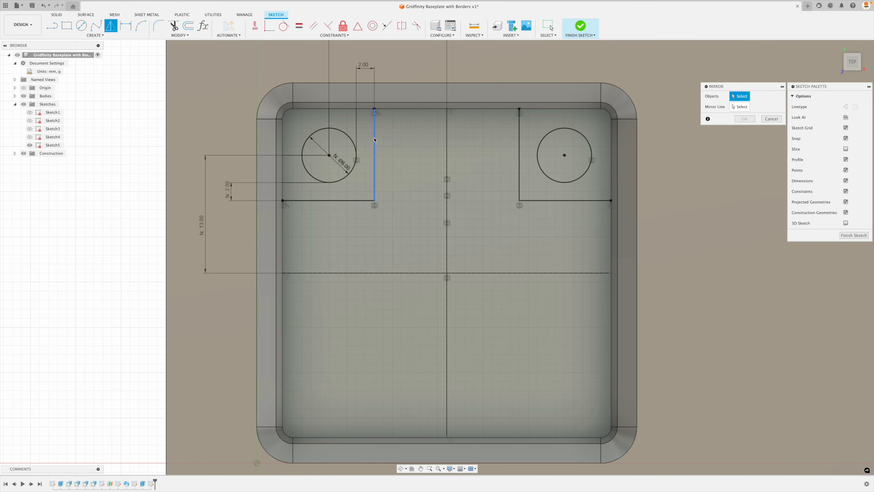
double_click(374, 140)
left_click(357, 160)
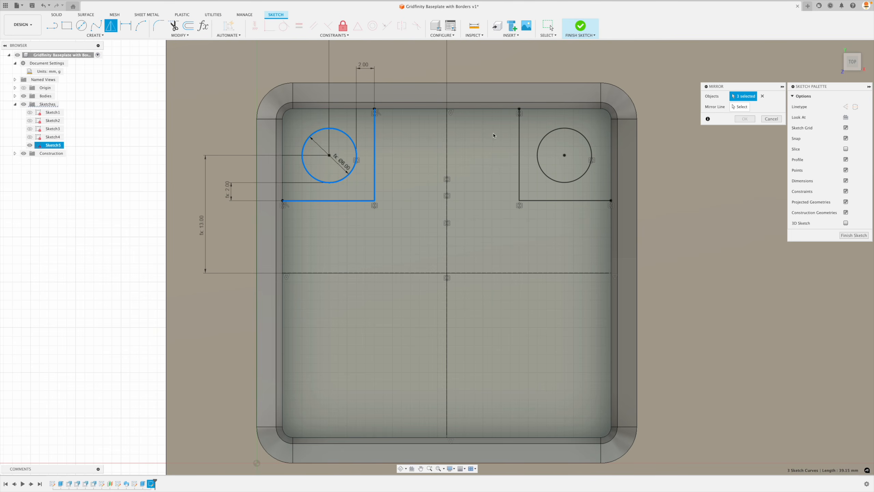
double_click(518, 128)
left_click(542, 145)
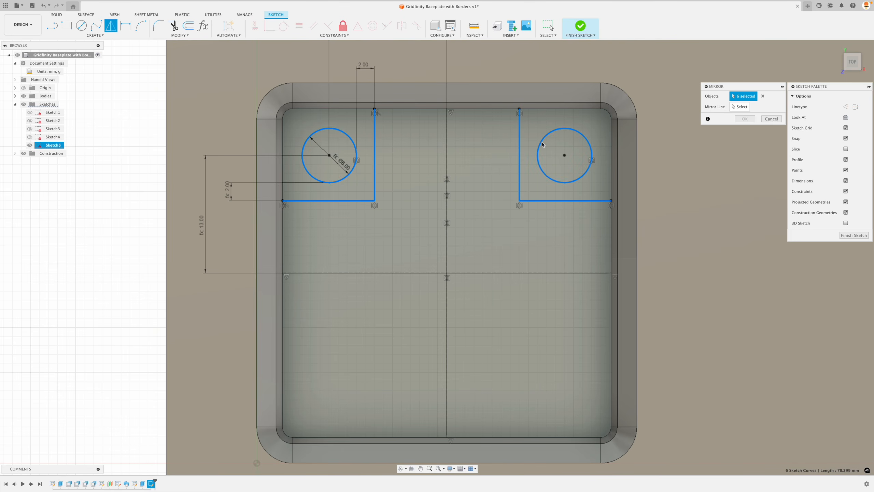
left_click(730, 108)
left_click(477, 274)
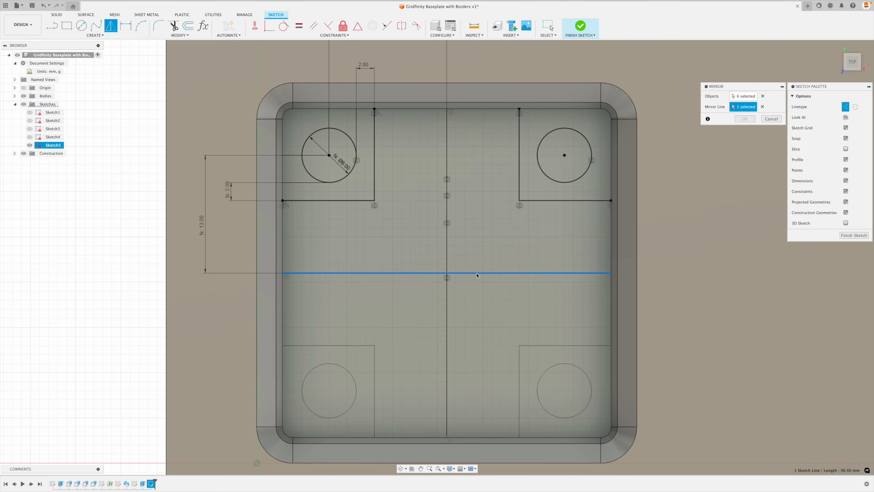
left_click(744, 119)
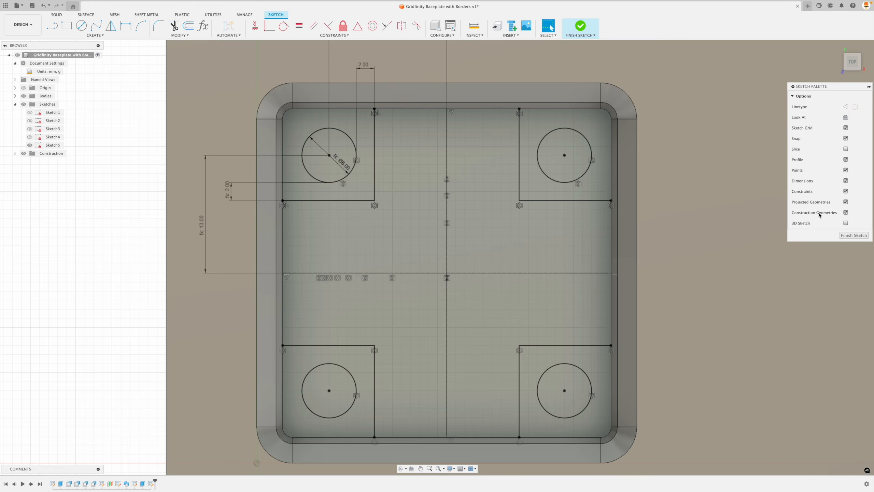
left_click(853, 235)
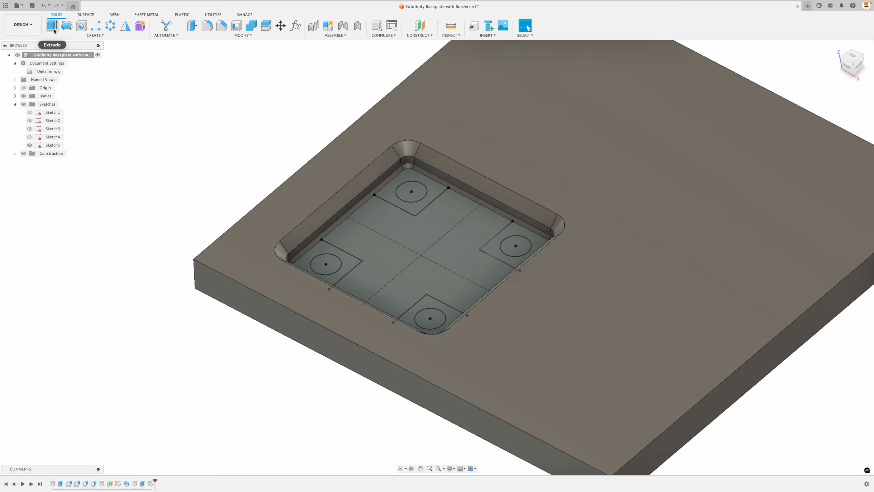
Extrude the cross-shaped profile on the pocket floor as a cut to the plate's bottom face
left_click(52, 27)
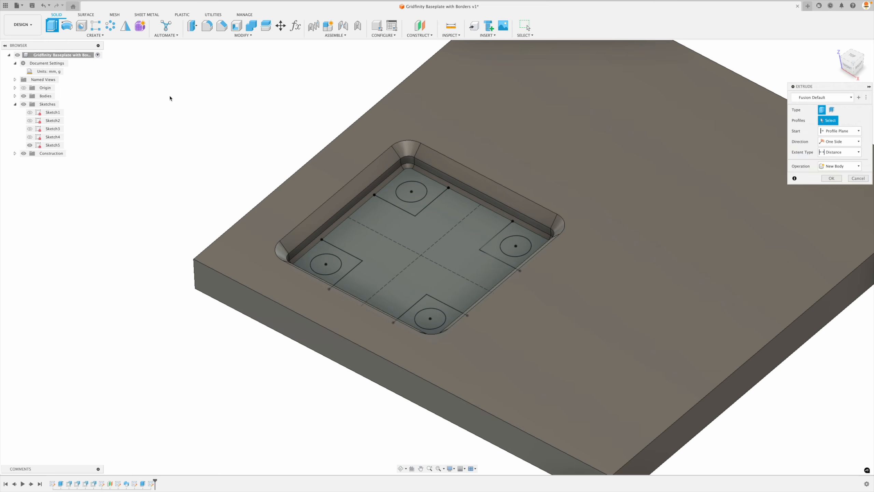
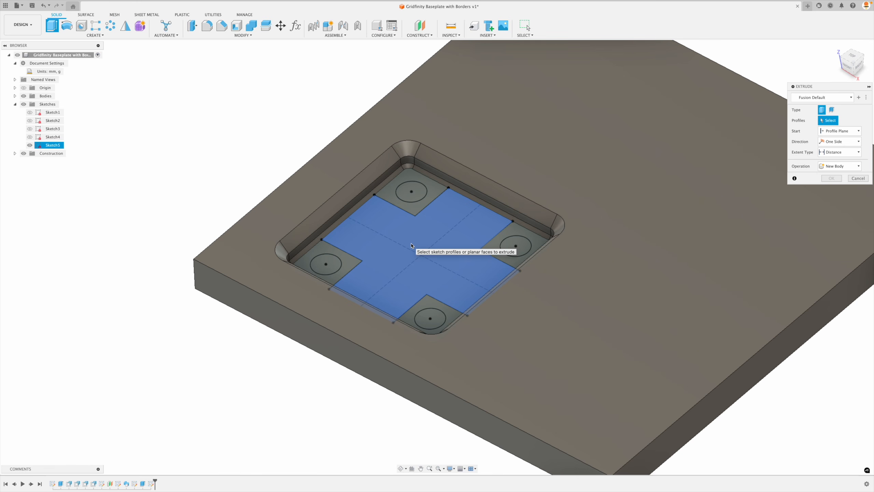
left_click(411, 246)
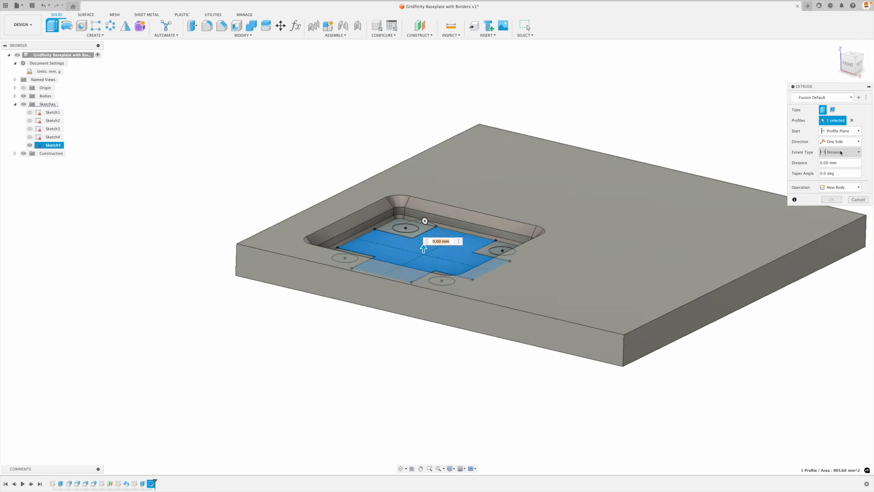
left_click(840, 152)
left_click(835, 169)
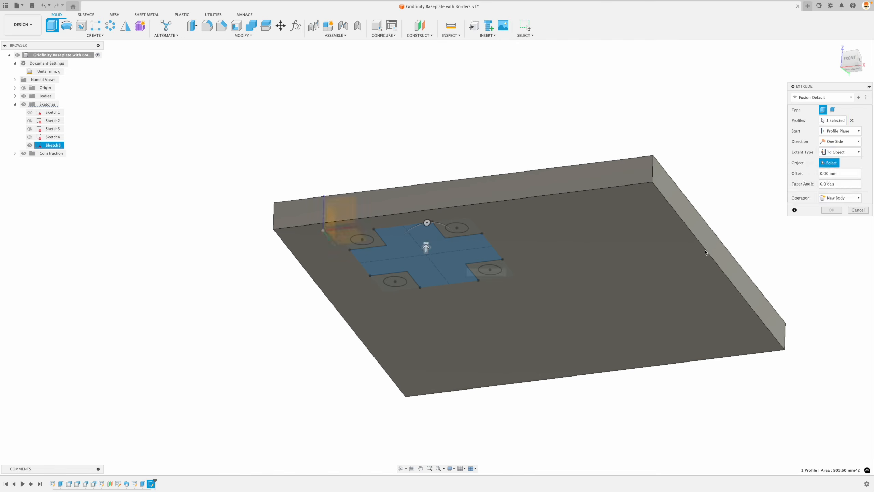
left_click(494, 321)
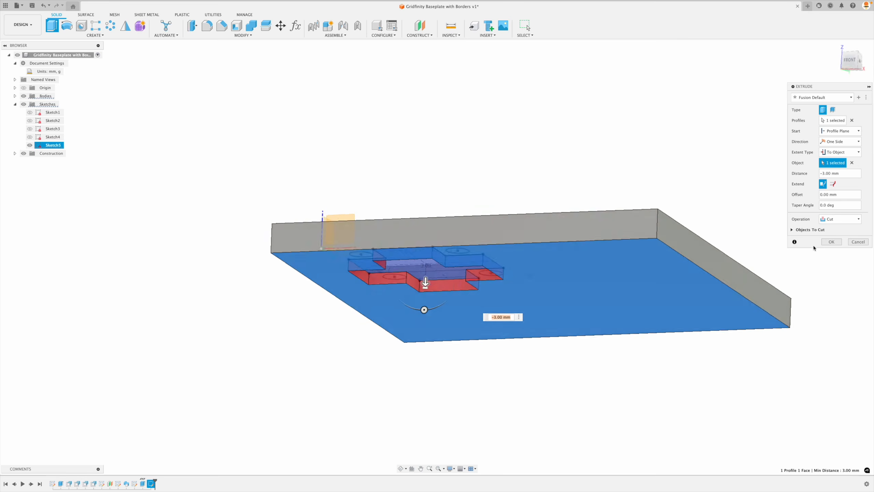
left_click(832, 242)
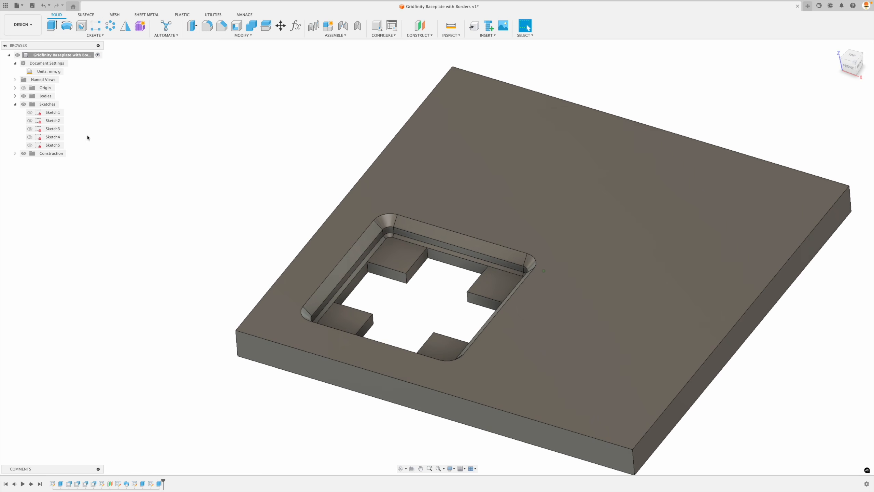
Extrude the four corner-pad circles downward as a cut using the -MagnetDepth parameter, and hide their sketch
left_click(30, 145)
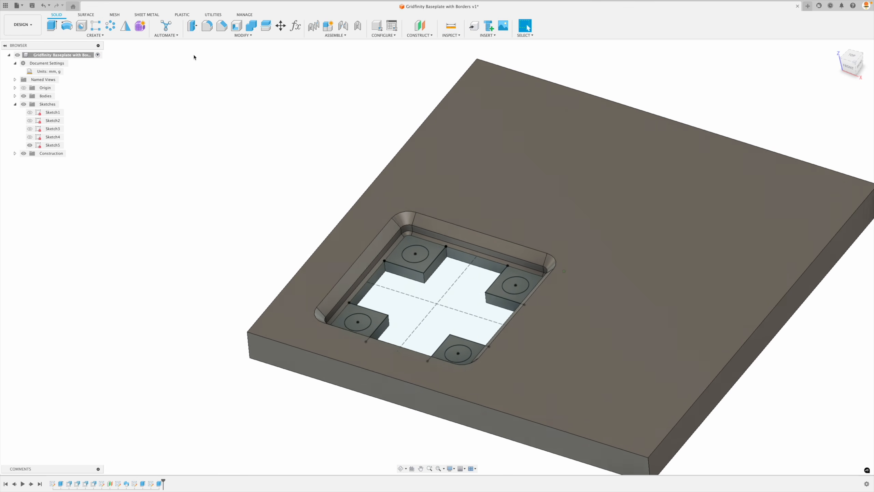
key("e")
left_click(416, 250)
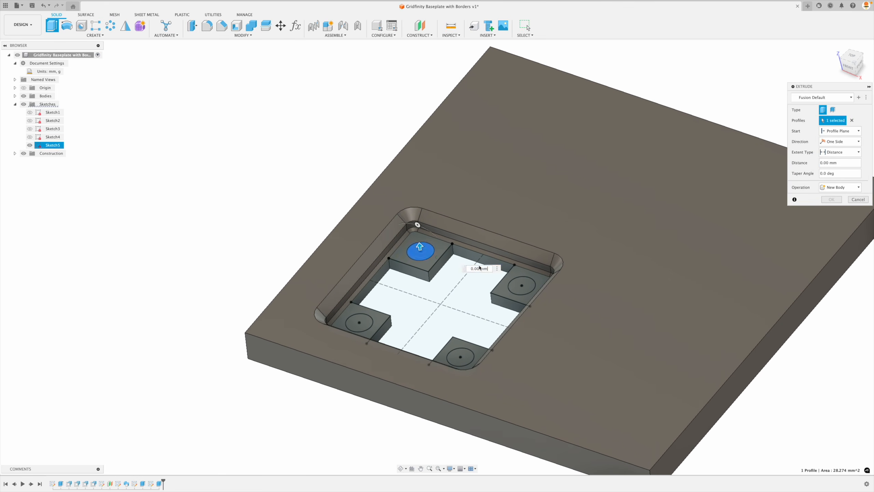
left_click(502, 281)
left_click(442, 352)
left_click(347, 321)
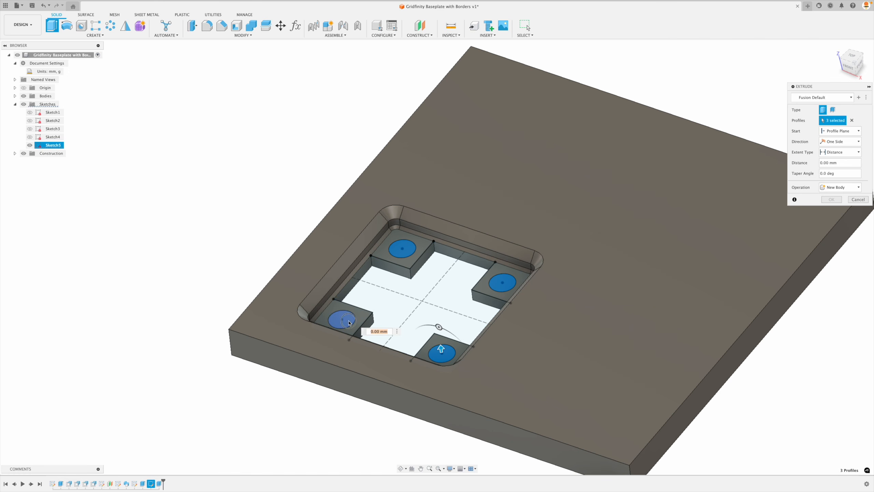
middle_click_drag(349, 323, 352, 292, "shift")
scroll(352, 292, "up", 2)
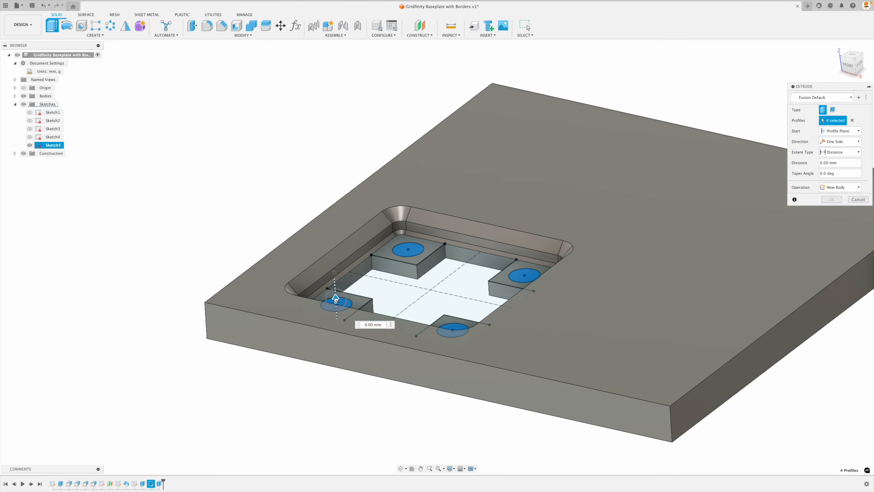
left_click_drag(336, 299, 338, 339)
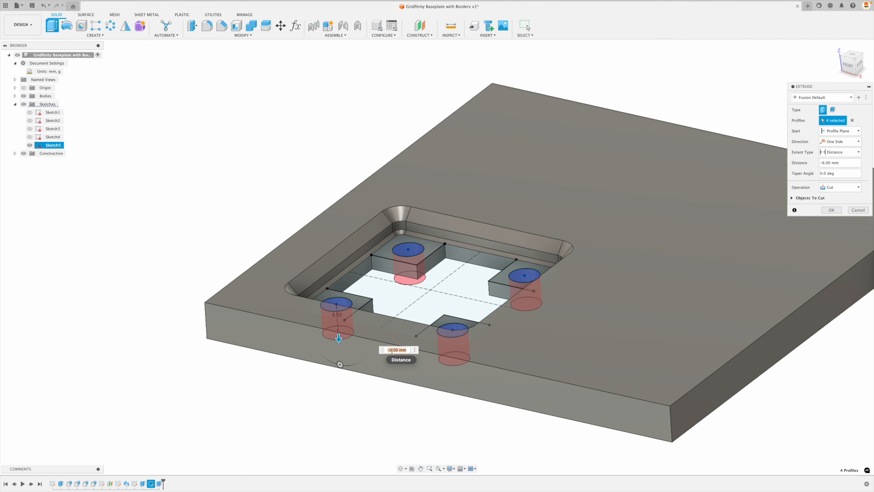
type("Ma")
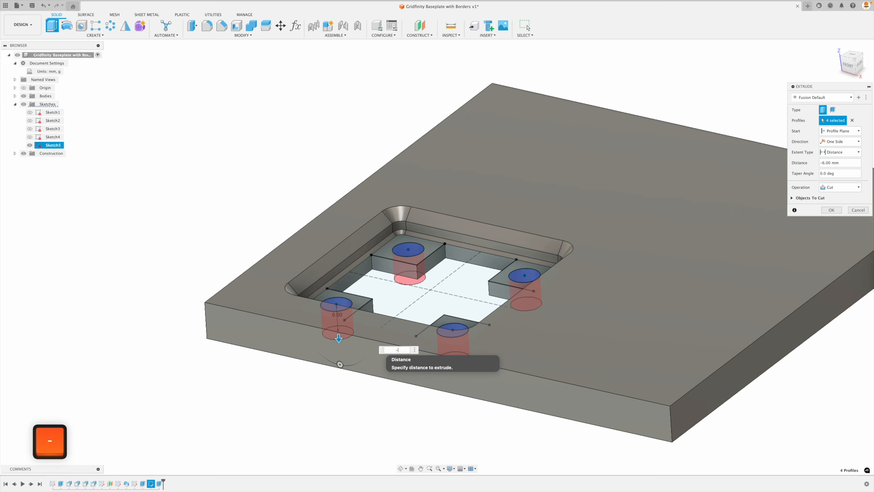
key("Return")
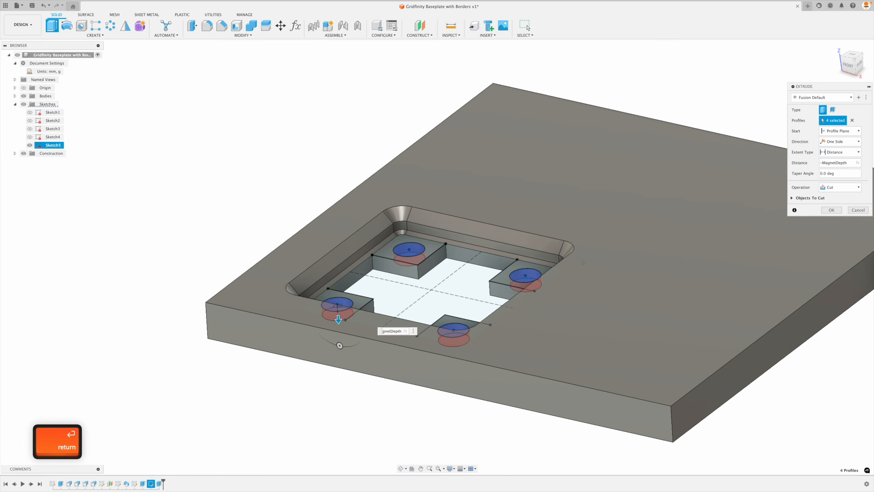
key("Return")
middle_click_drag(338, 338, 398, 345, "shift")
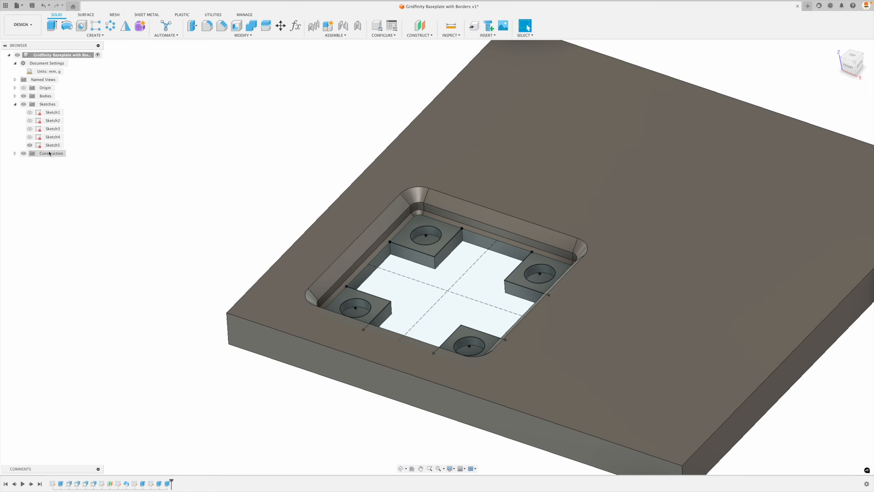
left_click(30, 145)
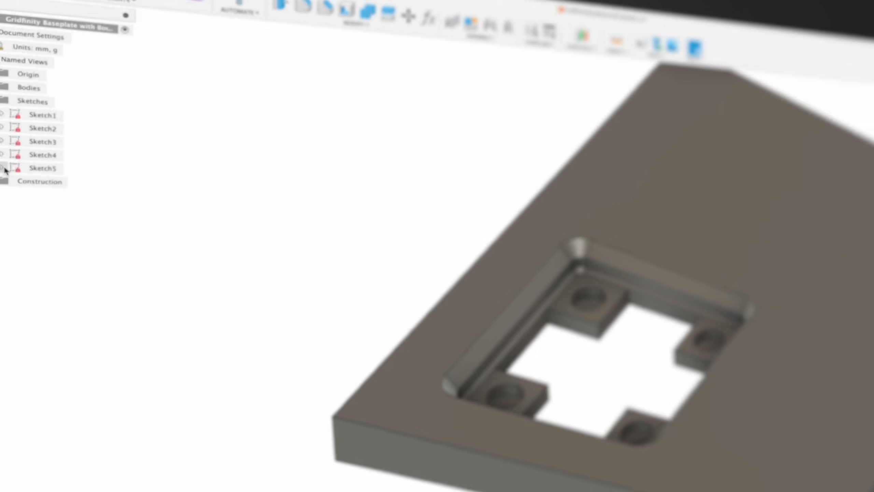
Rename the first three sketches as Body Sketch, Top Profile Sketch and Side Profile Sketch
double_click(53, 113)
type("Body Sketch")
double_click(150, 158)
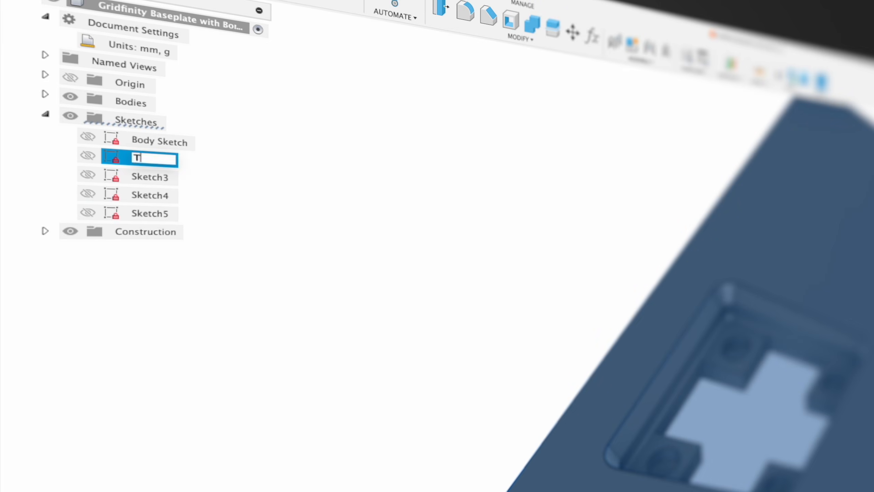
type("Top Profile Sketch")
double_click(150, 176)
type("Side Profile Sketch")
Rename the fourth sketch as Bottom Extrude Sketch and the fifth as Magnets and Cutout Sketch
left_click(150, 195)
double_click(150, 195)
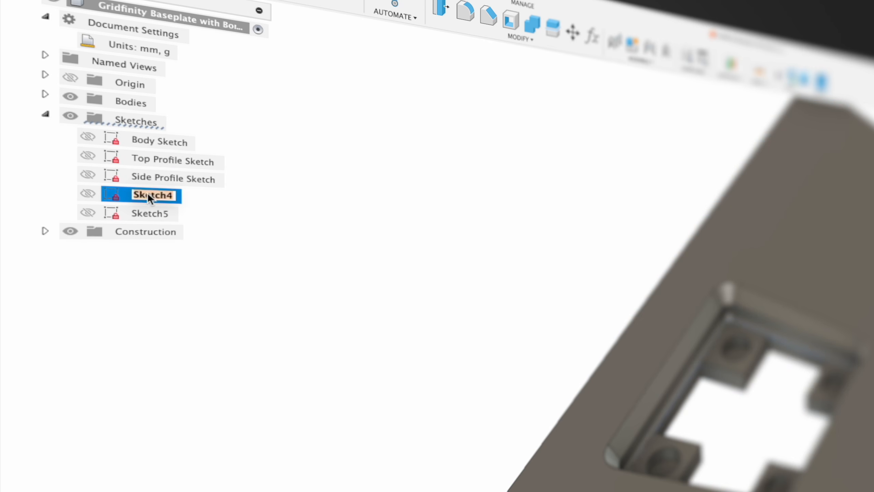
type("Bottom Extrude Sketch")
double_click(149, 213)
type("Magnets and Cutout Sketch")
key("Return")
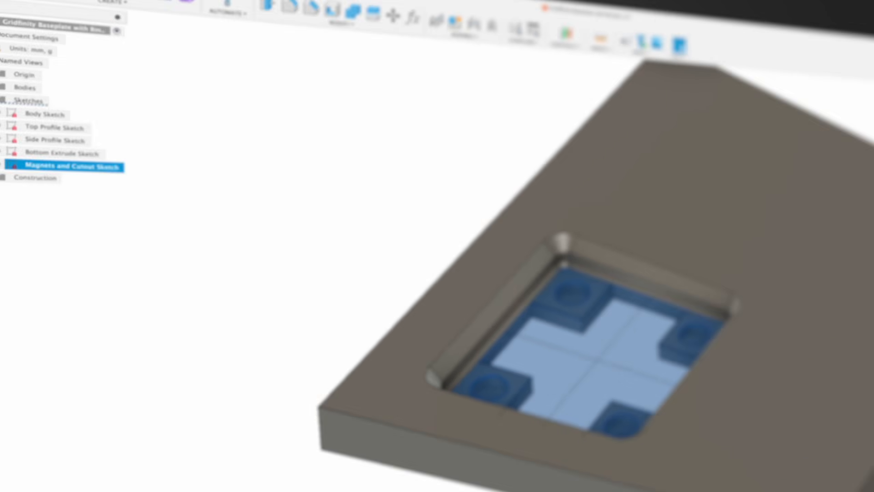
left_click(348, 272)
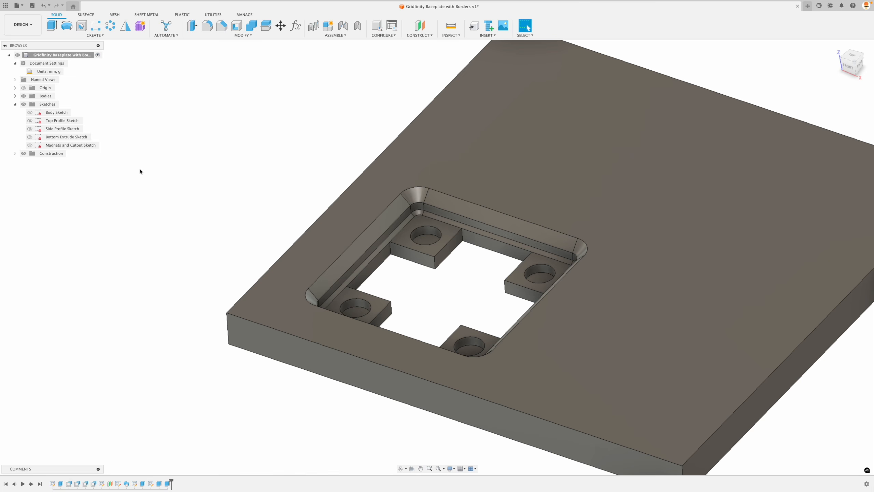
left_click(30, 145)
left_click(417, 263)
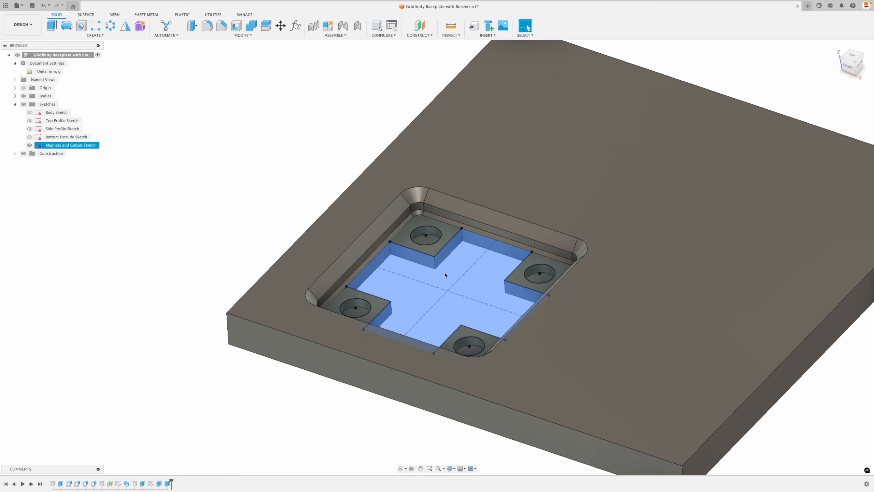
key("Escape")
left_click(30, 145)
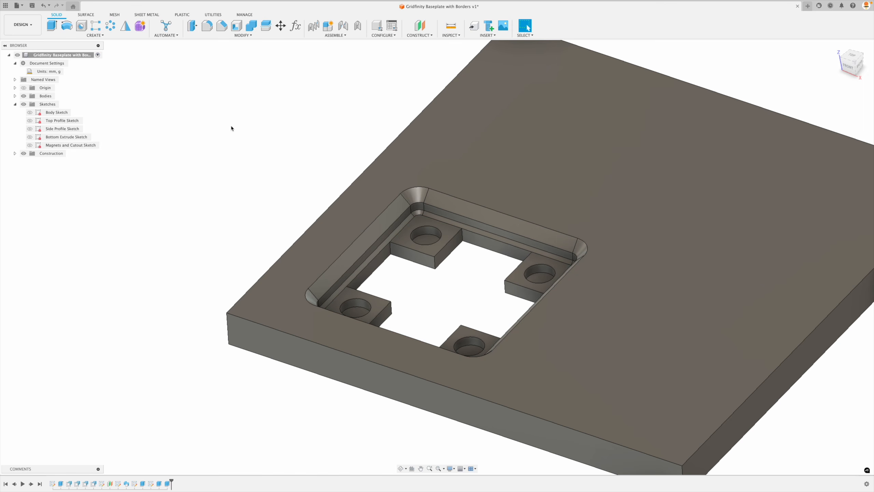
Start a constant-radius fillet on the cross-shaped cutout, selecting the five visible vertical edges of its corner pads
left_click(208, 27)
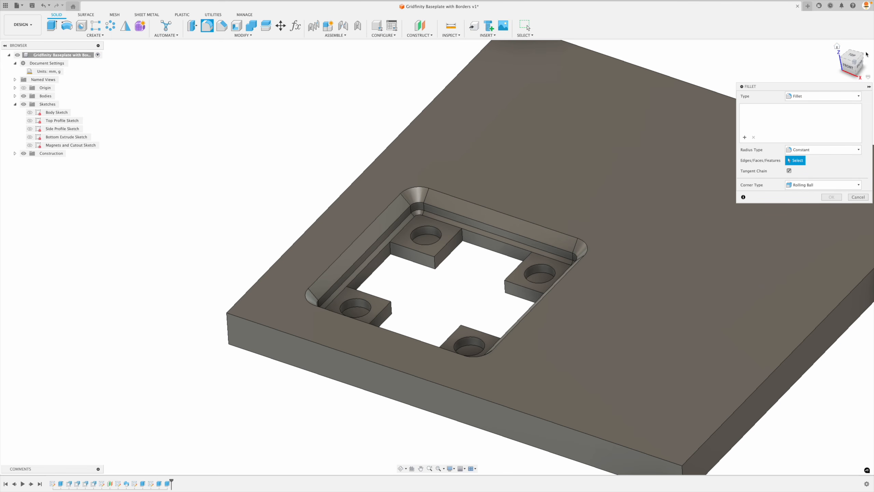
left_click(837, 47)
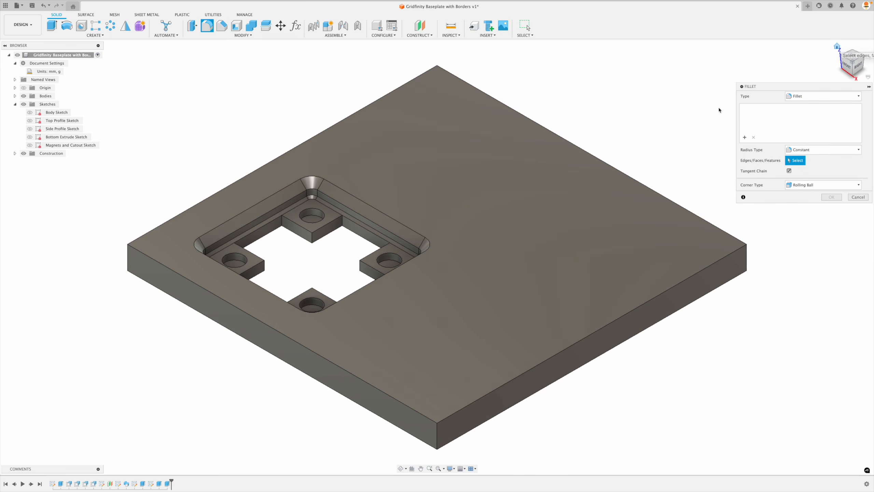
scroll(321, 252, "up", 6)
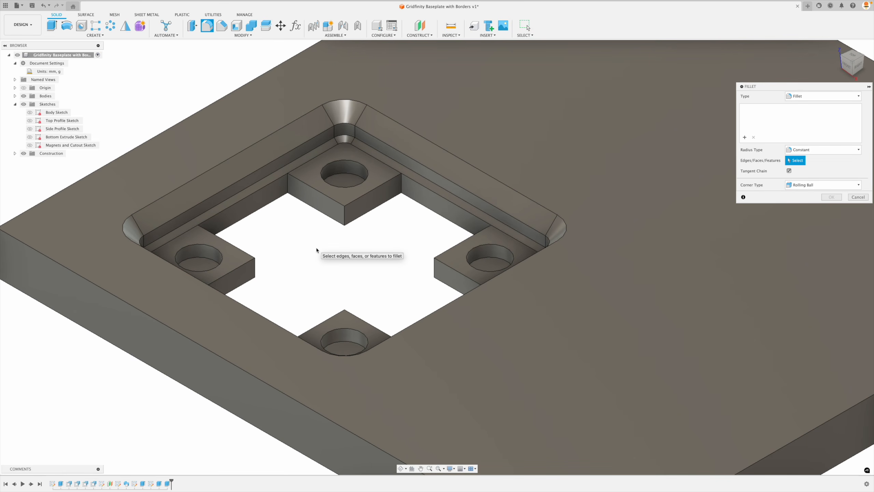
left_click(288, 184)
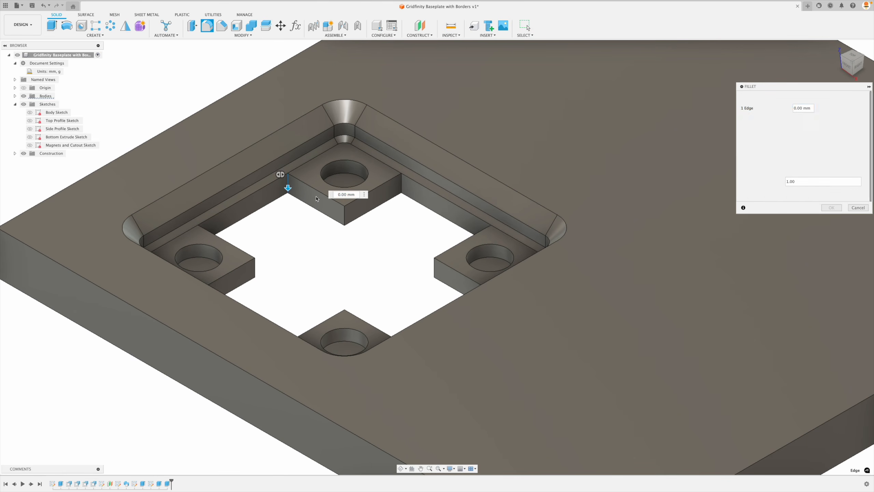
left_click(345, 215)
left_click(402, 187)
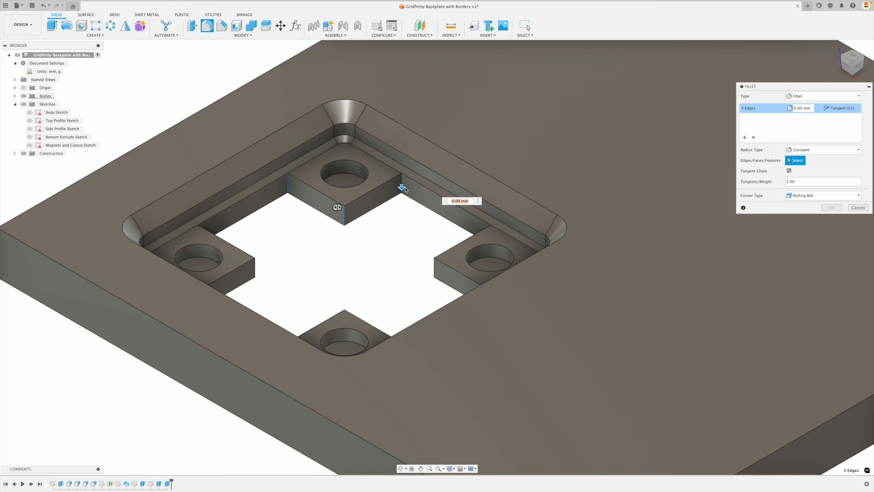
left_click(435, 271)
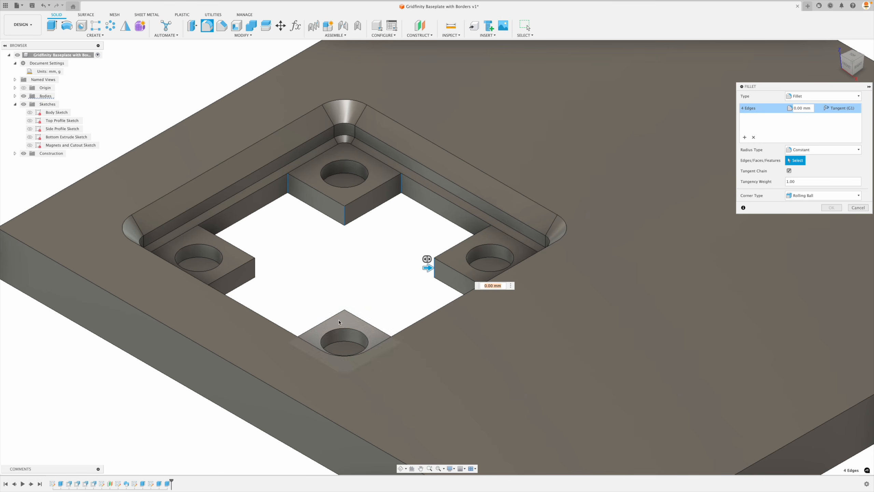
left_click(255, 268)
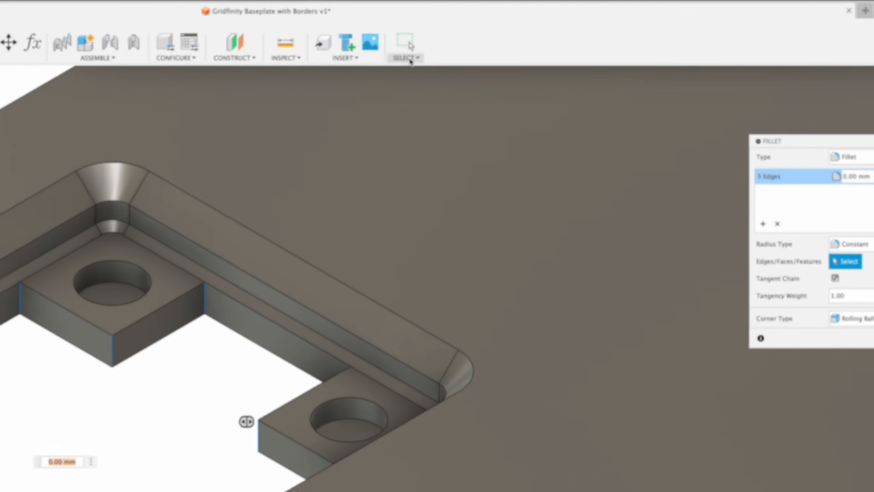
Check the selection filters for Select Through, add the cutout's hidden vertical edges to the fillet, and set the radius to 5 mm
left_click(525, 35)
mouse_move(392, 163)
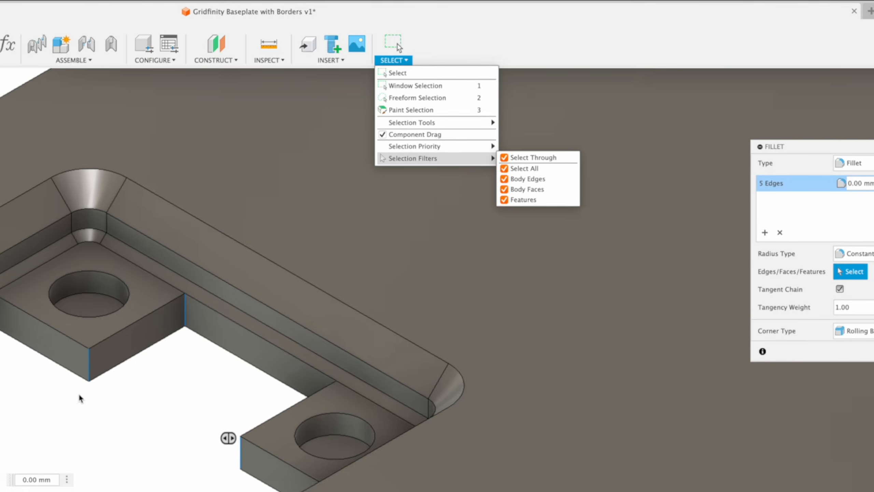
left_click(69, 405)
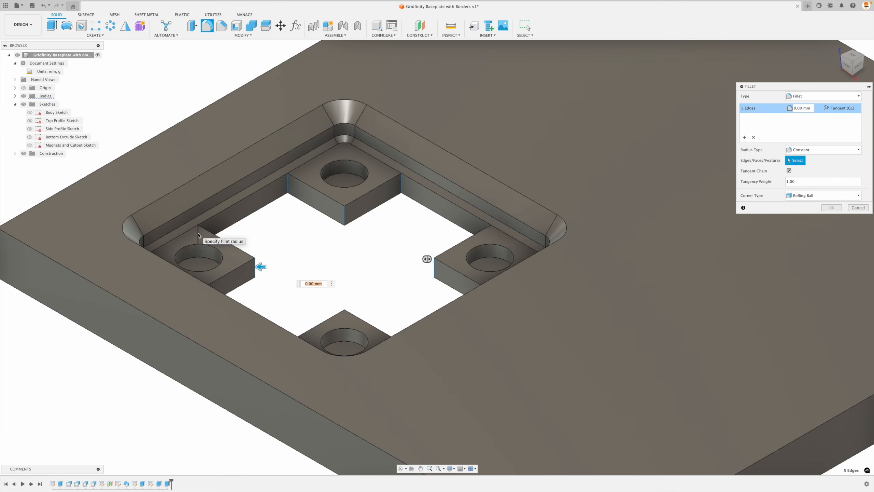
left_click(198, 234)
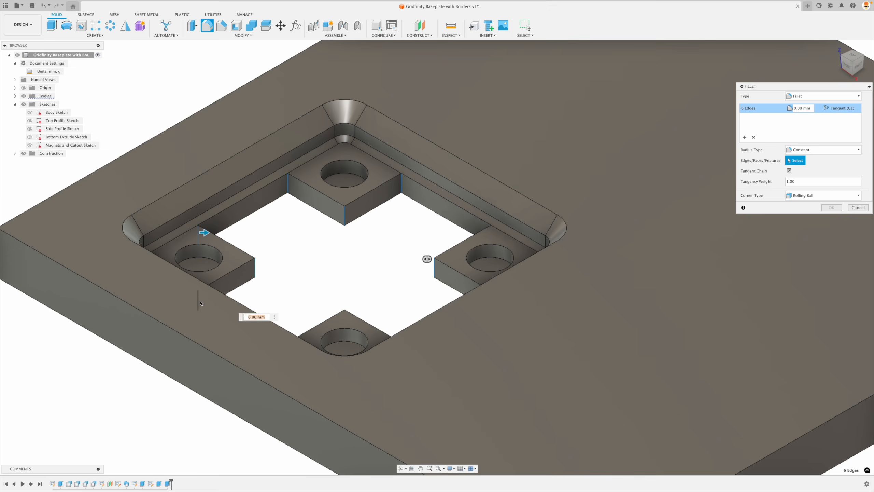
left_click(200, 303)
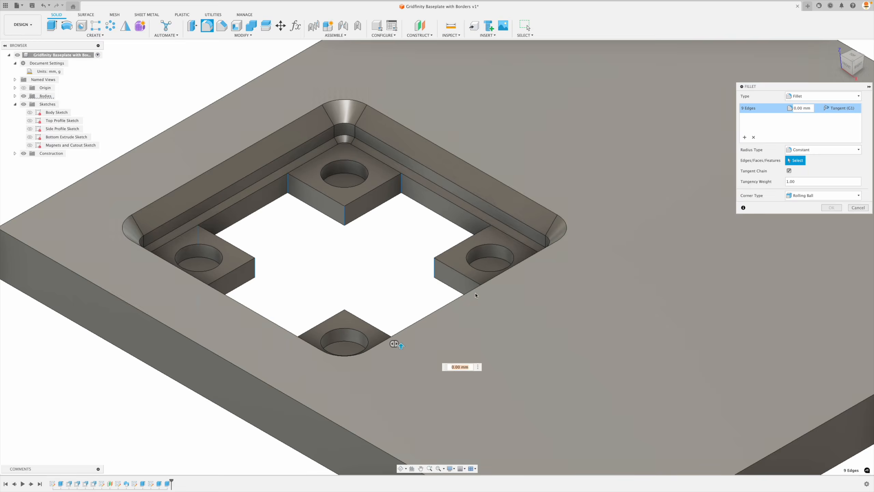
left_click(491, 233)
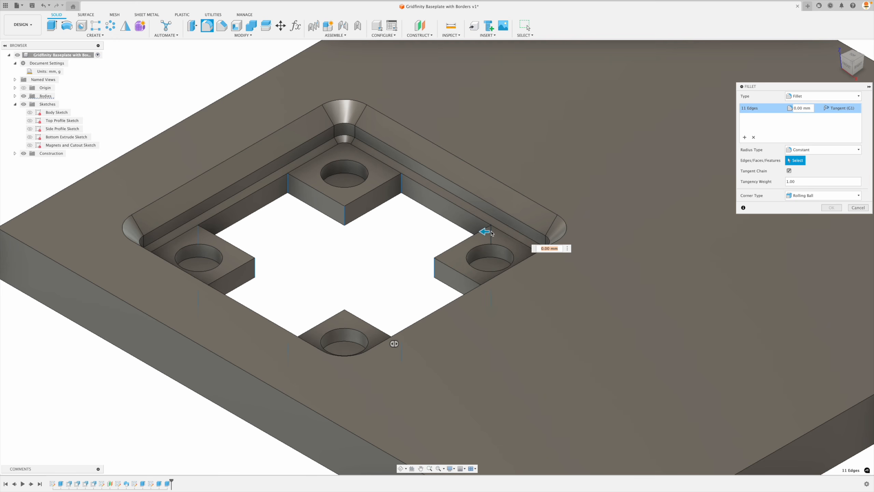
type("5")
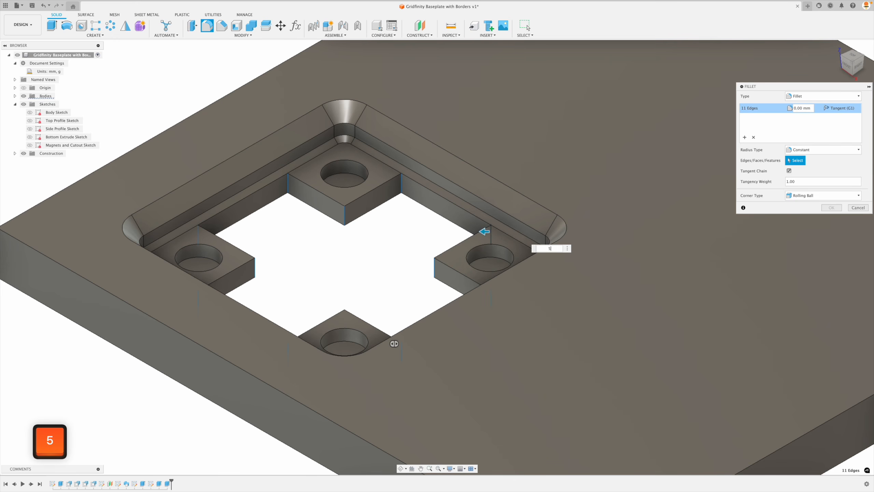
Add the missed inner corner edge of the remaining pad to the fillet selection and complete the fillet
middle_click_drag(491, 233, 333, 244, "shift")
scroll(341, 214, "up", 3)
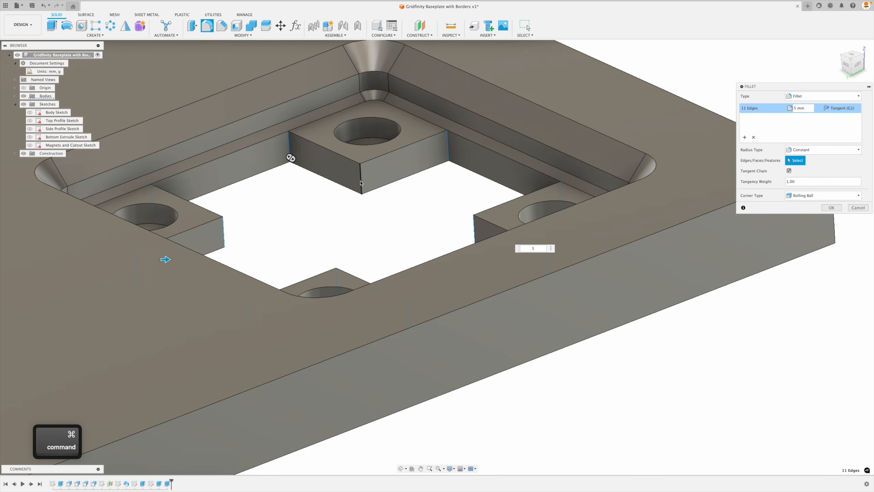
left_click(361, 182, "super")
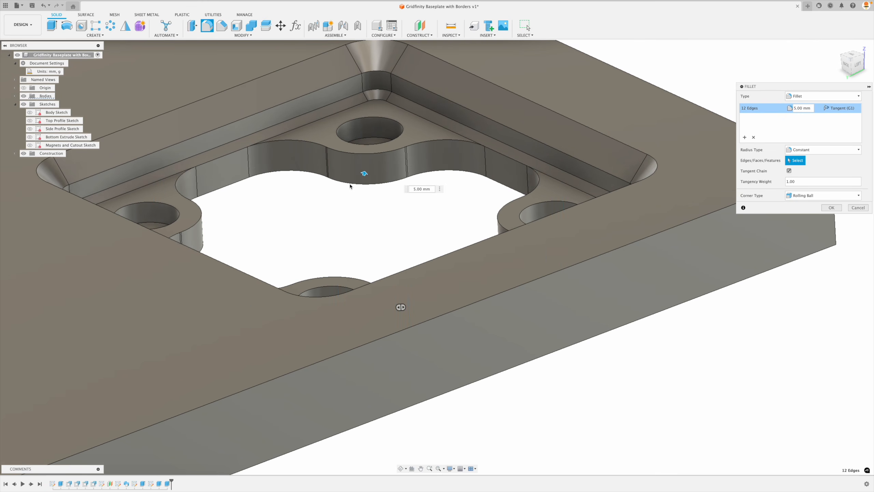
key("super")
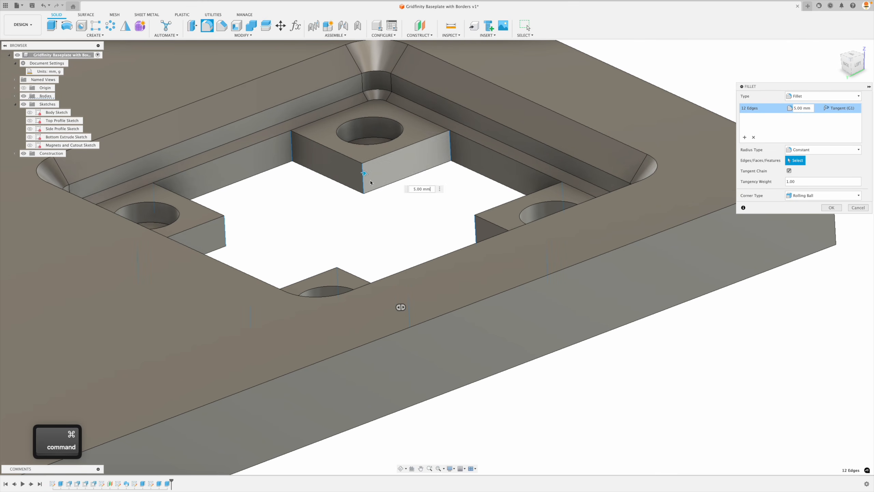
left_click(291, 144, "super")
left_click(292, 146, "super")
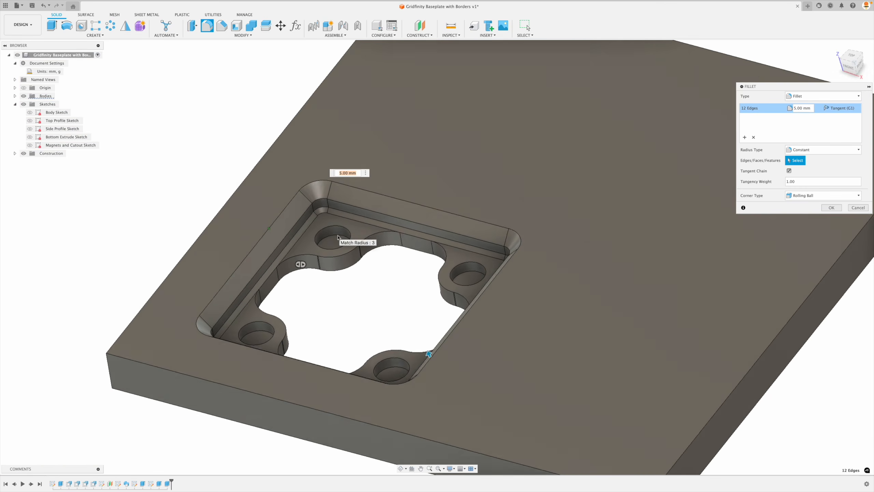
left_click(832, 207)
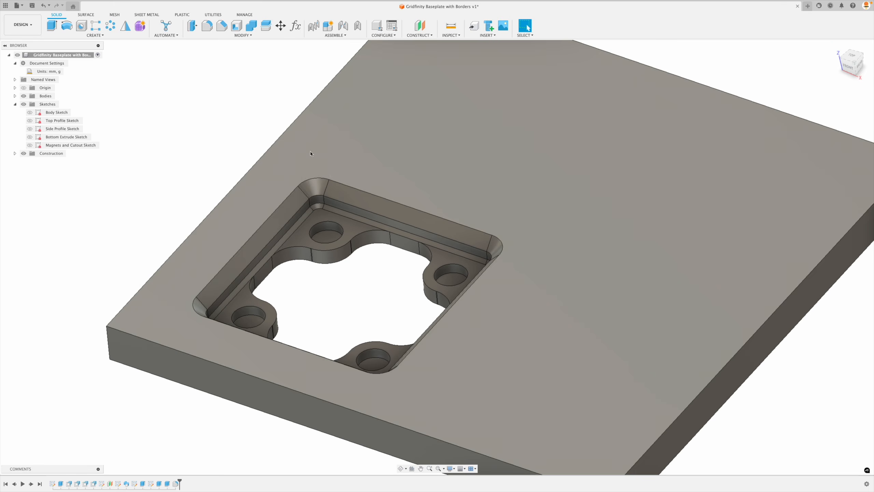
Start a rectangular pattern of features and select the pocket's sweep, the magnet-hole and centre-cutout extrudes, and the cutout fillet
left_click(837, 46)
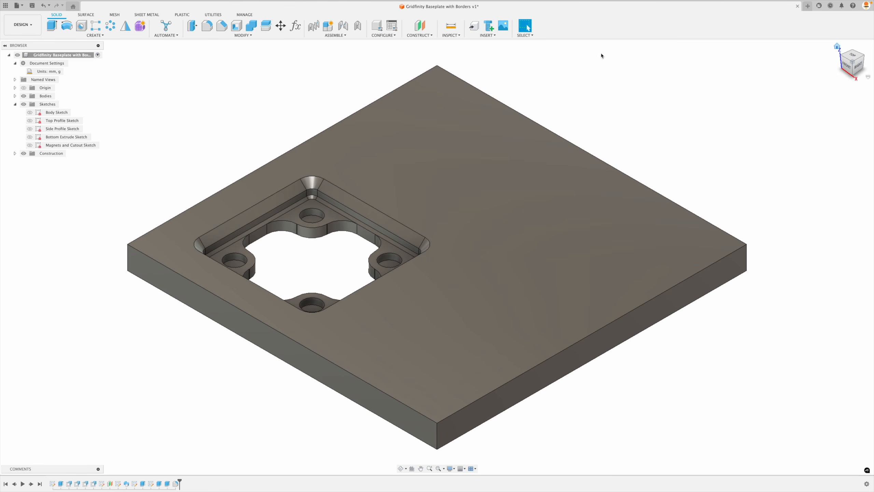
left_click(96, 28)
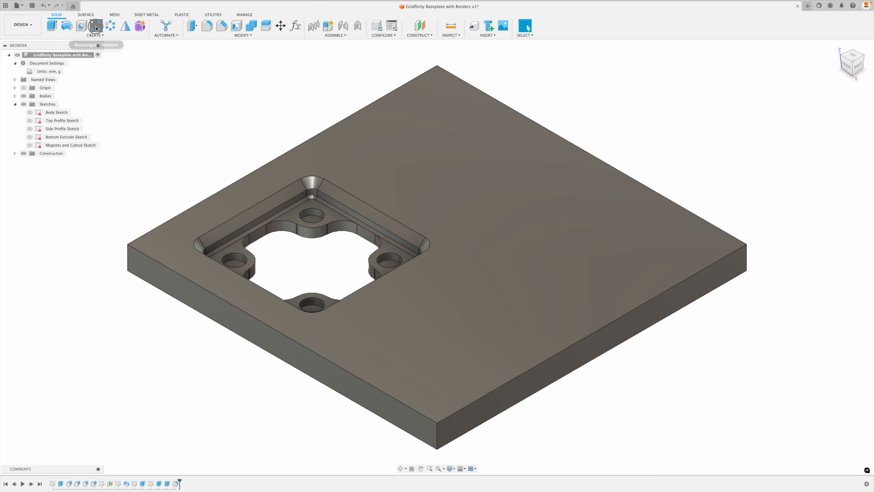
left_click(834, 107)
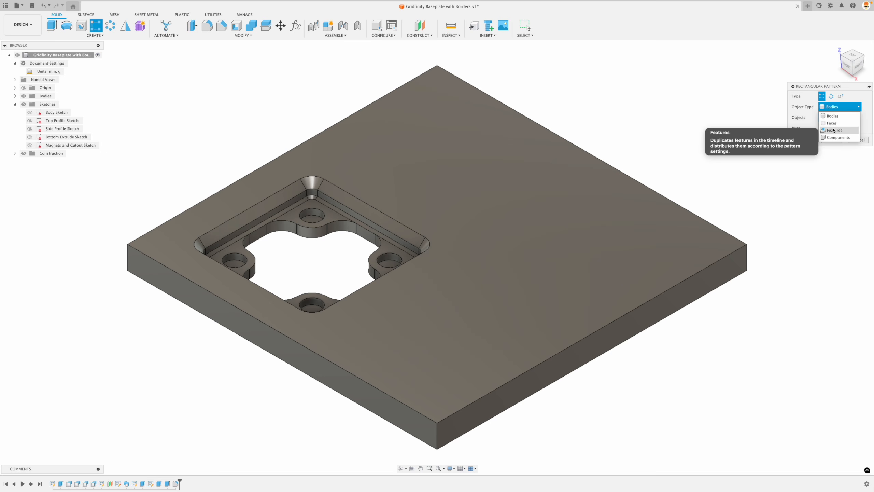
left_click(833, 130)
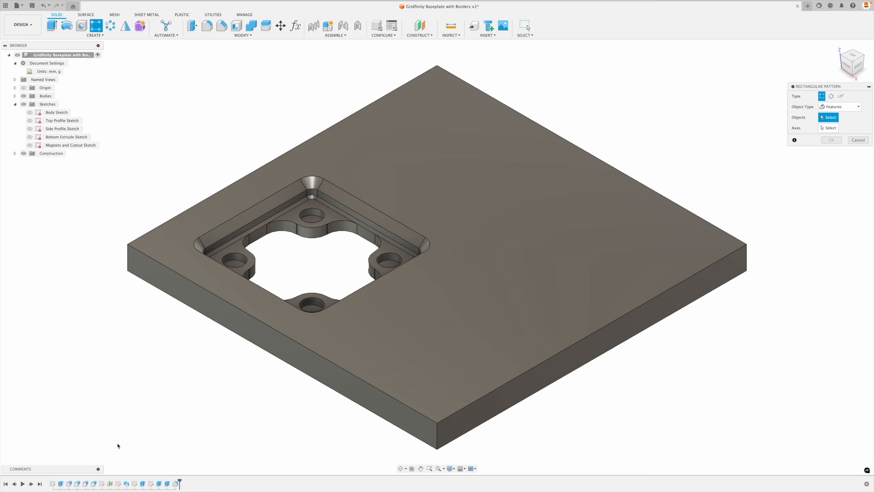
left_click(127, 483)
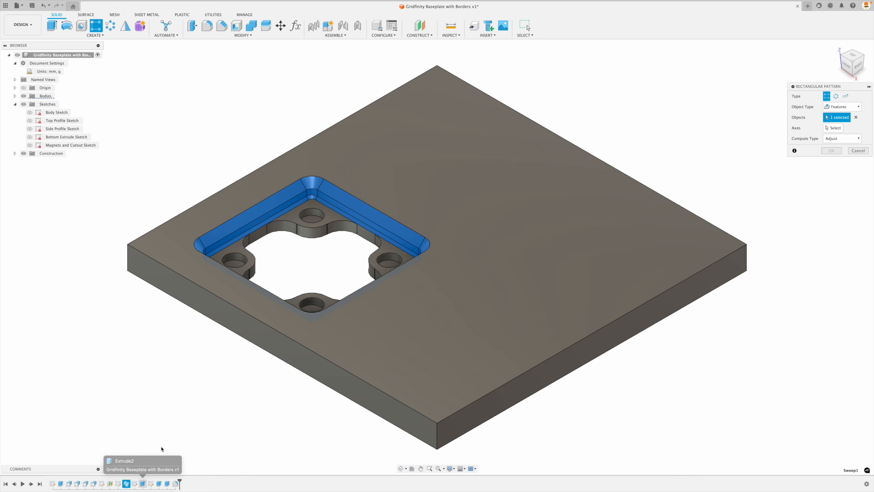
left_click(160, 484)
left_click(168, 484)
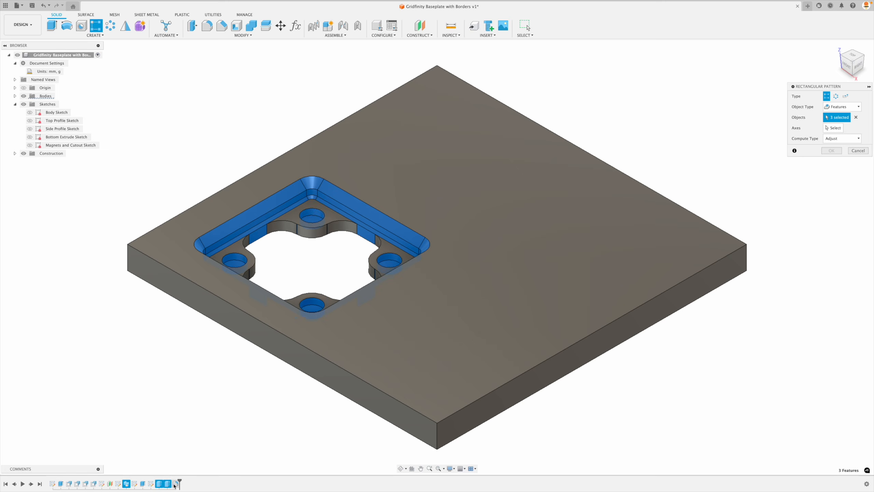
left_click(176, 484)
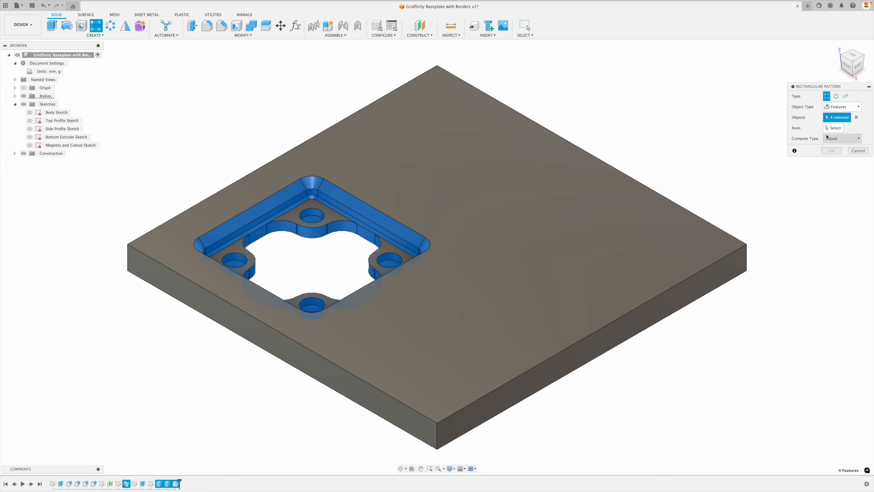
Use the plate's front top edge as the first pattern axis and set the distribution to Spacing
left_click(831, 130)
middle_click_drag(256, 388, 399, 374, "shift")
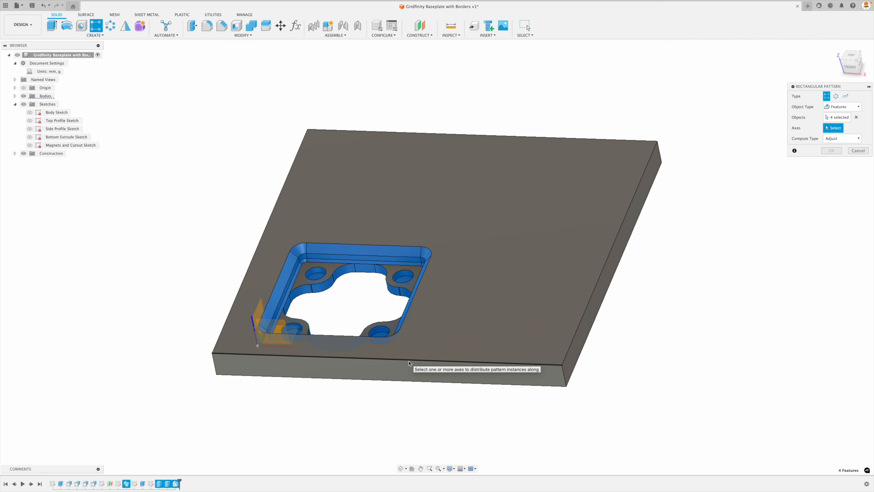
left_click(410, 363)
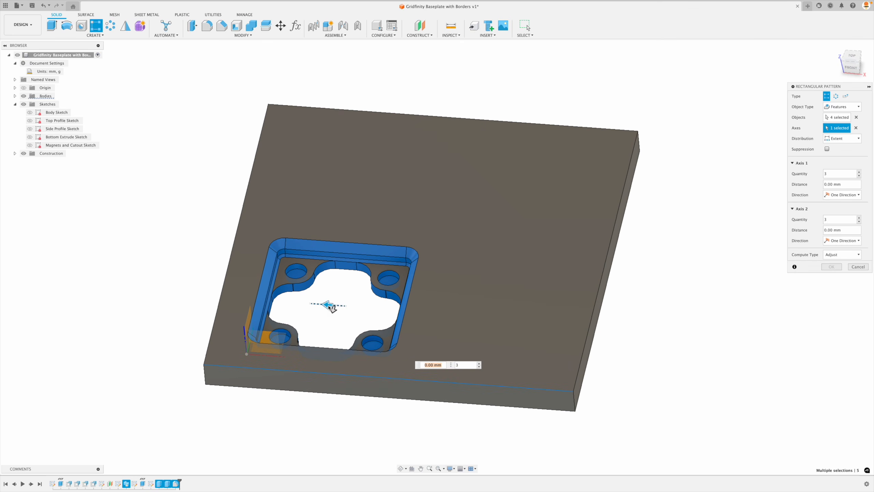
left_click_drag(328, 305, 537, 331)
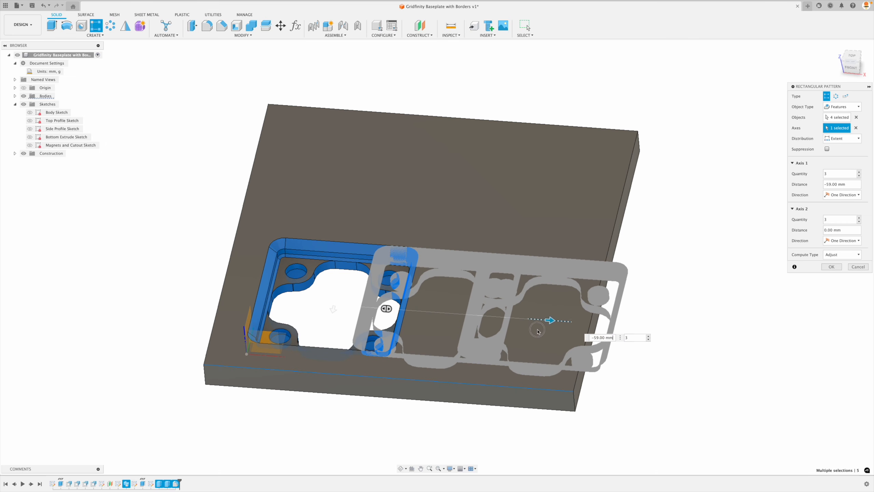
left_click(612, 337)
left_click(843, 138)
left_click(843, 156)
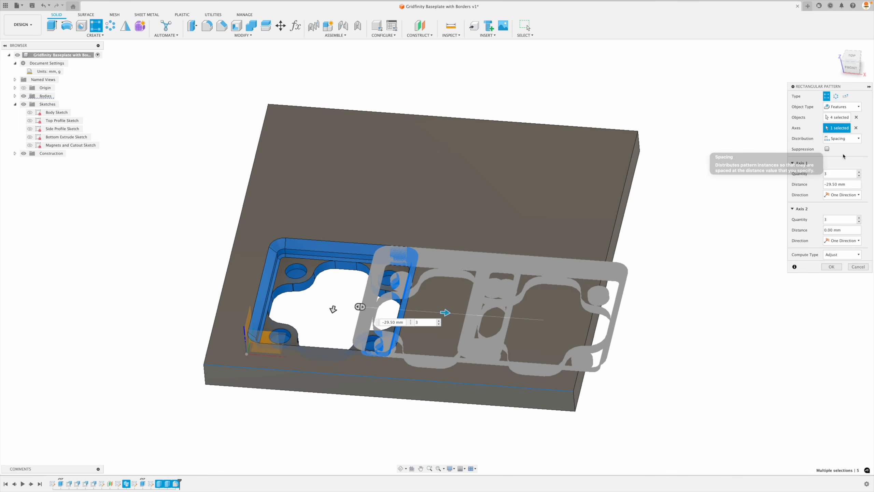
Set the first-axis distance to -SquareDim and the quantity to Columns, and complete the rectangular pattern
left_click_drag(447, 312, 508, 319)
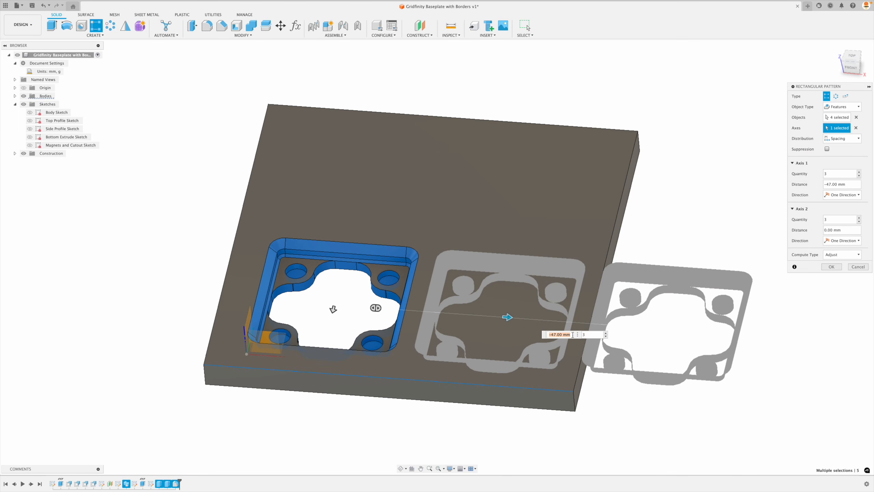
type("-sq")
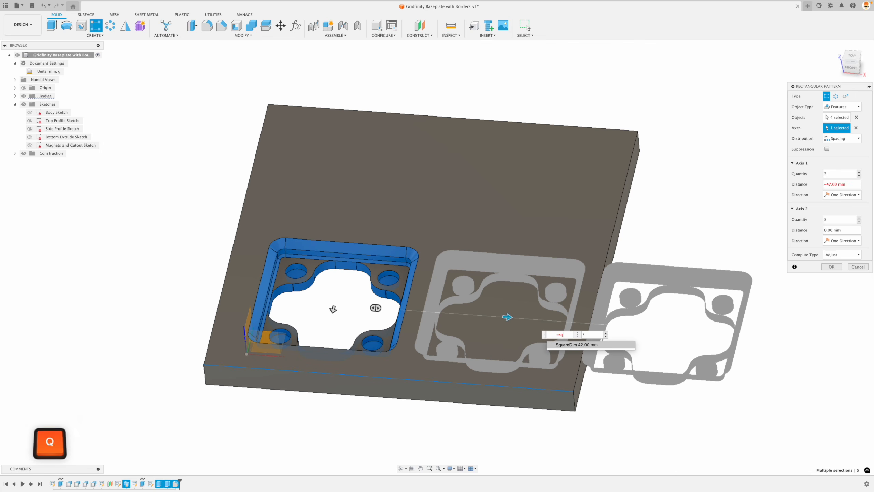
key("Return")
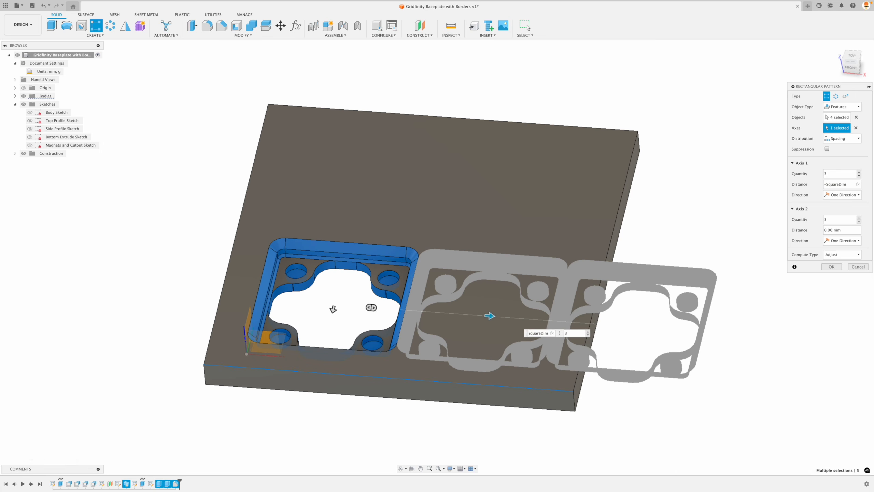
key("Tab")
type("Columns")
key("Return")
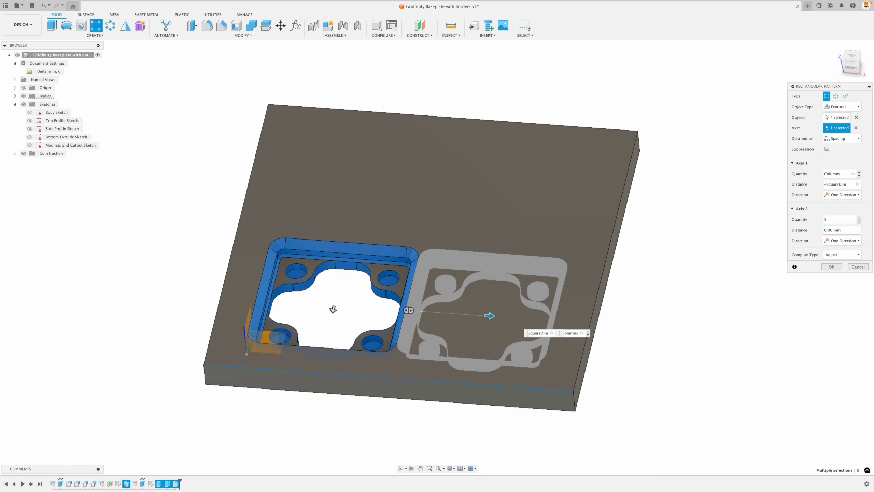
key("Return")
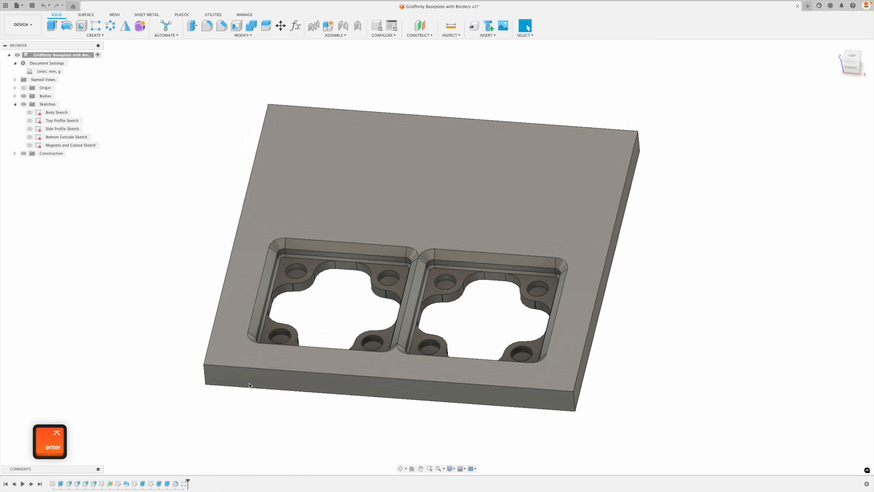
Edit the rectangular pattern, adding the plate's left top edge as the second axis and adjusting the first-axis distance to 45 mm toward the plate's right side
double_click(185, 483)
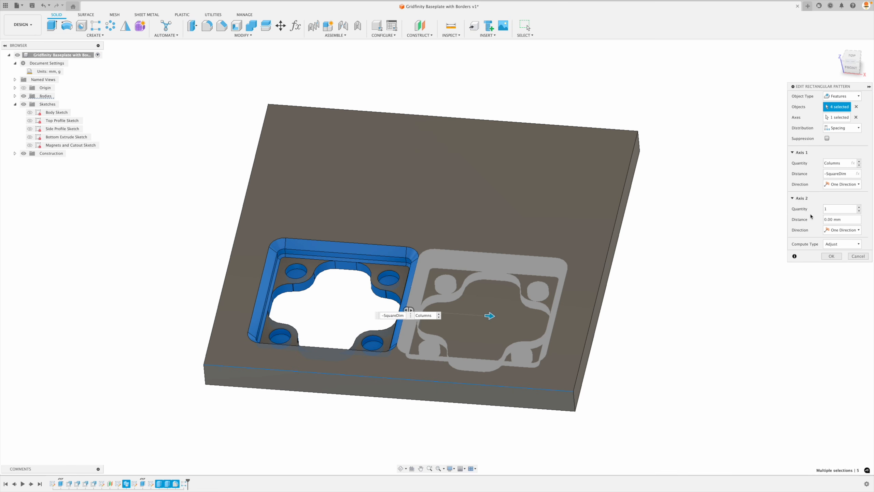
left_click(838, 118)
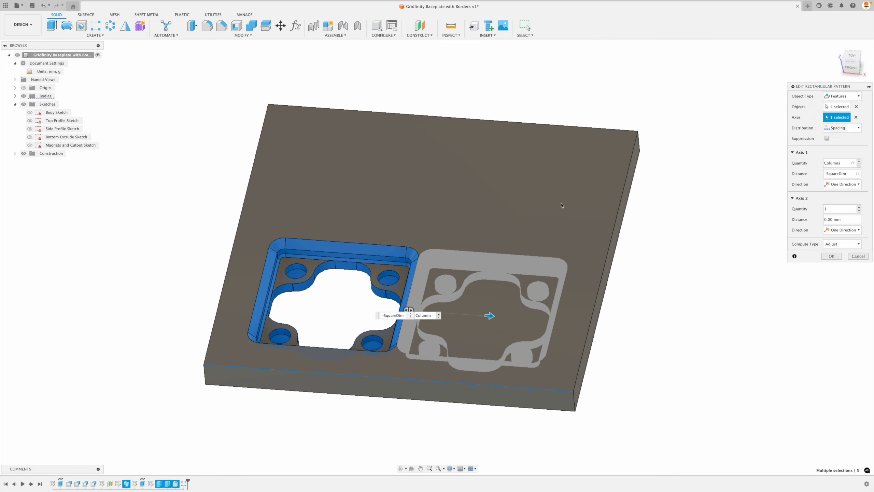
left_click(238, 231)
middle_click_drag(238, 231, 226, 264, "shift")
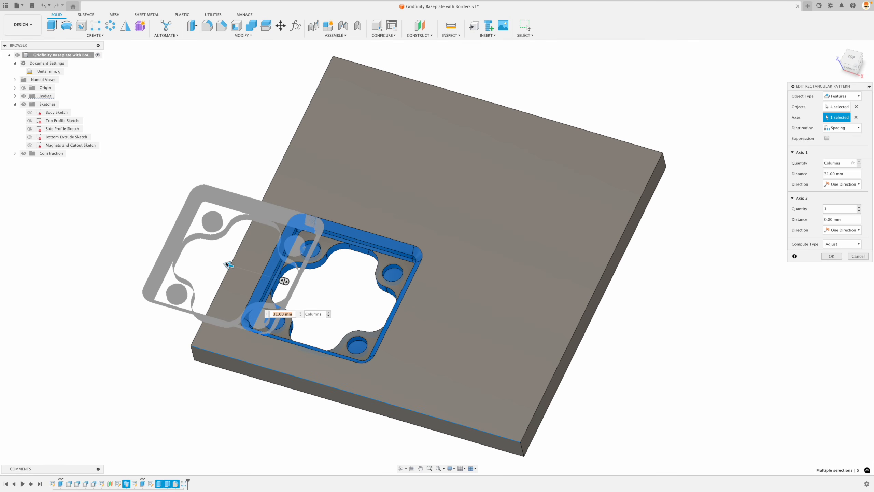
left_click_drag(396, 299, 489, 338)
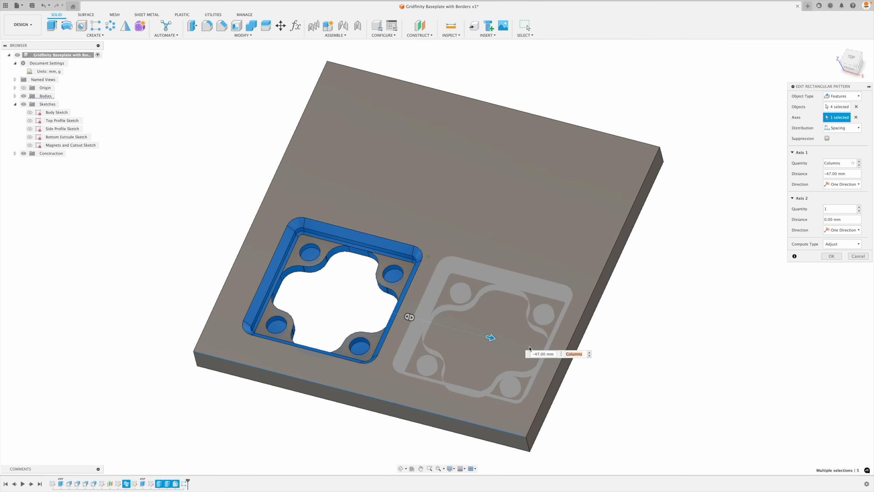
left_click(555, 355)
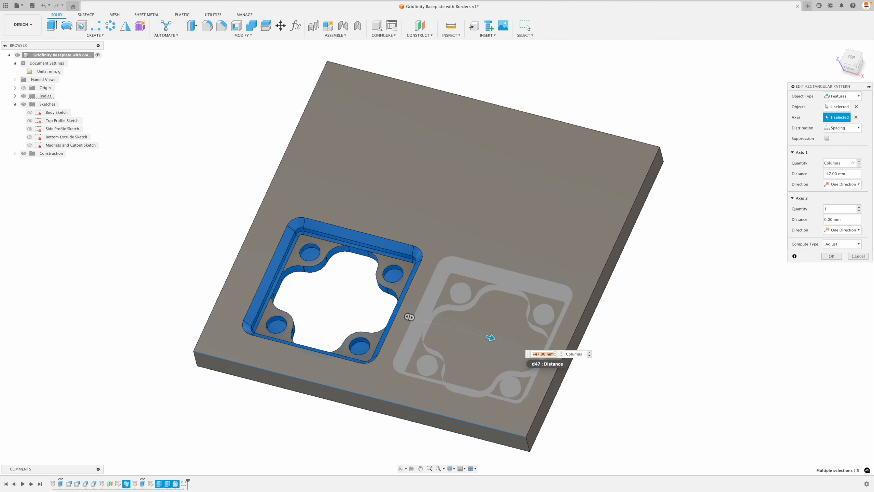
key("super")
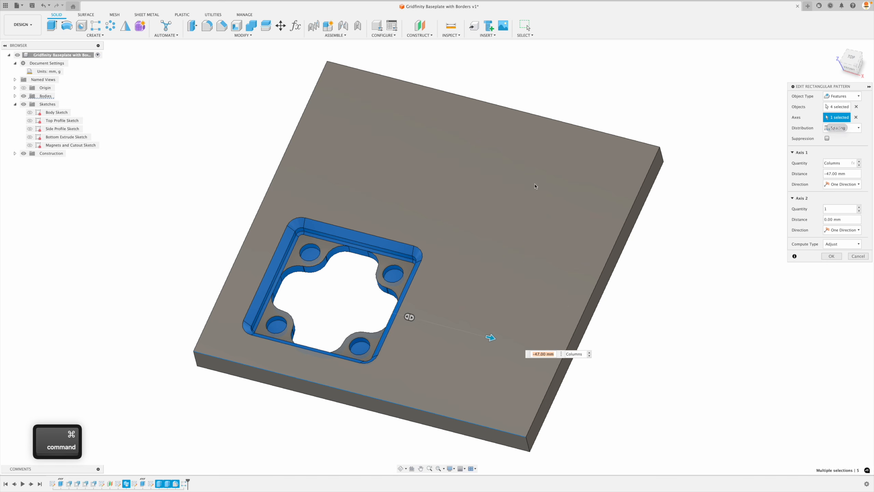
left_click(268, 190)
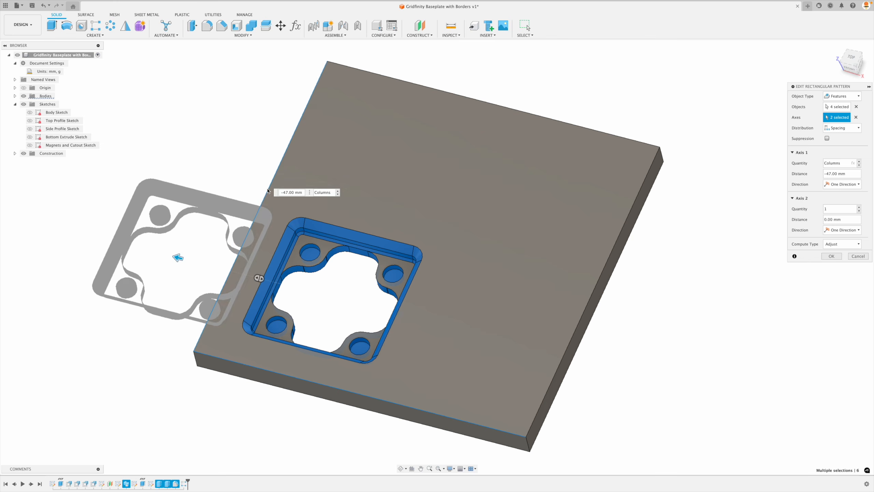
middle_click_drag(268, 191, 339, 375, "shift")
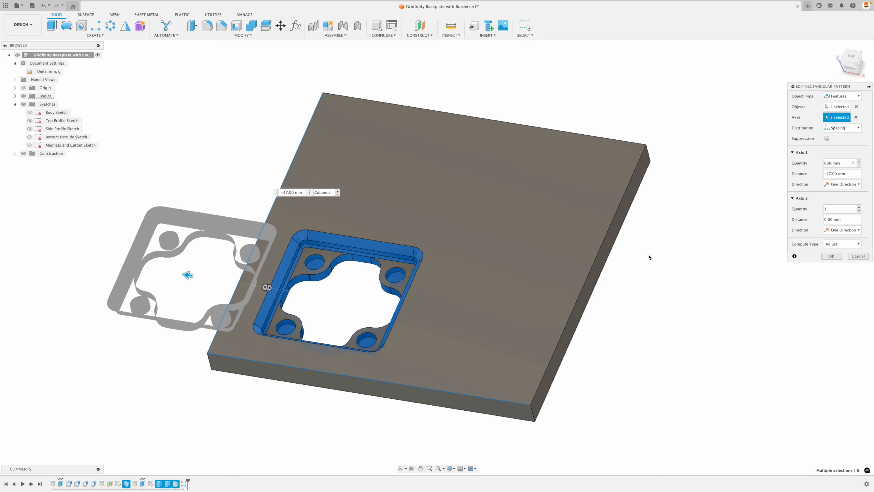
left_click_drag(185, 278, 478, 322)
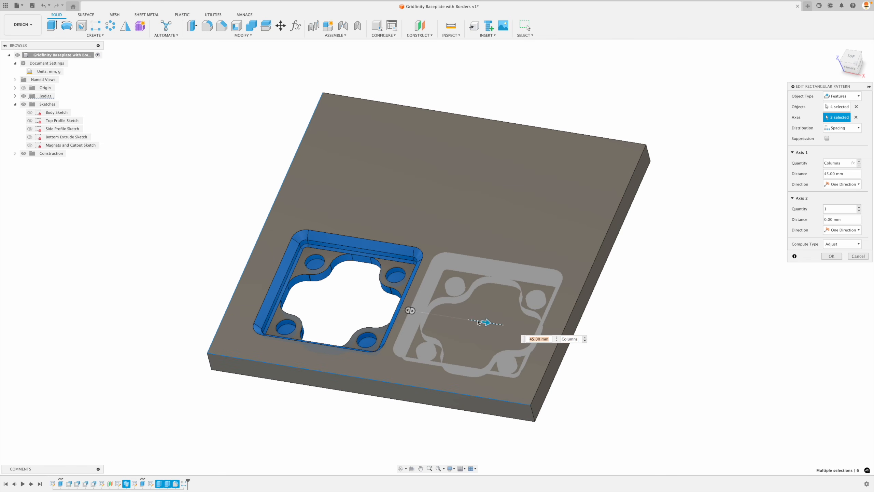
Set the second-axis distance to SquareDim and its quantity to Rows, with the copies running toward the plate's back edge
left_click(847, 220)
type("10")
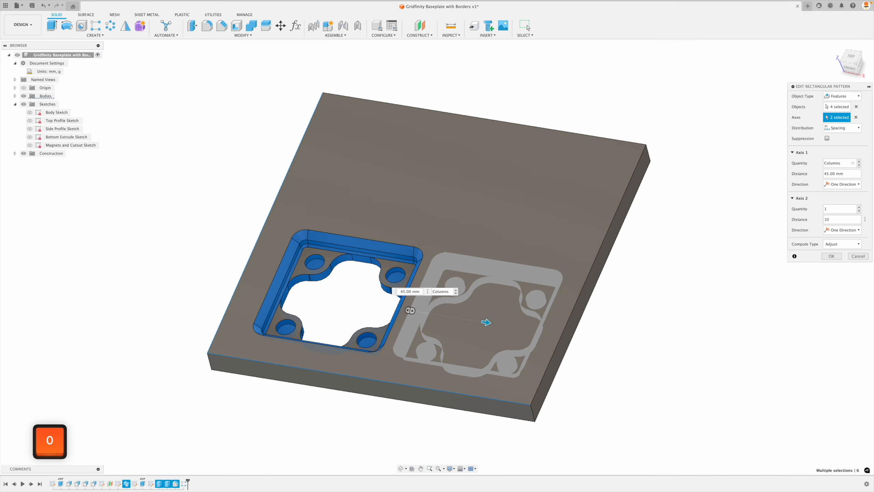
left_click(859, 207)
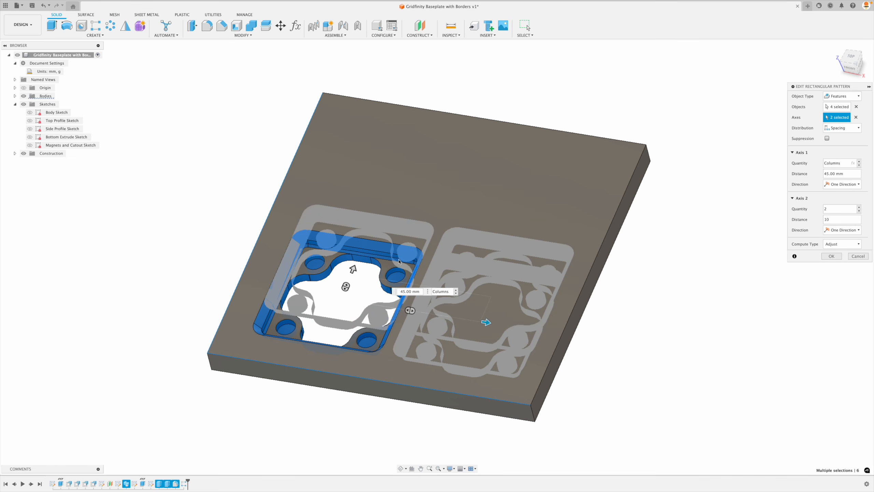
left_click_drag(355, 270, 408, 182)
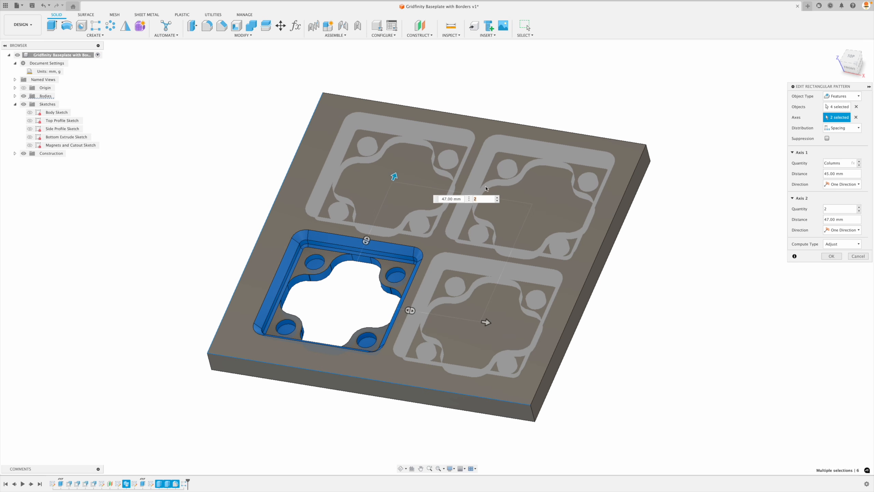
type("s")
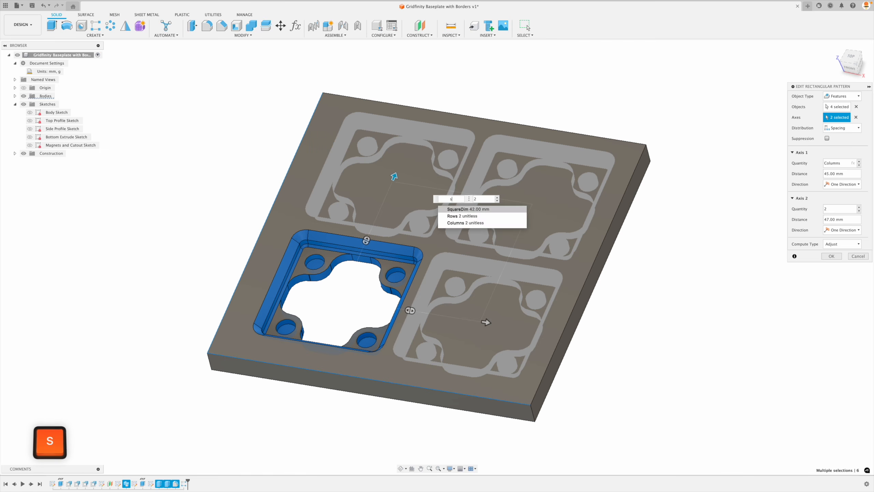
key("Tab")
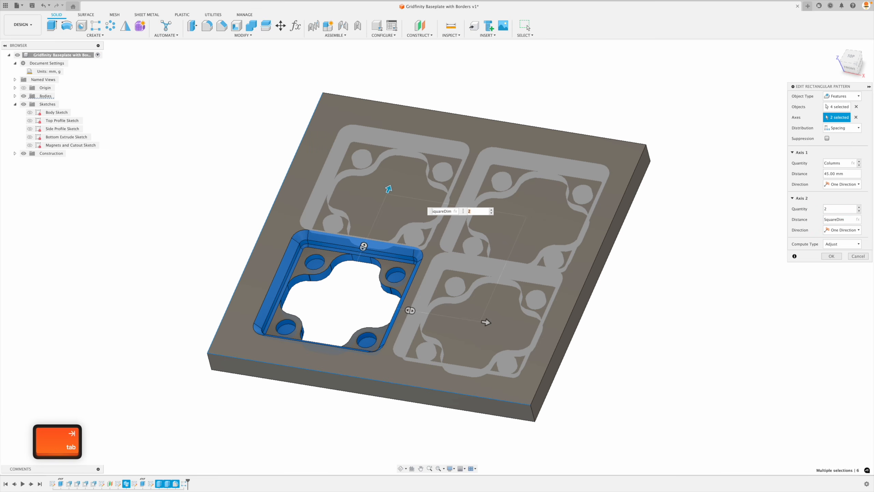
type("r")
key("Tab")
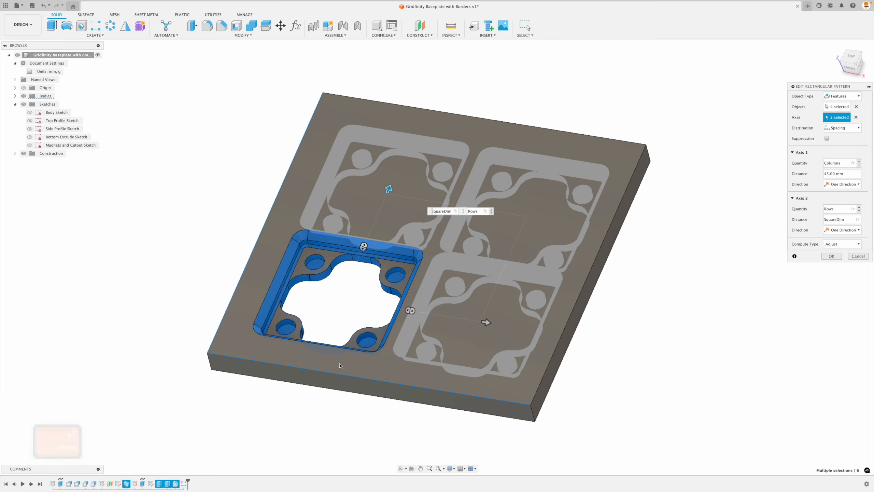
Set the first-axis distance to SquareDim and try to apply the edited two-axis pattern
left_click_drag(487, 323, 491, 325)
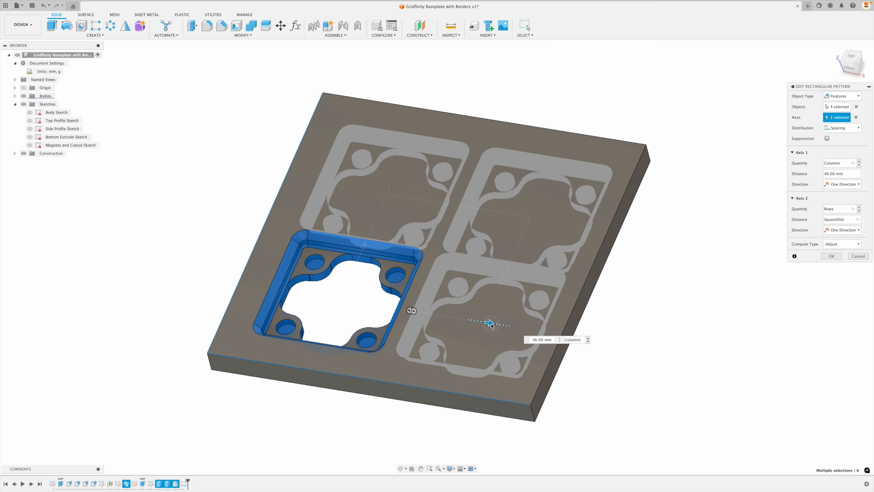
type("s")
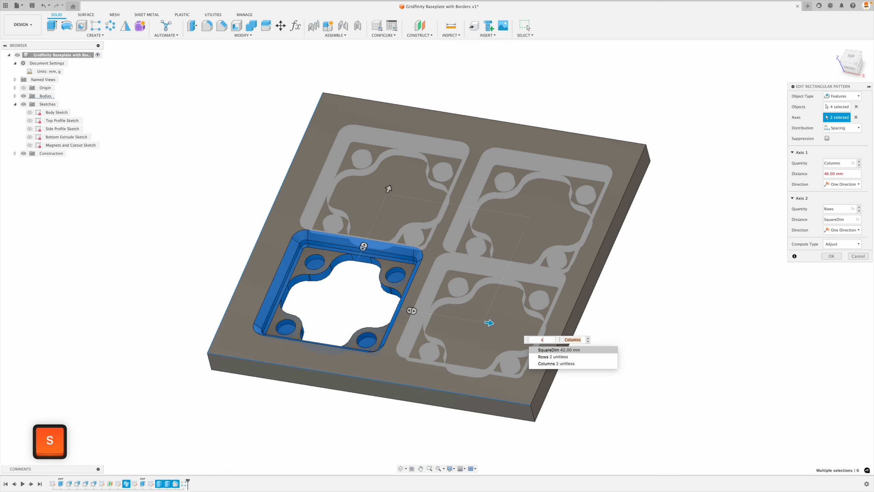
key("Return")
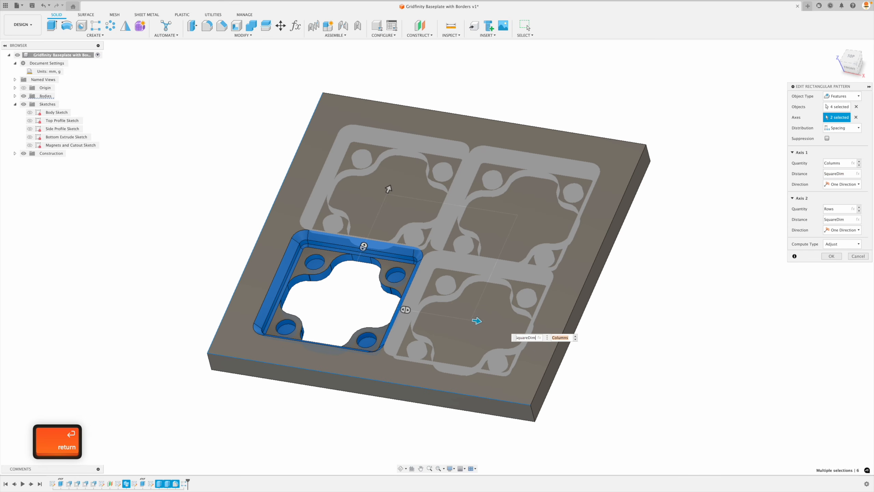
key("Return")
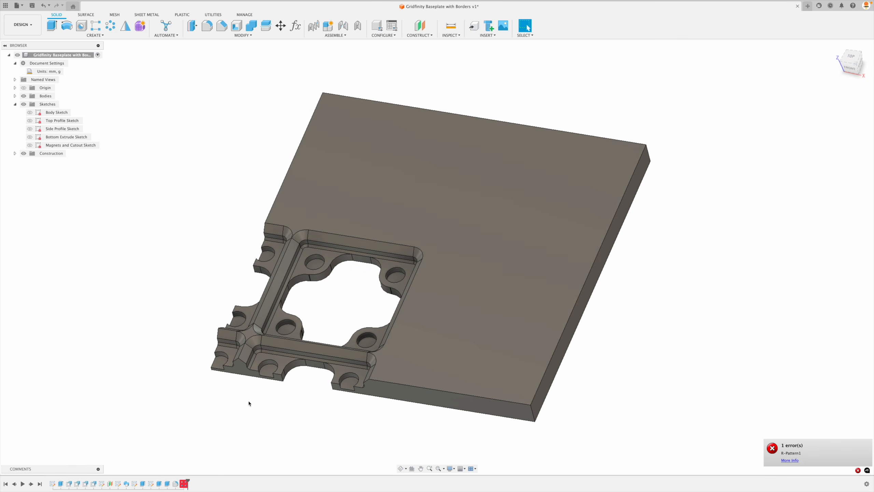
Edit the failed rectangular pattern and set both axis distances to -SquareDim so the copies spread across the plate
middle_click_drag(248, 404, 182, 483, "shift")
left_click(183, 484)
double_click(182, 484)
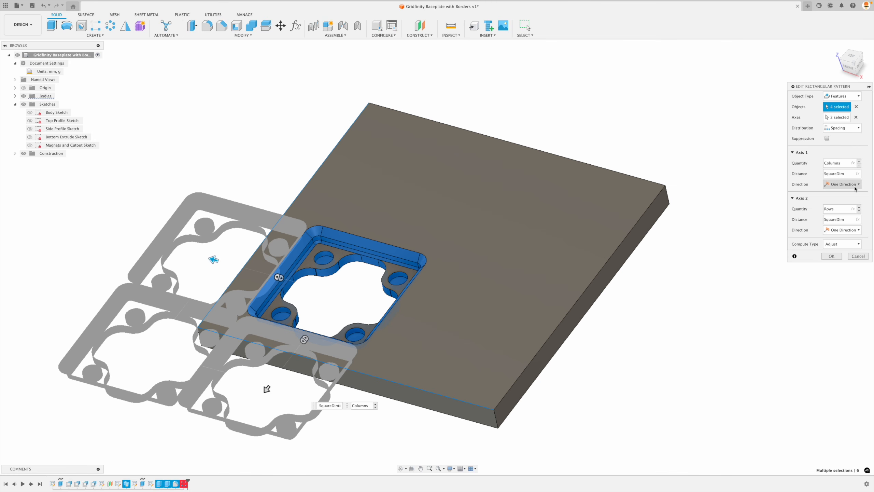
key("Left")
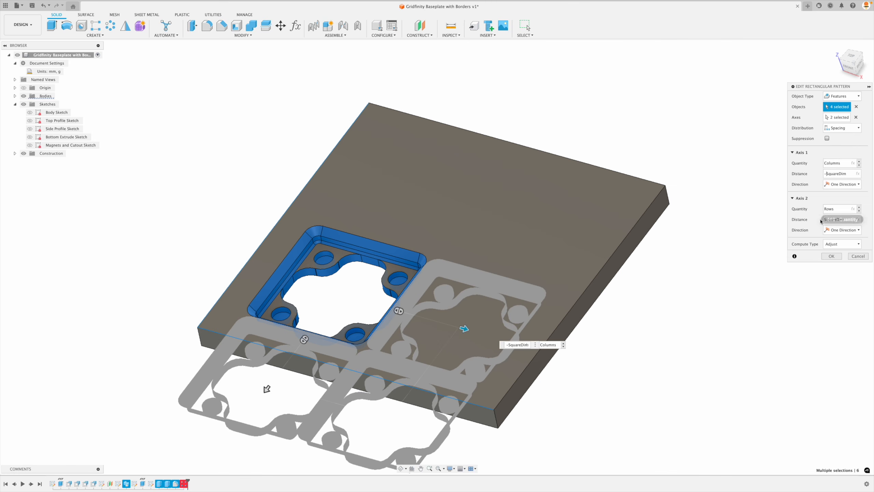
left_click(823, 219)
type("-")
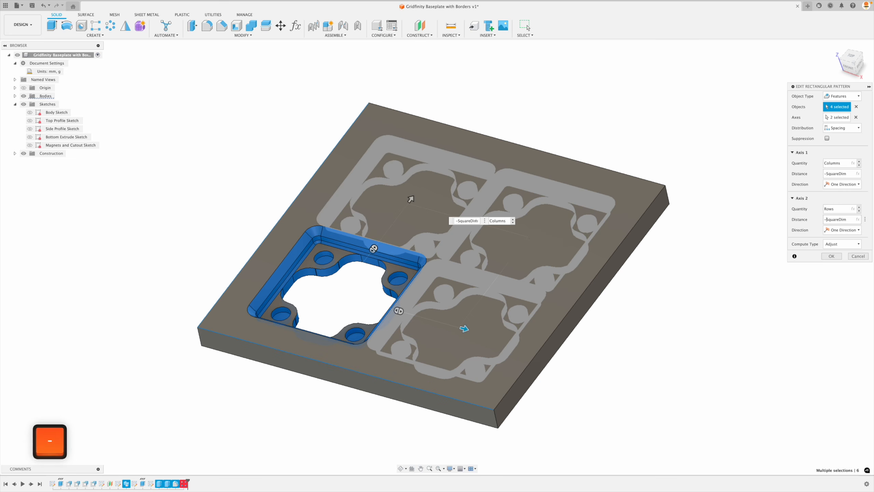
key("Return")
Set the Columns and Rows user parameters to 3 each
middle_click_drag(785, 239, 690, 240, "shift")
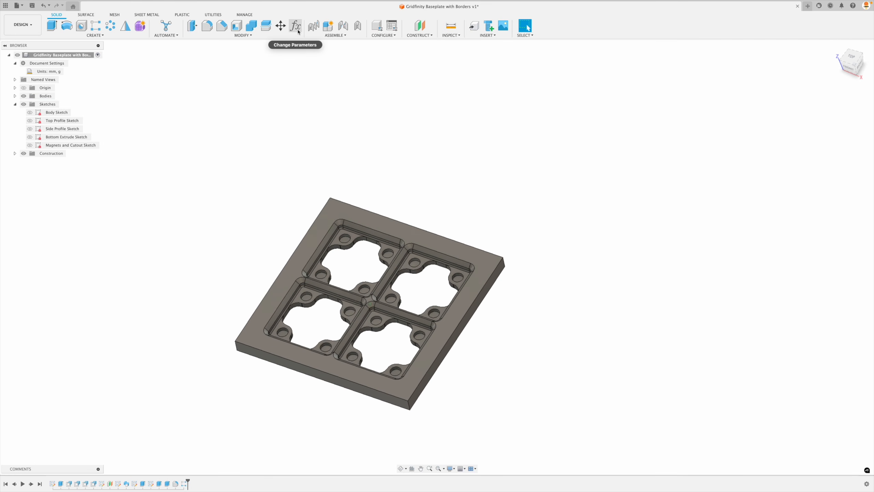
left_click(298, 30)
double_click(447, 99)
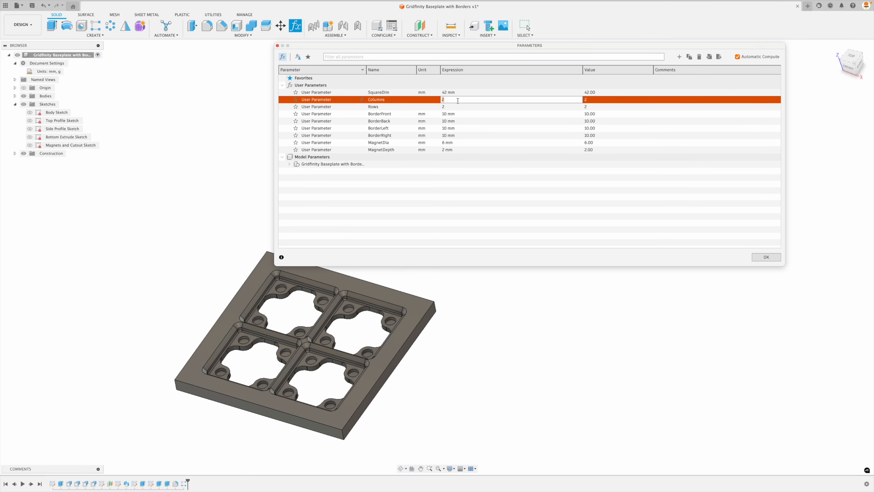
type("3")
key("Return")
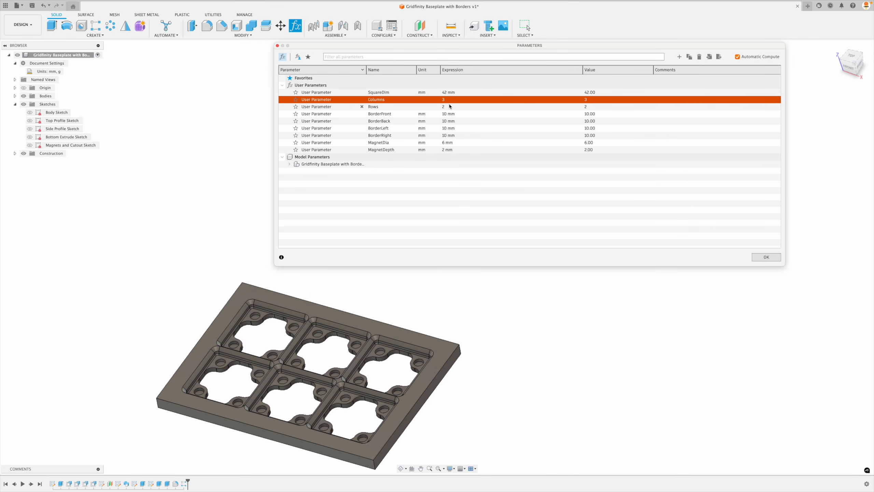
double_click(453, 107)
type("3")
key("Return")
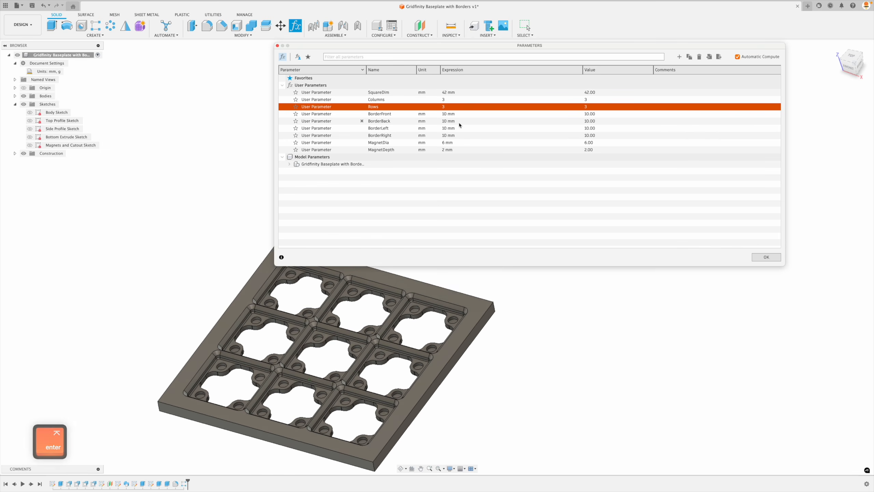
Set the BorderFront and BorderBack user parameters to 0 mm
double_click(462, 121)
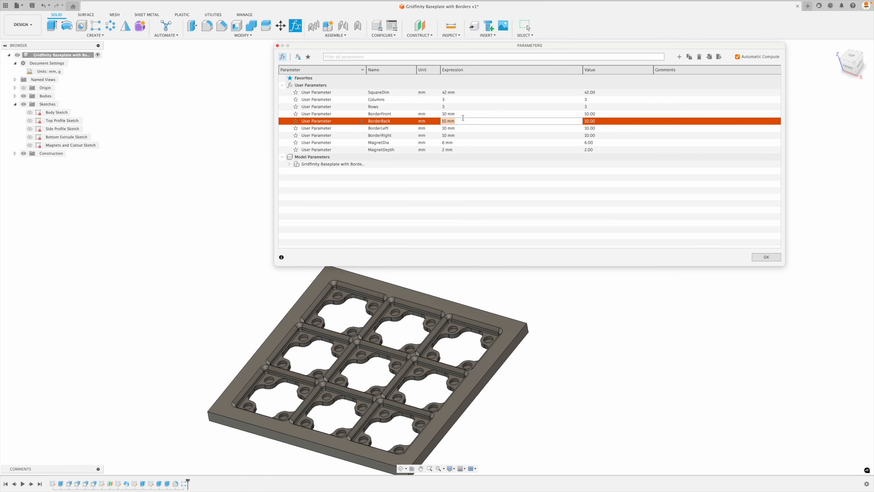
double_click(463, 114)
type("0")
key("Return")
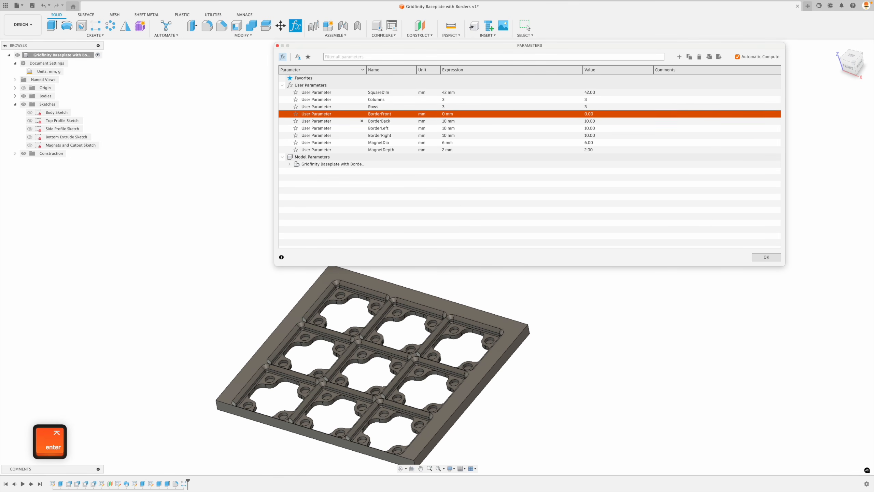
double_click(464, 121)
type("0")
key("Return")
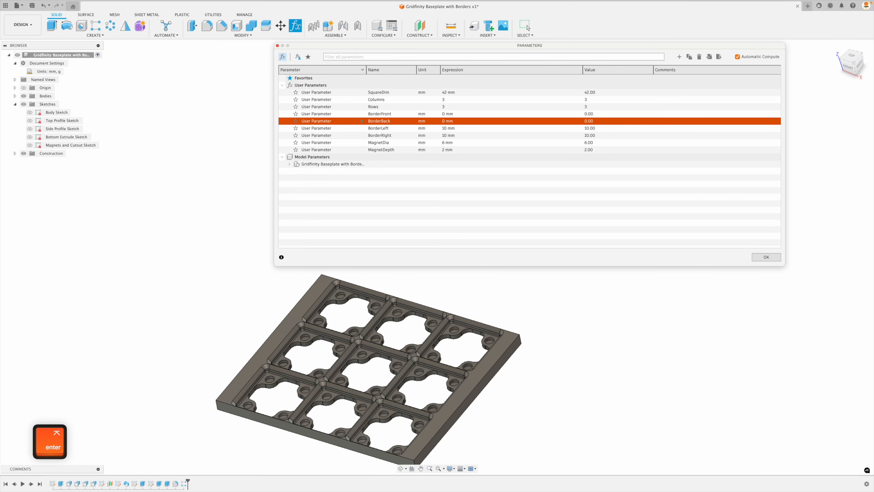
Set the BorderLeft and BorderRight user parameters to 0 mm
double_click(462, 128)
type("0")
key("Return")
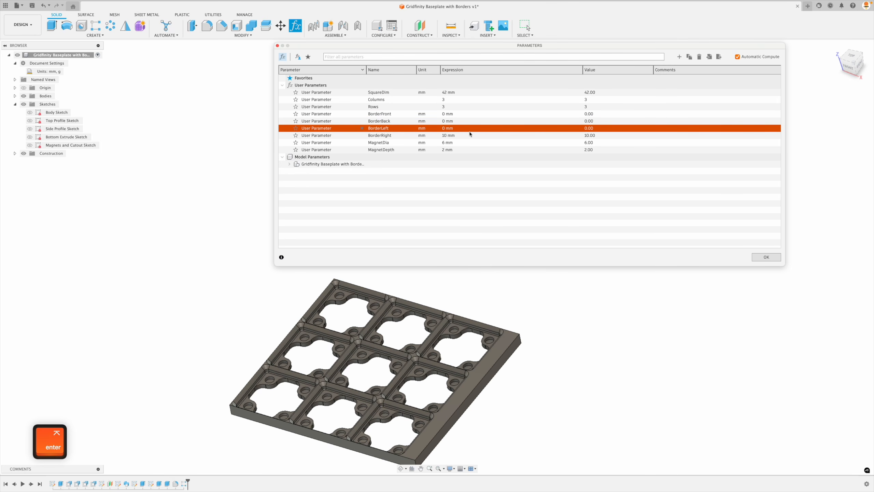
double_click(463, 135)
type("0")
key("Return")
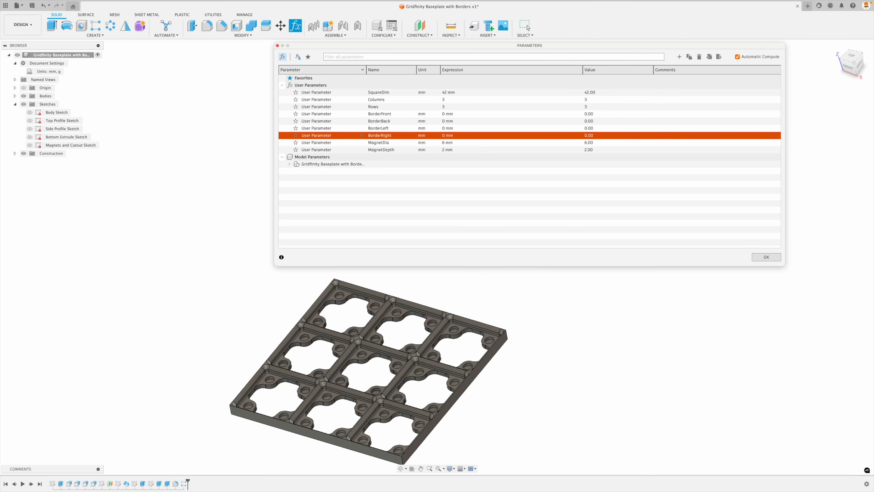
Set the Columns and Rows user parameters back to 2 each
double_click(458, 99)
type("2")
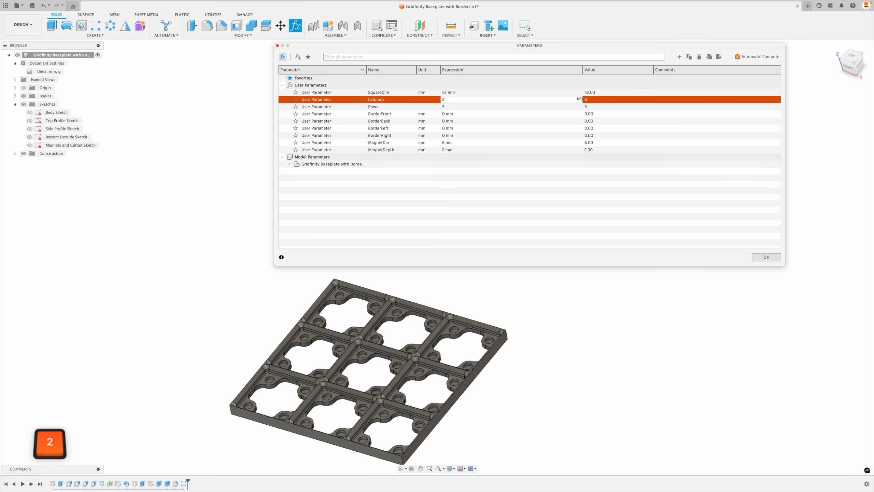
key("Return")
double_click(579, 107)
type("2")
key("Return")
Set BorderFront, BorderBack, BorderLeft and BorderRight to 10 mm each and finish editing the parameters
double_click(458, 114)
type("10")
key("Return")
double_click(464, 122)
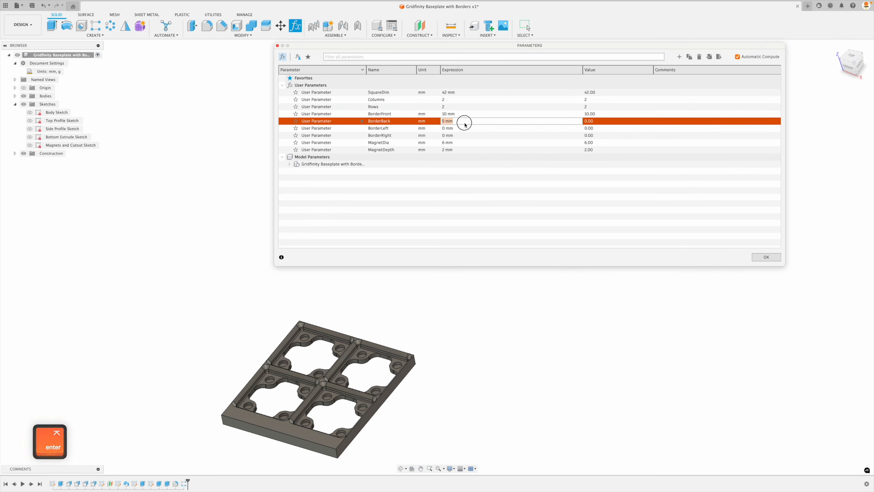
type("10")
key("Return")
double_click(467, 129)
double_click(465, 136)
type("10")
key("Return")
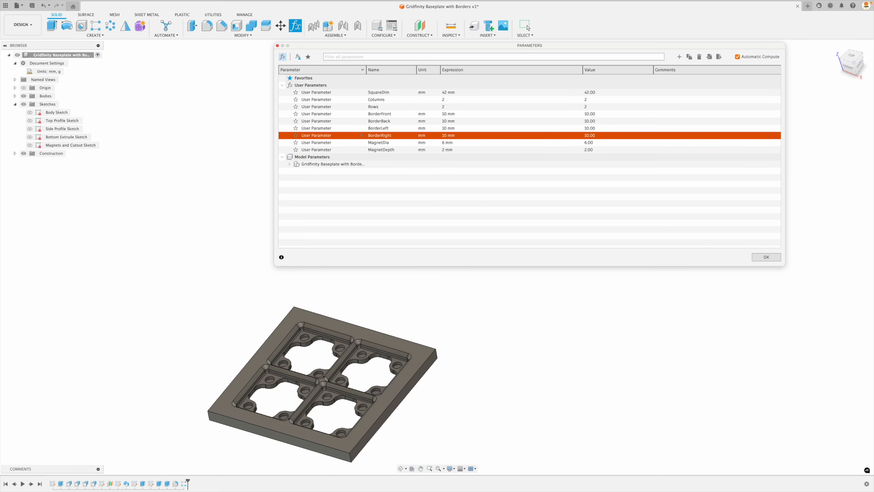
left_click(764, 258)
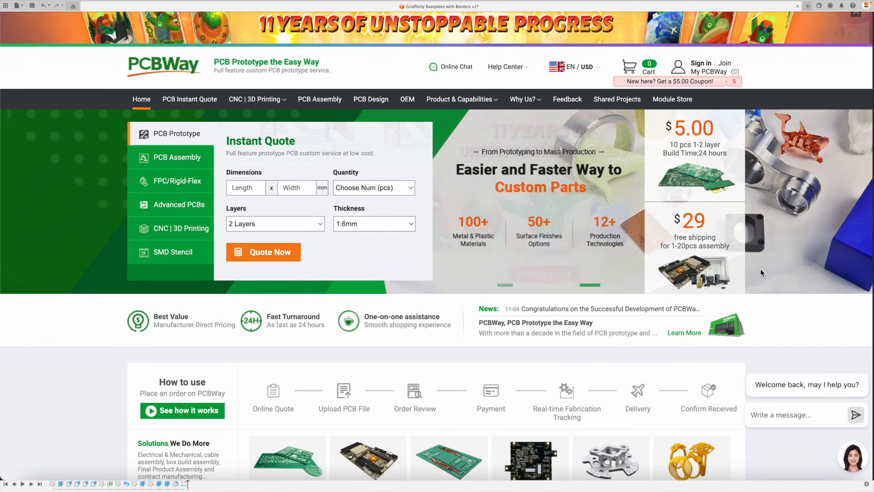
Switch to the PCBWay website and examine its homepage services, customer projects and list of products and capabilities
scroll(761, 272, "down", 3)
scroll(761, 272, "down", 2)
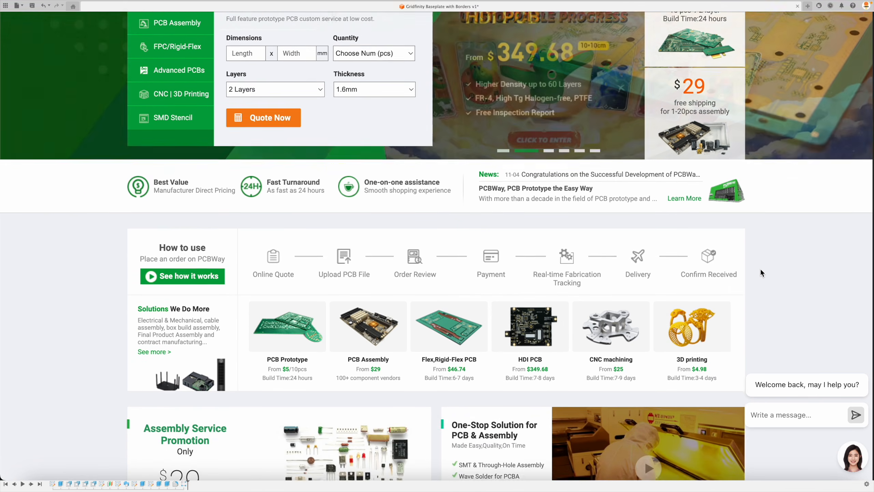
scroll(761, 273, "down", 10)
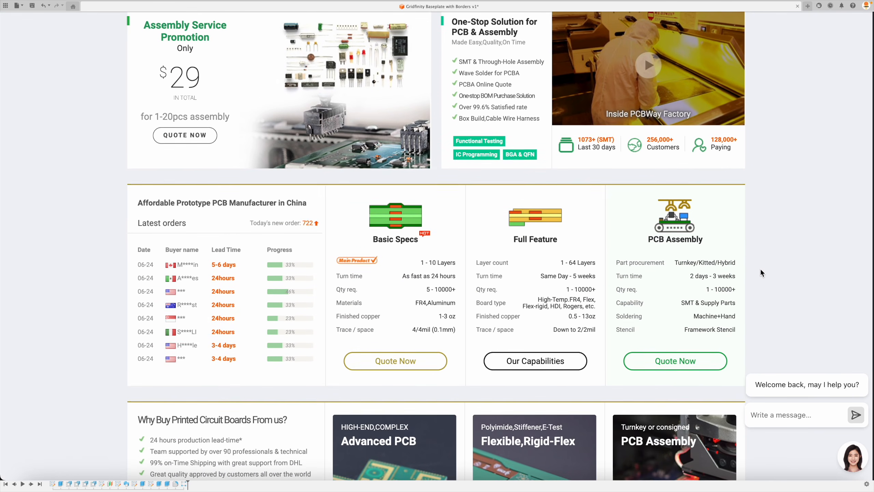
scroll(761, 272, "down", 5)
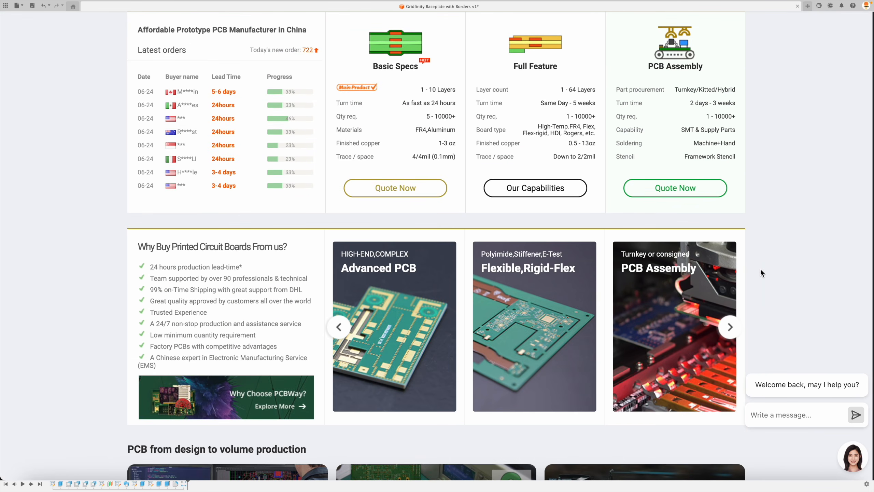
scroll(761, 272, "down", 7)
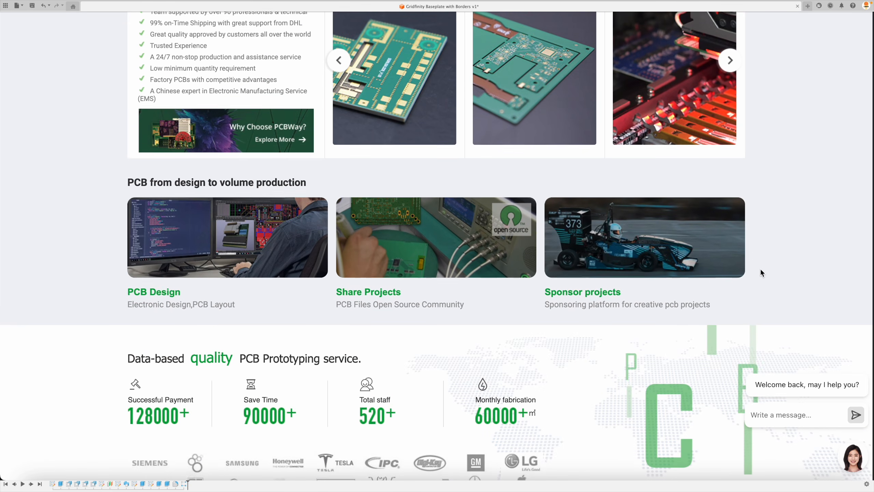
scroll(761, 272, "down", 2)
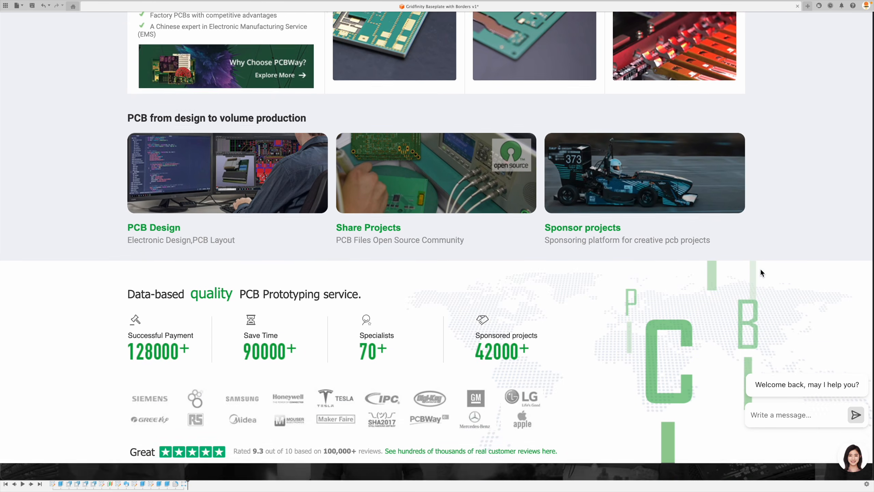
scroll(761, 271, "down", 2)
scroll(761, 271, "down", 1)
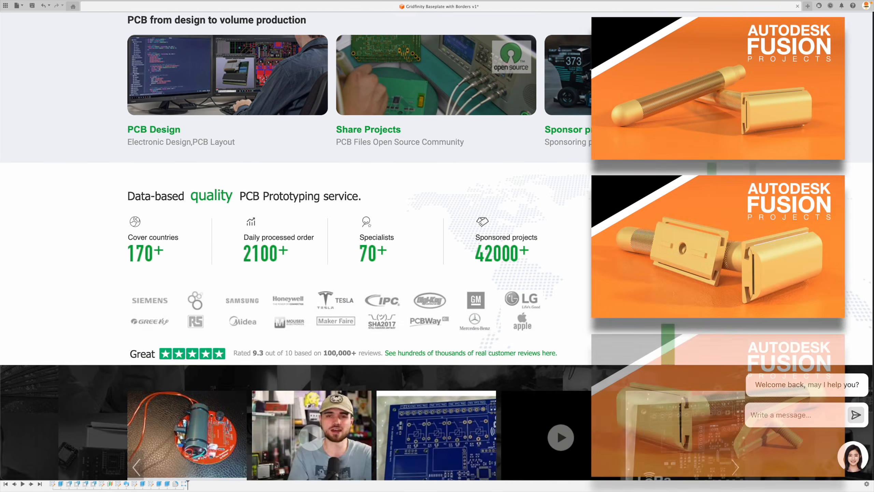
scroll(761, 270, "down", 2)
scroll(761, 271, "down", 2)
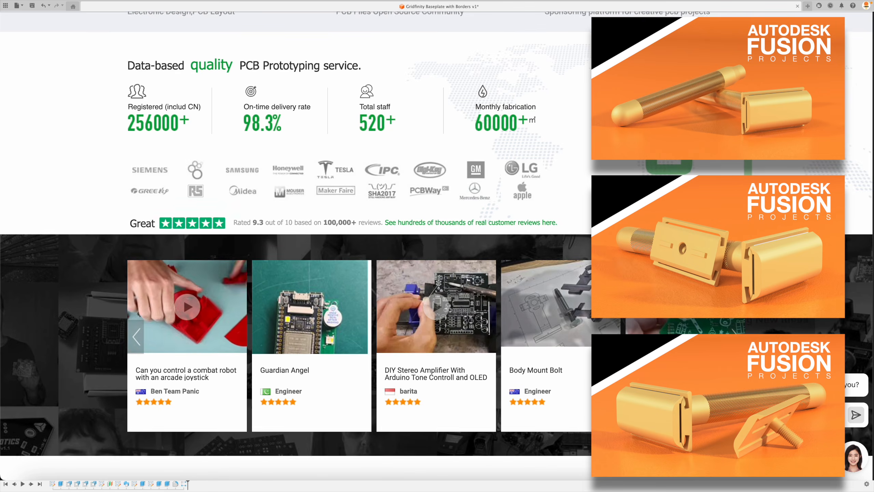
scroll(761, 271, "down", 7)
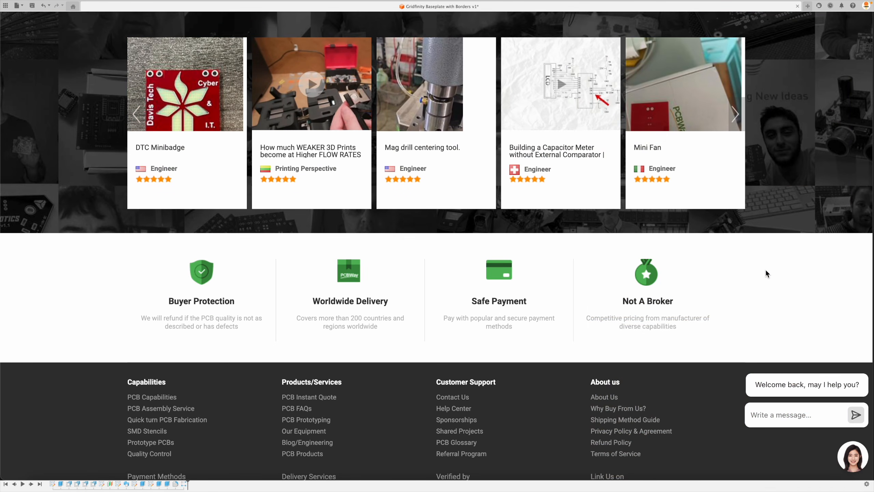
scroll(766, 271, "up", 20)
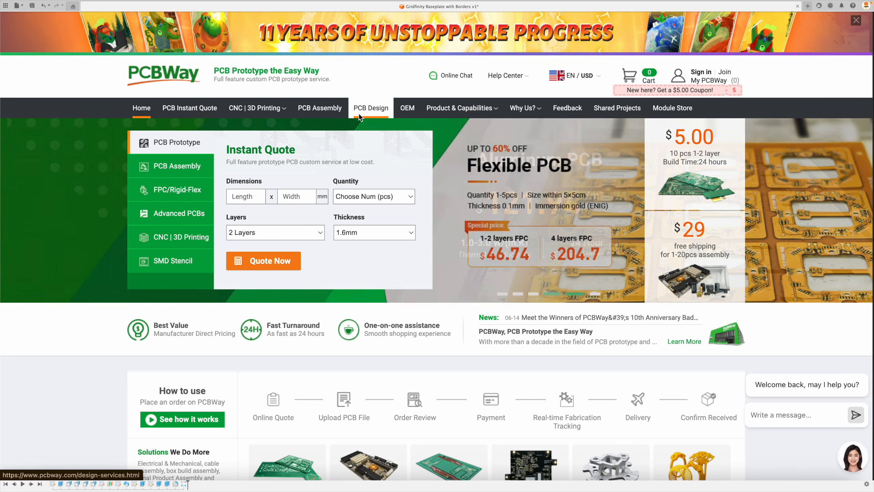
mouse_move(473, 117)
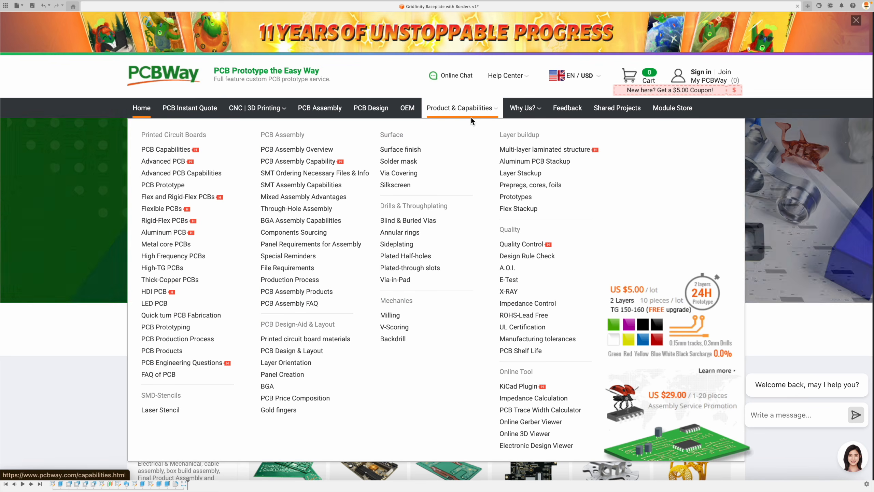
mouse_move(523, 117)
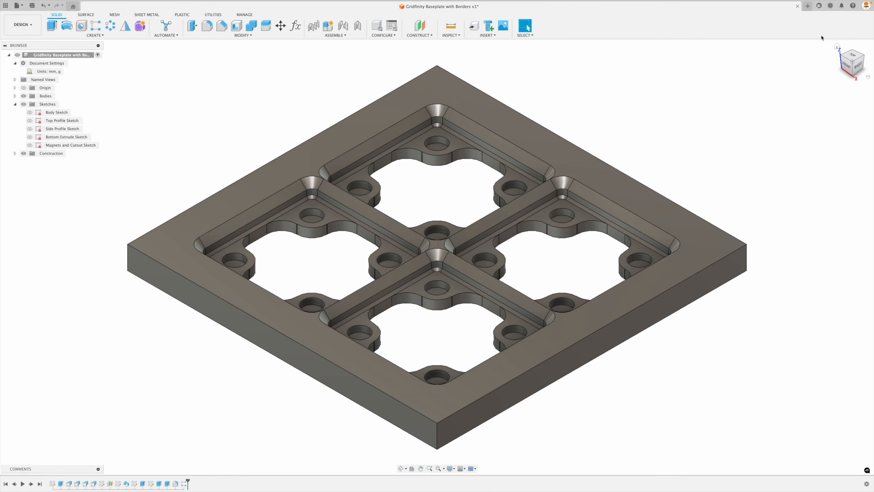
Fillet the four vertical outer corner edges of the baseplate with a 4 mm radius
left_click(208, 26)
left_click(154, 341)
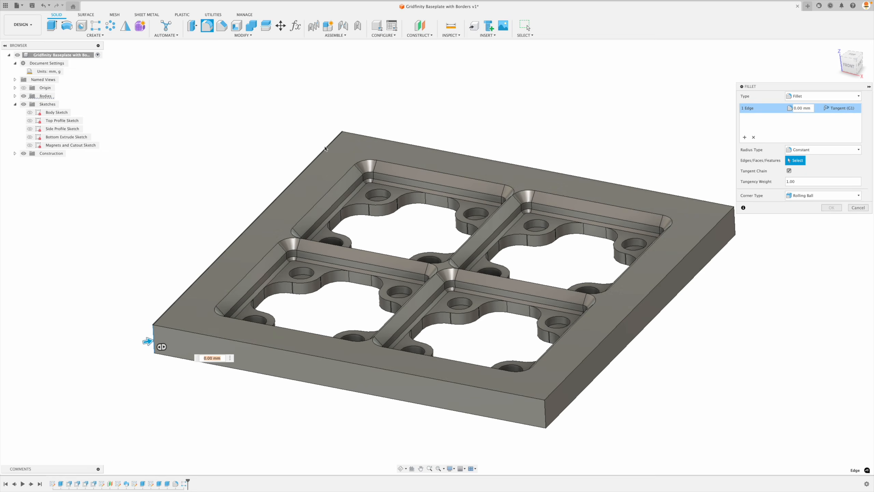
left_click(343, 138)
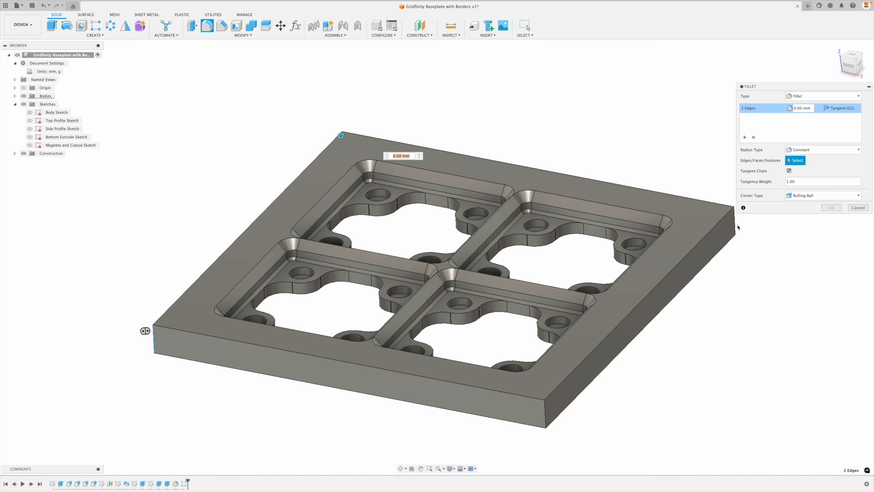
left_click(734, 228)
left_click(545, 409)
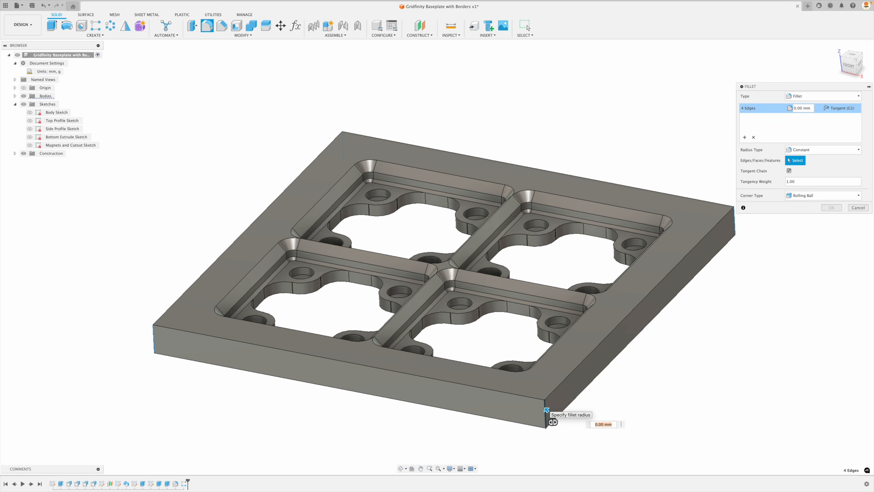
type("4")
key("Return")
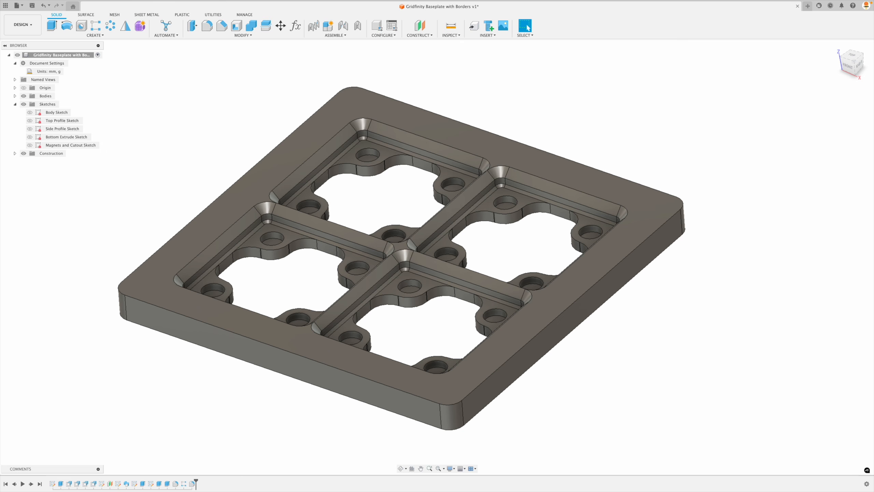
double_click(192, 483)
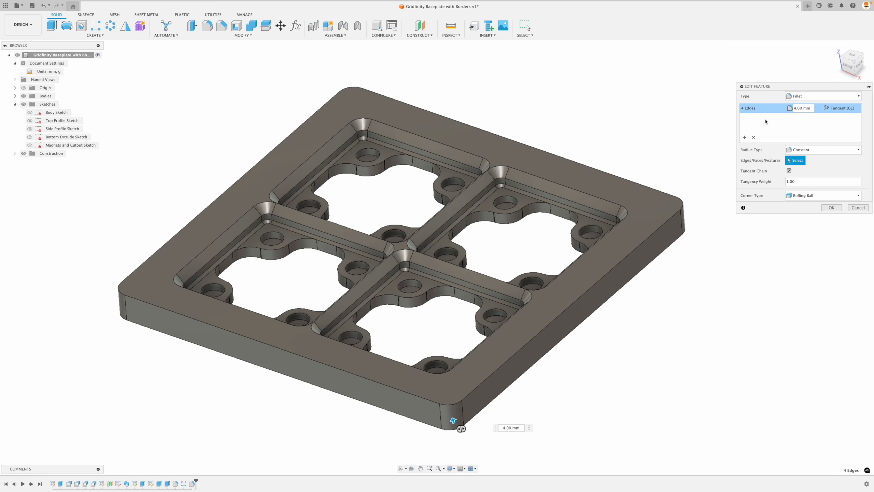
left_click(745, 137)
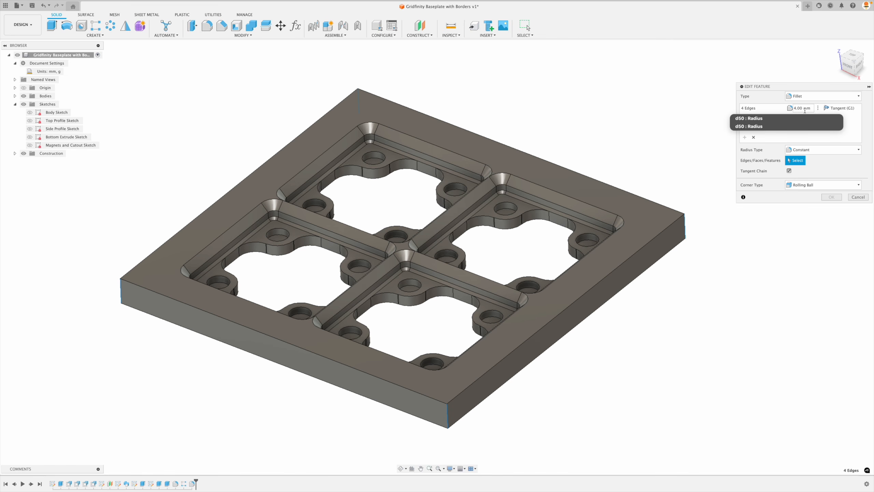
left_click(858, 197)
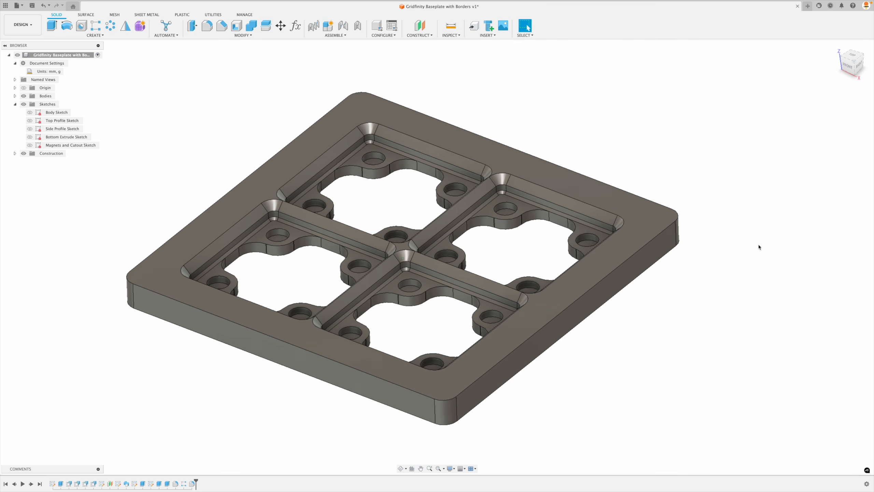
middle_click_drag(470, 423, 507, 400, "shift")
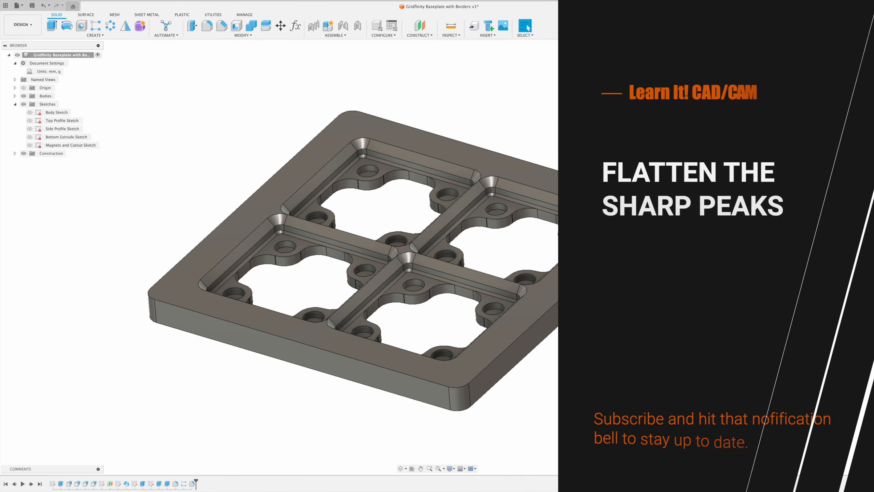
Create a construction plane offset -0.5 mm from the top face of the baseplate's border
middle_click_drag(413, 262, 434, 278, "shift")
scroll(412, 262, "up", 3)
scroll(434, 277, "up", 10)
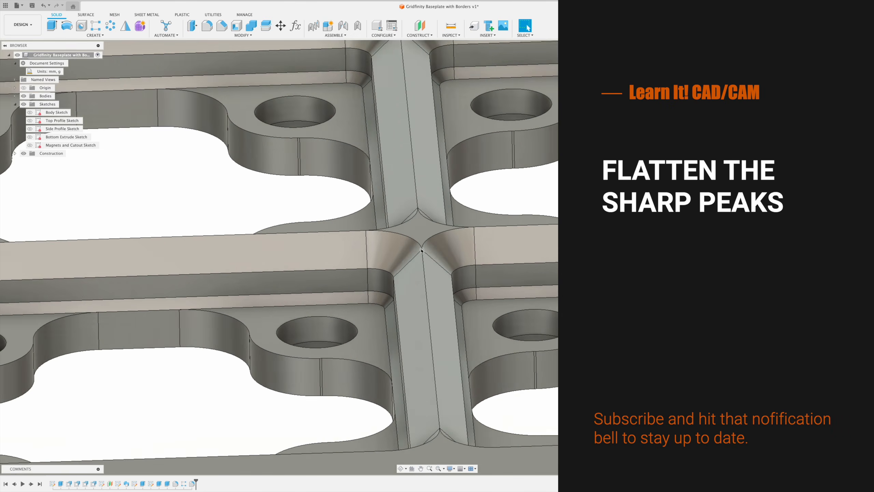
scroll(425, 258, "down", 5)
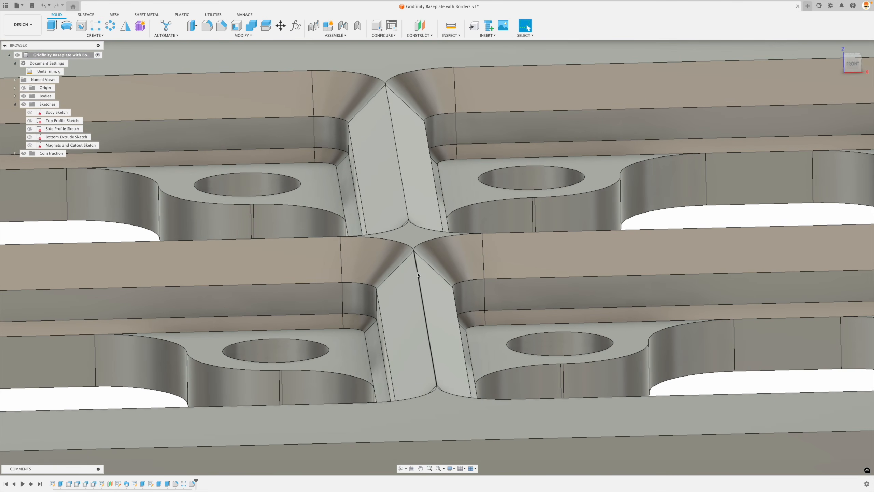
scroll(417, 275, "down", 10)
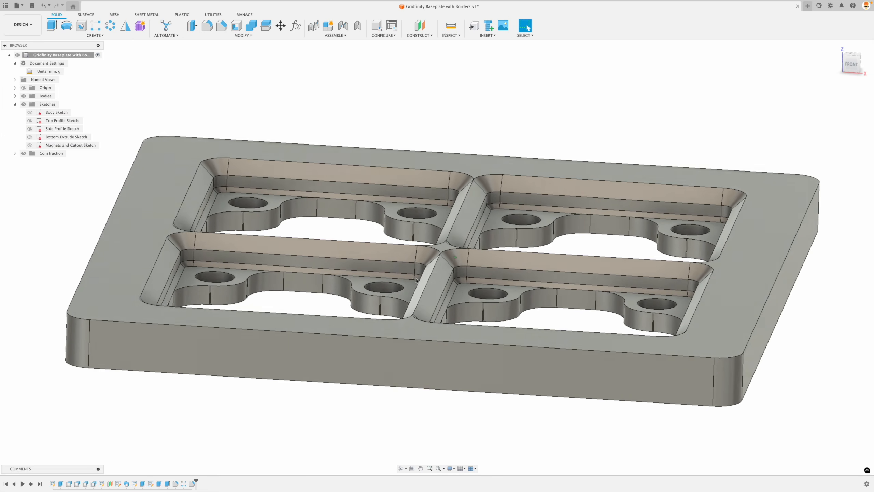
middle_click_drag(416, 280, 86, 217, "shift")
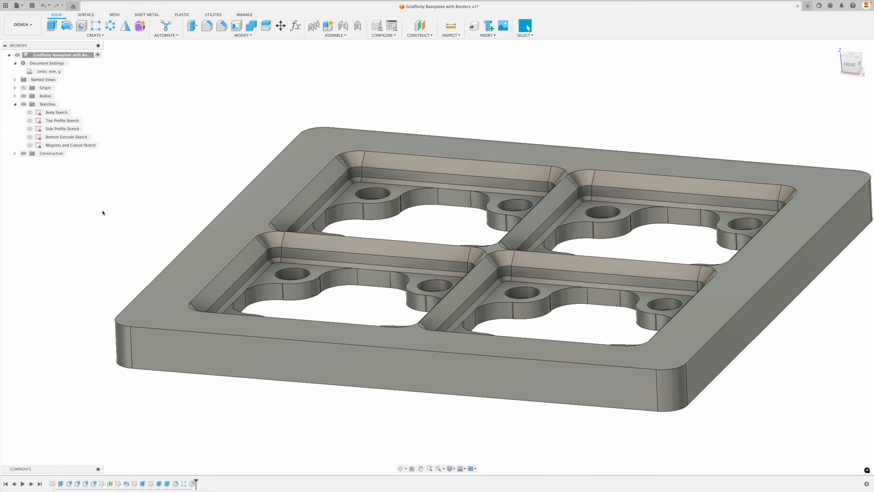
left_click(420, 27)
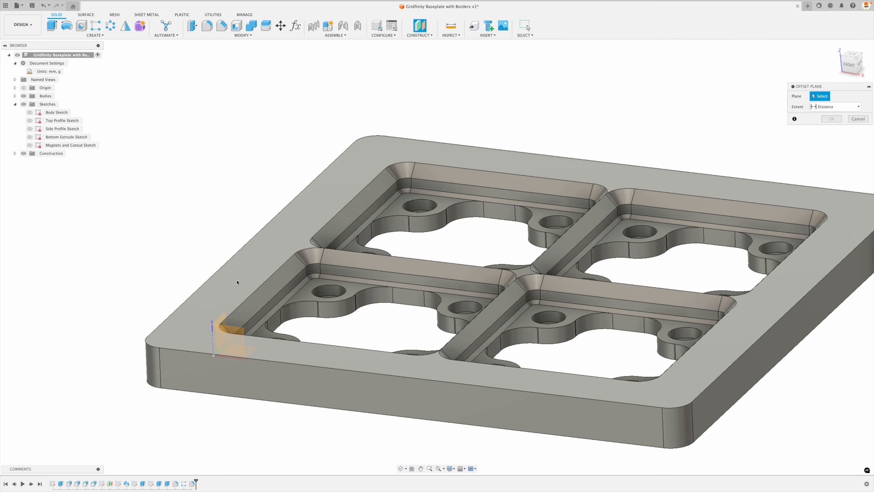
left_click(237, 280)
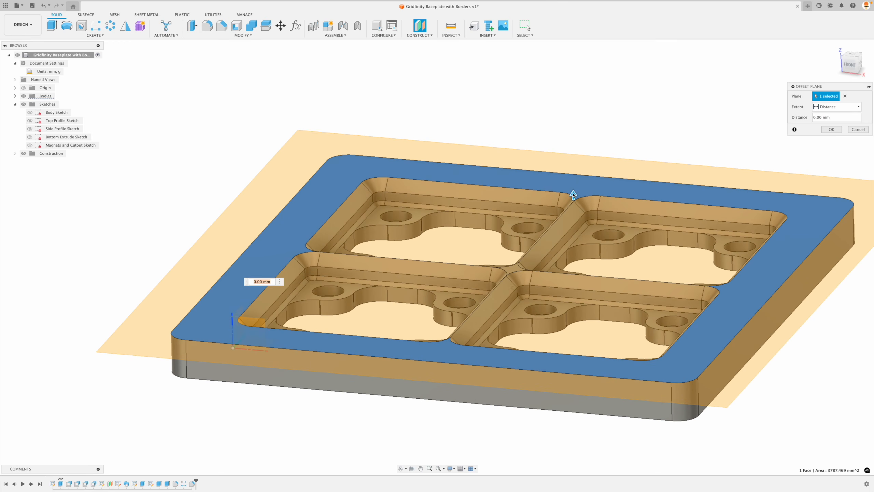
left_click_drag(573, 195, 573, 199)
type("-.5")
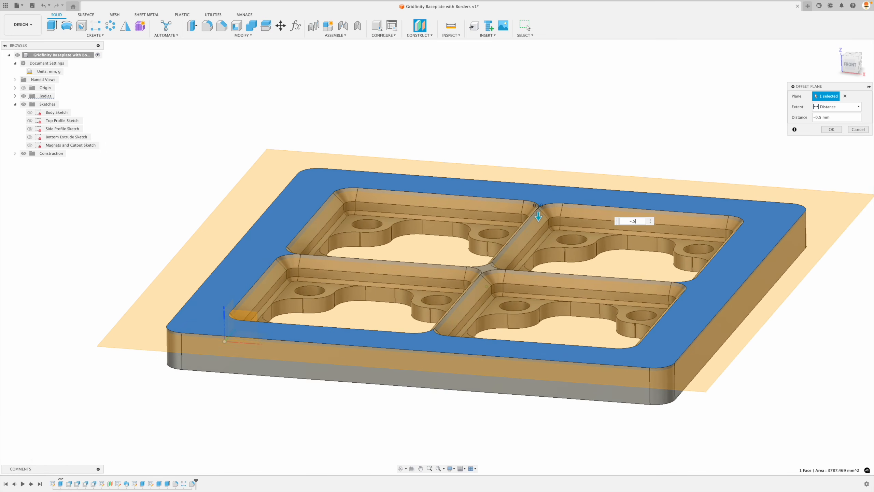
key("Return")
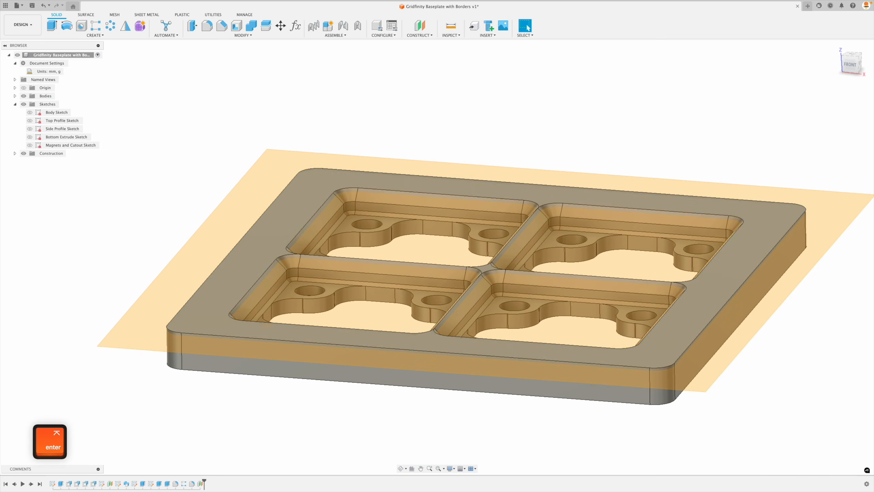
Add a user parameter named TopOffset with the expression 0.5 mm and finish editing the parameters
left_click(296, 26)
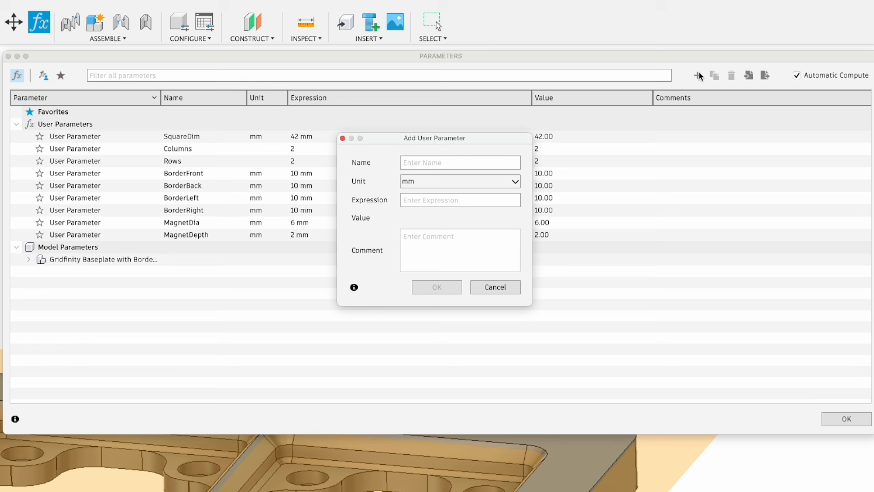
type("TopOf")
type("fset0.5")
key("Return")
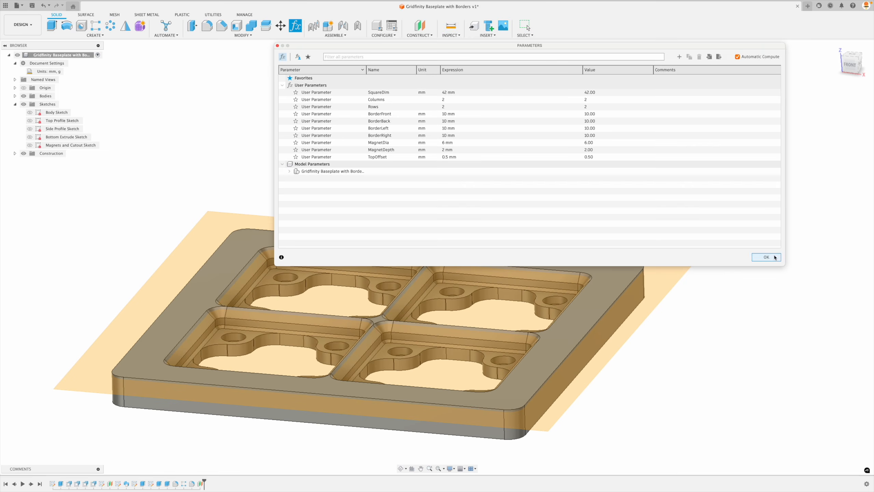
left_click(843, 393)
Edit the new offset plane so its distance is driven by -TopOffset
middle_click_drag(69, 261, 199, 192)
double_click(199, 483)
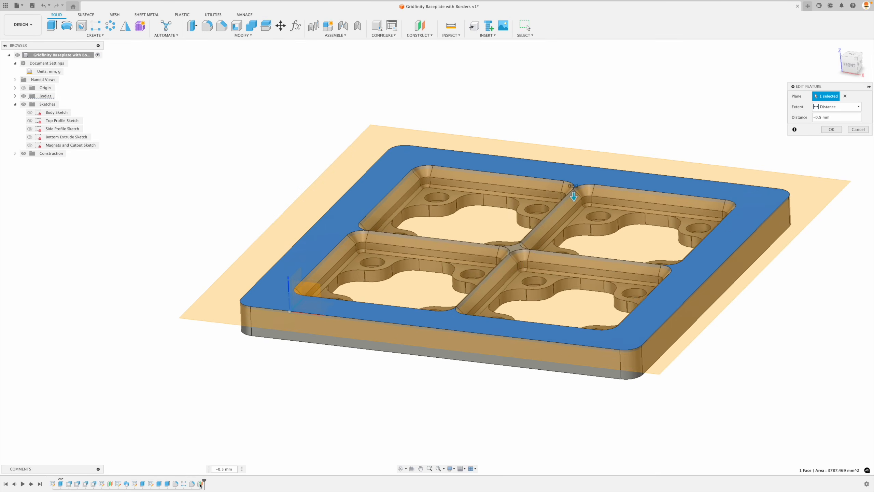
scroll(363, 414, "up", 3)
double_click(840, 117)
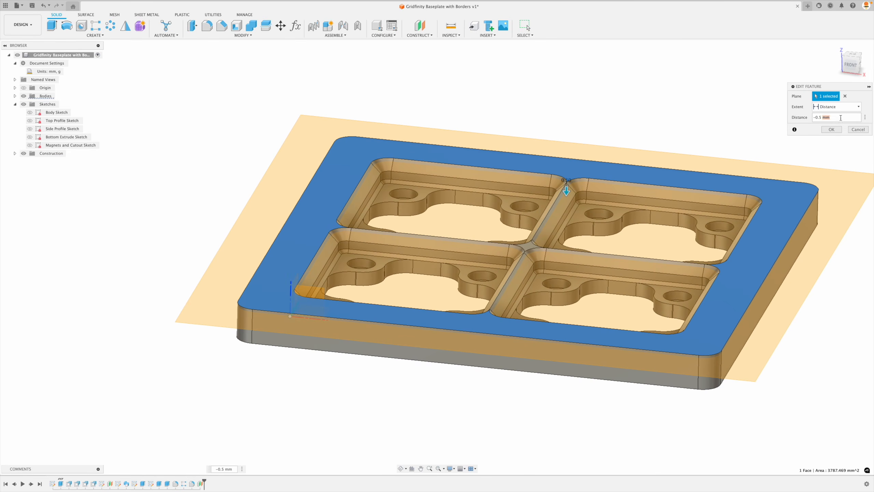
type("-Top")
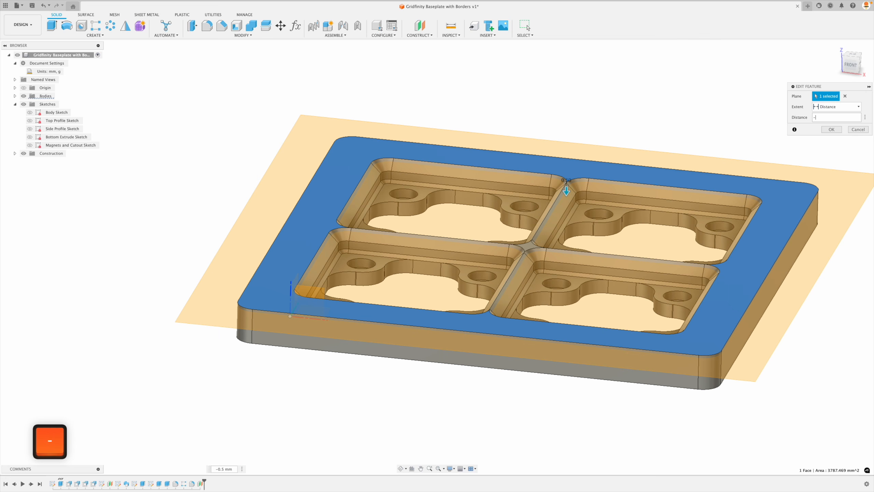
key("Return")
key("Return")
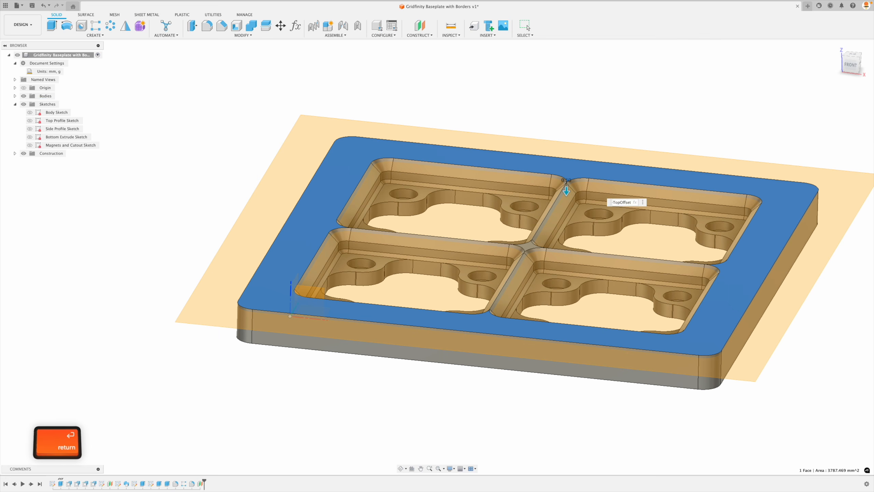
left_click(290, 87)
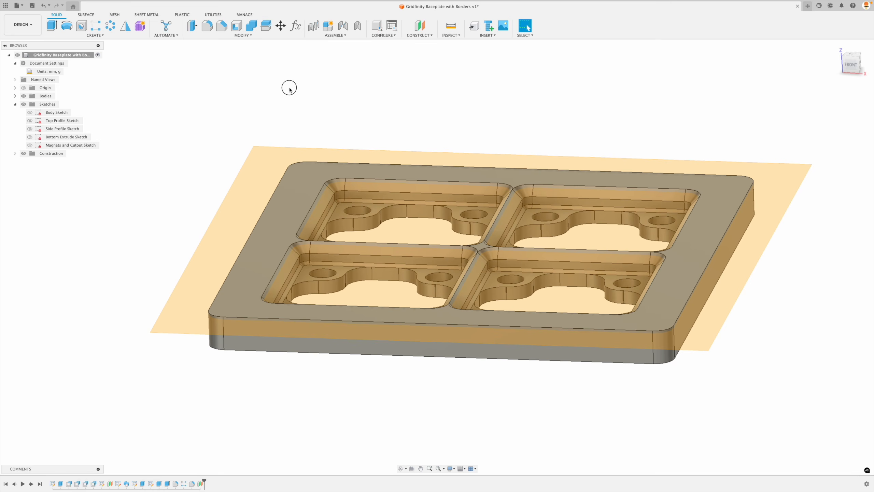
Split the baseplate body using the offset plane below its top face as the splitting tool
left_click(265, 26)
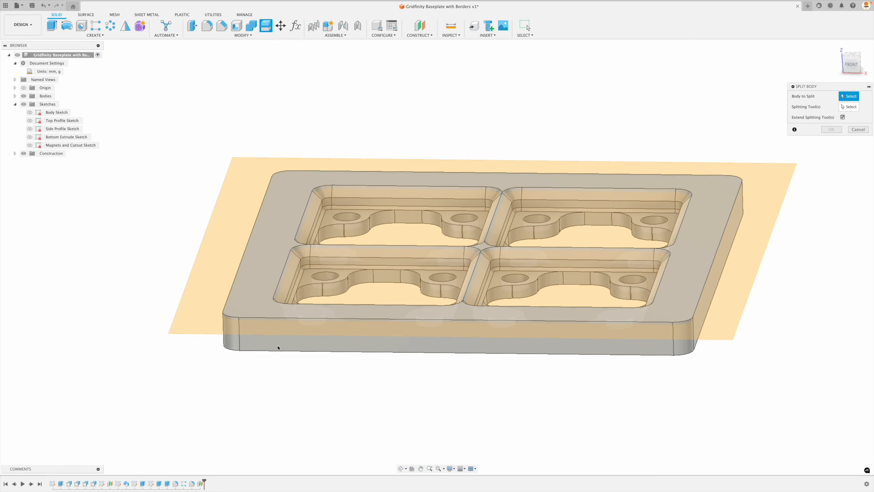
left_click(278, 348)
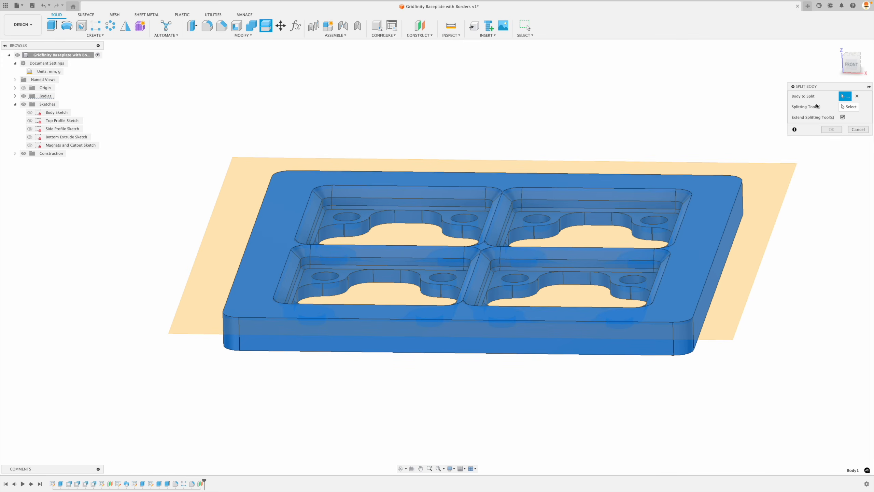
left_click(817, 106)
left_click(237, 197)
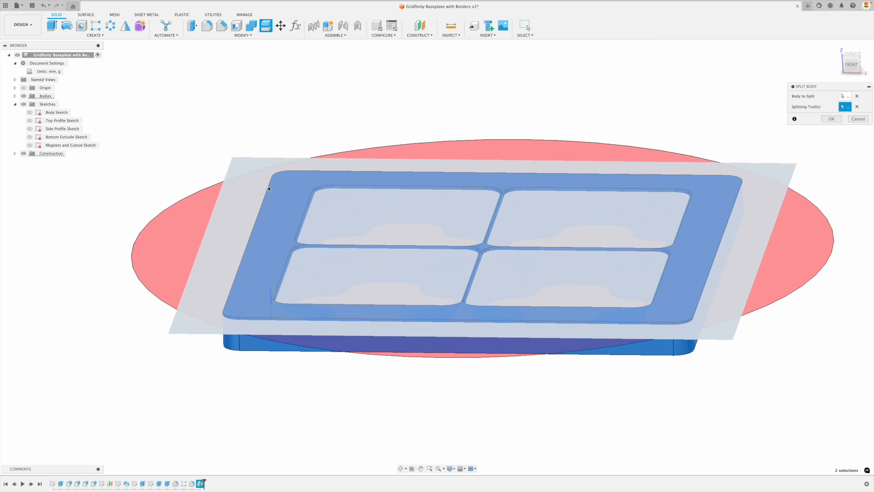
left_click(832, 119)
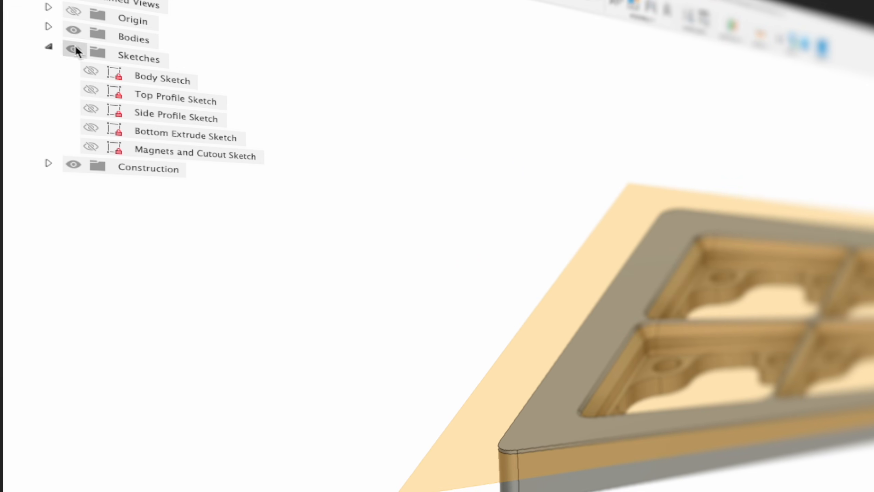
Remove the thin upper body, Body2, with the Remove command and hide the splitting plane, Plane2
left_click(49, 28)
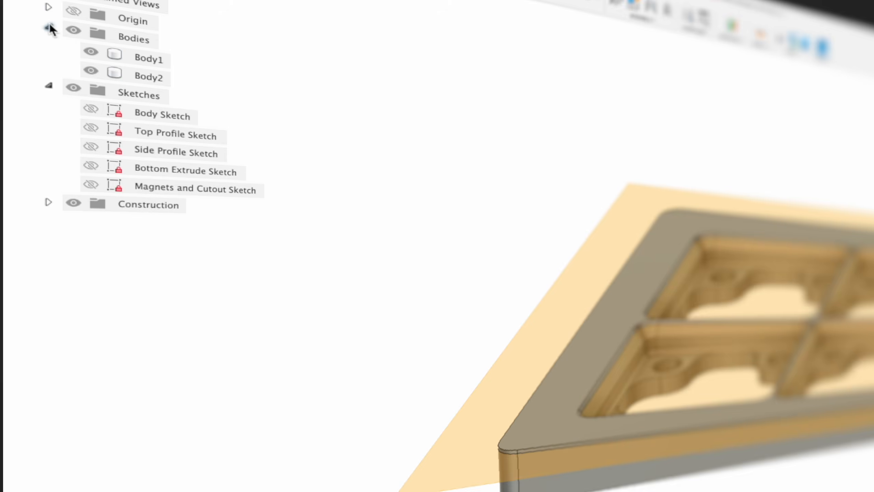
left_click(150, 60)
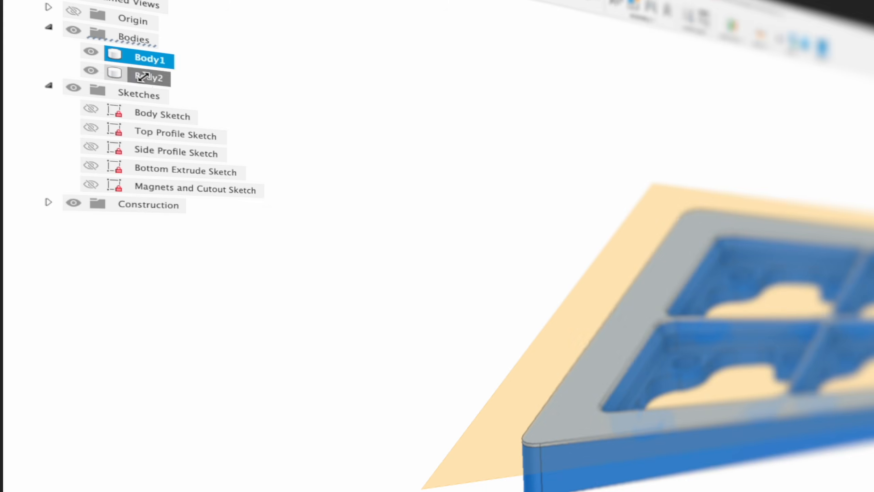
left_click(142, 76)
right_click(142, 77)
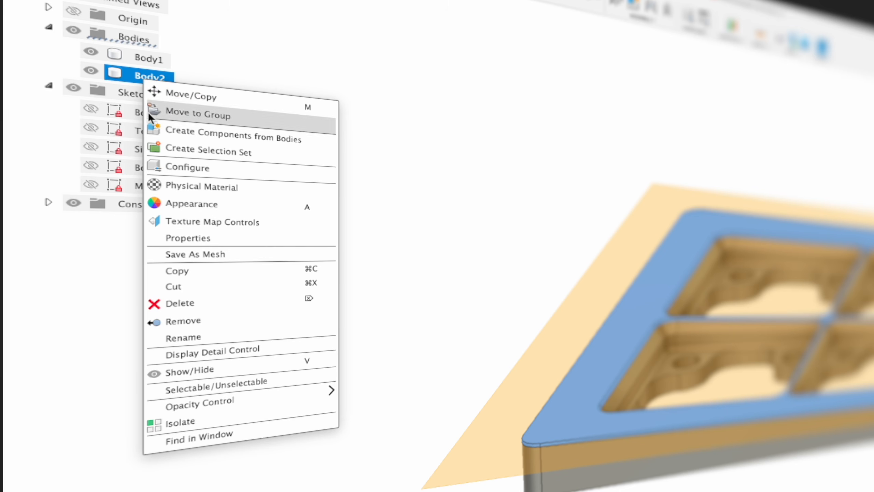
left_click(193, 316)
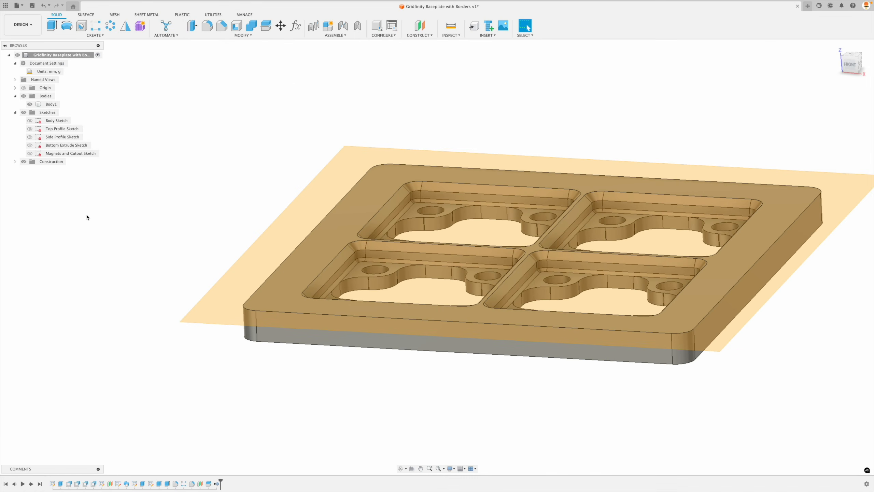
left_click(14, 161)
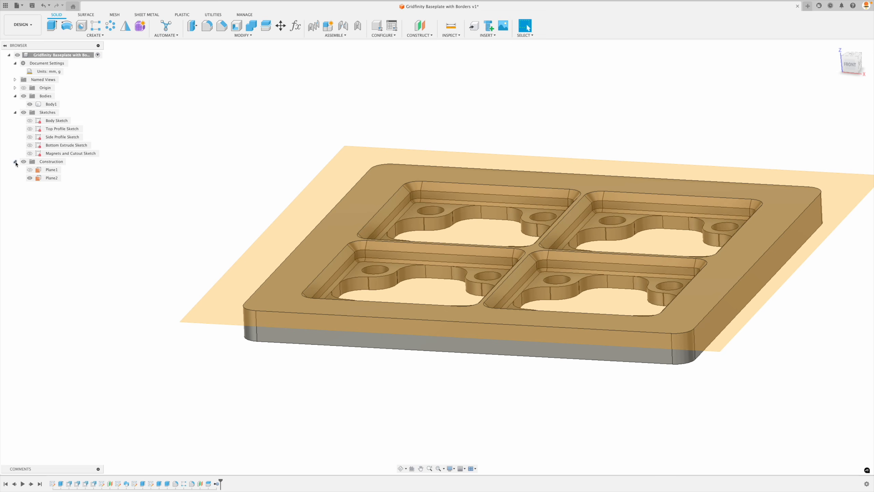
left_click(30, 177)
Test the TopOffset user parameter with 0.25 mm and 1 mm
scroll(182, 156, "up", 10)
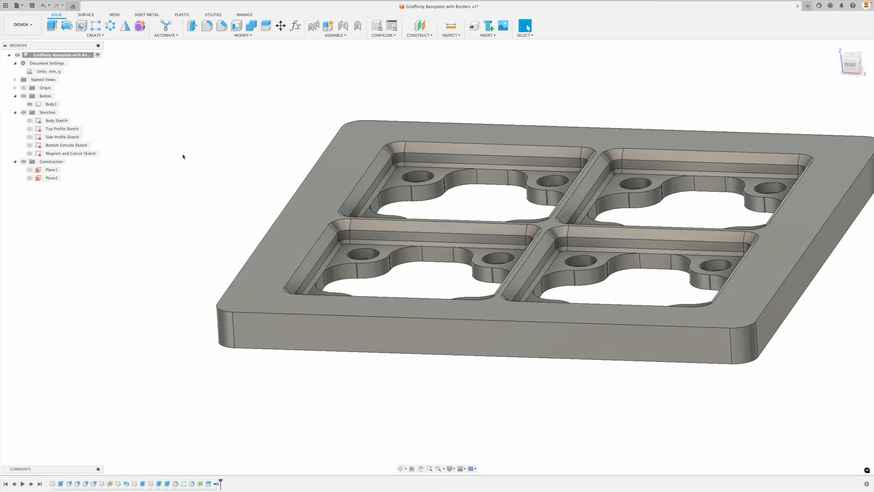
scroll(442, 237, "down", 8)
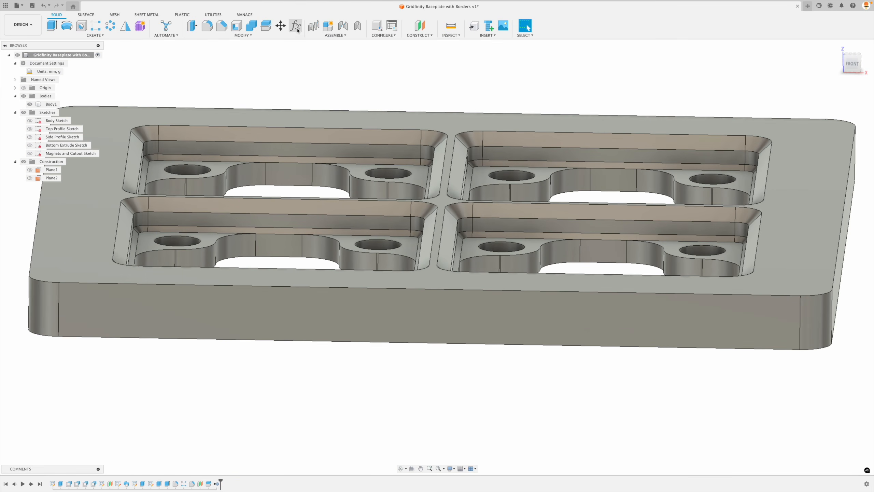
left_click(296, 25)
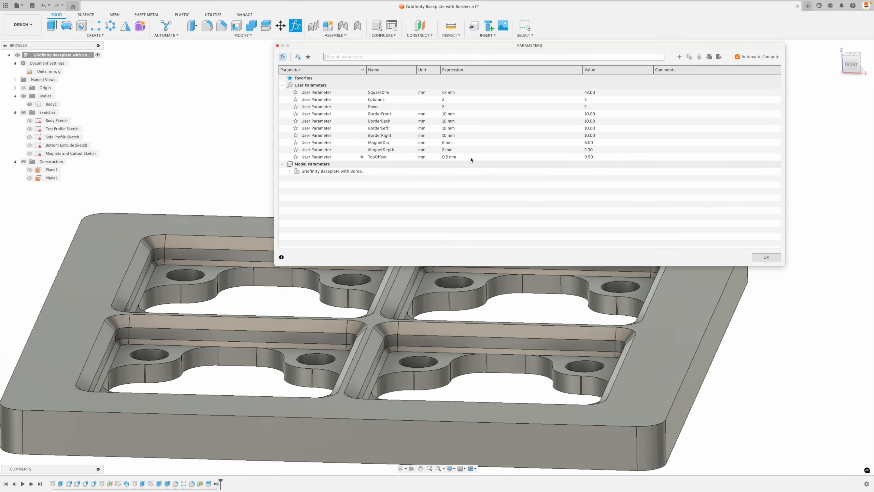
left_click(470, 156)
type("0.25")
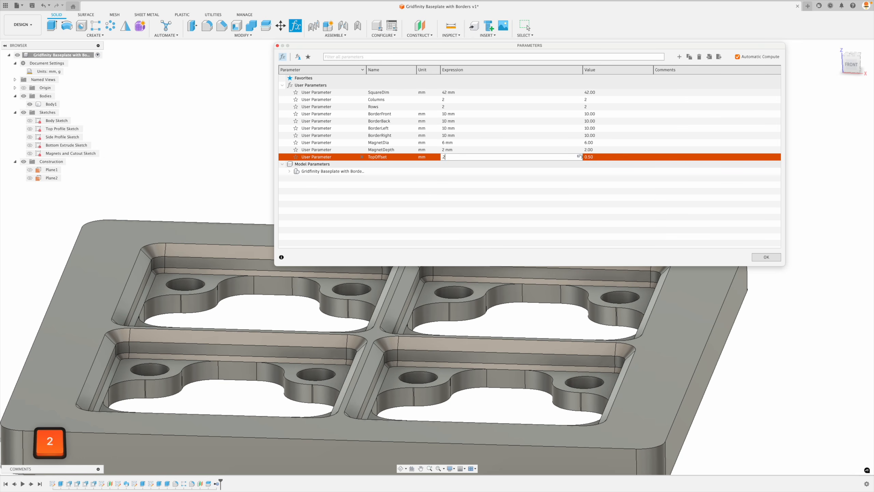
key("Return")
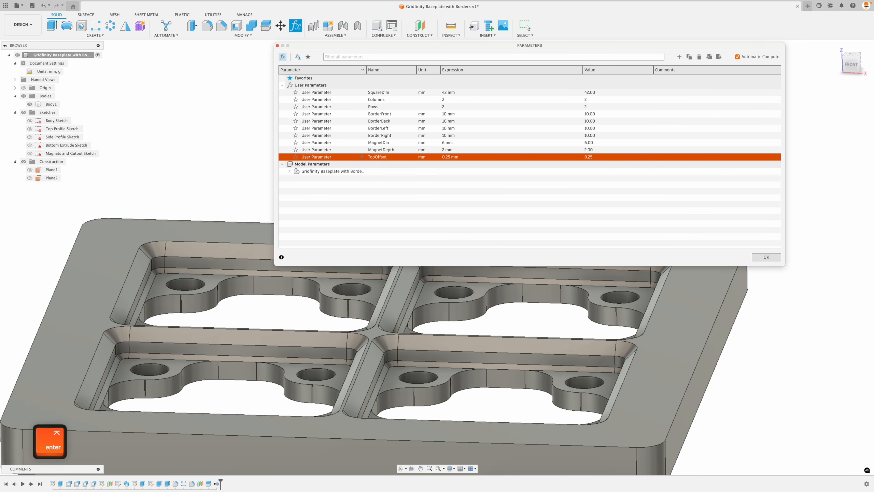
left_click(463, 156)
type("1")
key("Return")
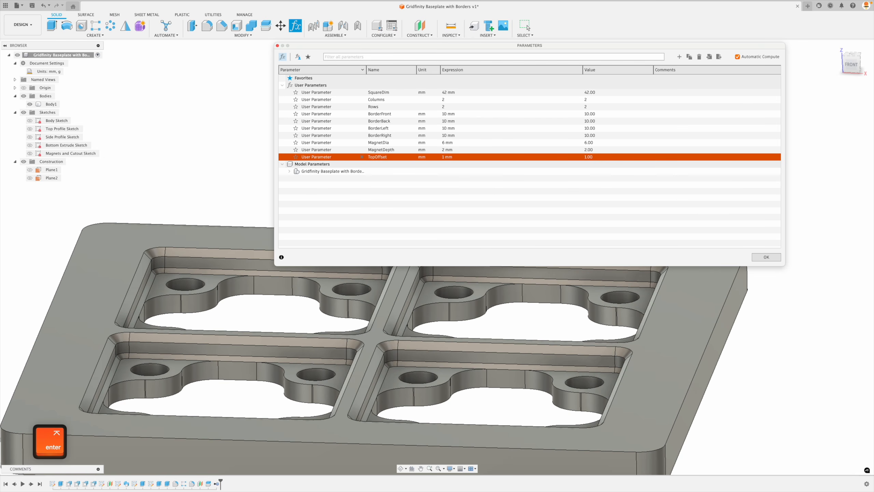
Set TopOffset back to 0.5 mm and finish editing the parameters
left_click(461, 159)
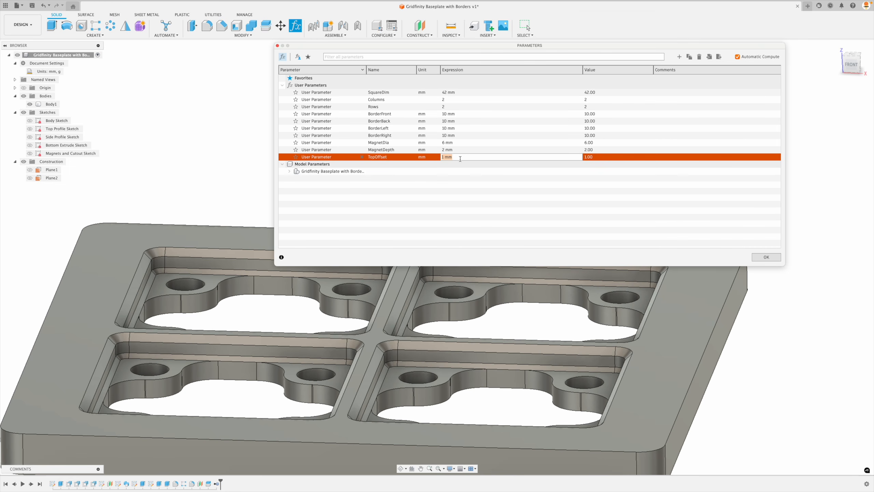
type("0.5")
key("Return")
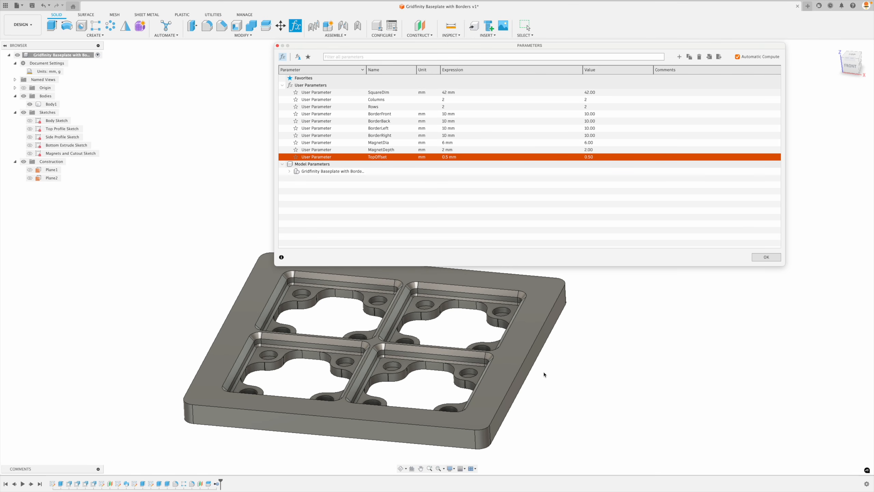
left_click(766, 256)
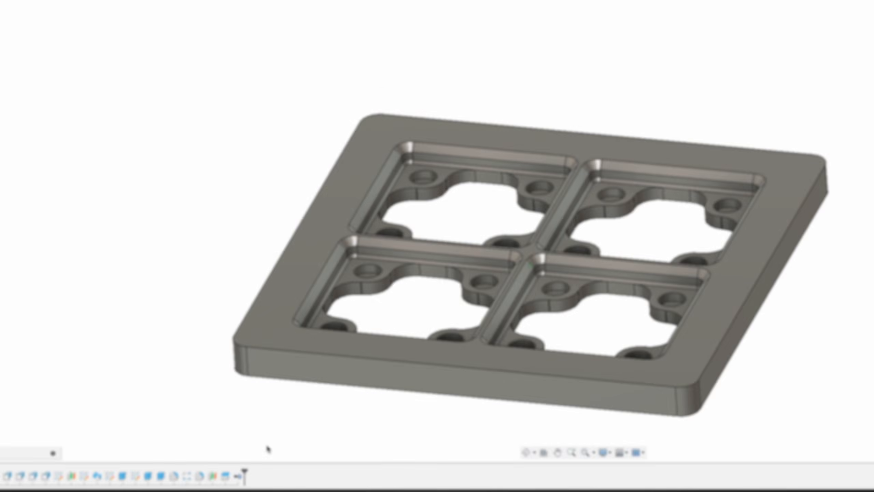
Roll the timeline back to just before the outer corner fillet and start a sketch on the baseplate's bottom face
left_click(204, 474)
left_click_drag(251, 472, 195, 472)
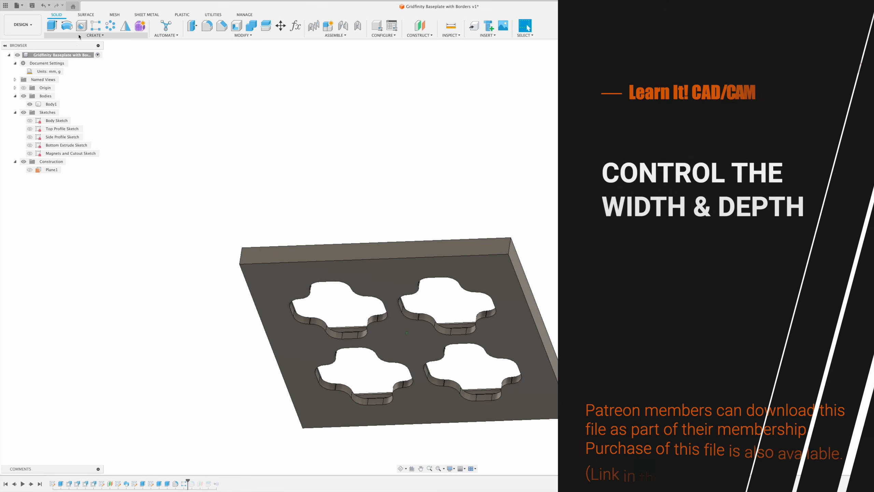
left_click(77, 35)
left_click(65, 50)
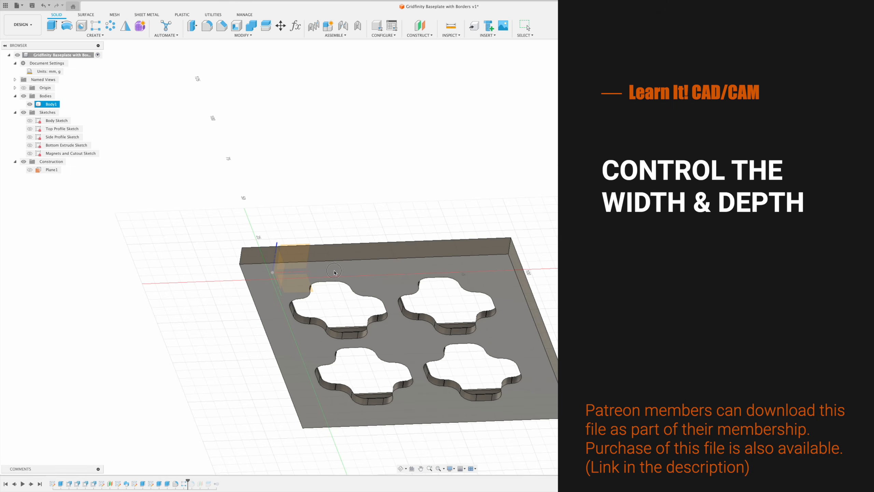
left_click(334, 272)
Add driven dimensions for the bottom face's overall width and depth, and finish the sketch
key("d")
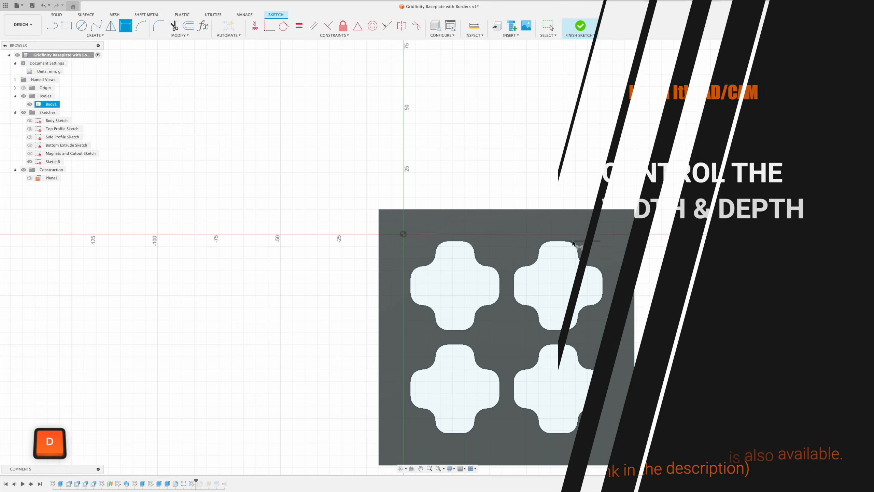
left_click(517, 209)
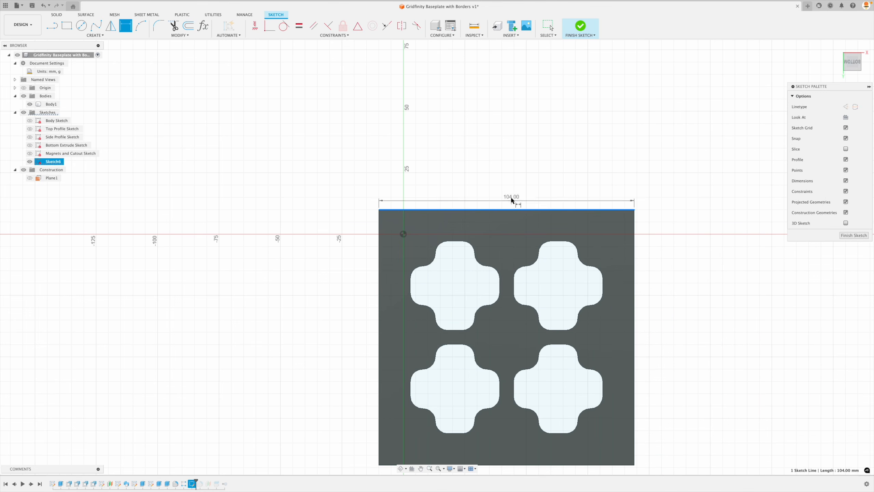
left_click(496, 130)
left_click(498, 256)
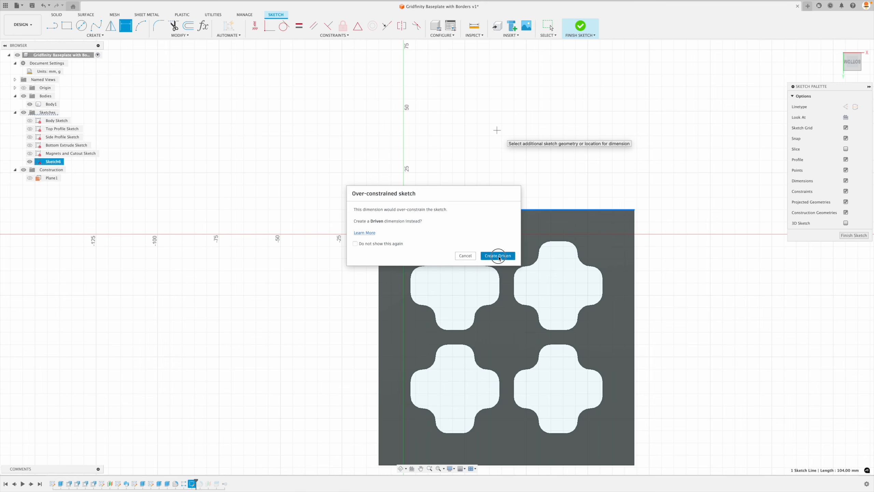
left_click(380, 297)
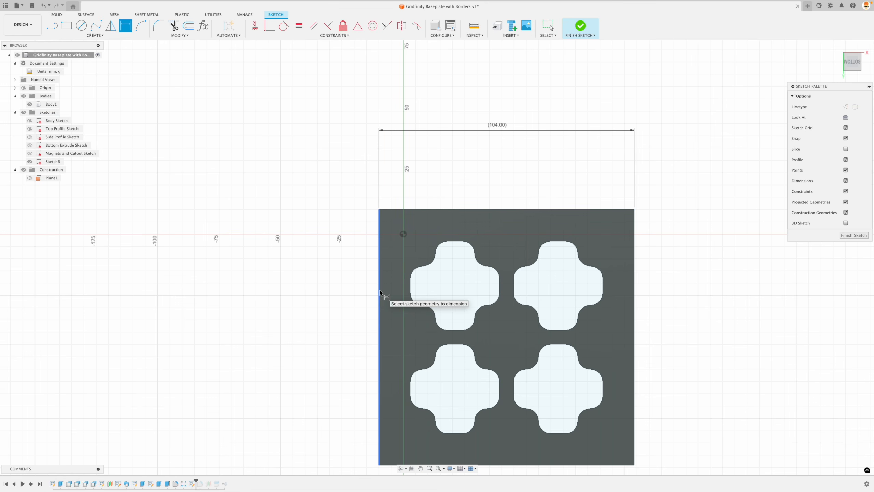
left_click(298, 297)
key("Return")
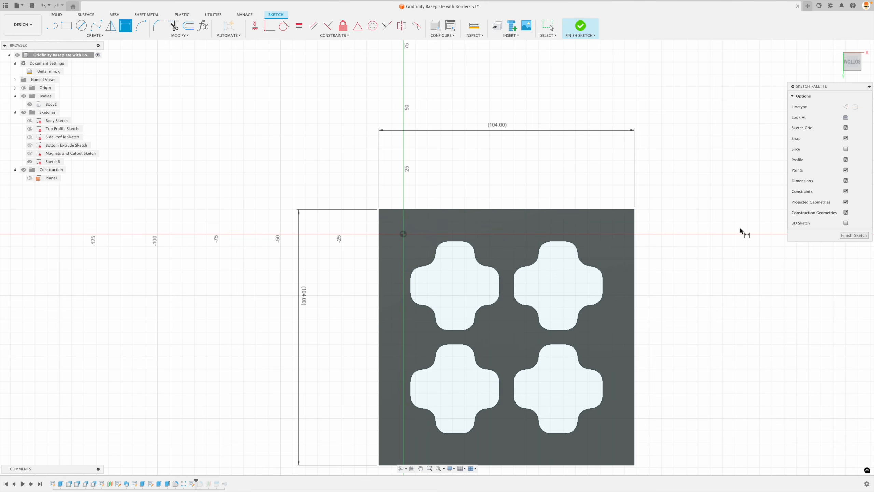
left_click(854, 236)
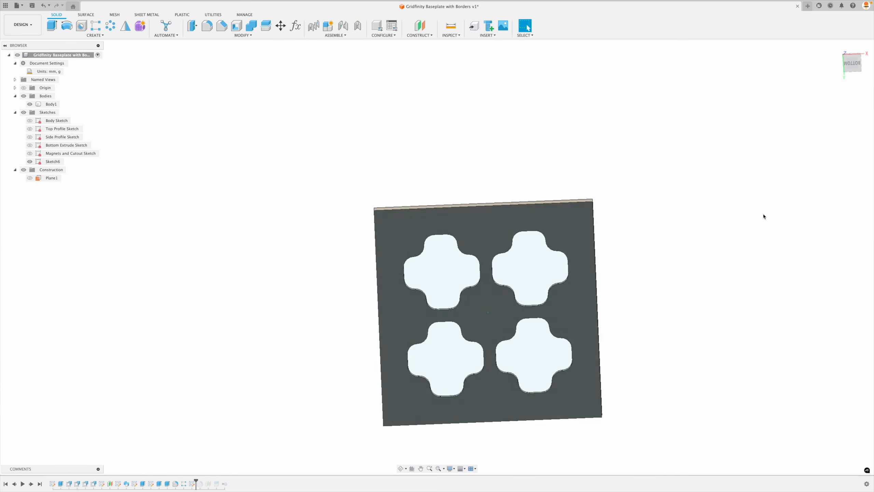
Set the Columns user parameter to 3 and close the parameters
left_click(296, 26)
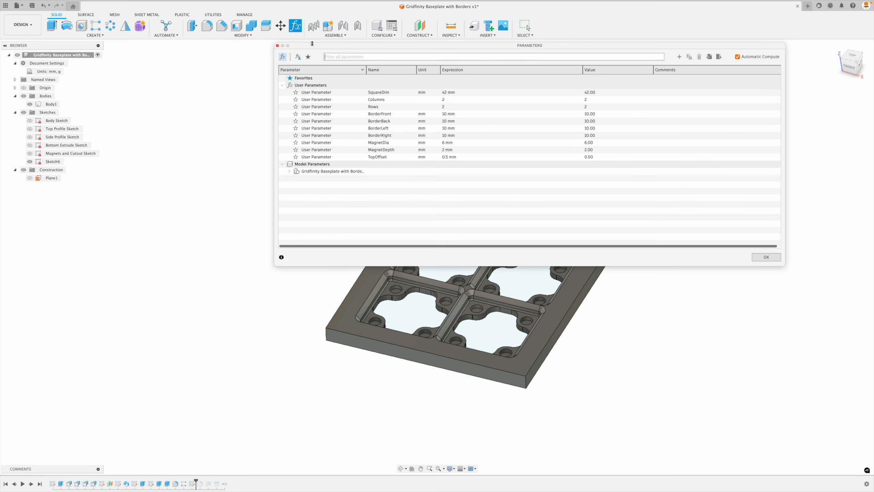
double_click(452, 100)
type("3")
key("Return")
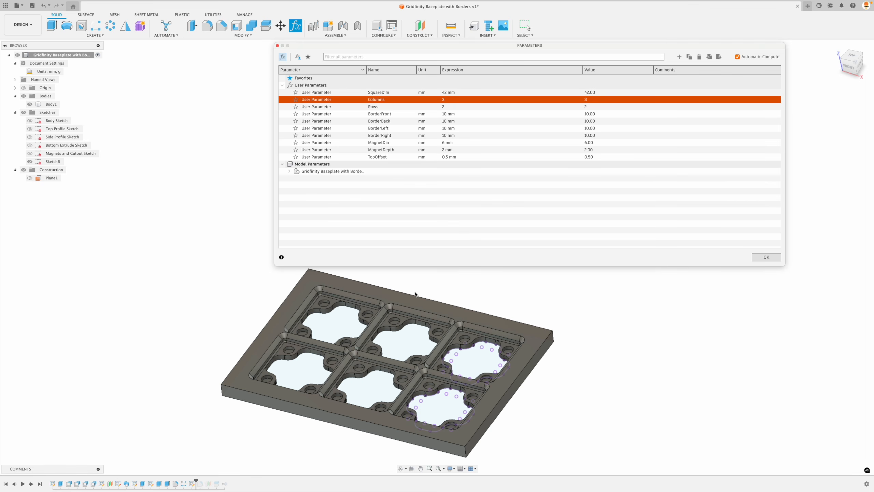
left_click(766, 256)
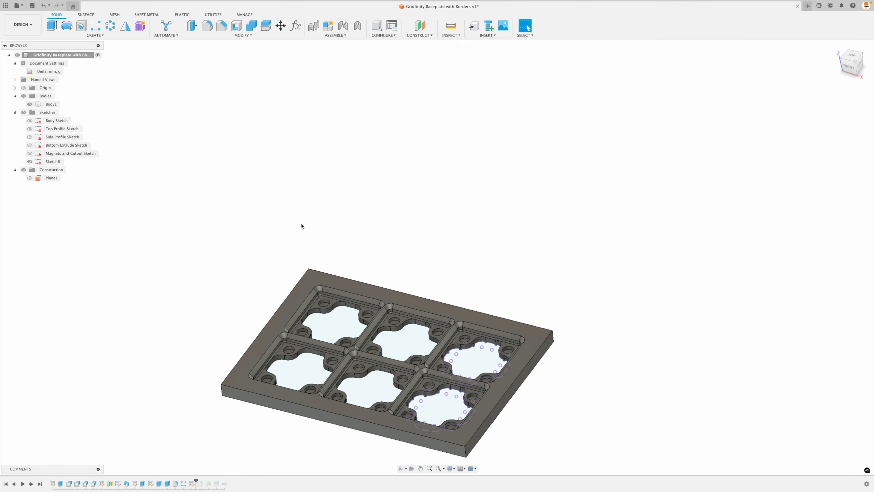
Hide Sketch6, the sketch holding the driven overall dimensions
left_click(478, 350)
left_click(134, 258)
left_click(30, 161)
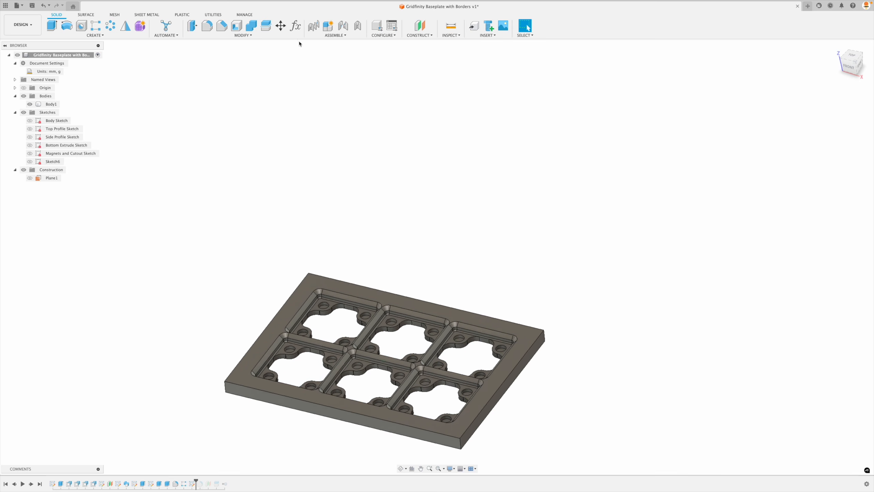
Mark both driven linear dimensions of Sketch6 as favorites among the model parameters
left_click(296, 27)
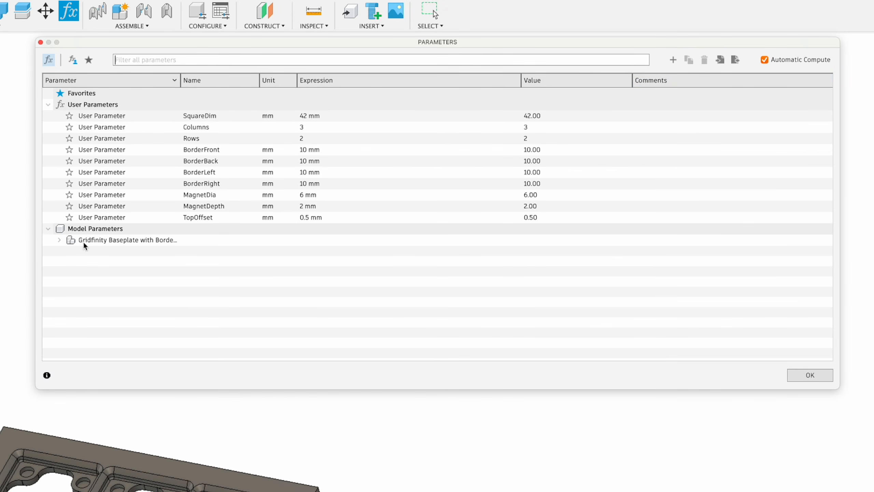
left_click(59, 240)
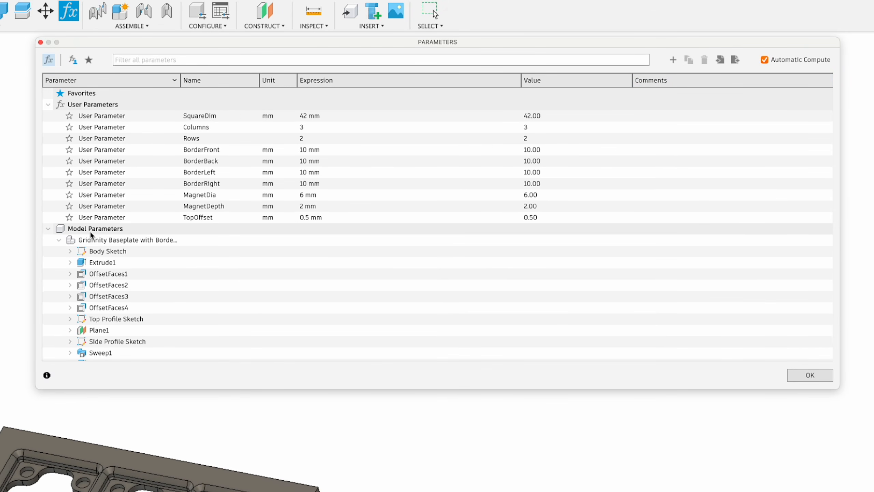
scroll(93, 254, "down", 5)
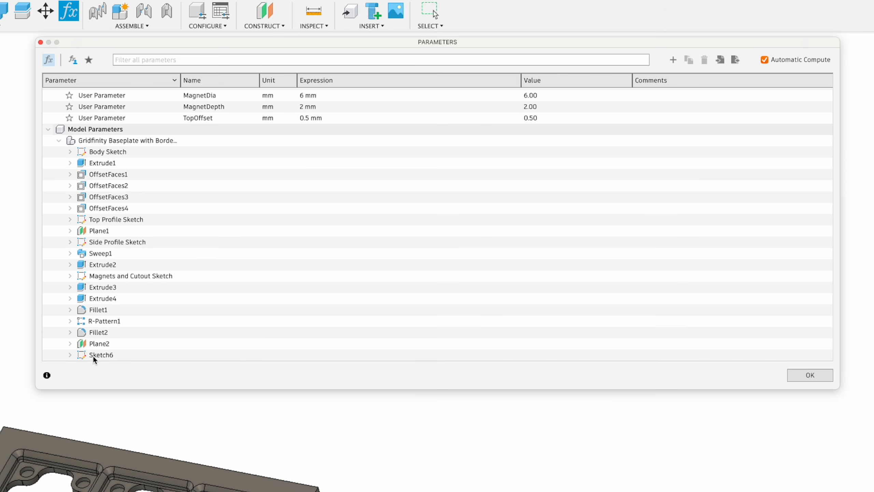
left_click(70, 355)
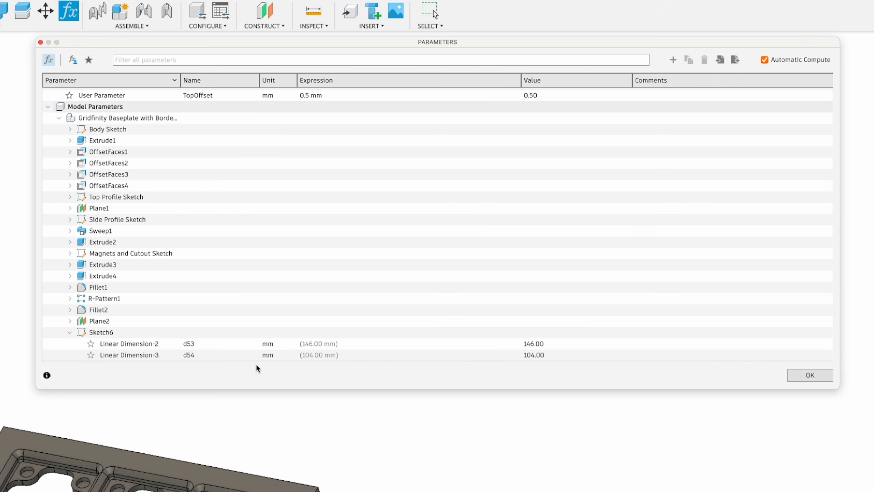
left_click(92, 344)
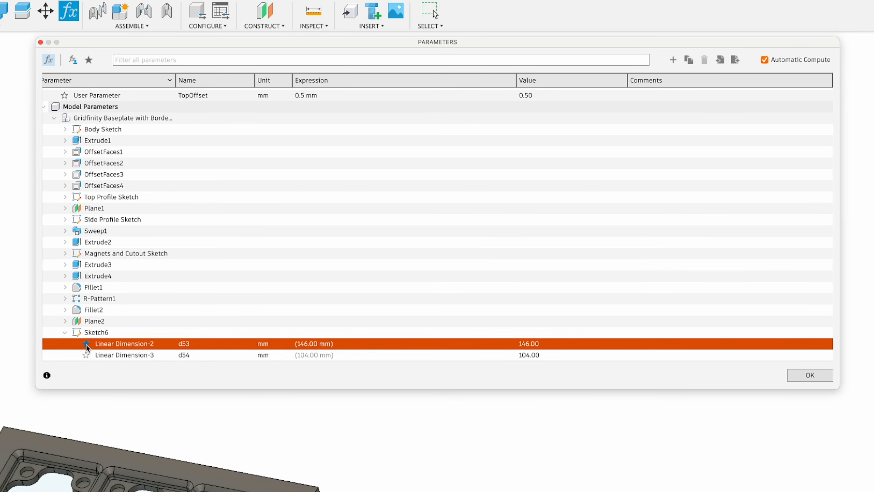
left_click(86, 354)
scroll(102, 293, "up", 5)
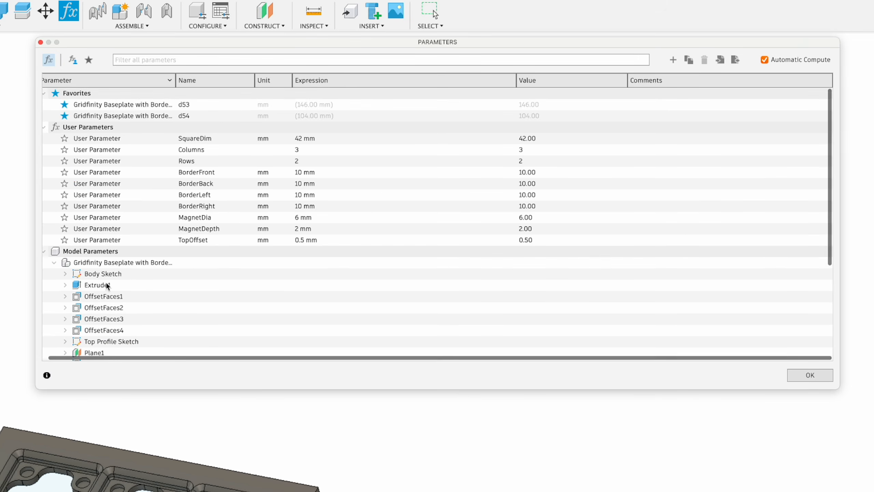
Rename the favorite driven width parameter TotalWidth and the driven depth parameter TotalDepth
double_click(208, 104)
type("TotalWidth")
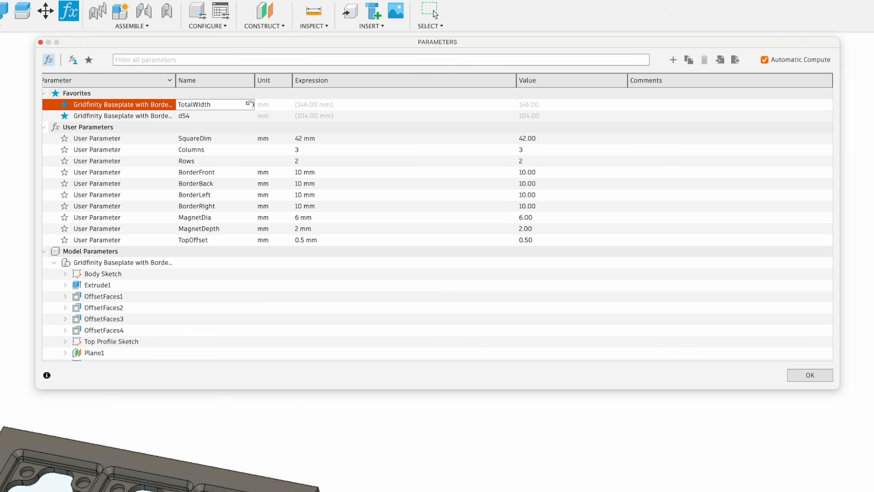
key("Return")
double_click(209, 116)
type("TotalDepth")
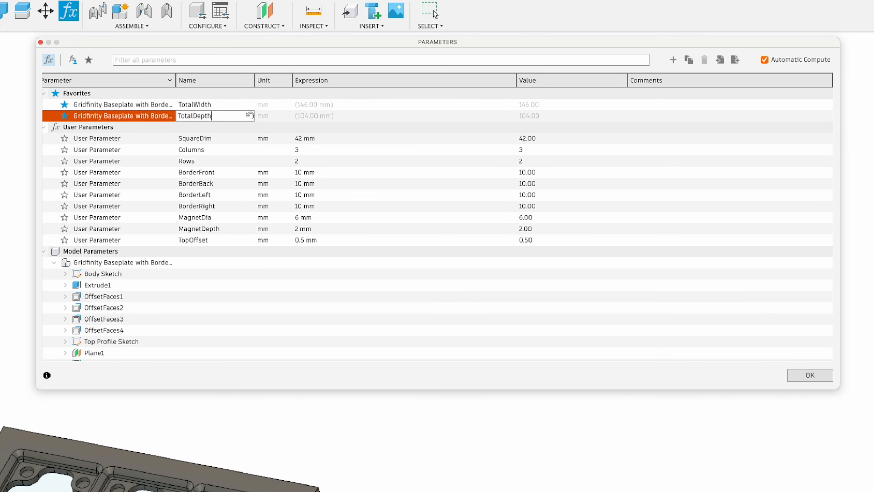
key("Return")
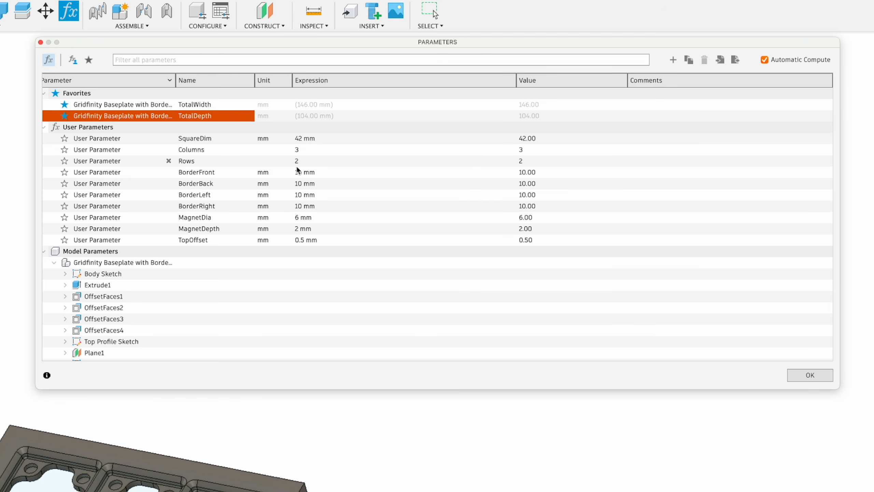
Set the Columns user parameter to 4
double_click(311, 150)
type("4")
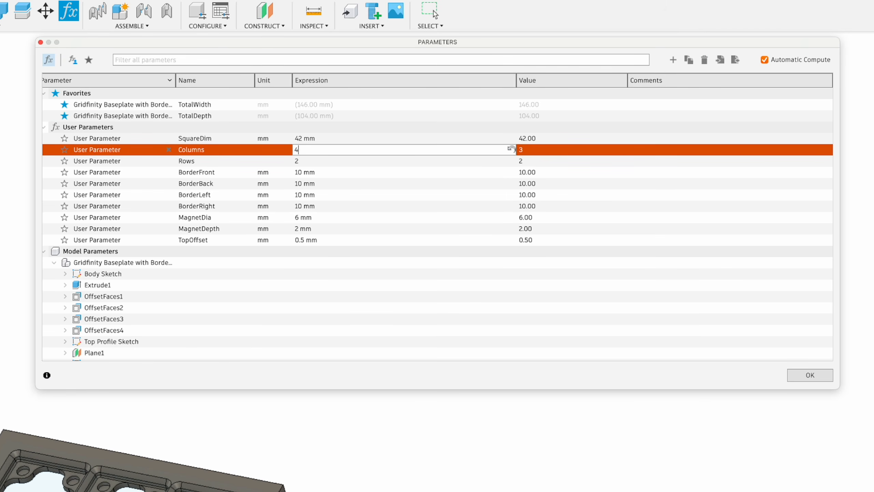
key("Return")
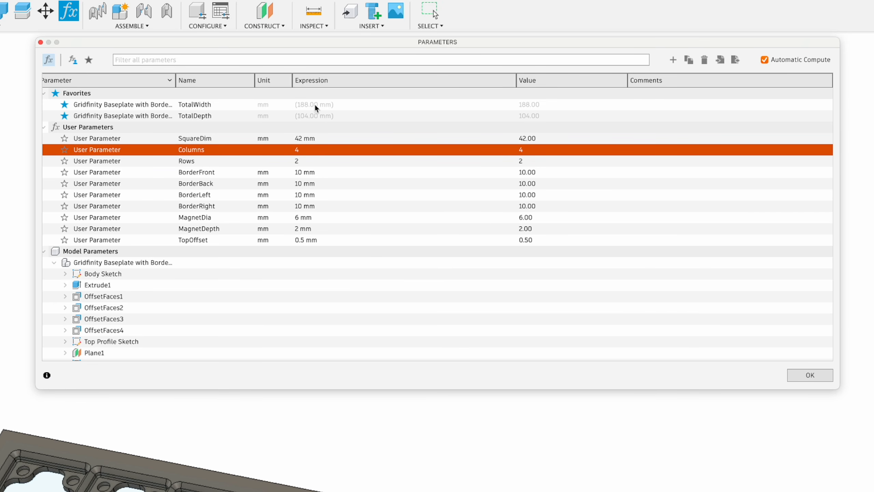
Set both the BorderLeft and BorderRight user parameters to 4 mm
double_click(312, 195)
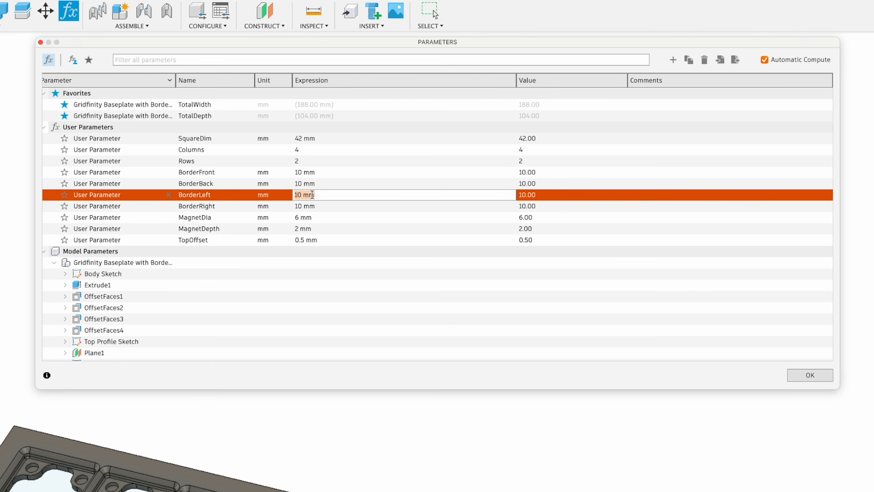
type("4")
key("Return")
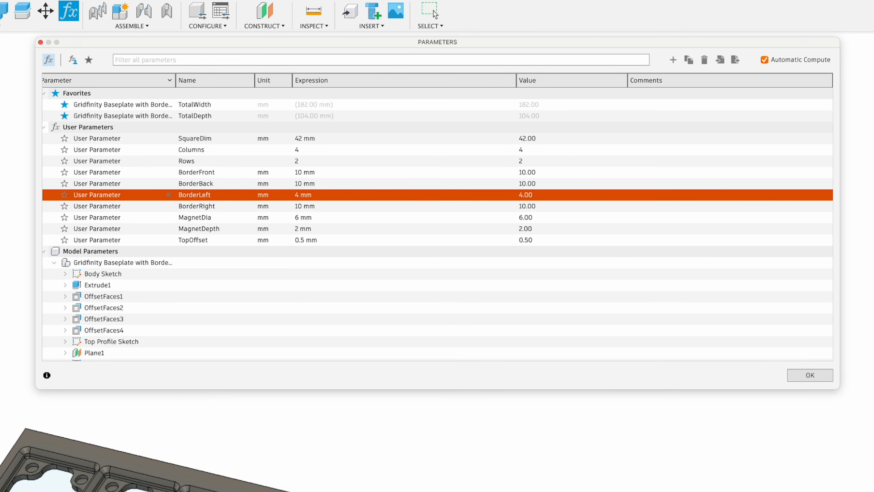
double_click(314, 206)
type("4")
key("Return")
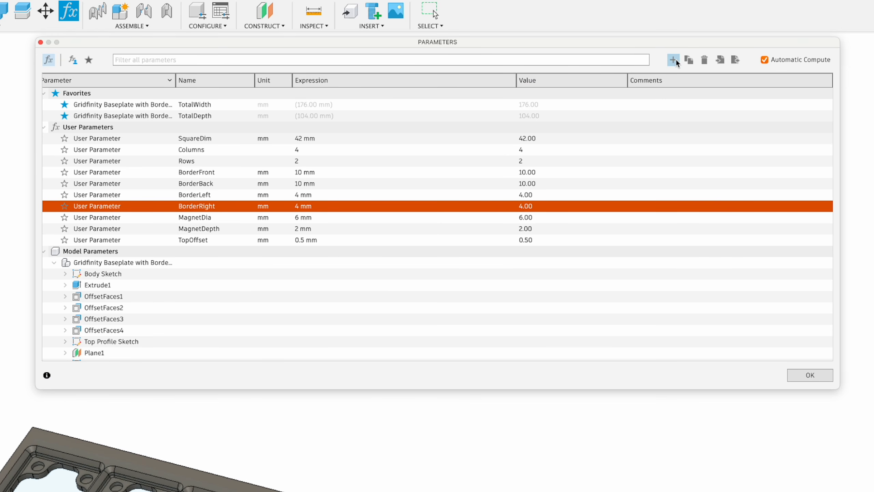
Add a user parameter named DesiredWidth with a value of 200 mm
left_click(674, 60)
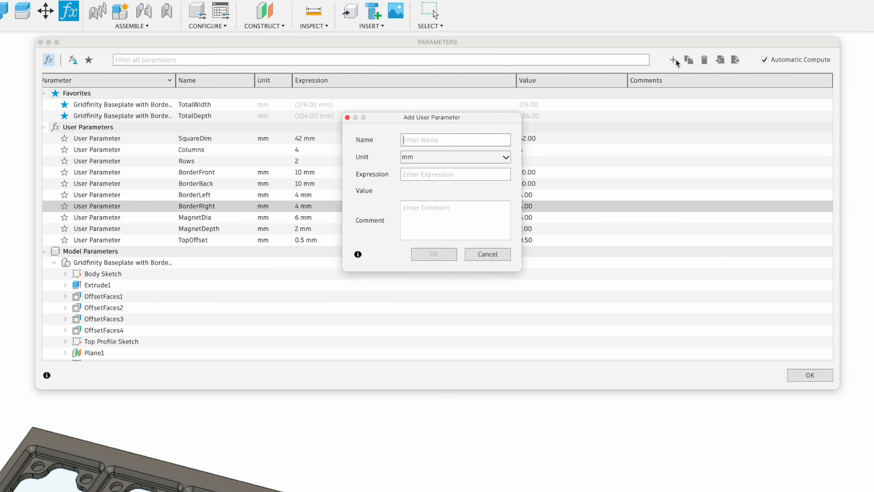
type("Des")
type("iredWid")
type("200")
key("Return")
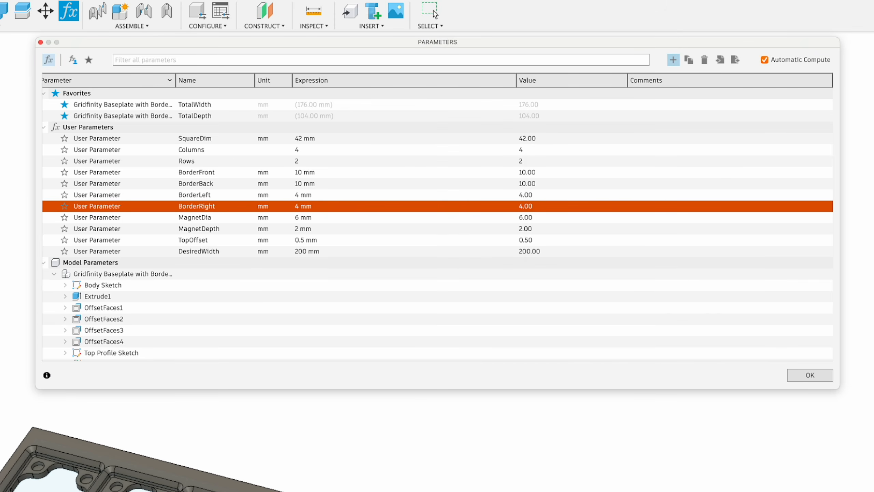
Add a user parameter named DesiredDepth with a value of 150 mm, and mark DesiredWidth and DesiredDepth as favorites
left_click(673, 60)
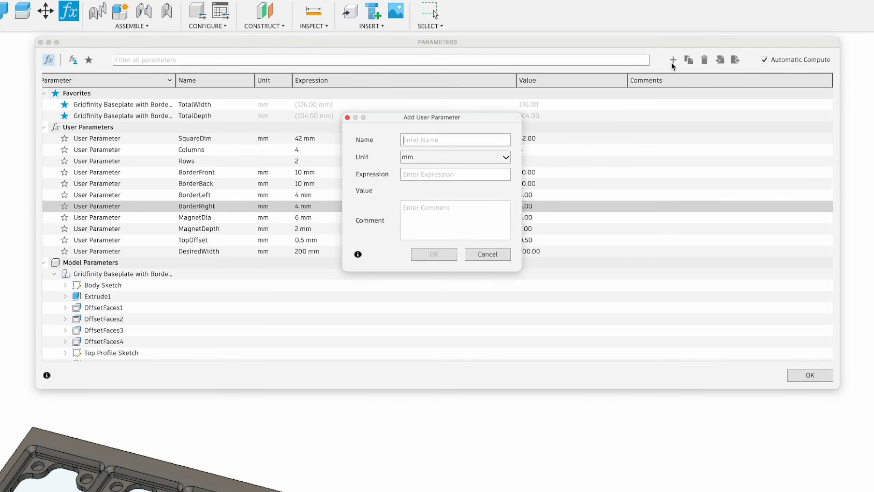
type("DesiredDepth")
key("Tab")
type("1")
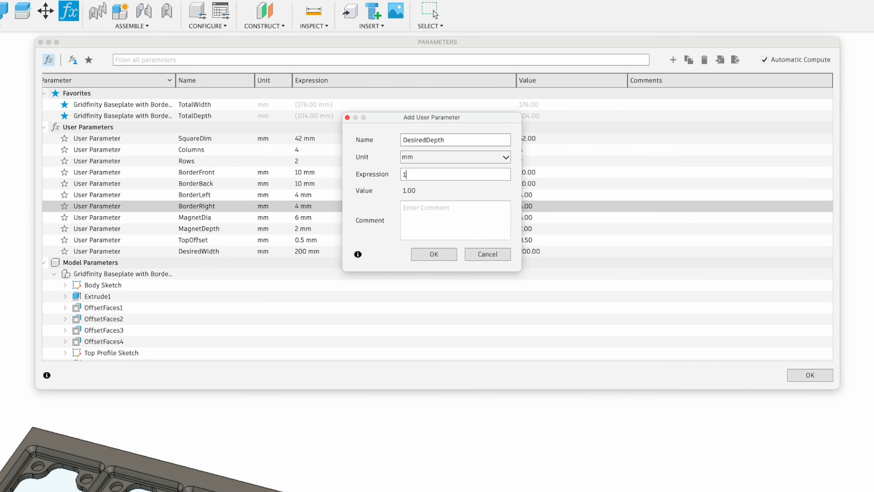
type("50")
key("Return")
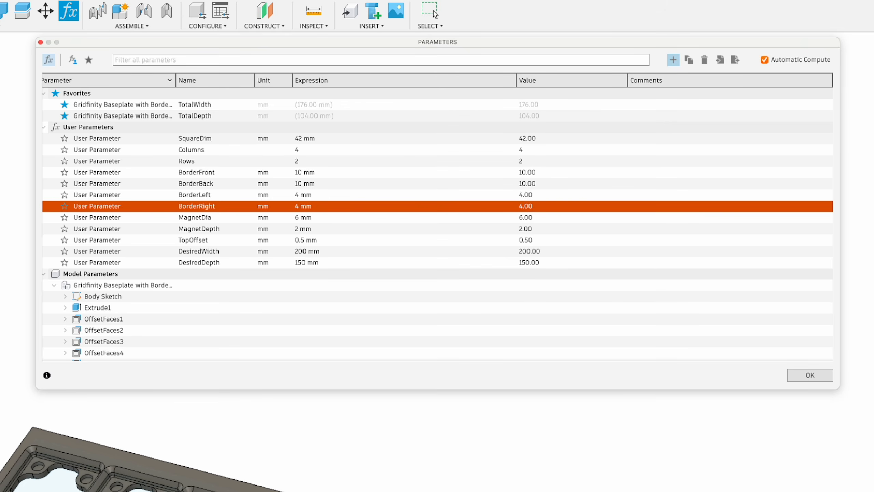
left_click(65, 250)
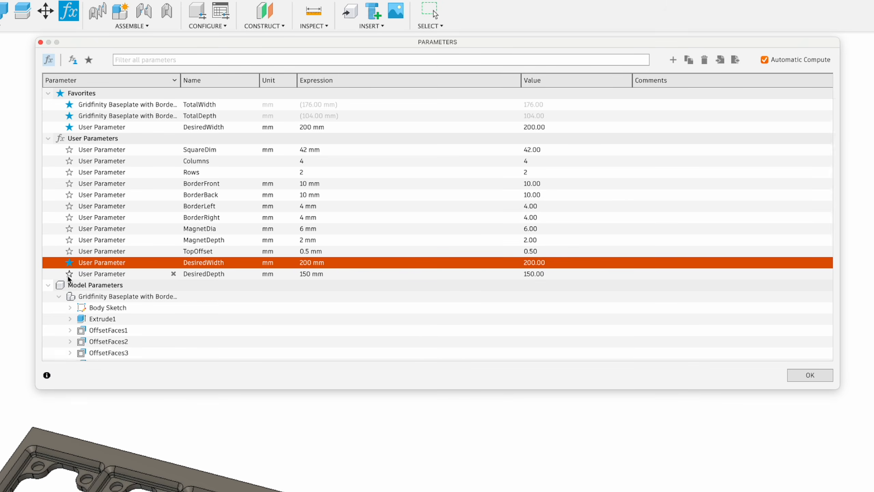
left_click(68, 274)
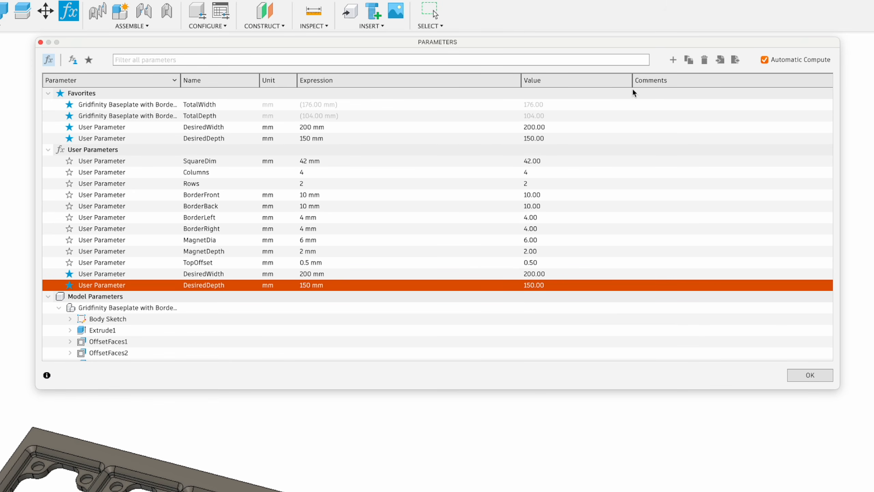
Add a user parameter named AddBorderWidth in mm with the expression DesiredWidth - TotalWidth, and mark it as a favorite
left_click(673, 60)
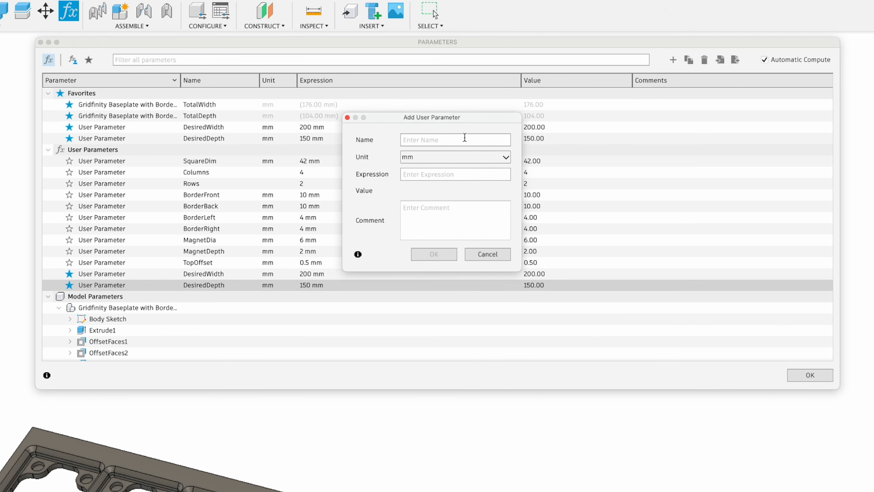
type("AddBorderWidth")
type("de")
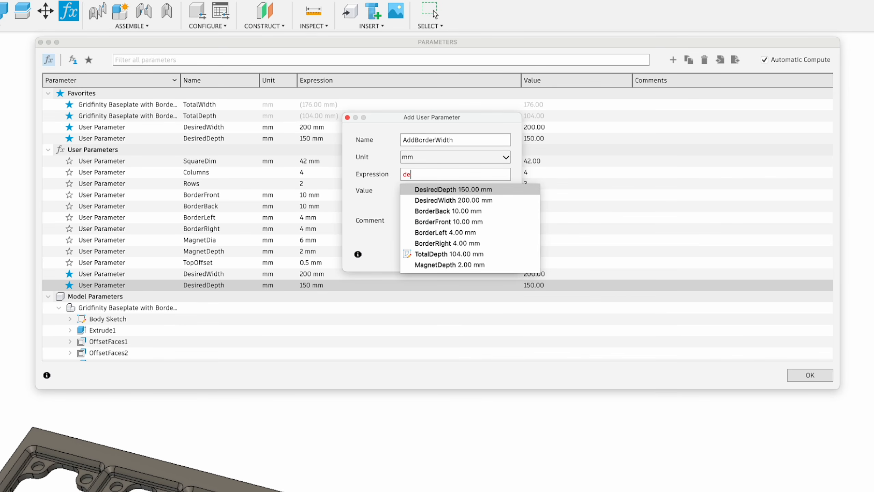
key("Down")
key("Return")
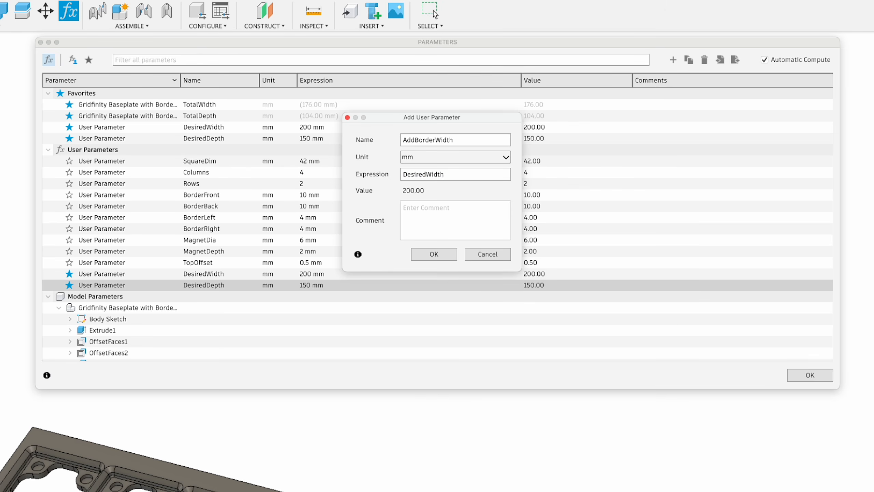
type("-to")
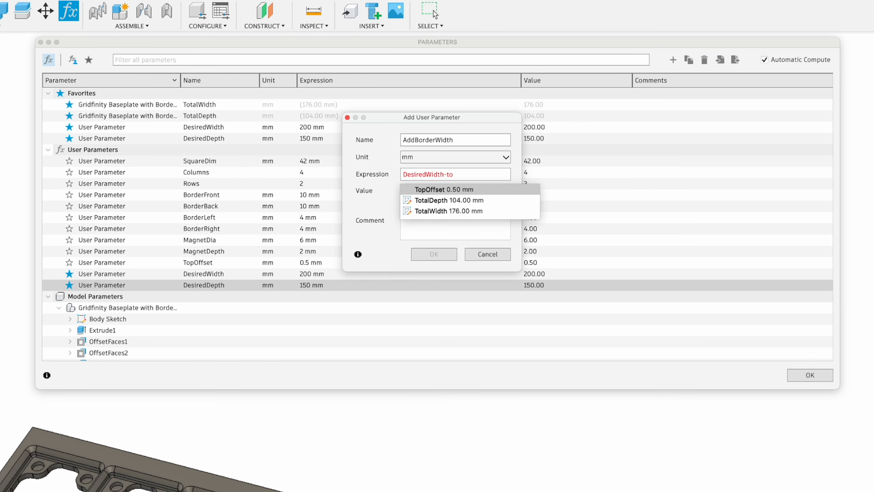
key("Down")
key("Down")
key("Return")
key("Return")
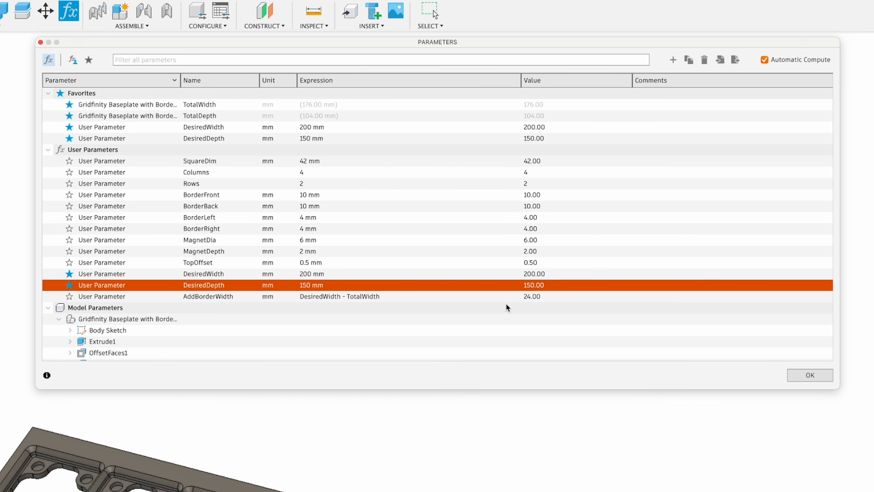
left_click(70, 296)
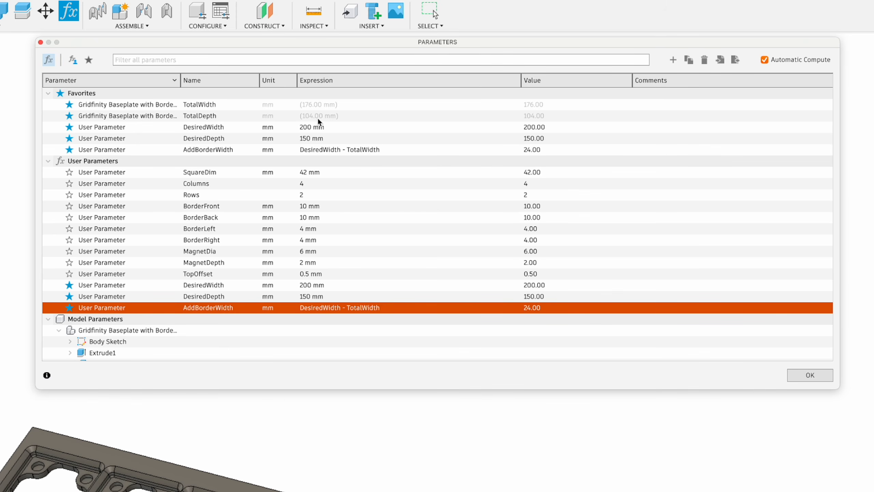
Add a user parameter named AddBorderDepth in mm with the expression DesiredDepth - TotalDepth, and mark it as a favorite
left_click(673, 60)
type("AddBorderDetph")
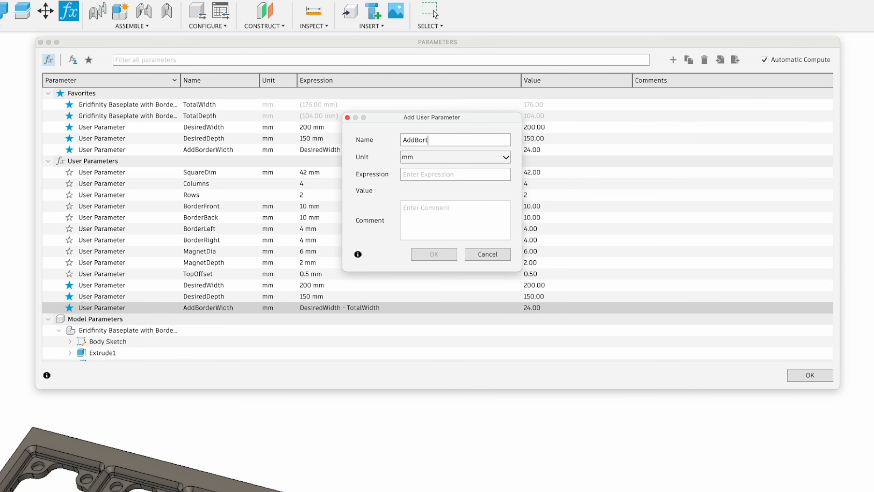
key("BackSpace")
key("BackSpace")
key("BackSpace")
type("pth")
key("Tab")
type("d")
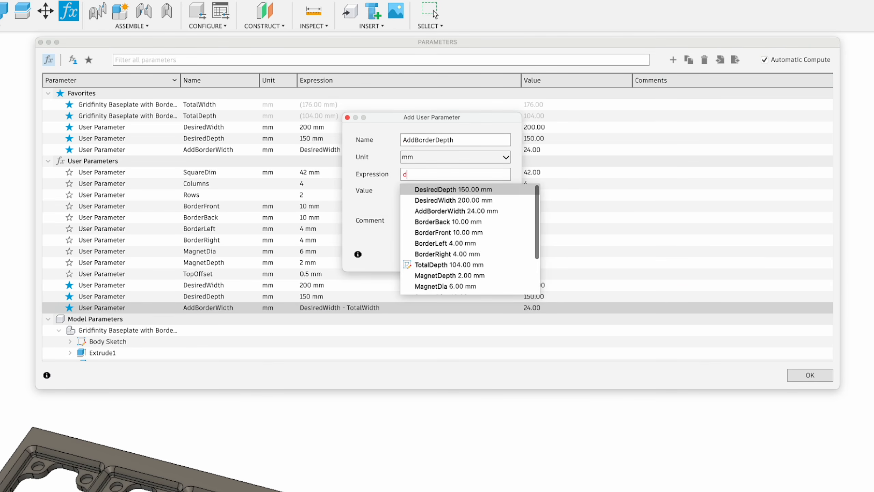
key("Down")
key("Up")
key("Return")
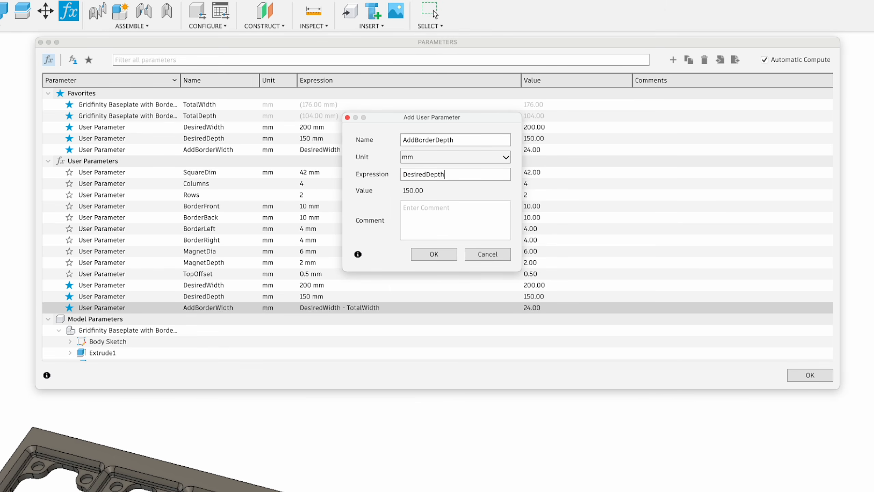
type("-t")
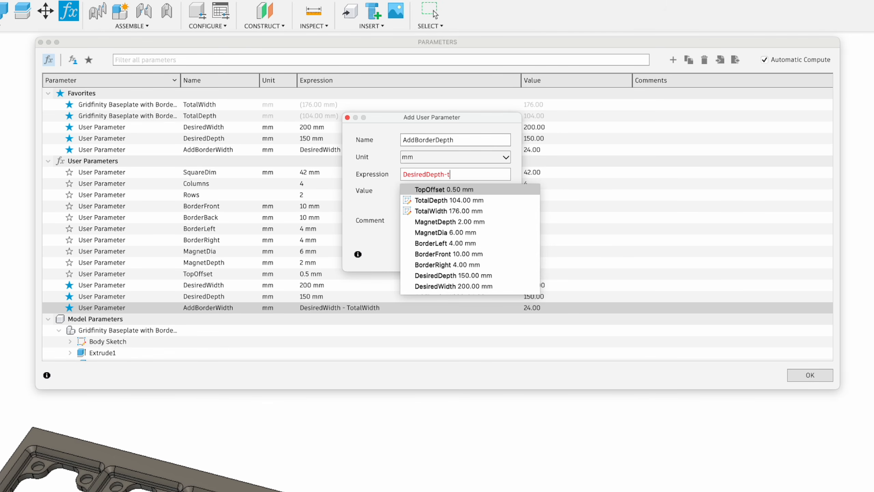
key("Down")
key("Return")
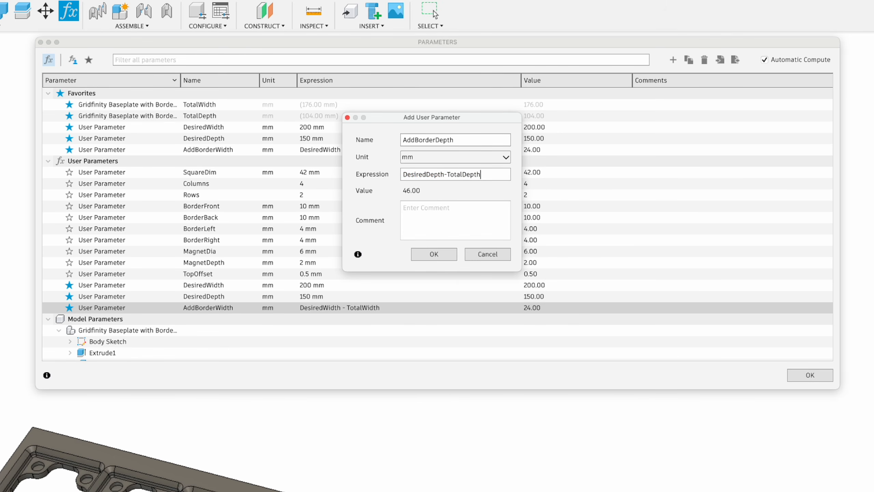
key("Return")
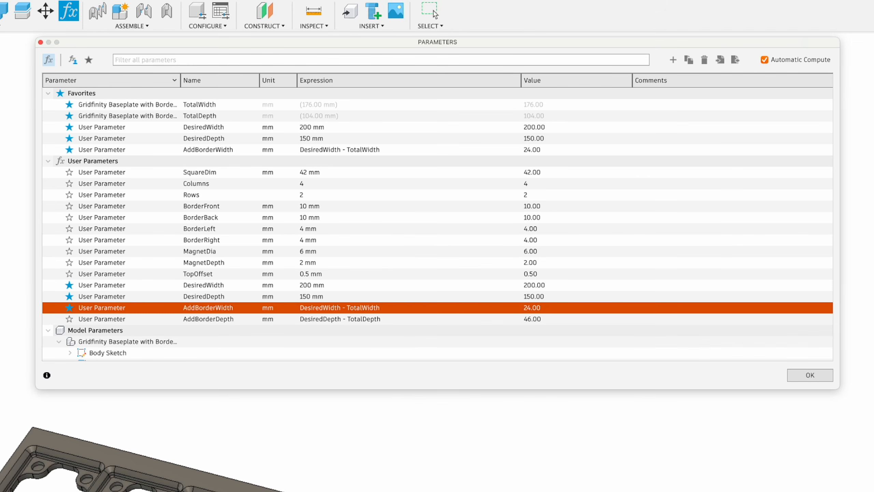
left_click(70, 318)
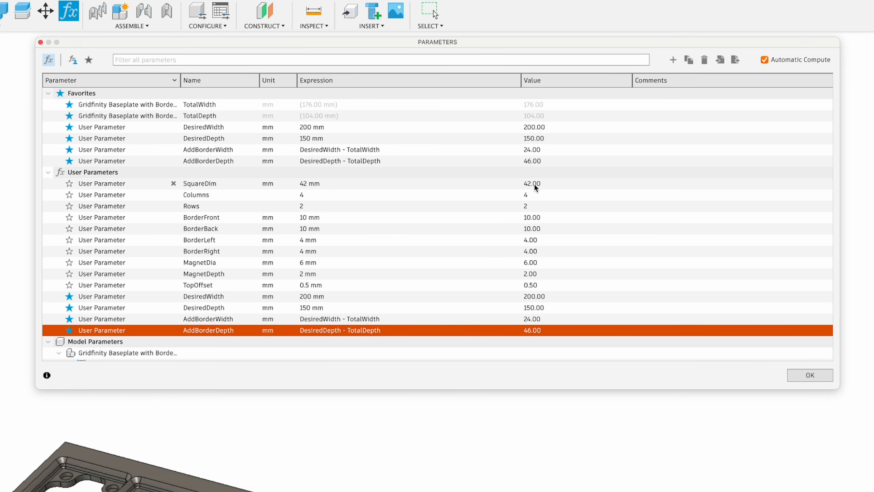
Set the Rows user parameter to 3
left_click(326, 206)
type("3")
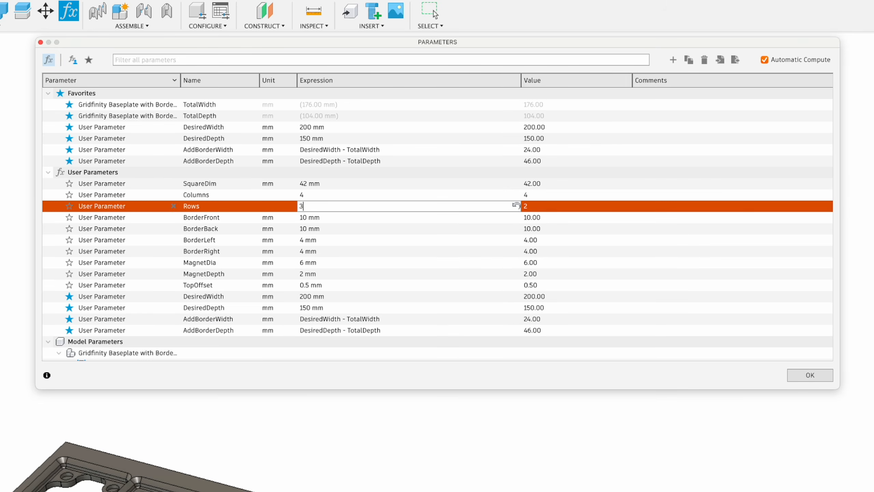
key("Return")
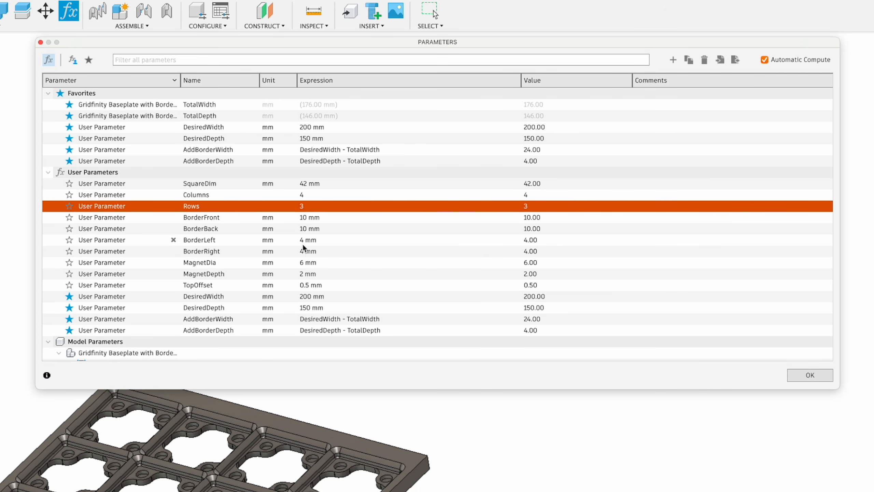
Set both the BorderFront and BorderBack user parameters to 12 mm
double_click(325, 218)
type("12")
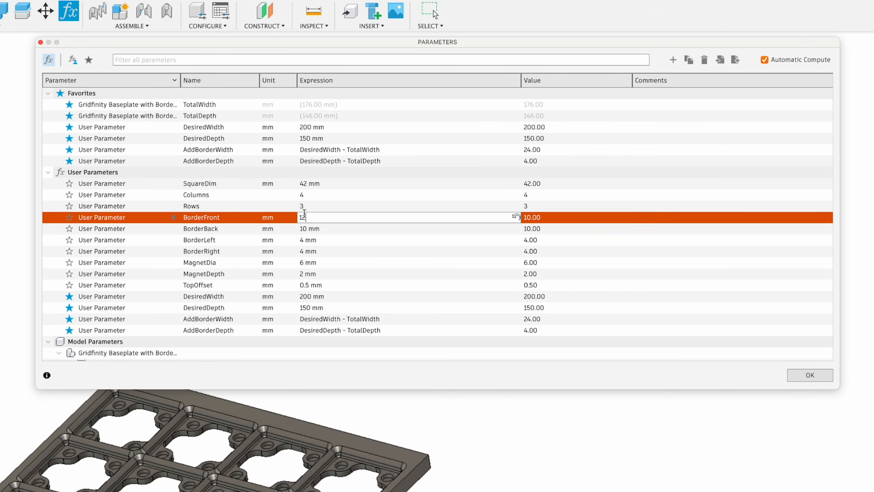
key("Return")
double_click(362, 229)
type("12")
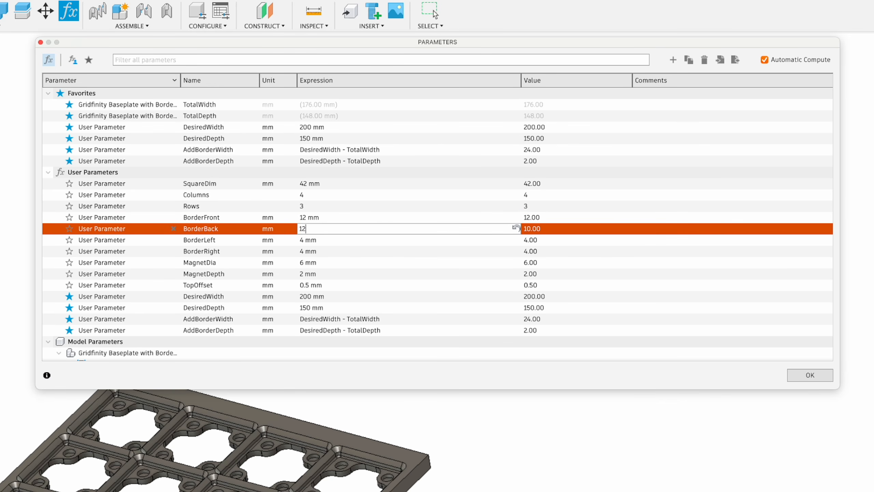
key("Return")
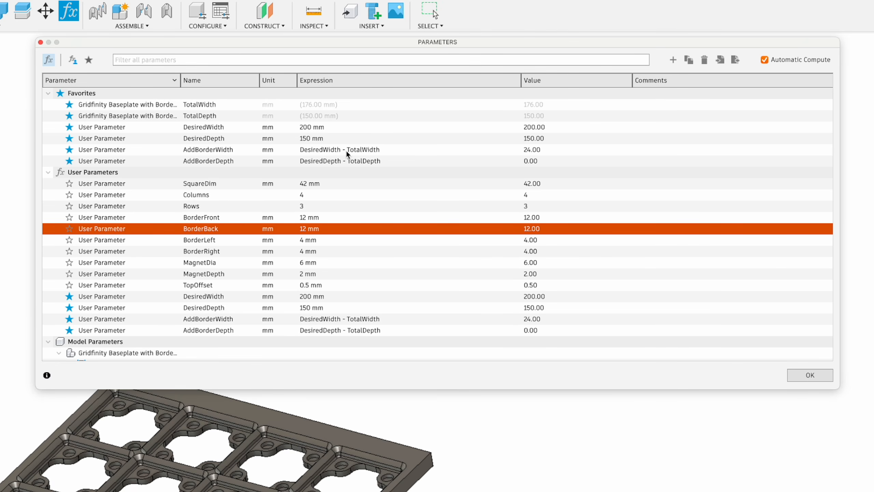
Set both the BorderLeft and BorderRight user parameters to 16 mm
double_click(317, 239)
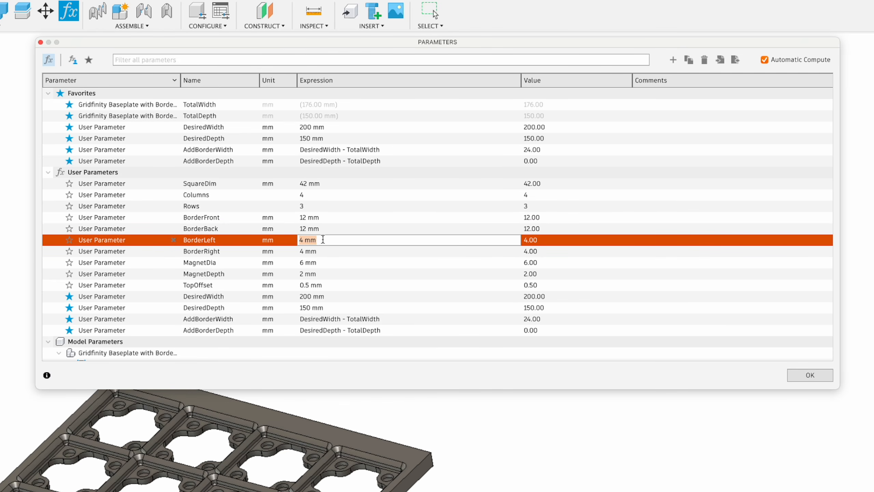
left_click(322, 241)
double_click(322, 242)
type("16")
key("Return")
double_click(324, 251)
type("16")
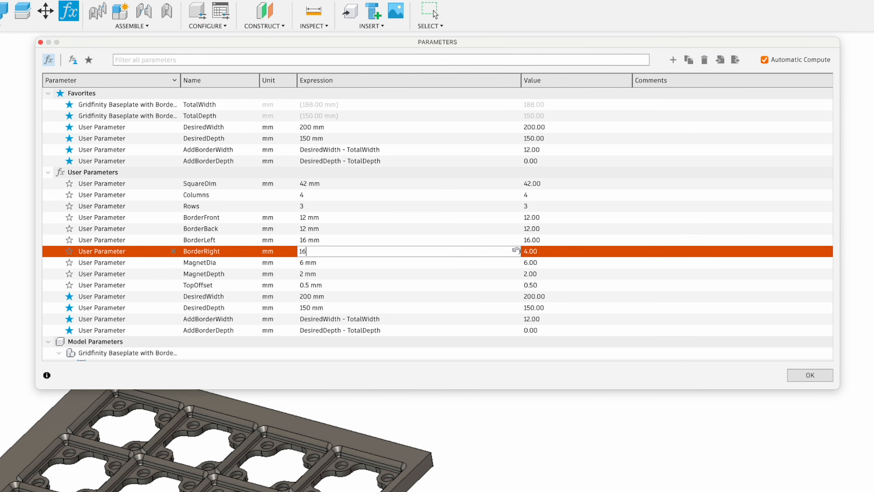
key("Return")
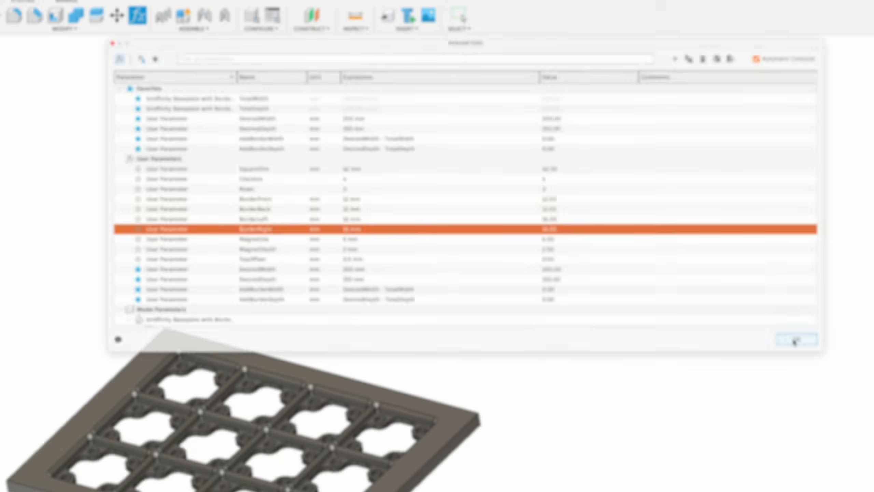
Accept the parameter values and roll the design history forward past its last feature, RemoveBody-Body2
left_click(804, 371)
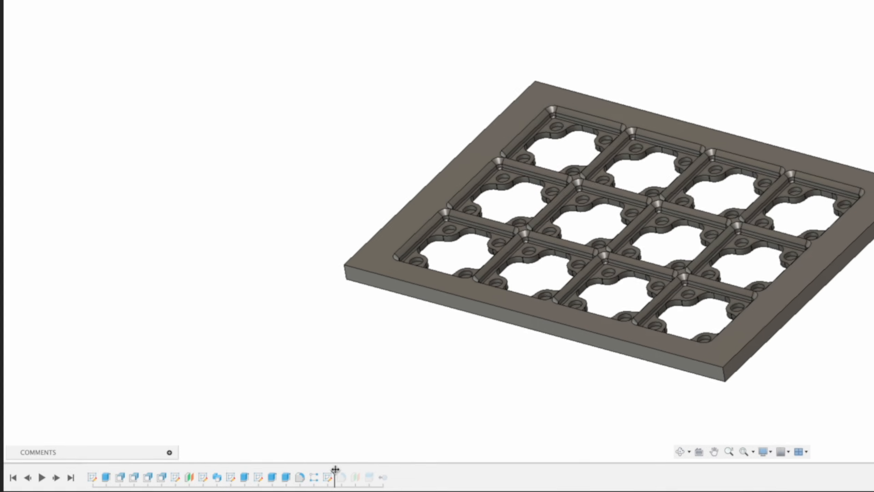
left_click_drag(336, 470, 424, 461)
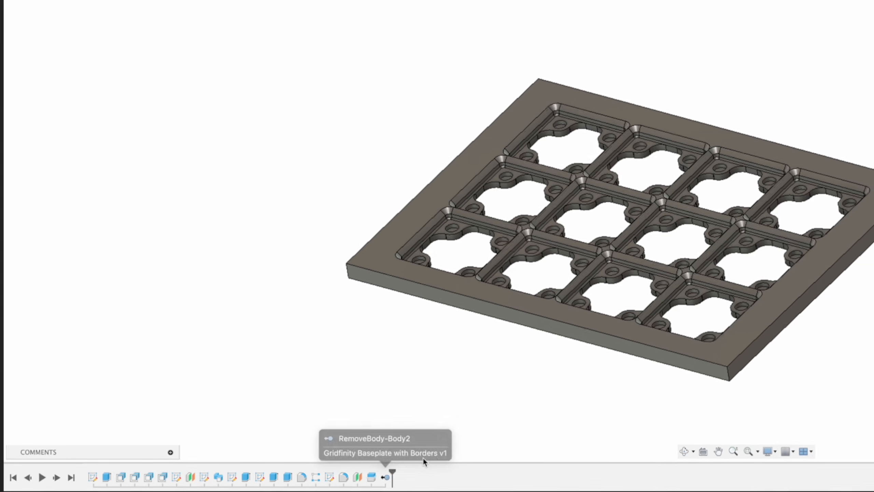
scroll(530, 408, "up", 4)
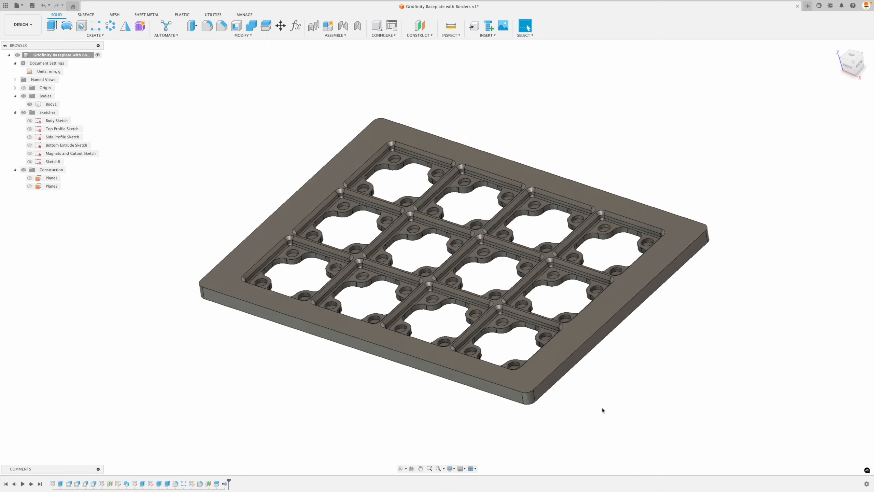
Reopen the parameters and set the Columns user parameter to 3
left_click(296, 29)
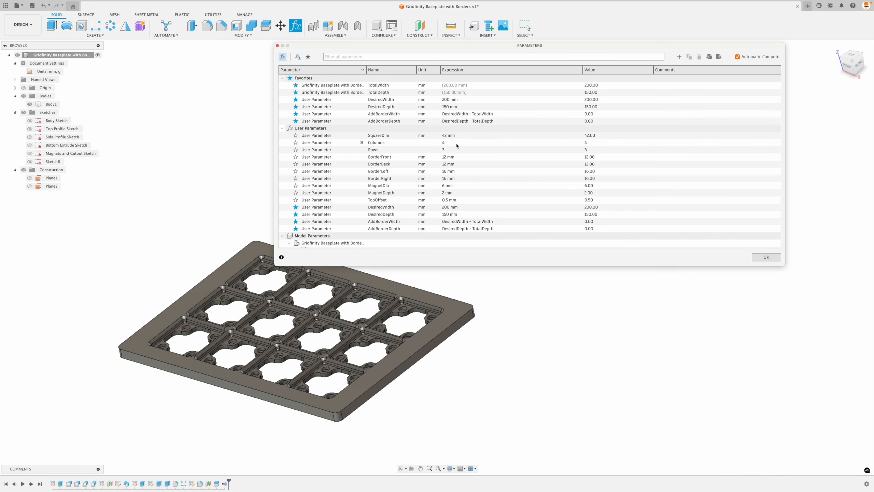
left_click(456, 146)
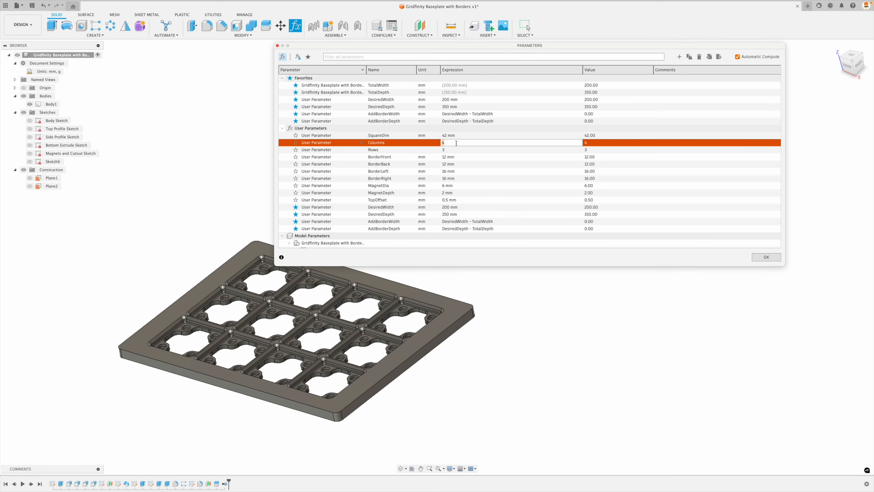
type("3")
key("Return")
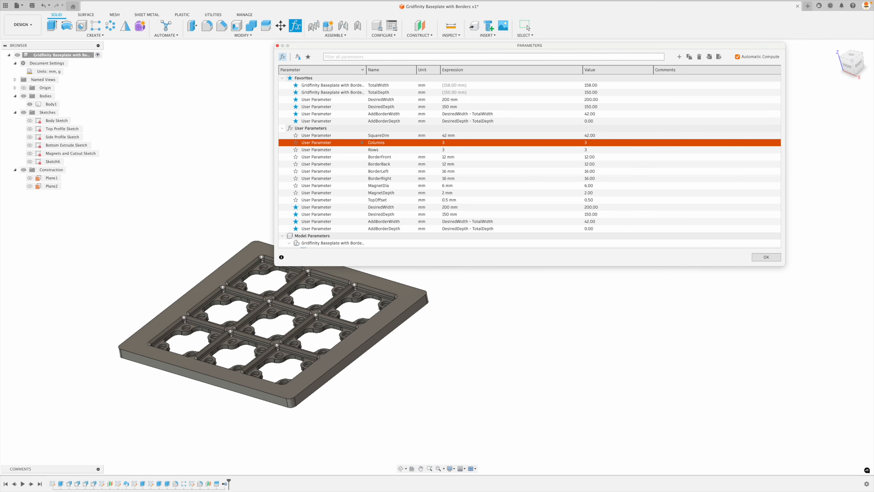
Set the BorderFront, BorderBack, BorderLeft and BorderRight user parameters to 0 mm
left_click(464, 156)
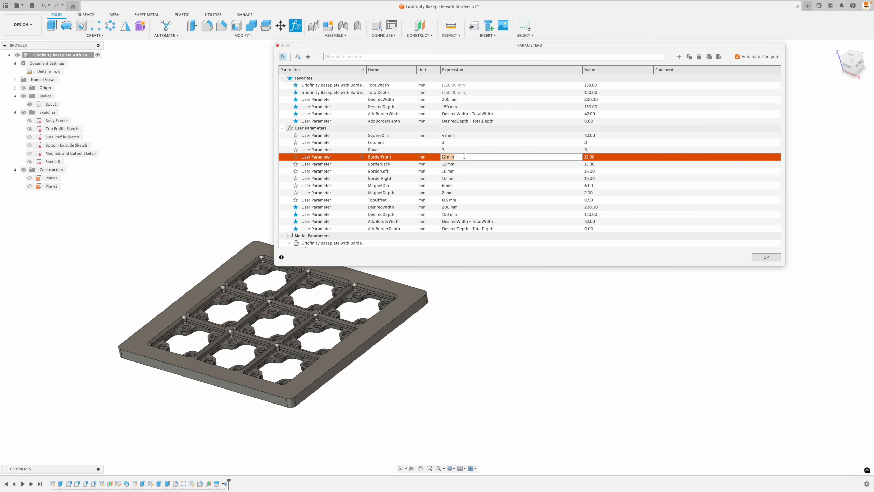
type("0")
key("Return")
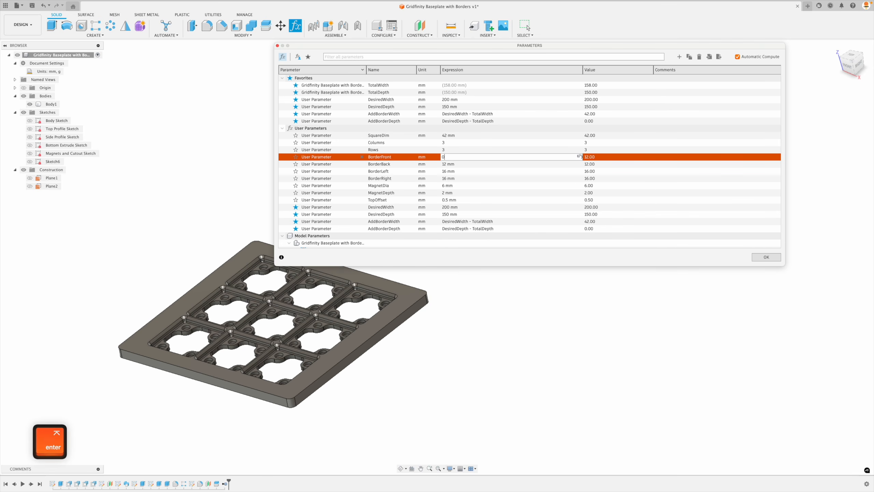
left_click(454, 165)
type("0")
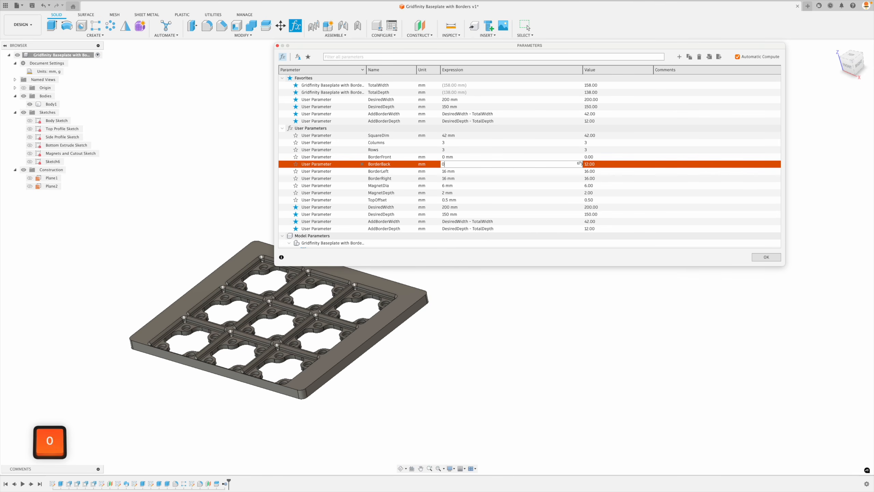
key("Return")
left_click(454, 171)
type("0")
key("Return")
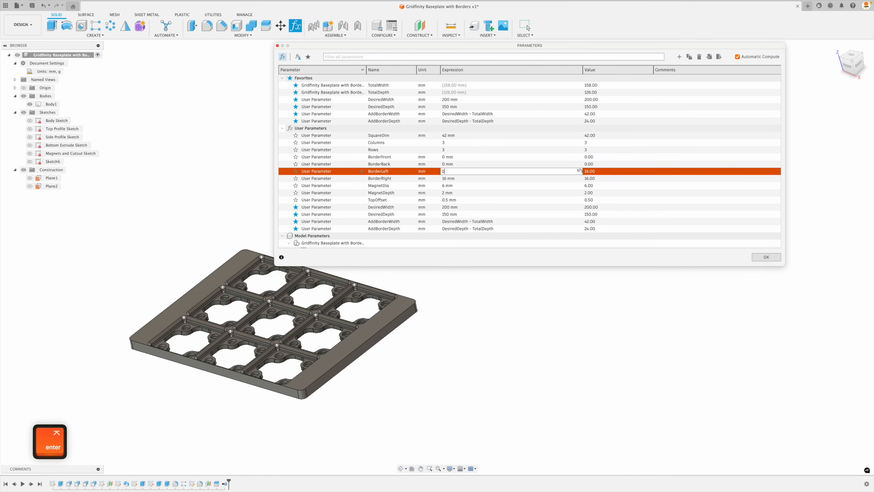
left_click(454, 178)
type("0")
key("Return")
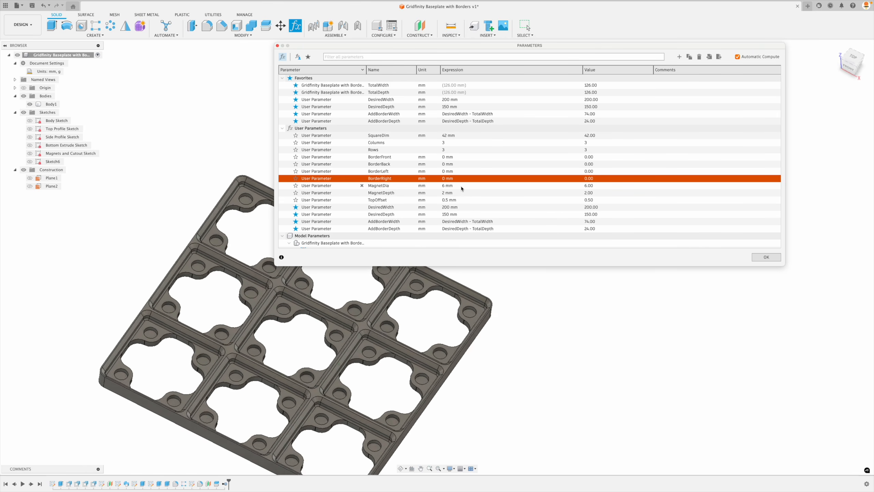
Set the MagnetDia user parameter to 5 mm
left_click(454, 186)
type("5")
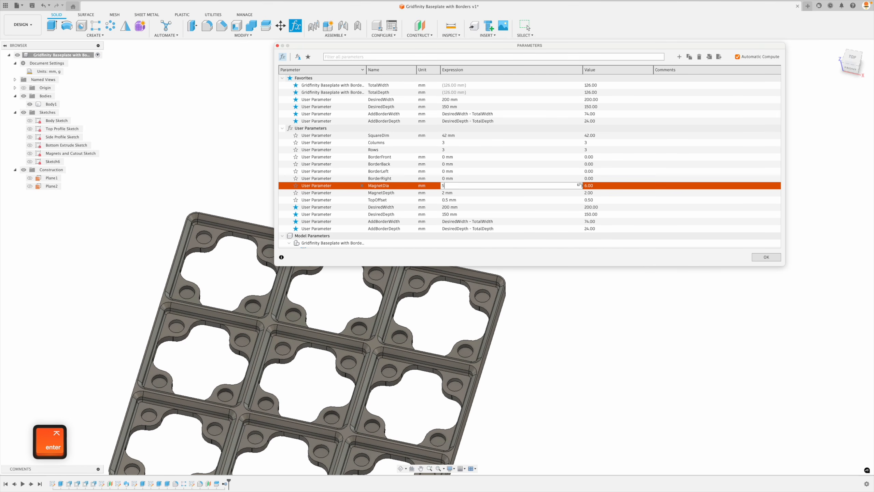
key("Return")
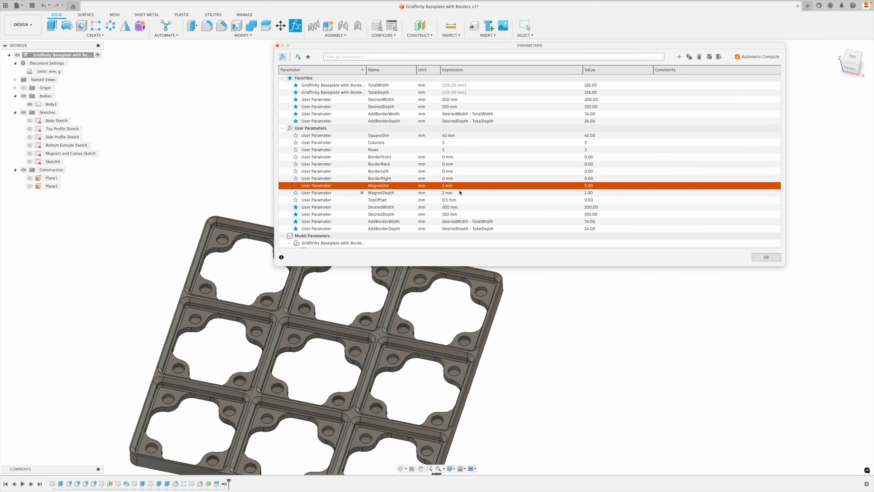
Set the MagnetDepth user parameter to 1 mm and inspect the magnet holes up close
left_click(458, 192)
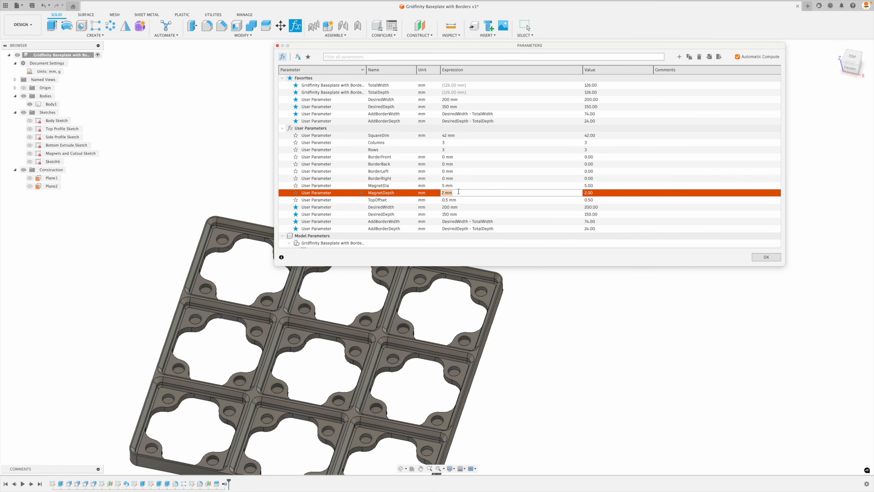
type("1")
key("Return")
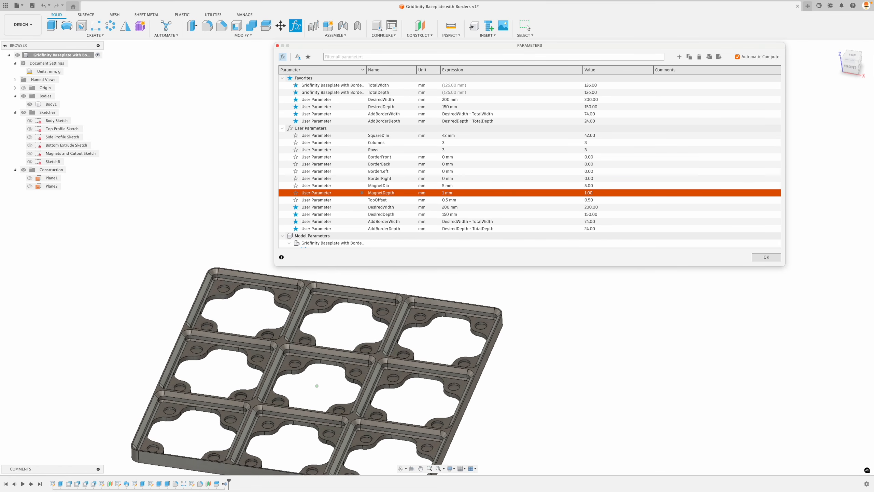
scroll(389, 343, "up", 10)
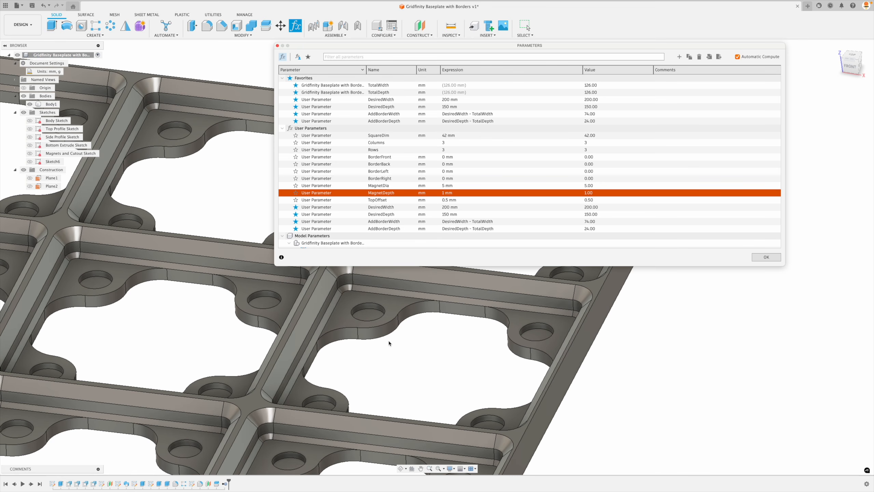
scroll(534, 187, "down", 2)
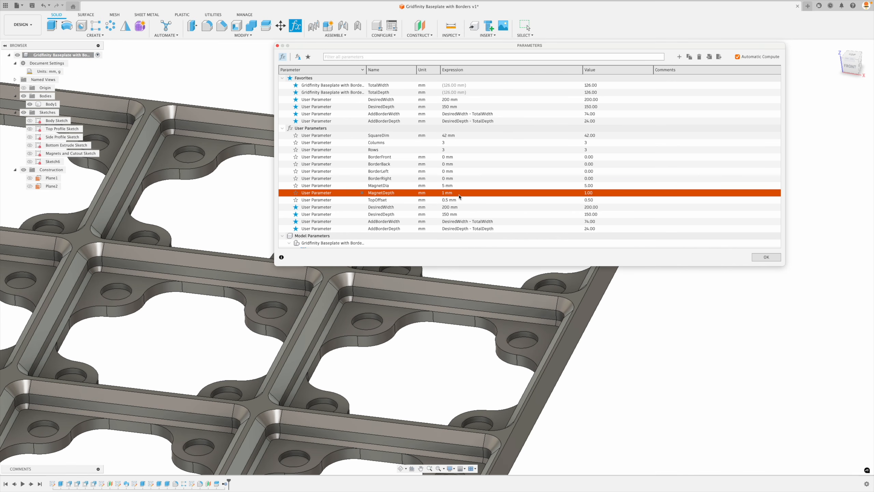
Set the MagnetDepth user parameter to 4 mm to test deeper magnet holes
left_click(458, 194)
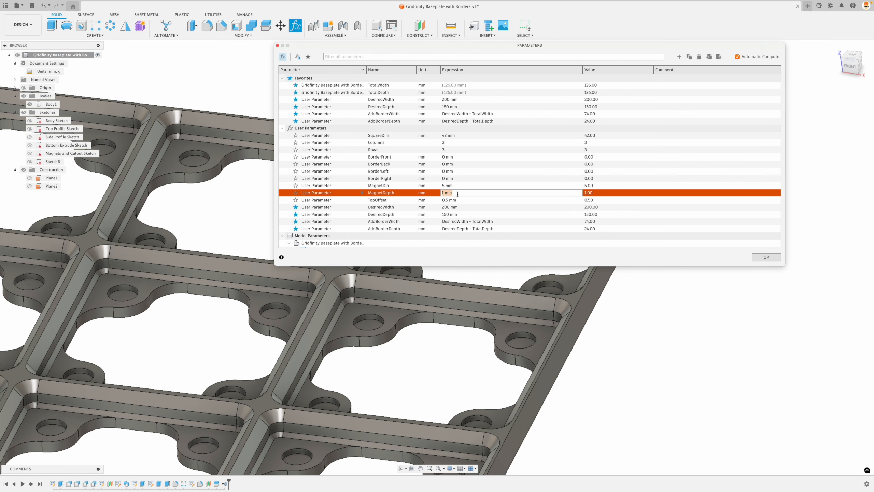
type("4")
key("Return")
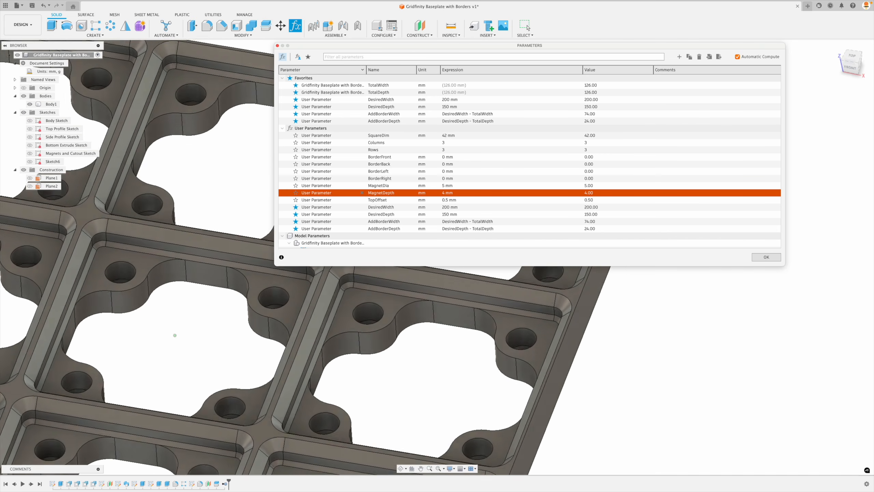
Set the MagnetDepth user parameter back to 2 mm
left_click(455, 194)
type("2")
key("Return")
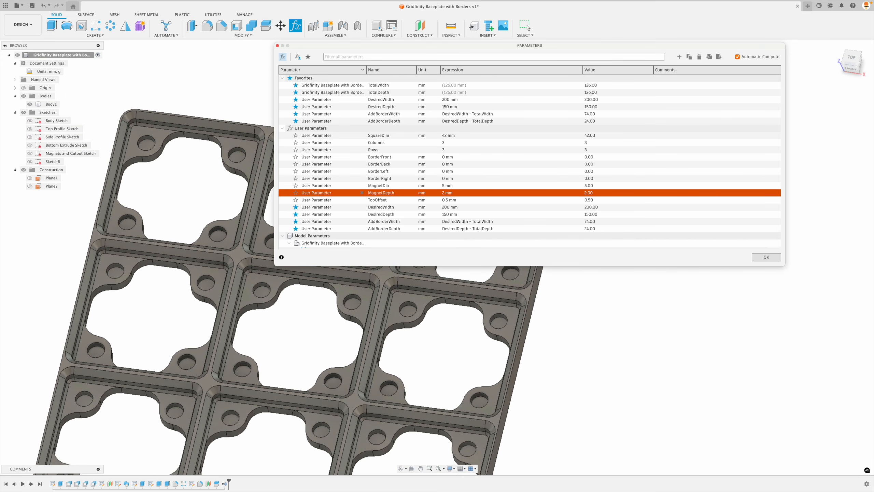
Set the TopOffset user parameter to 1 mm to test a larger top offset
left_click(455, 200)
type("1")
key("Return")
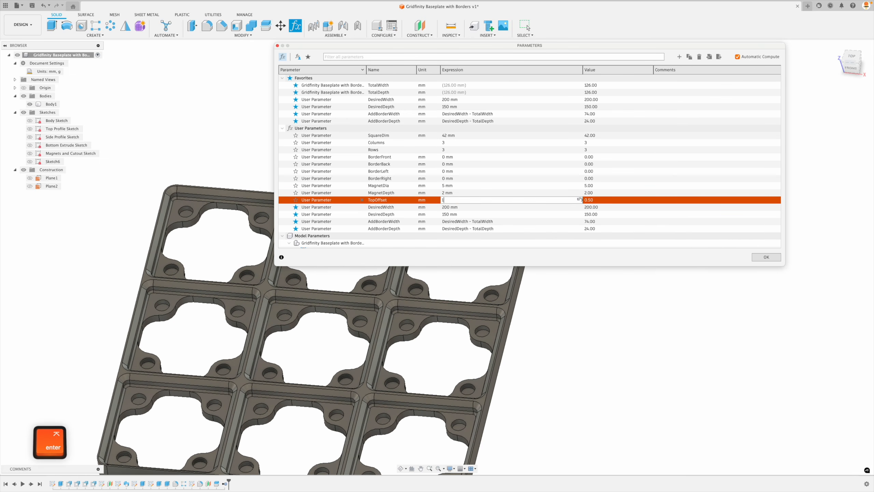
Set the TopOffset user parameter back to 0.5 mm, accept the parameters and return the baseplate to the home view
left_click(461, 200)
type(".5")
key("Return")
left_click(767, 257)
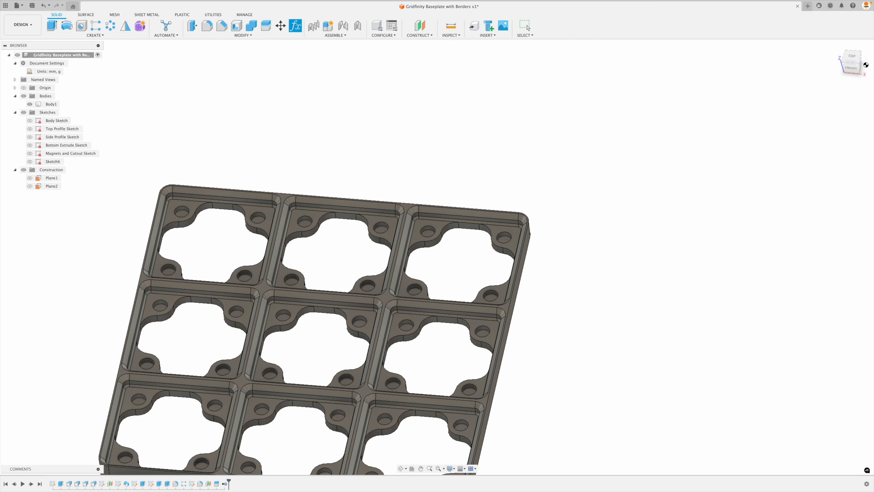
left_click(837, 47)
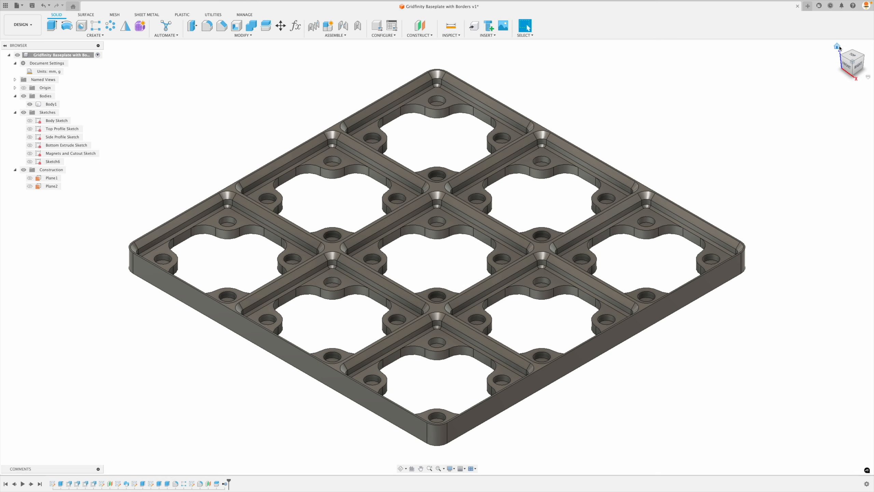